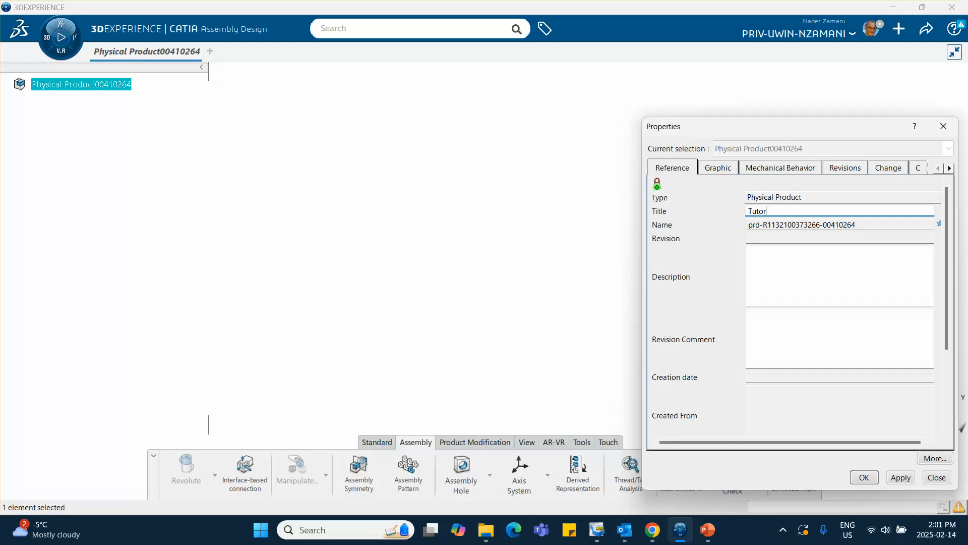
Title the root product "Tutorial 28 Top", copy the title text, and apply the properties.
{"action": "type", "text": "l 28 Top"}
{"action": "left_click_drag", "start_coordinate": [812, 217], "coordinate": [759, 206]}
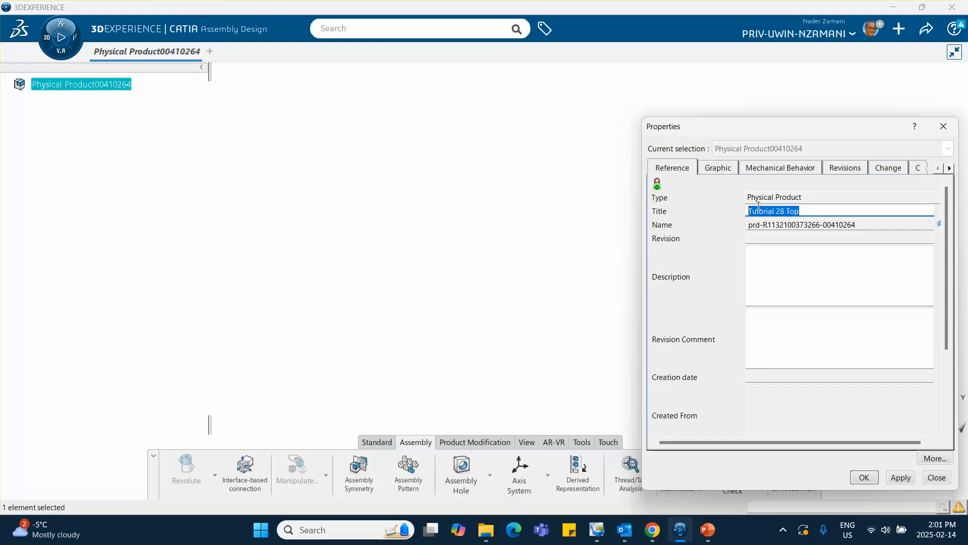
{"action": "right_click", "coordinate": [763, 208]}
{"action": "left_click", "coordinate": [646, 249]}
{"action": "left_click", "coordinate": [719, 168]}
{"action": "left_click", "coordinate": [767, 170]}
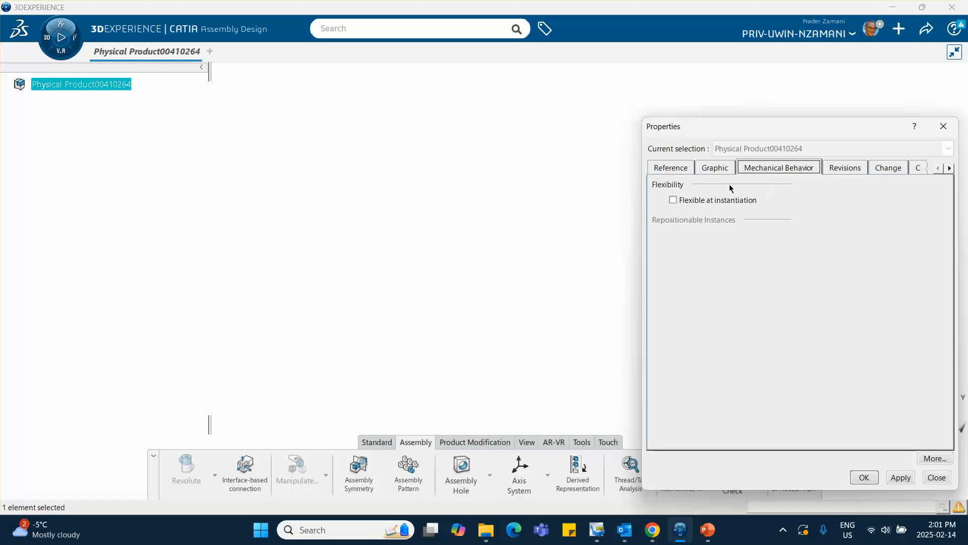
{"action": "left_click", "coordinate": [674, 171]}
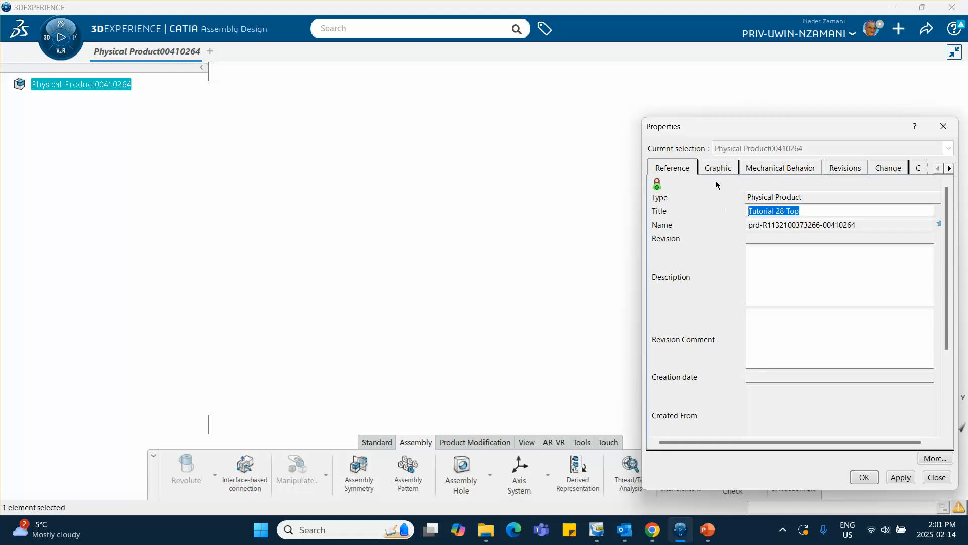
{"action": "left_click", "coordinate": [864, 477]}
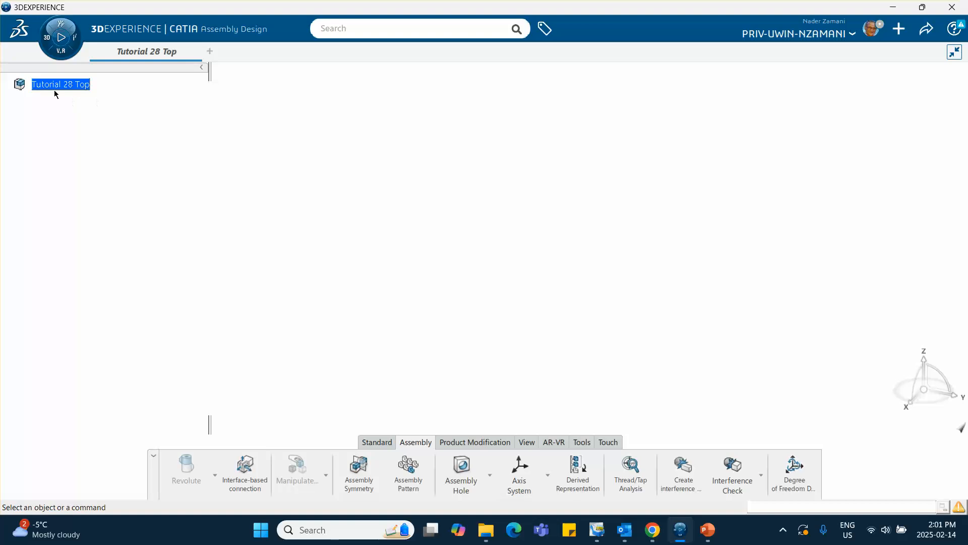
Insert a new 3D part under Tutorial 28 Top.
{"action": "right_click", "coordinate": [71, 89]}
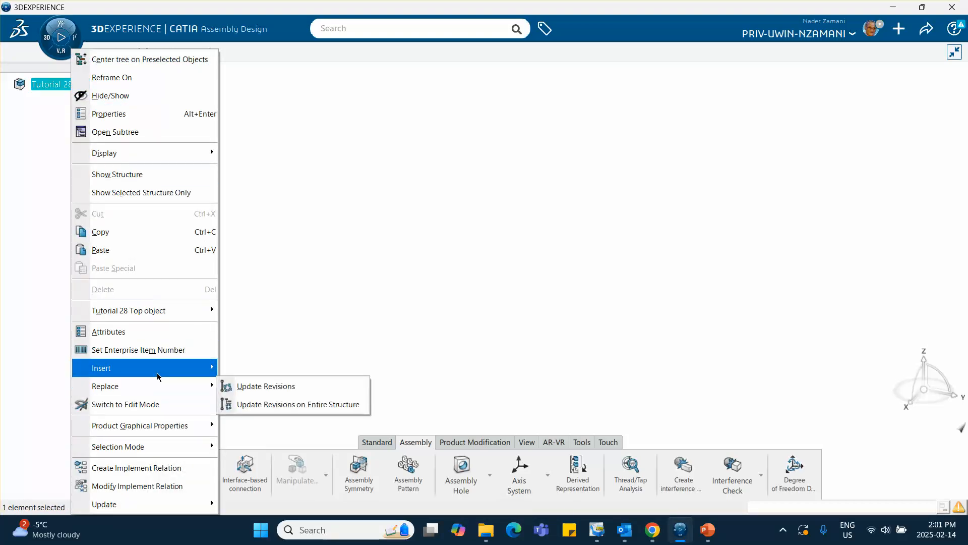
{"action": "mouse_move", "coordinate": [152, 368]}
{"action": "left_click", "coordinate": [280, 126]}
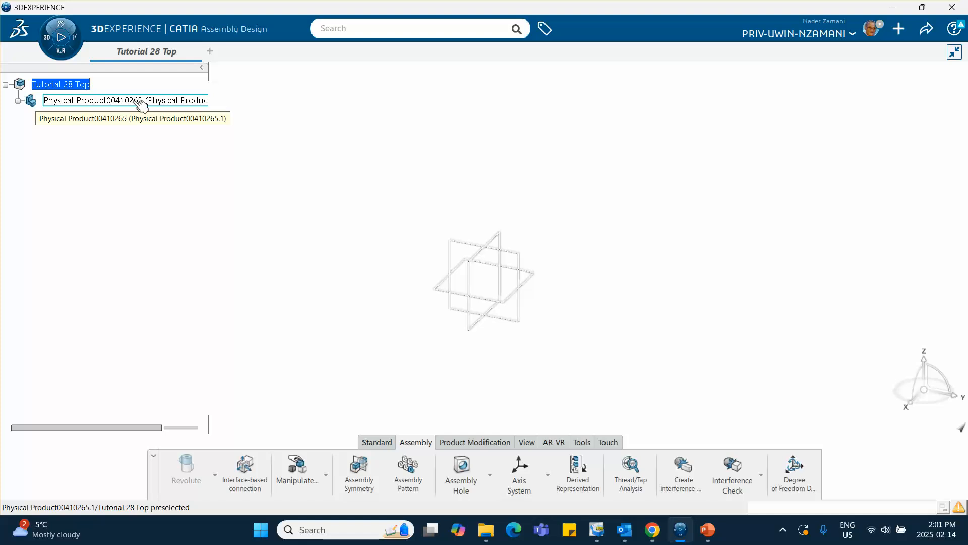
Open the new part's properties and set its reference title to "ground pivot".
{"action": "right_click", "coordinate": [136, 103]}
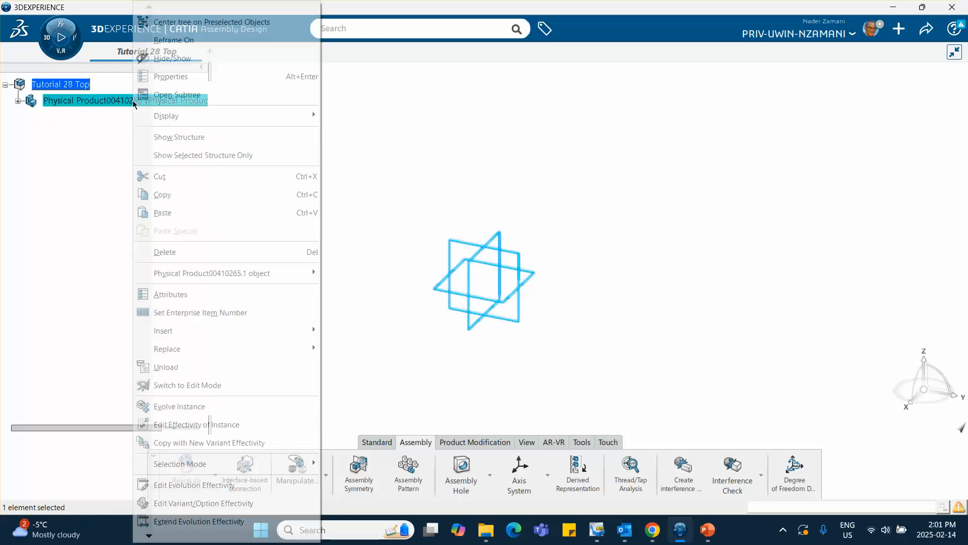
{"action": "left_click", "coordinate": [171, 77]}
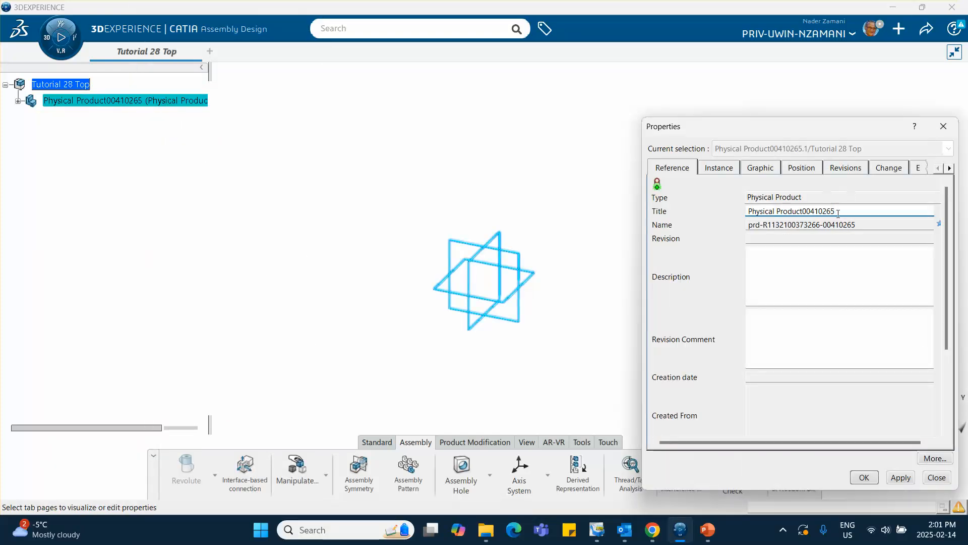
{"action": "left_click_drag", "start_coordinate": [839, 213], "coordinate": [634, 219]}
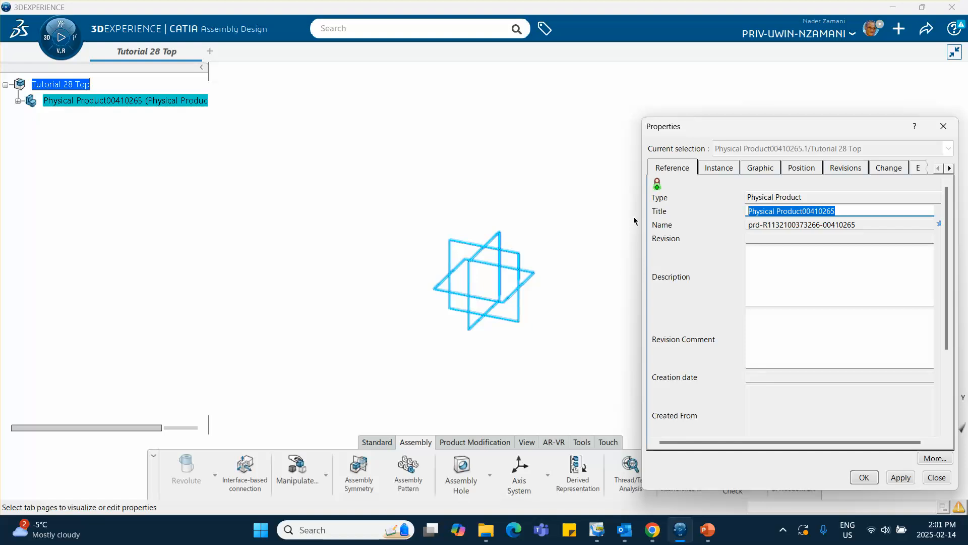
{"action": "type", "text": "P"}
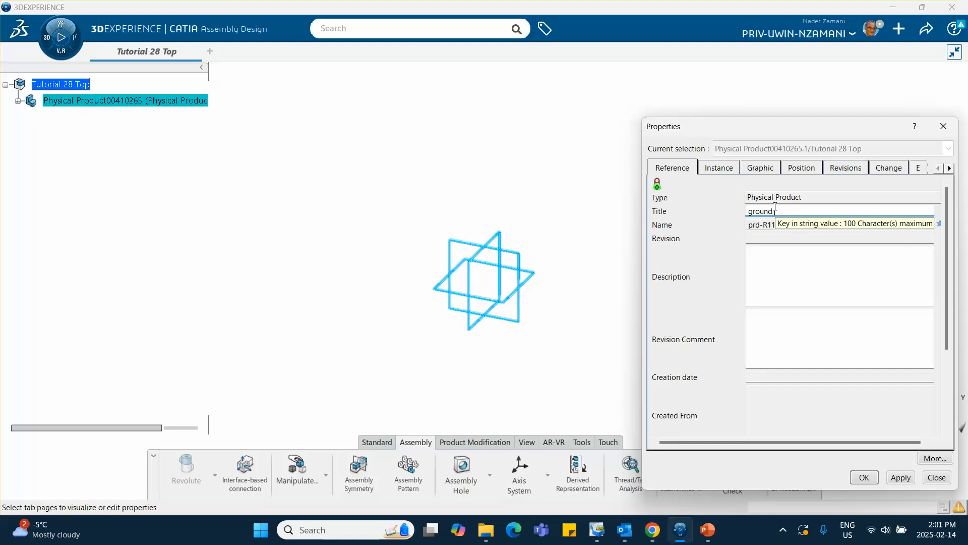
{"action": "type", "text": "pivot"}
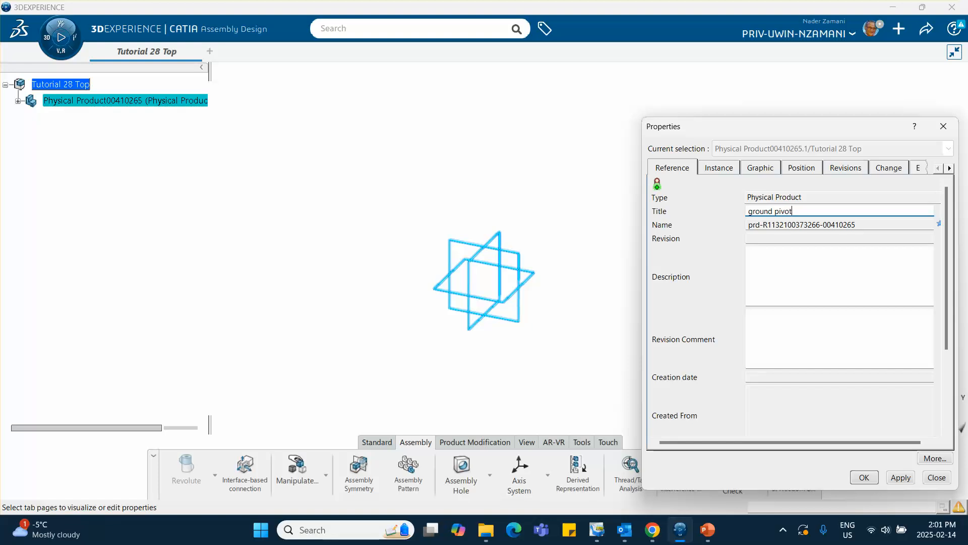
Copy the title "ground pivot" into the part's instance title and accept the properties.
{"action": "key", "text": "ctrl+a"}
{"action": "right_click", "coordinate": [763, 212]}
{"action": "left_click", "coordinate": [662, 258]}
{"action": "left_click", "coordinate": [710, 169]}
{"action": "left_click_drag", "start_coordinate": [810, 211], "coordinate": [695, 212]}
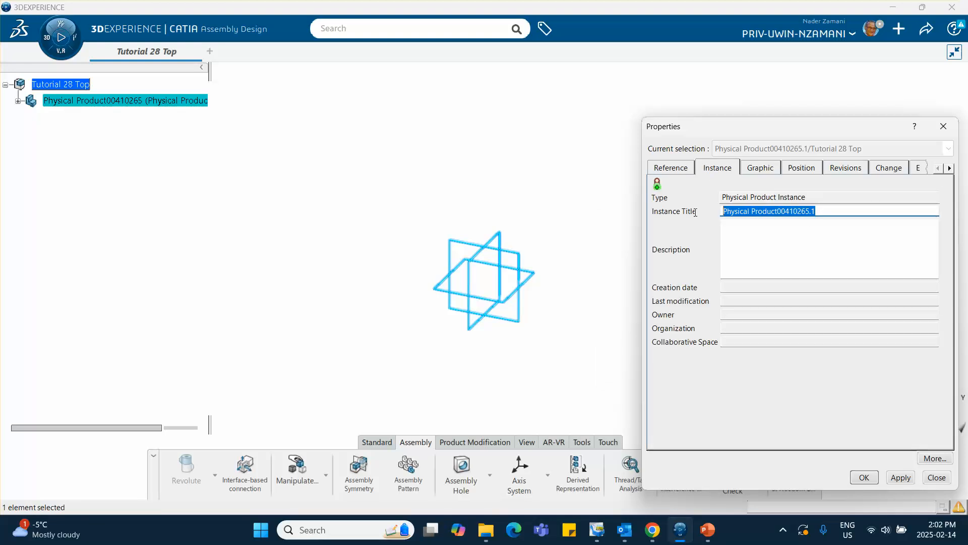
{"action": "right_click", "coordinate": [736, 211]}
{"action": "left_click", "coordinate": [603, 263]}
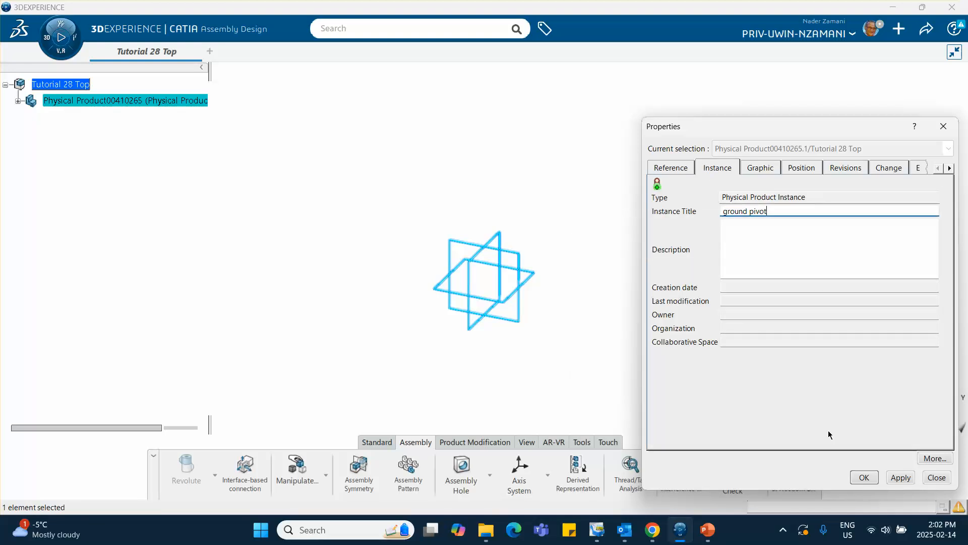
{"action": "left_click", "coordinate": [864, 477]}
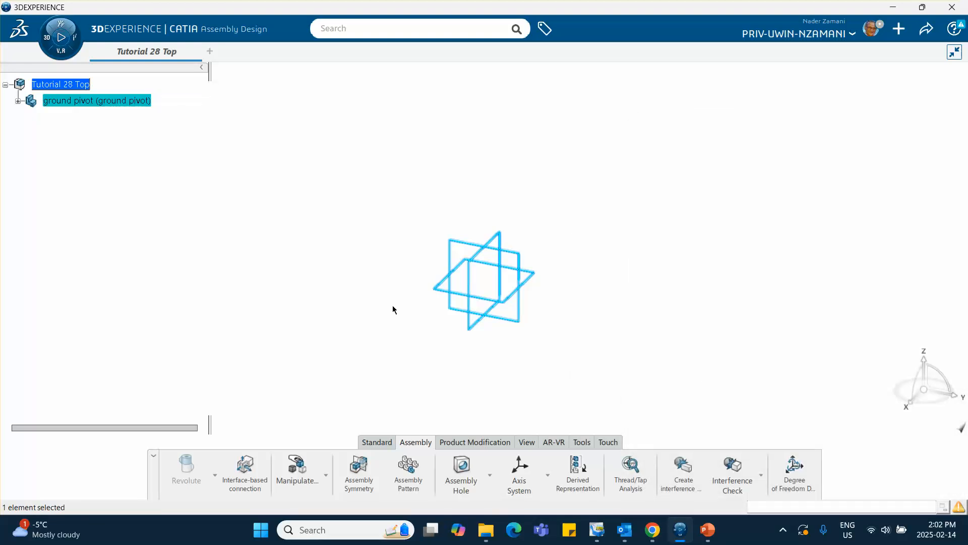
Activate the ground pivot's 3D shape for part design and start a positioned sketch on its xy plane.
{"action": "left_click", "coordinate": [18, 103]}
{"action": "double_click", "coordinate": [71, 117]}
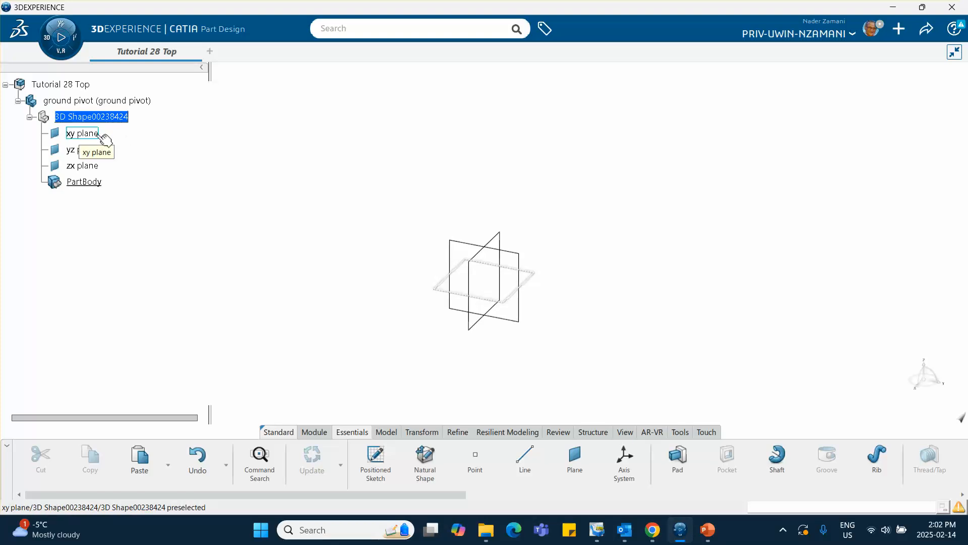
{"action": "left_click", "coordinate": [535, 276]}
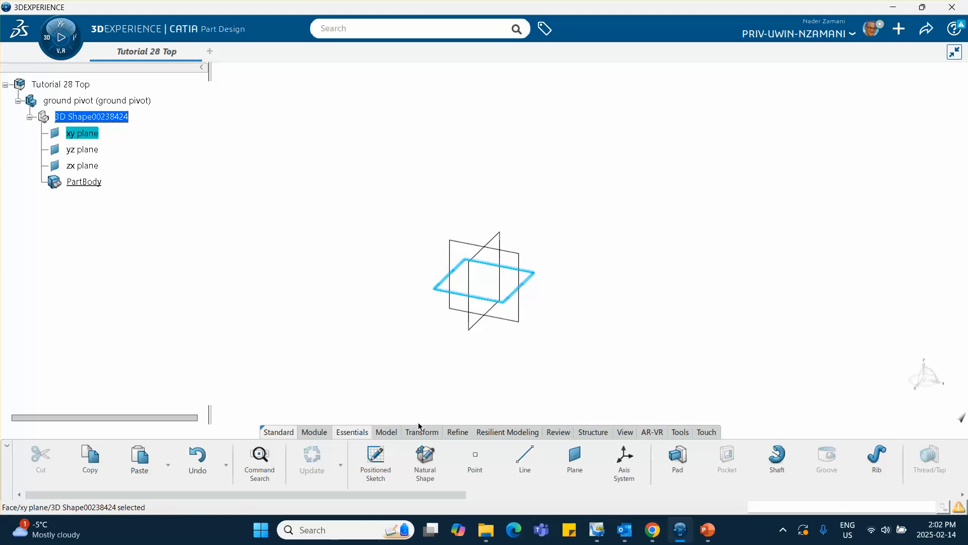
{"action": "left_click", "coordinate": [387, 459]}
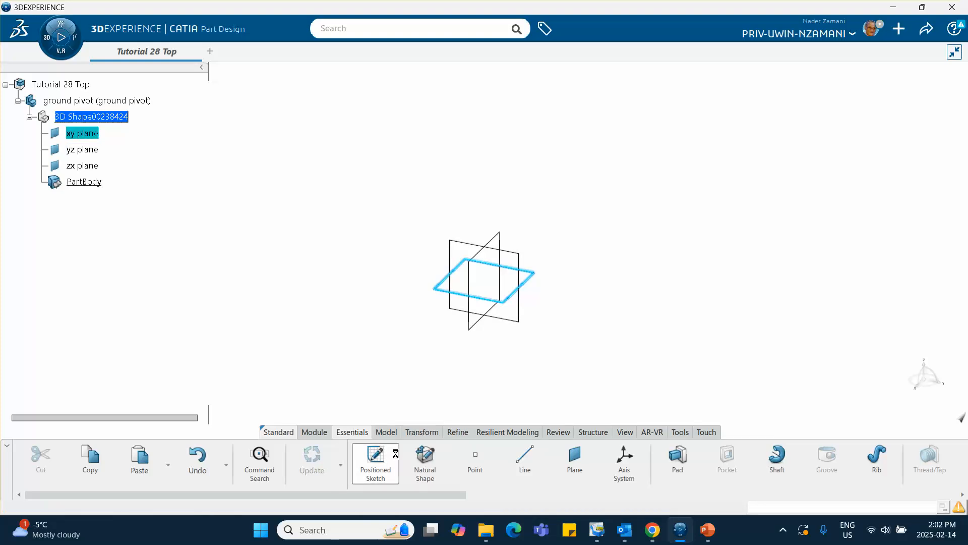
Check the pivot dimensions on the PowerPoint slide, and sketch a circle of about 0.047 ft radius centred on the sketch origin.
{"action": "left_click", "coordinate": [703, 530]}
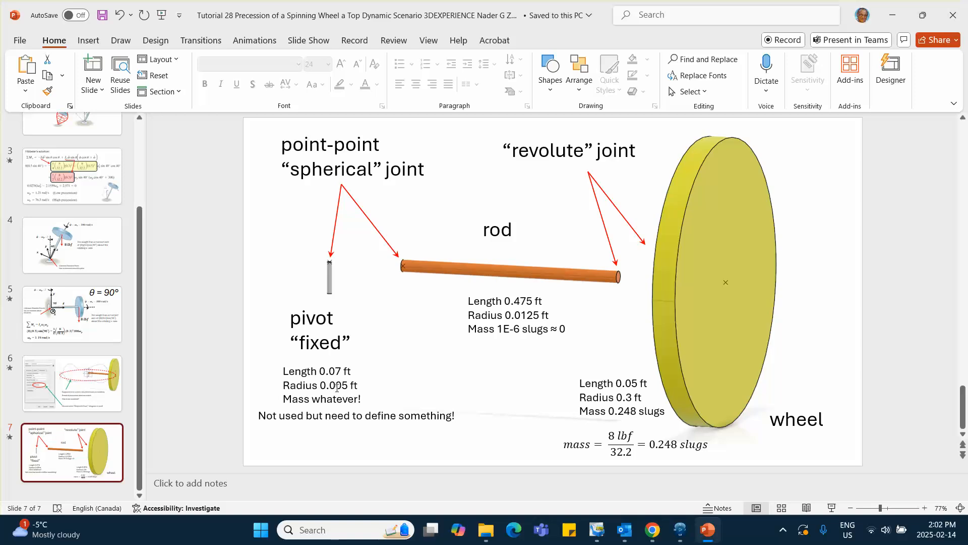
{"action": "left_click", "coordinate": [892, 15]}
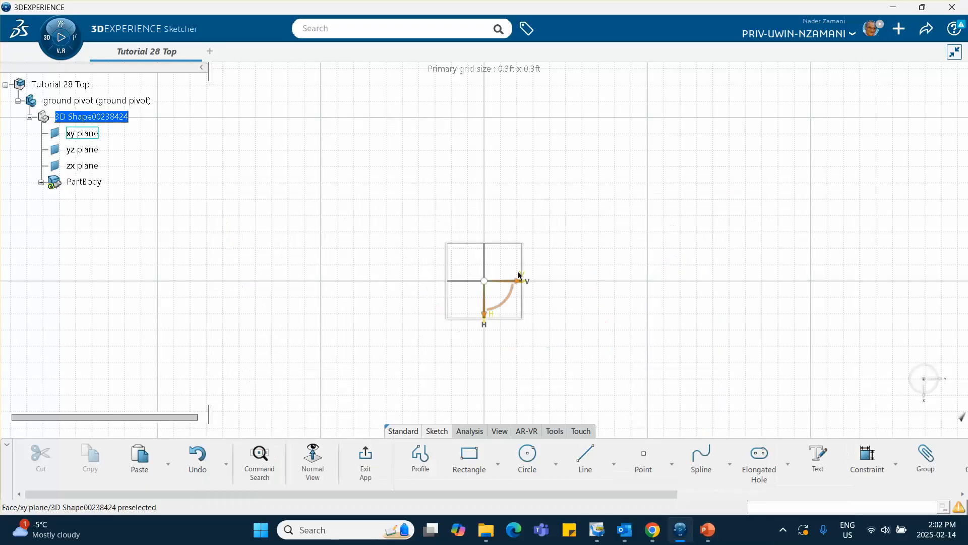
{"action": "left_click", "coordinate": [527, 456]}
{"action": "left_click", "coordinate": [485, 281]}
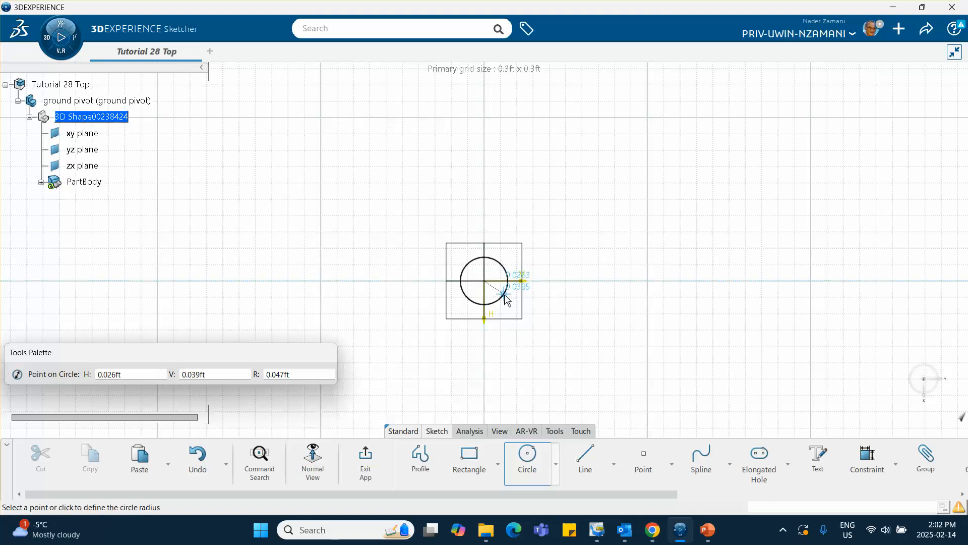
{"action": "left_click", "coordinate": [502, 297]}
Dimension the circle and set its diameter to 0.005 ft.
{"action": "left_click", "coordinate": [635, 253]}
{"action": "left_click", "coordinate": [598, 221]}
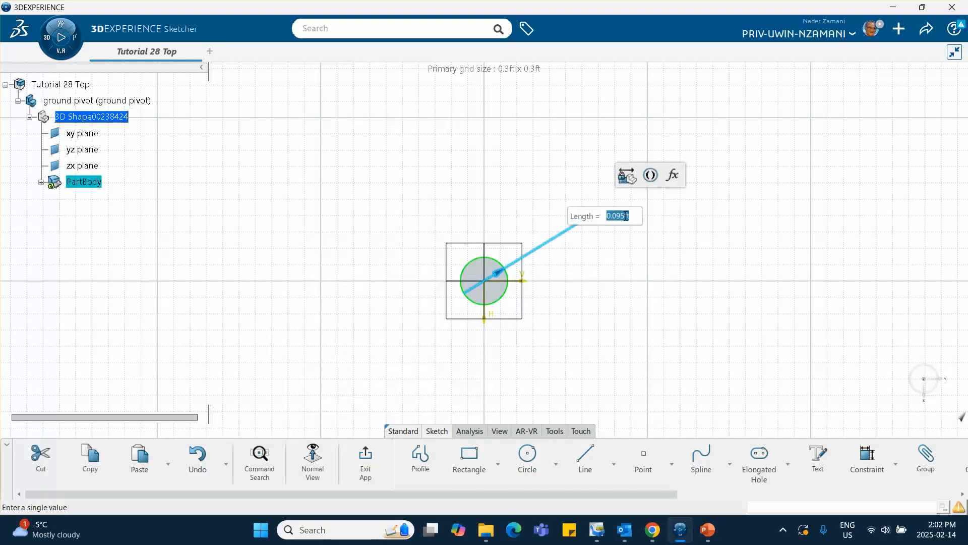
{"action": "type", "text": ".005"}
{"action": "key", "text": "Return"}
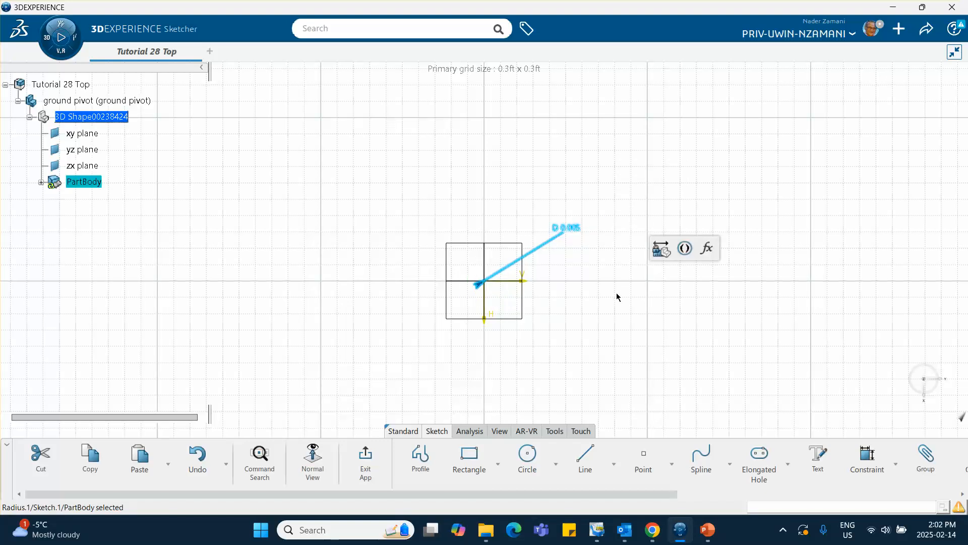
{"action": "left_click", "coordinate": [586, 257]}
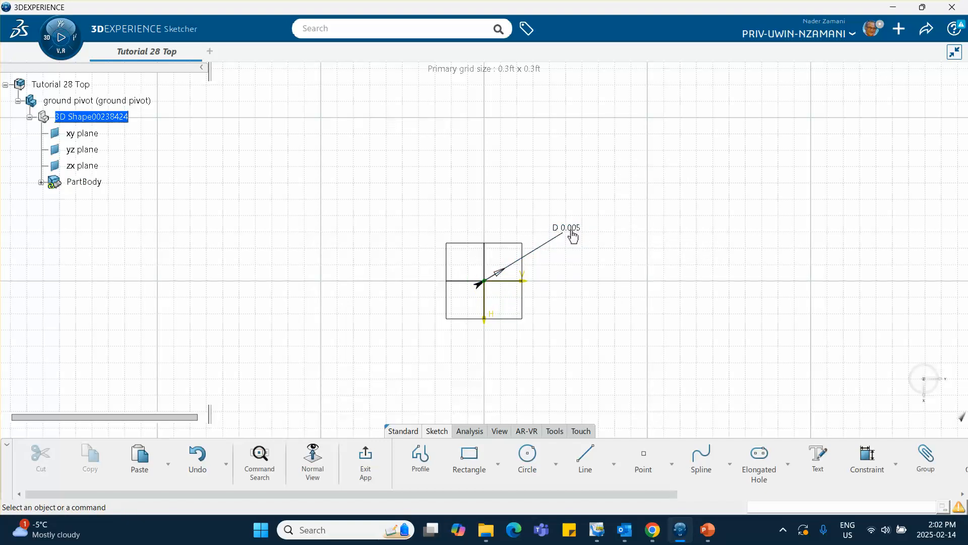
Review the definition of the circle's diameter constraint without changing it.
{"action": "double_click", "coordinate": [571, 234]}
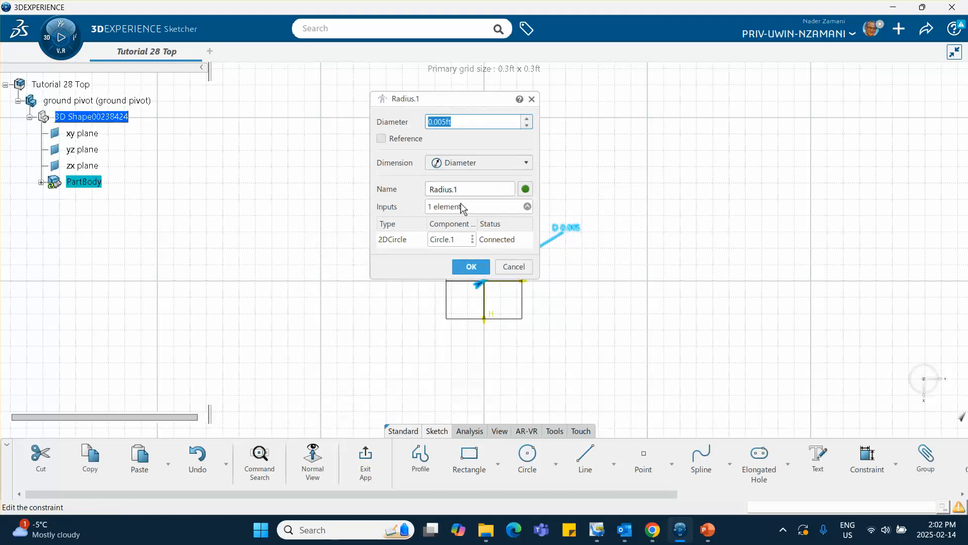
{"action": "left_click", "coordinate": [514, 267]}
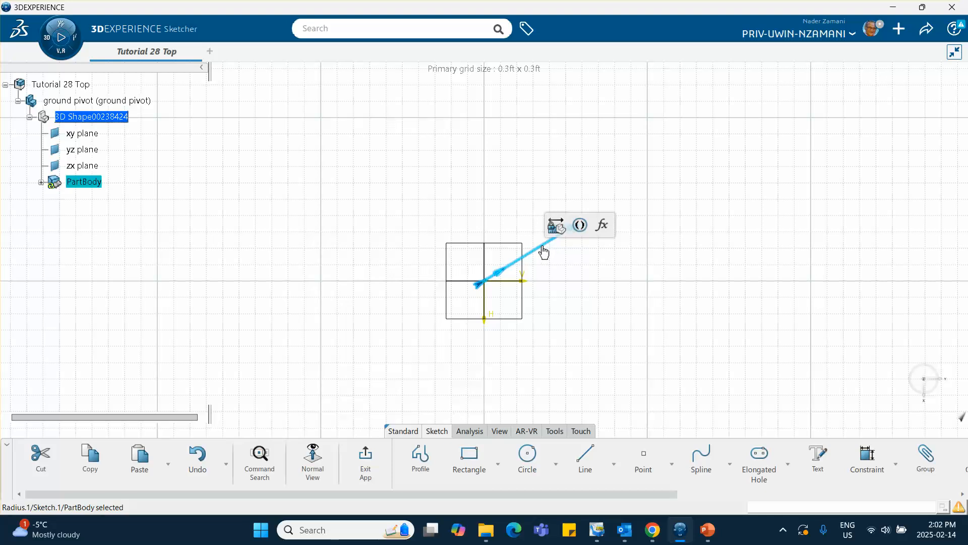
{"action": "double_click", "coordinate": [543, 250]}
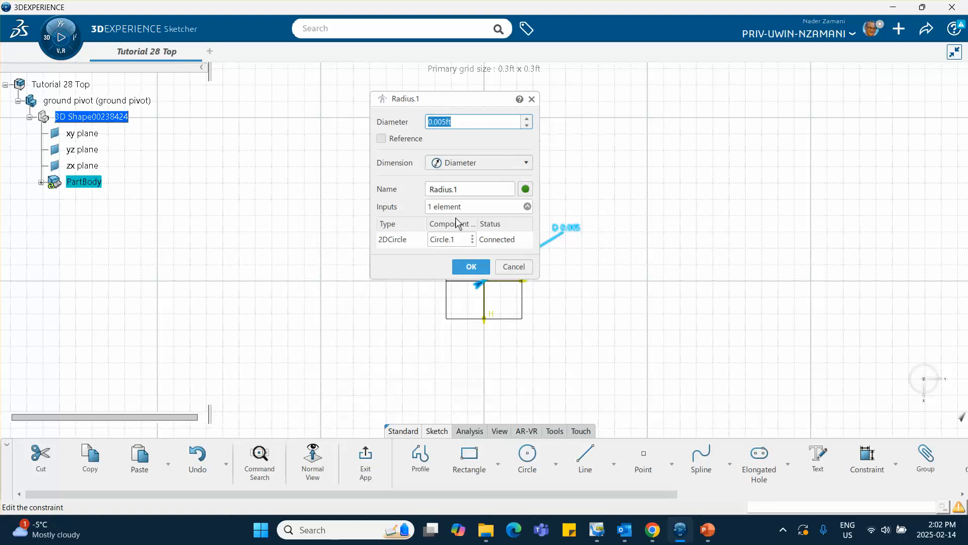
{"action": "left_click", "coordinate": [471, 266]}
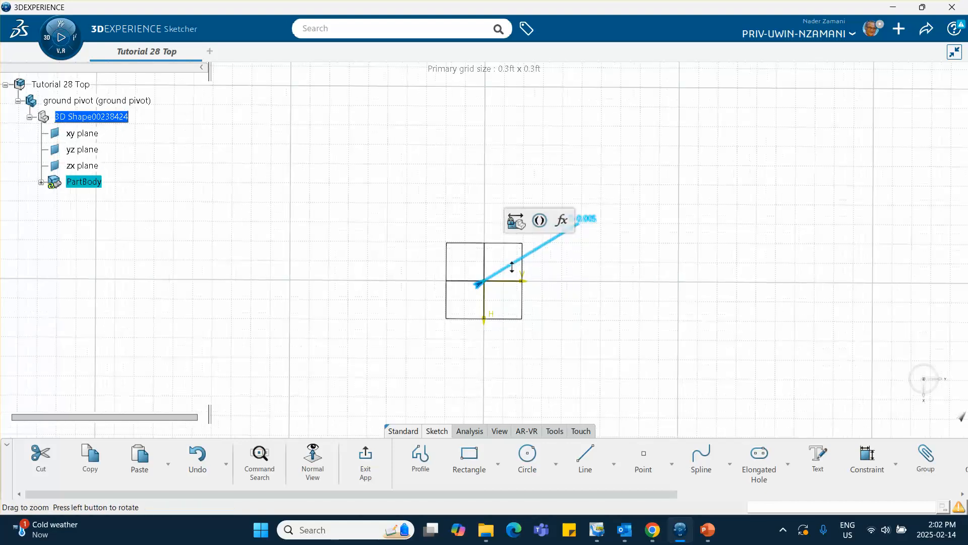
Move the diameter label closer to the circle and exit the sketch.
{"action": "mouse_move", "coordinate": [512, 268]}
{"action": "middle_mouse_down"}
{"action": "mouse_move", "coordinate": [486, 139]}
{"action": "mouse_move", "coordinate": [419, 202]}
{"action": "mouse_move", "coordinate": [421, 187]}
{"action": "mouse_move", "coordinate": [443, 265]}
{"action": "middle_mouse_up"}
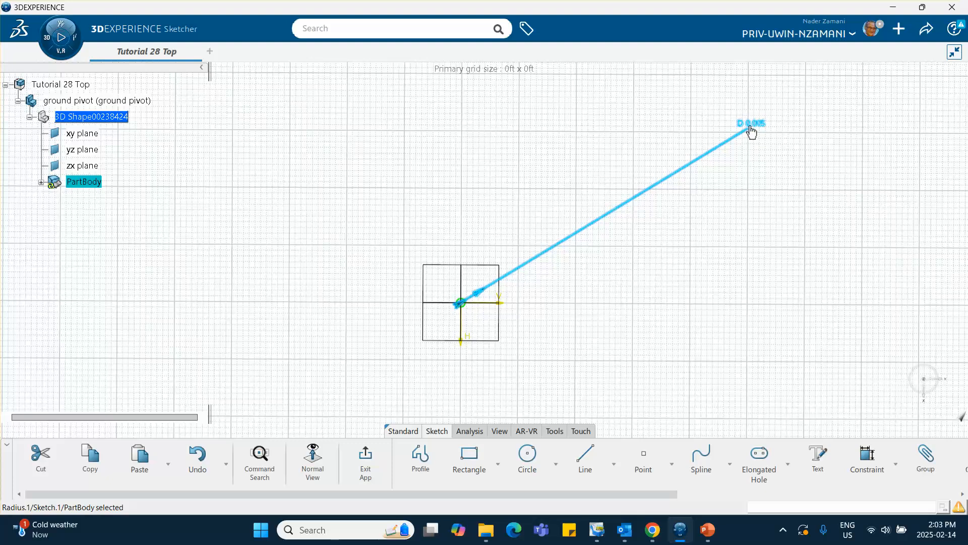
{"action": "mouse_move", "coordinate": [752, 131]}
{"action": "left_mouse_down"}
{"action": "mouse_move", "coordinate": [551, 279]}
{"action": "mouse_move", "coordinate": [533, 278]}
{"action": "left_mouse_up"}
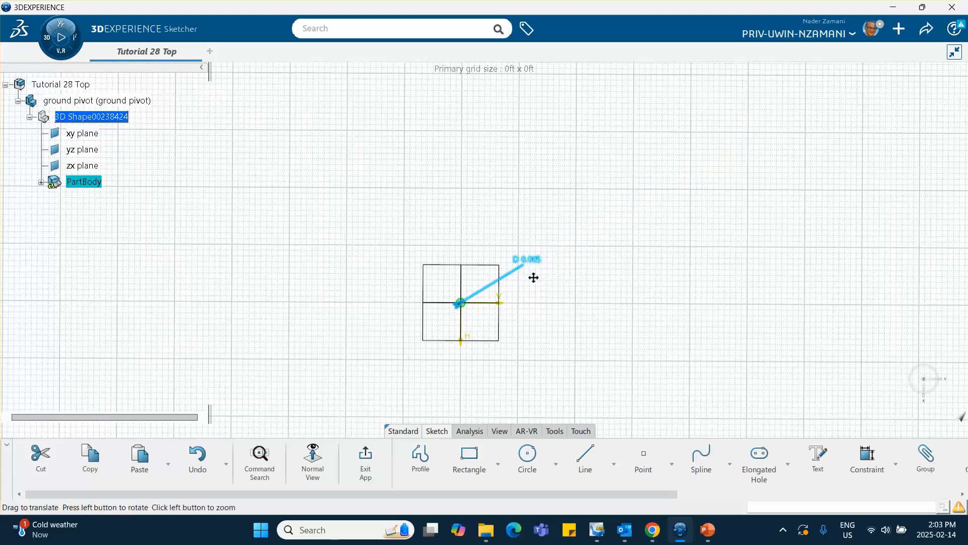
{"action": "mouse_move", "coordinate": [534, 277]}
{"action": "middle_mouse_down"}
{"action": "mouse_move", "coordinate": [536, 232]}
{"action": "mouse_move", "coordinate": [525, 196]}
{"action": "mouse_move", "coordinate": [507, 182]}
{"action": "middle_mouse_up"}
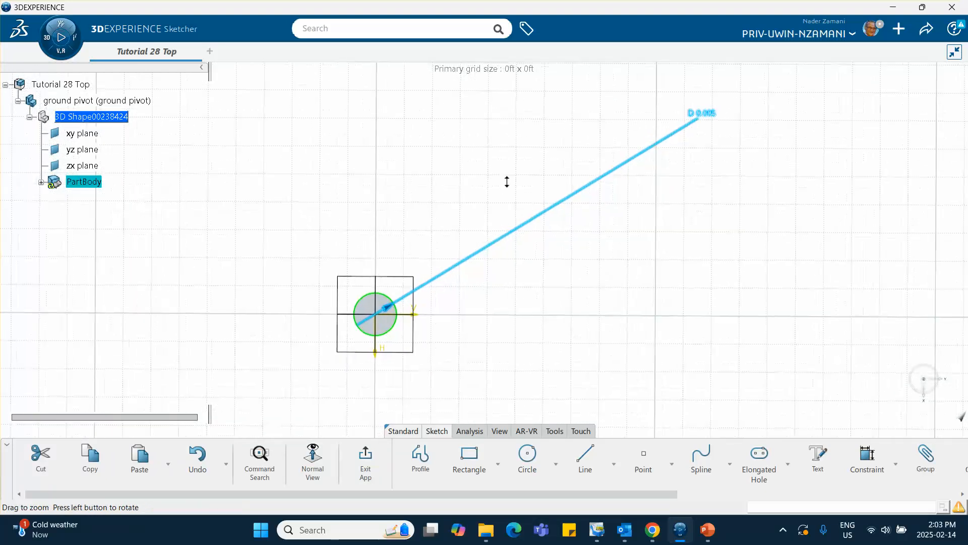
{"action": "left_click", "coordinate": [619, 263]}
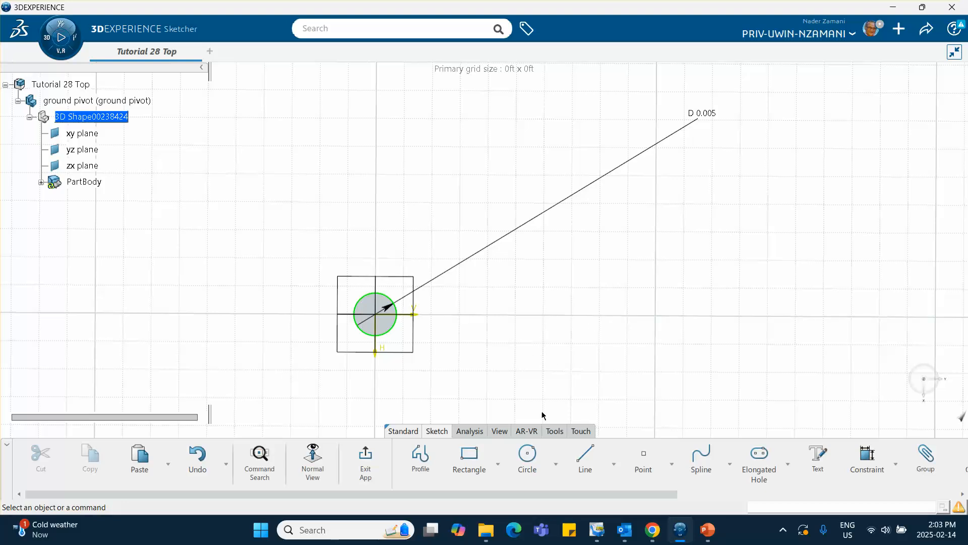
{"action": "left_click", "coordinate": [369, 462]}
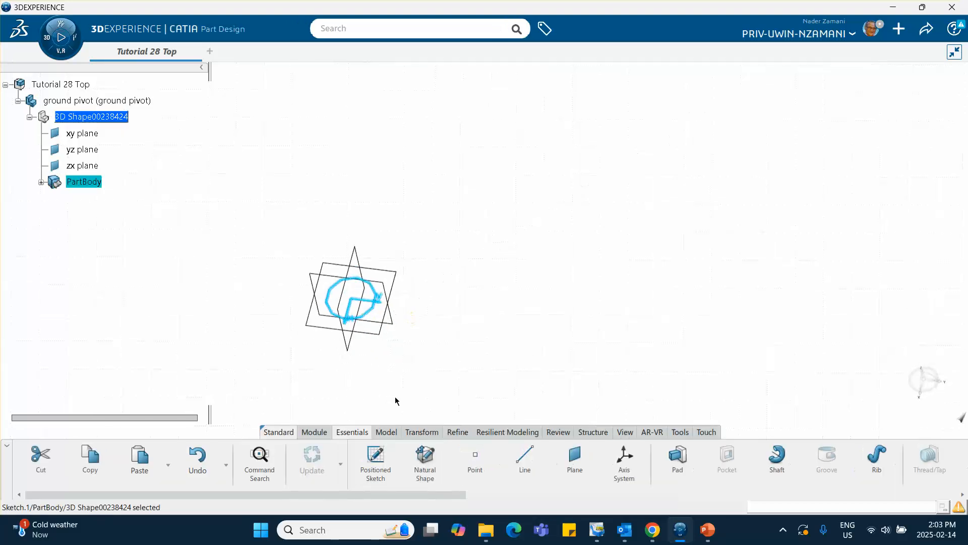
Look up the pivot's length on the PowerPoint slide and return to the CATIA part.
{"action": "left_click", "coordinate": [708, 530]}
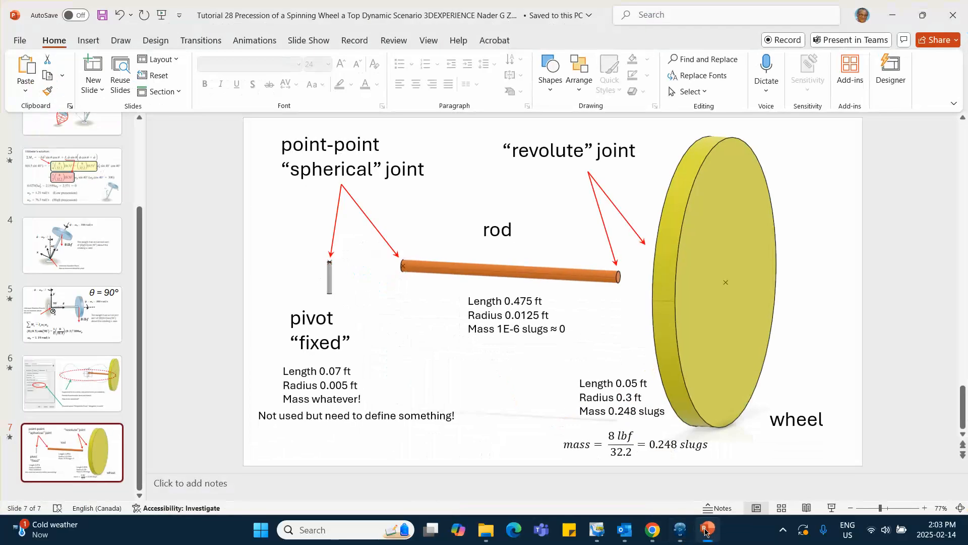
{"action": "left_click", "coordinate": [707, 531]}
{"action": "left_click", "coordinate": [707, 531]}
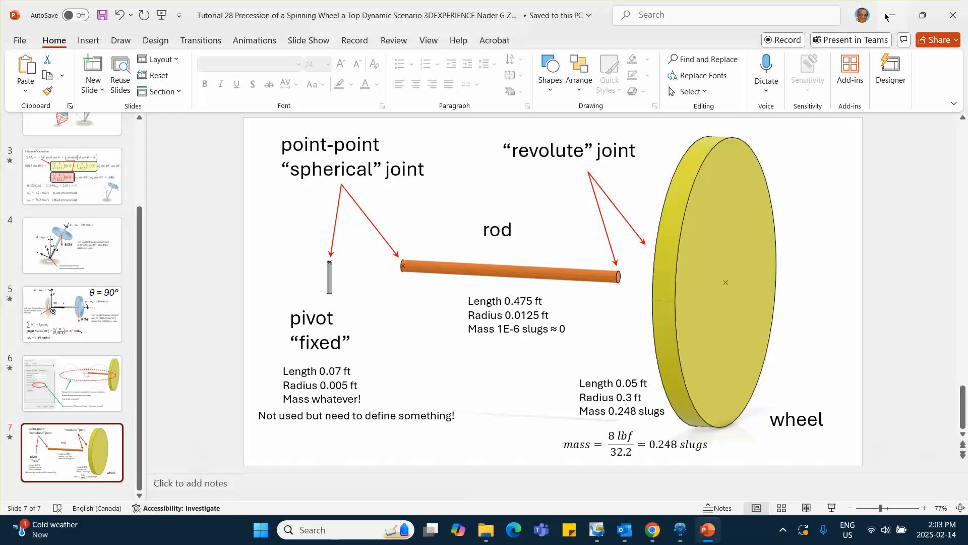
{"action": "key", "text": "alt+Tab"}
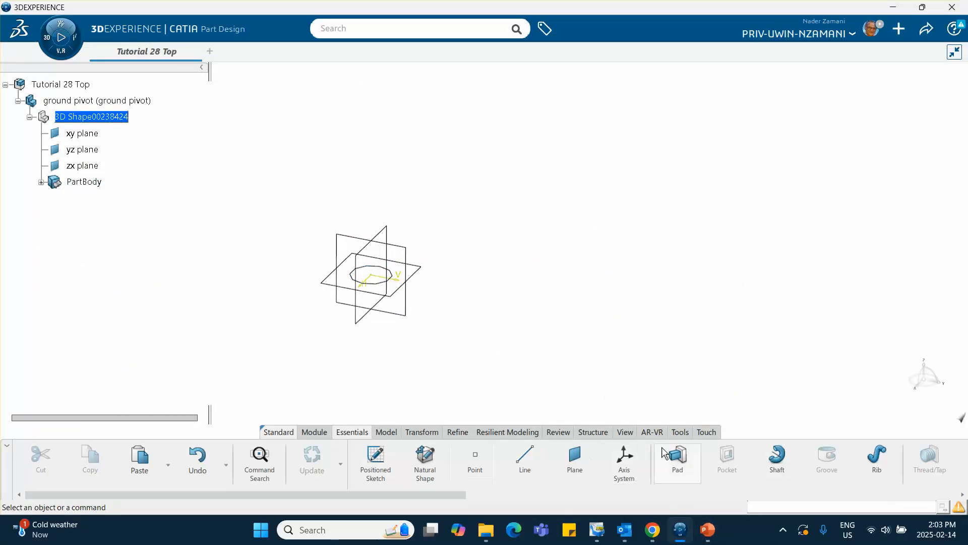
Pad the pivot's circle sketch 0.07 ft with its direction reversed so that it extends downward.
{"action": "left_click", "coordinate": [677, 457]}
{"action": "left_click", "coordinate": [384, 287]}
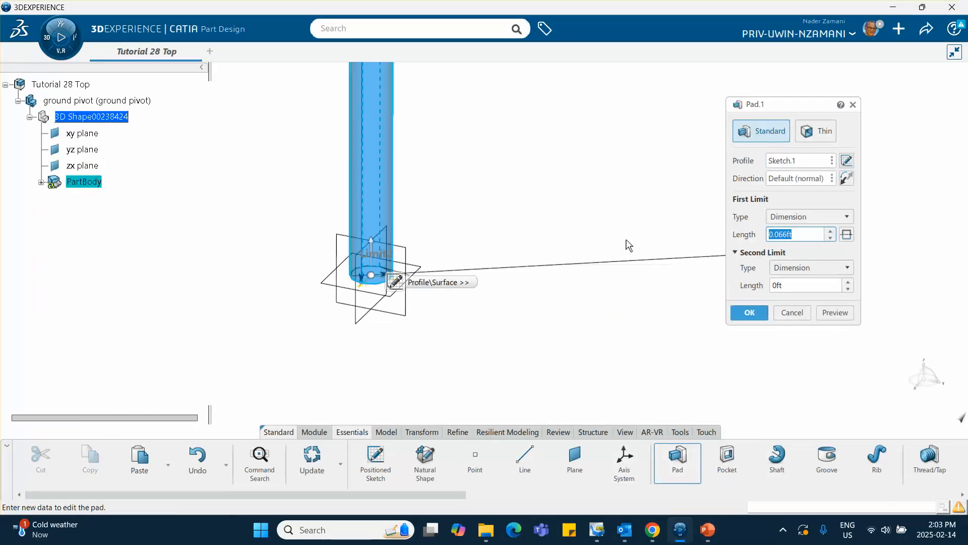
{"action": "left_click", "coordinate": [847, 178]}
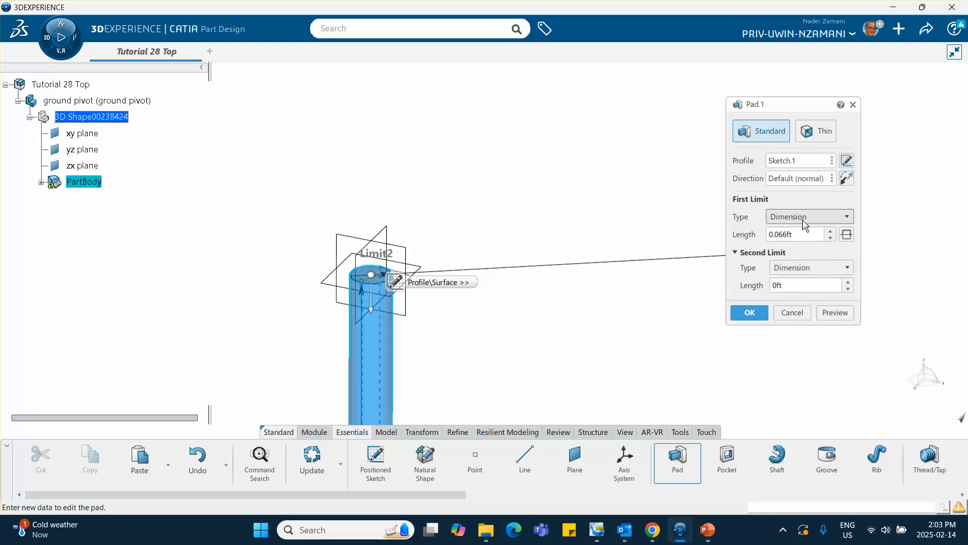
{"action": "left_click_drag", "start_coordinate": [800, 231], "coordinate": [719, 231]}
{"action": "type", "text": "."}
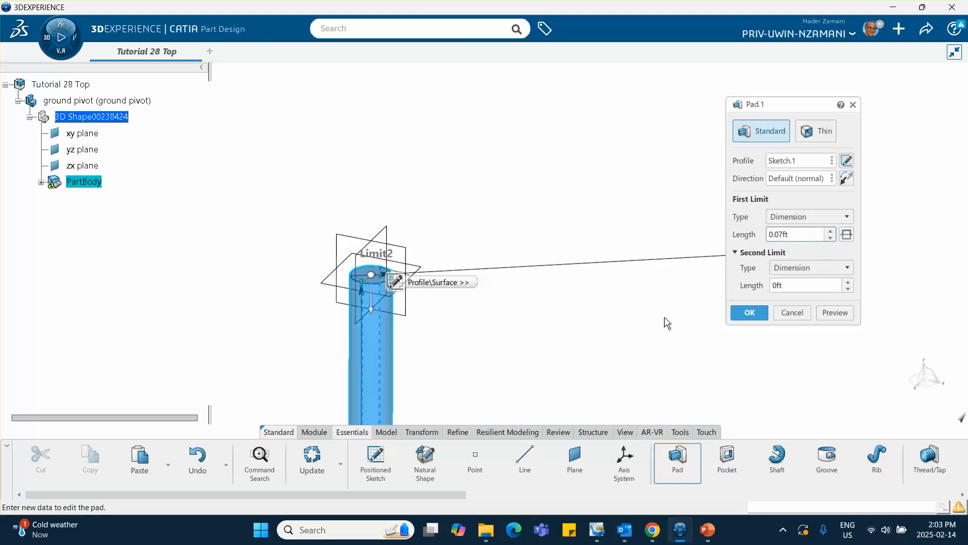
{"action": "left_click", "coordinate": [748, 311]}
{"action": "middle_click_drag", "start_coordinate": [569, 286], "coordinate": [488, 232]}
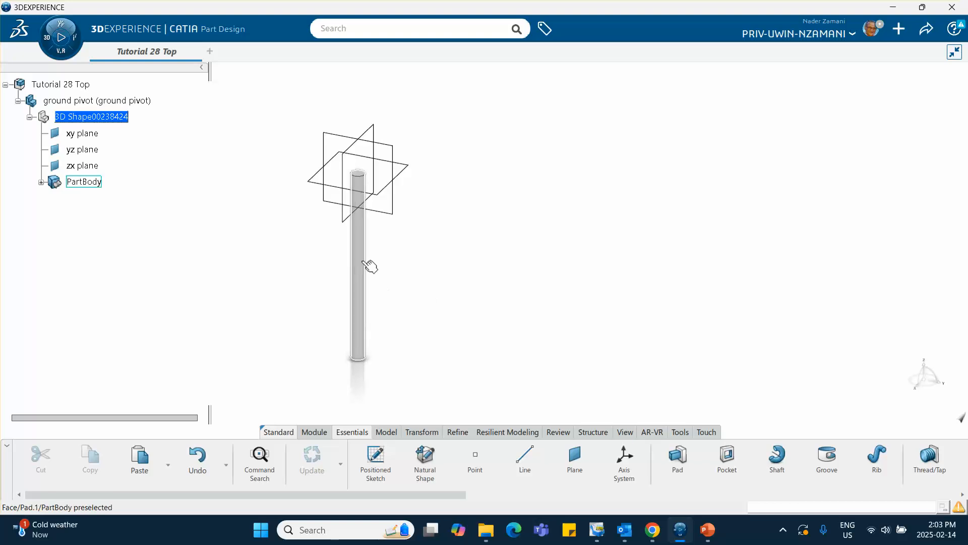
Check the pivot on the PowerPoint slide, return to CATIA and create a point at the centre of the cylinder's top circular edge.
{"action": "left_click", "coordinate": [705, 528]}
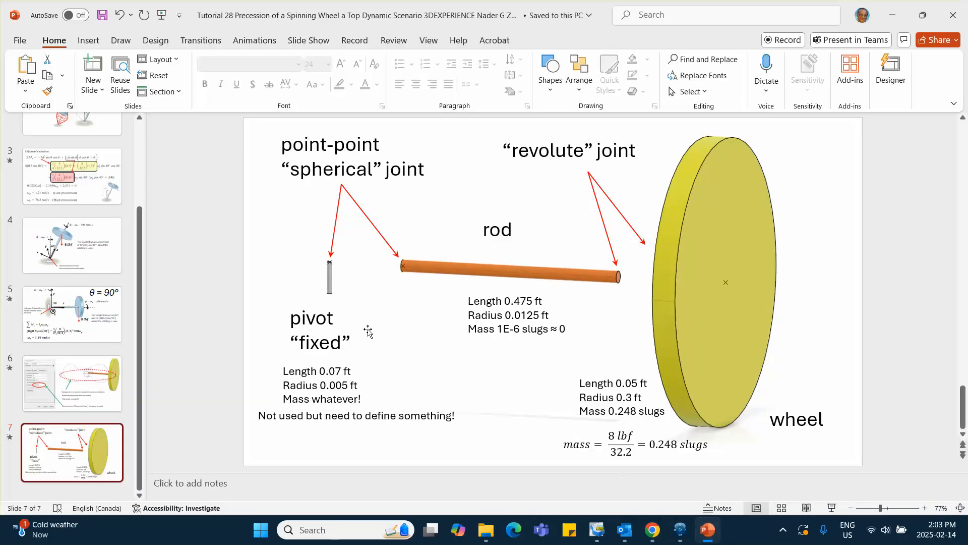
{"action": "left_click", "coordinate": [708, 528]}
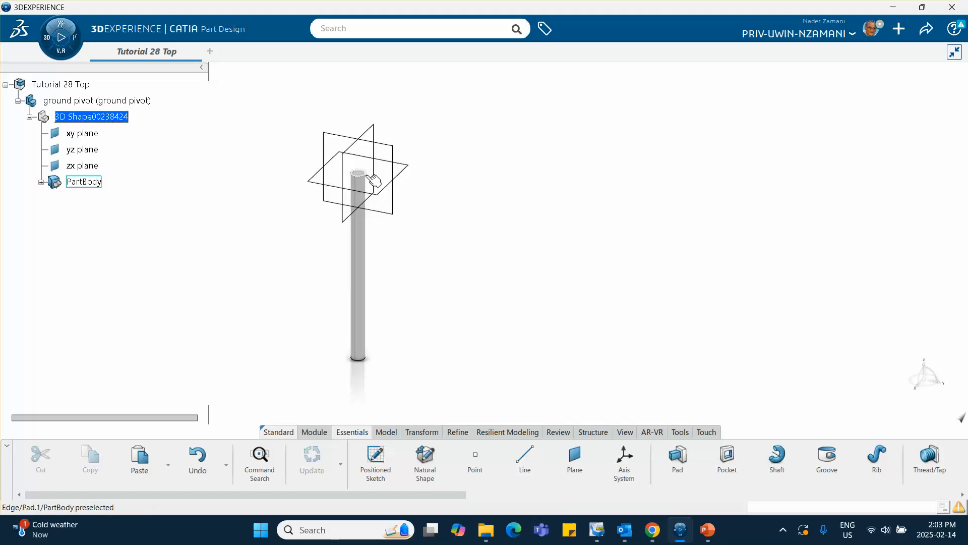
{"action": "left_click", "coordinate": [476, 459]}
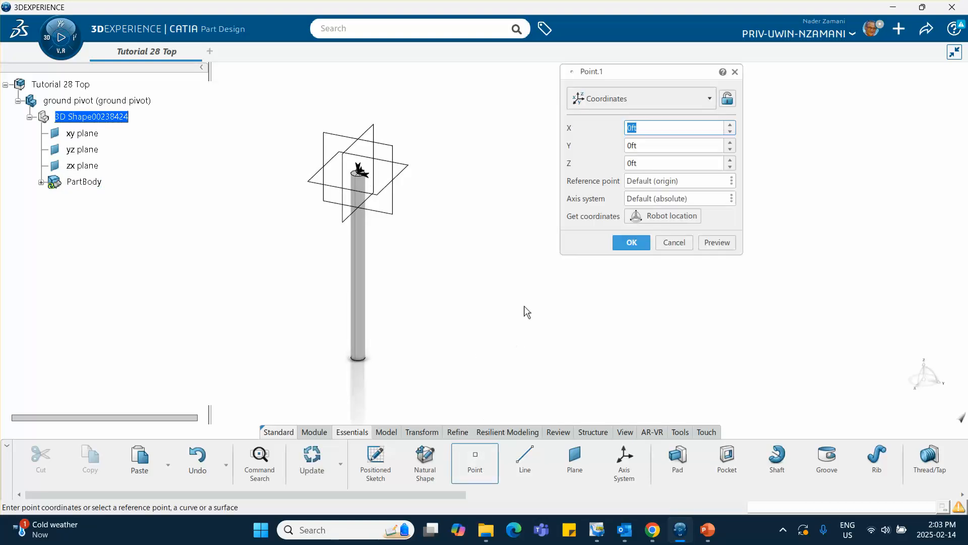
{"action": "left_click", "coordinate": [637, 98]}
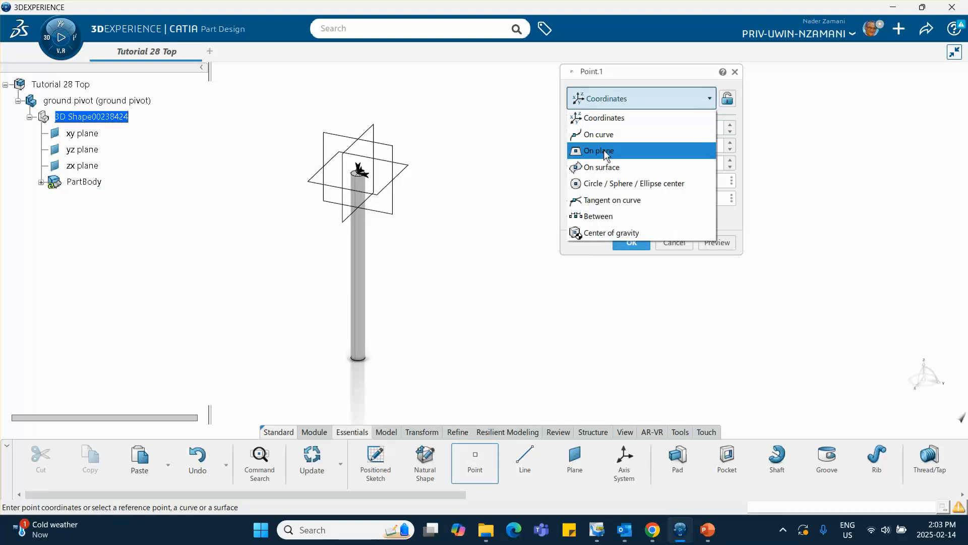
{"action": "left_click", "coordinate": [611, 183]}
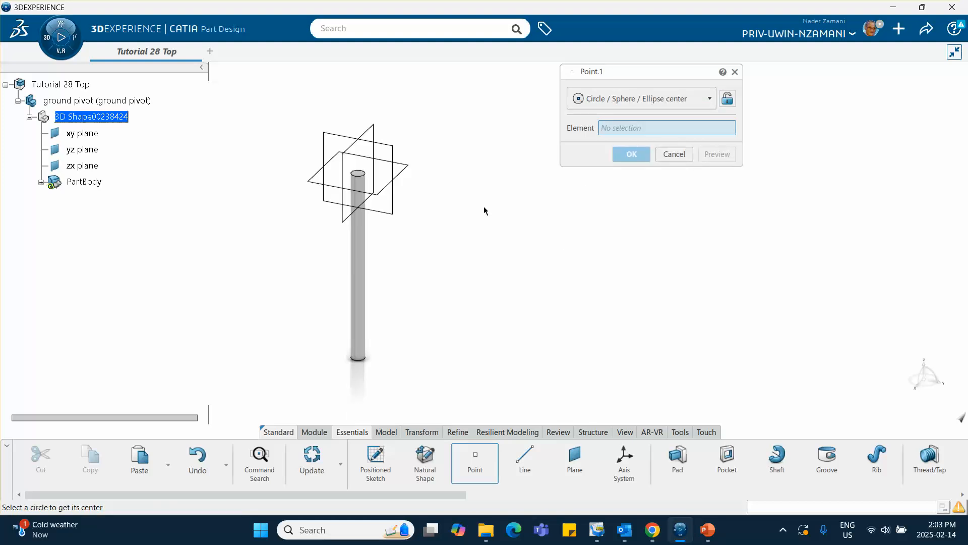
{"action": "left_click", "coordinate": [365, 176]}
{"action": "left_click", "coordinate": [632, 155]}
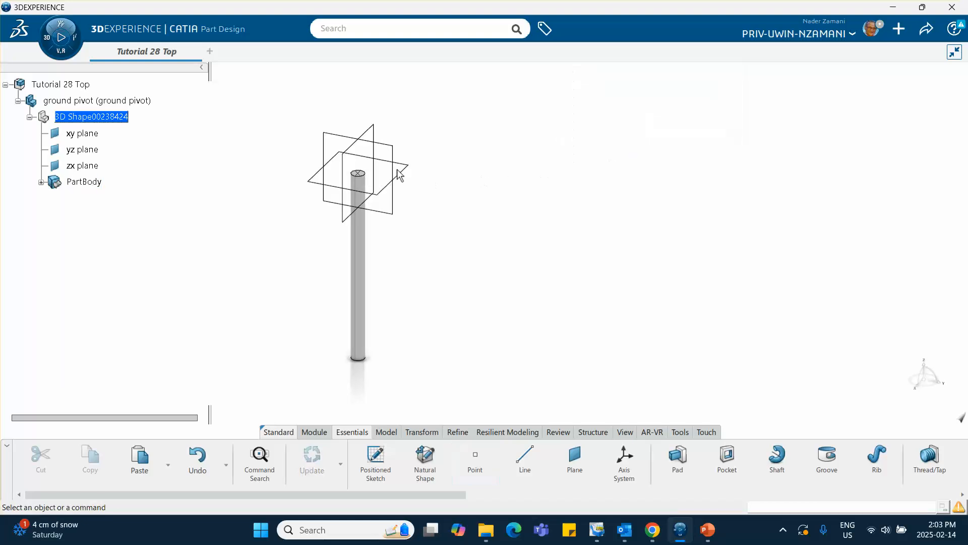
Activate the Tutorial 28 Top assembly and insert a new 3D part into it.
{"action": "double_click", "coordinate": [60, 84]}
{"action": "left_click", "coordinate": [134, 150]}
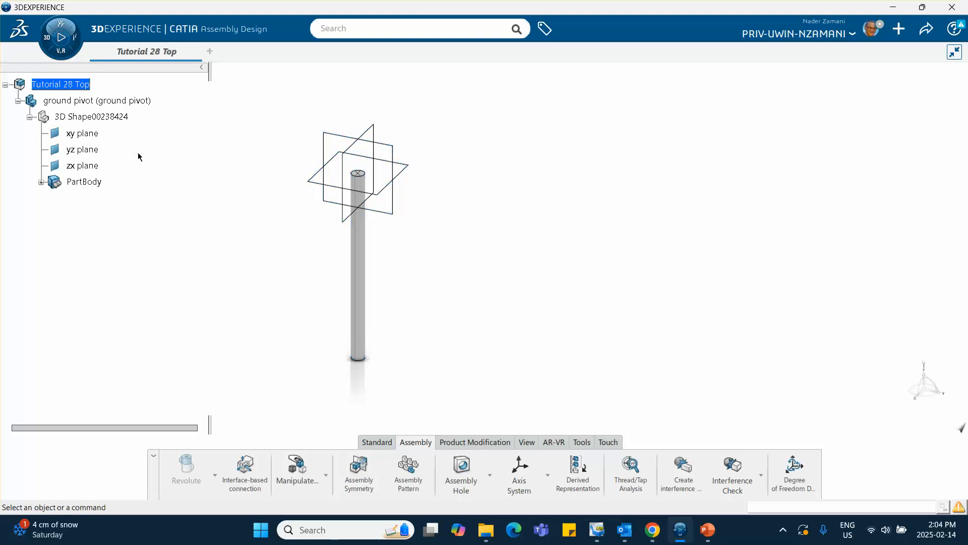
{"action": "right_click", "coordinate": [63, 85]}
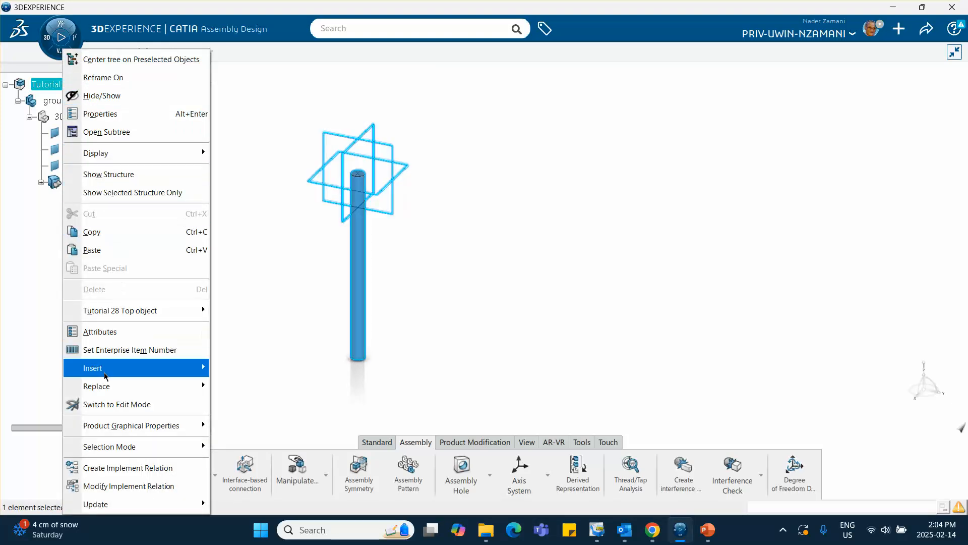
{"action": "mouse_move", "coordinate": [103, 369]}
{"action": "left_click", "coordinate": [260, 127]}
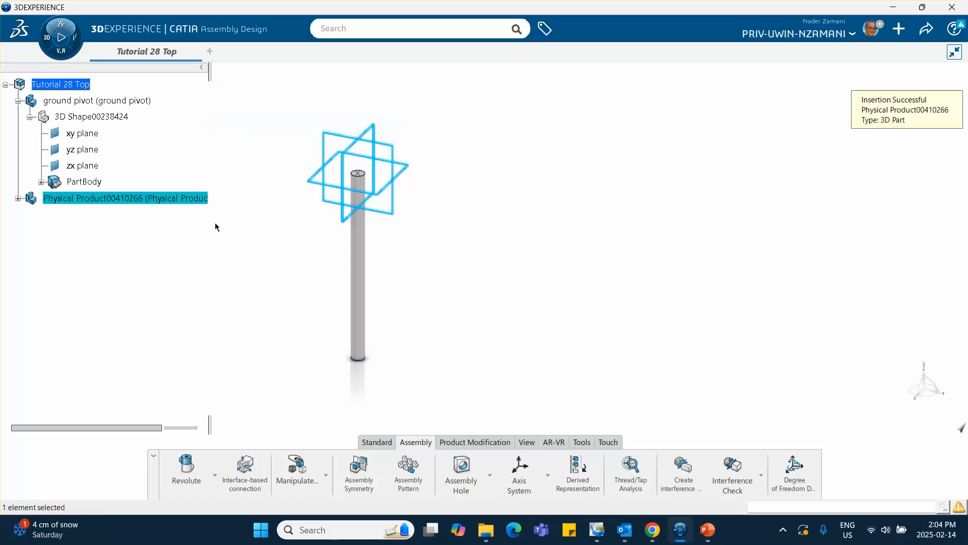
Set both the instance title and the reference title of the newly inserted part to rod.
{"action": "right_click", "coordinate": [137, 198]}
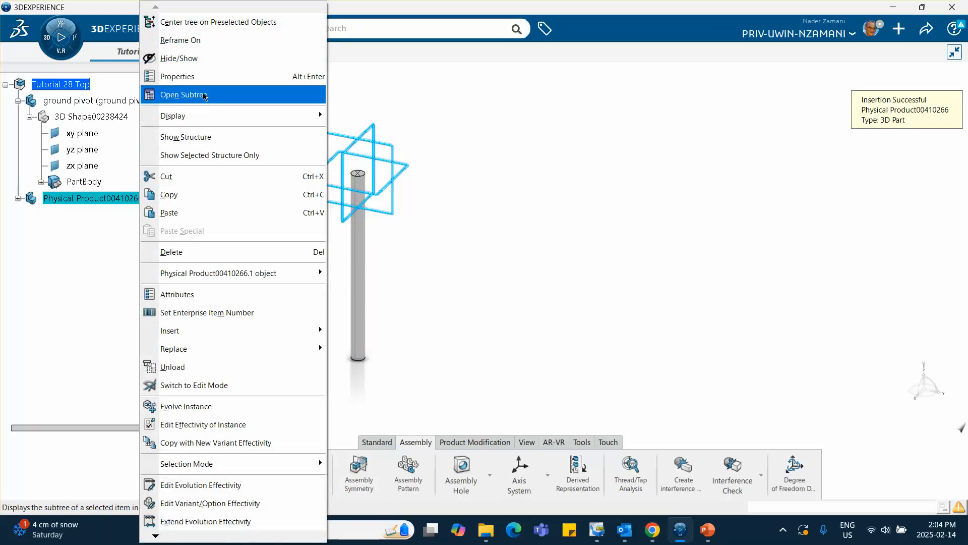
{"action": "left_click", "coordinate": [202, 76]}
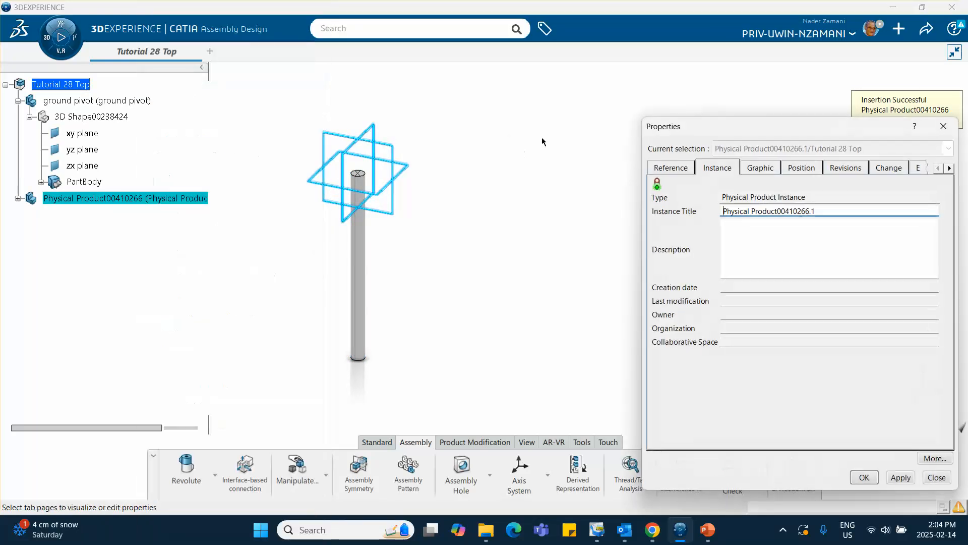
{"action": "triple_click", "coordinate": [820, 207]}
{"action": "type", "text": "rod"}
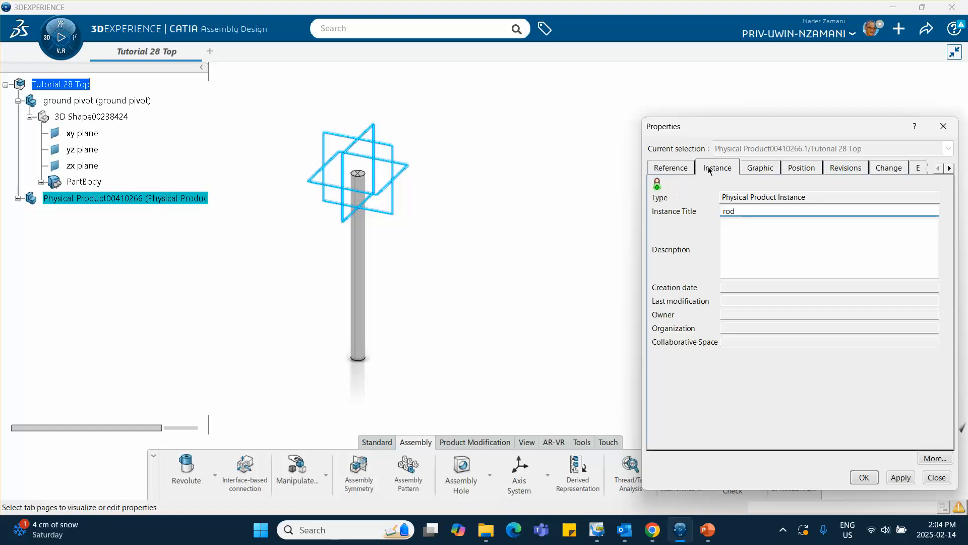
{"action": "left_click", "coordinate": [681, 171]}
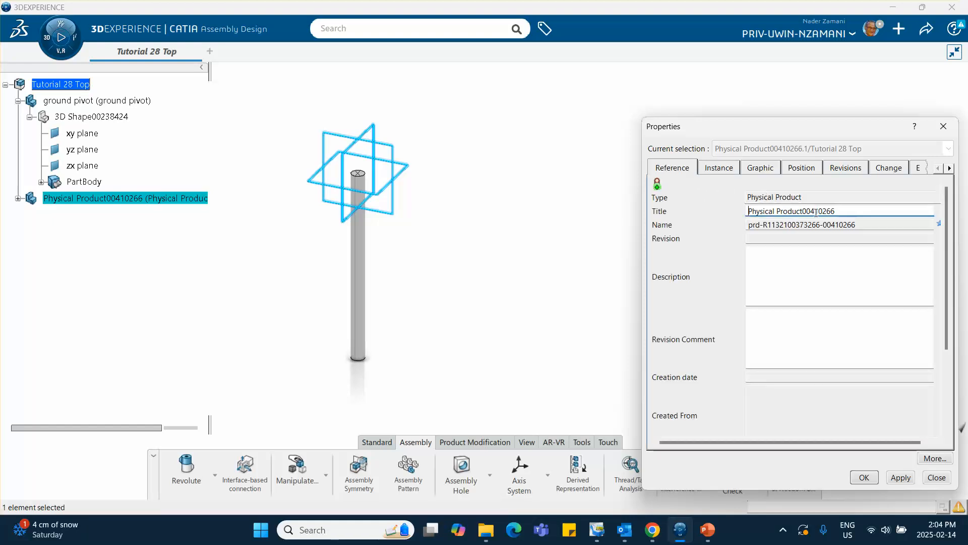
{"action": "triple_click", "coordinate": [839, 212]}
{"action": "type", "text": "r"}
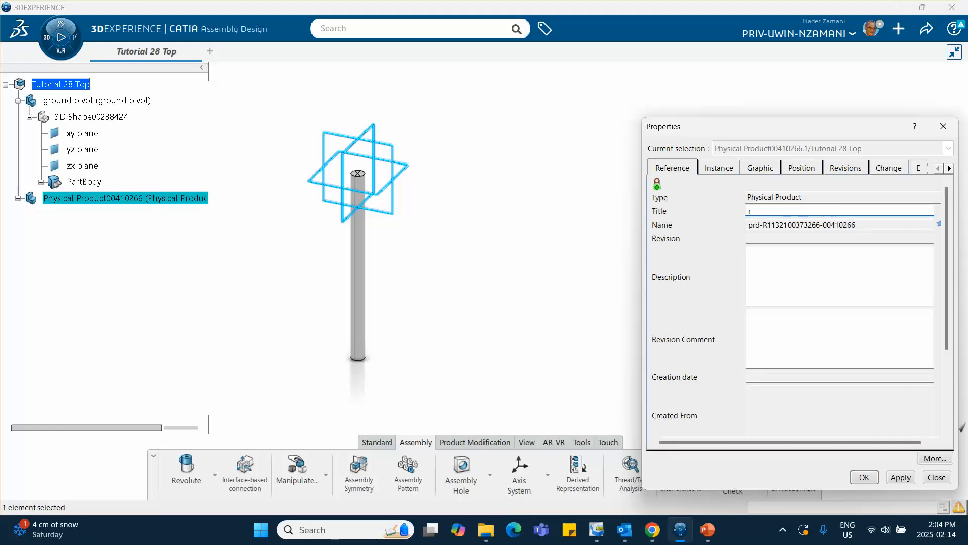
{"action": "type", "text": "od"}
{"action": "left_click", "coordinate": [864, 477]}
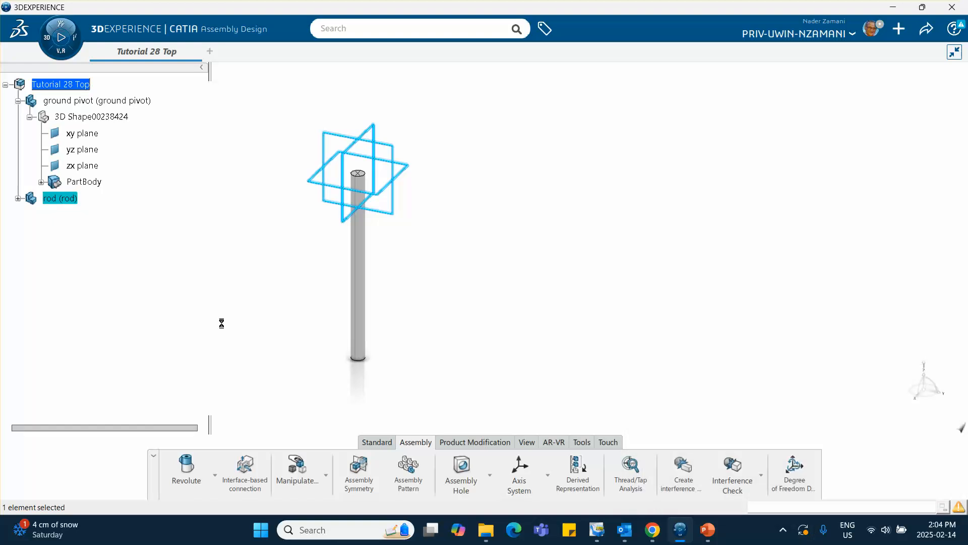
Edit the rod's 3D shape and sketch a circle about 0.044 ft in diameter at the origin on the zx plane.
{"action": "left_click", "coordinate": [17, 198]}
{"action": "double_click", "coordinate": [81, 214]}
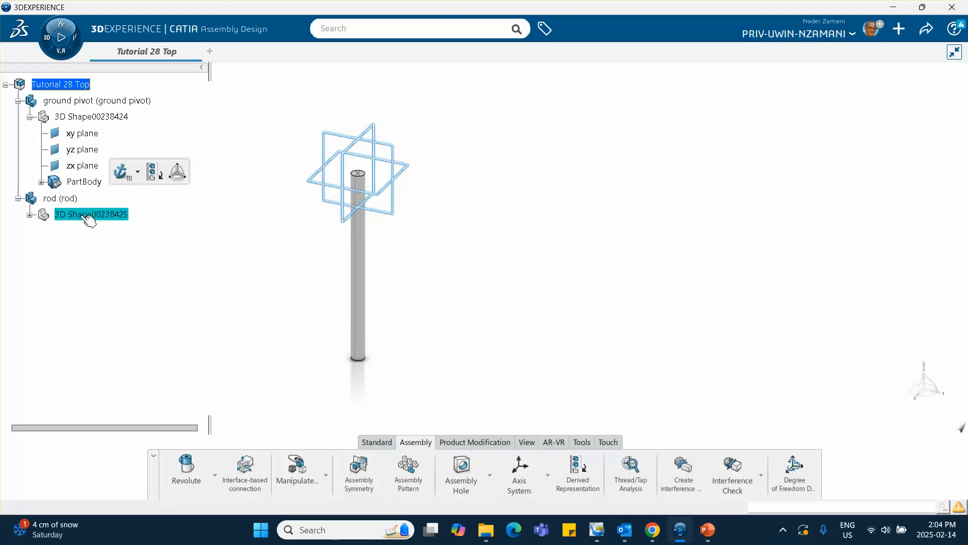
{"action": "left_click", "coordinate": [375, 130]}
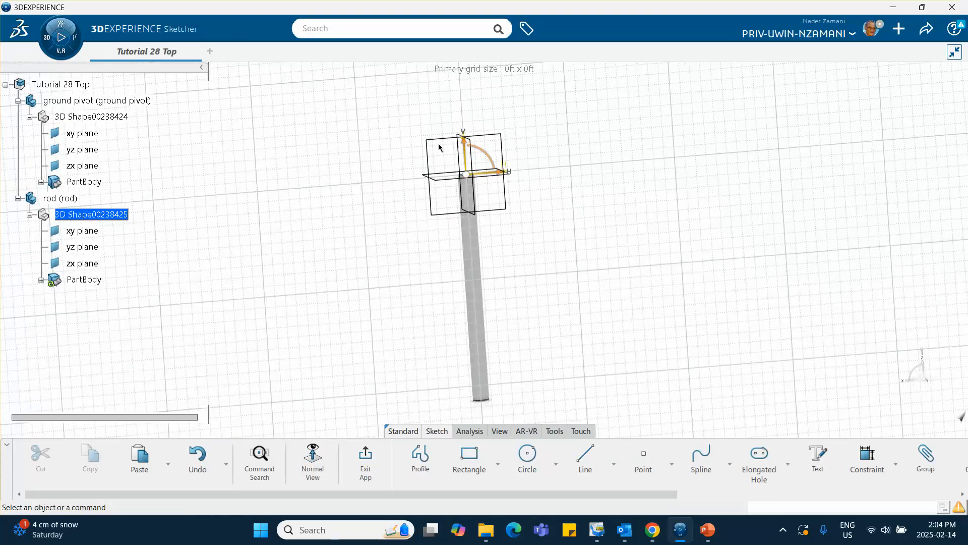
{"action": "left_click", "coordinate": [527, 457]}
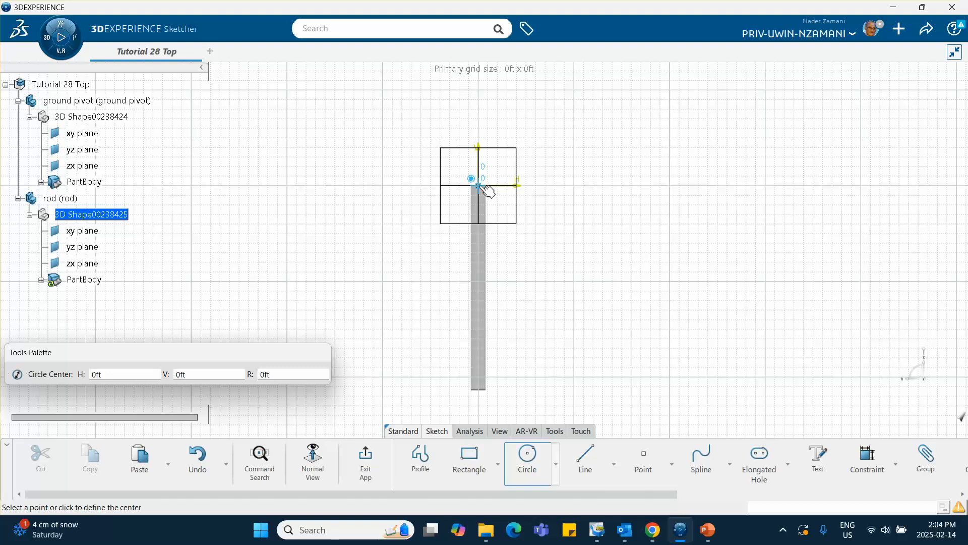
{"action": "left_click", "coordinate": [484, 187]}
{"action": "left_click", "coordinate": [540, 201]}
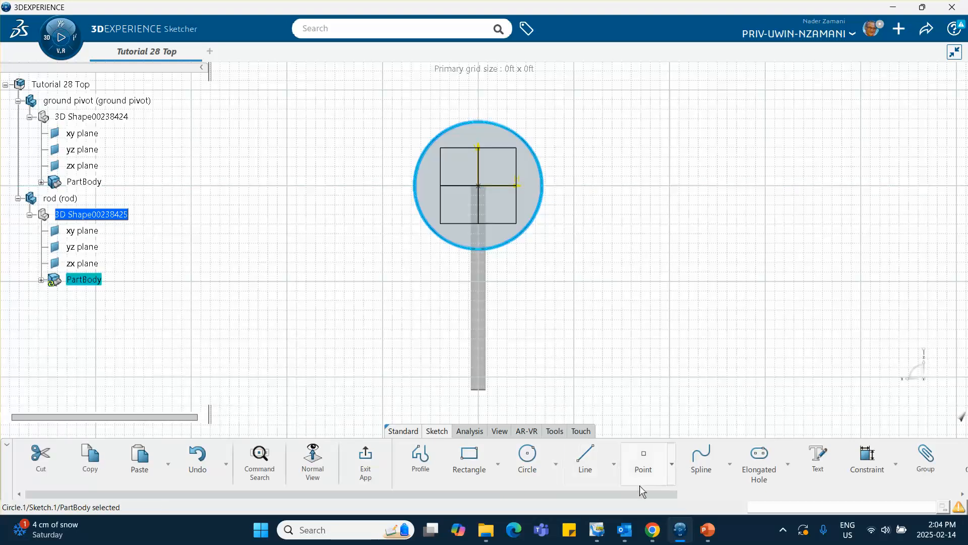
Look up the rod's radius on the PowerPoint slide, constrain the circle's diameter to 0.05 ft in CATIA and exit the sketch.
{"action": "left_click", "coordinate": [706, 530]}
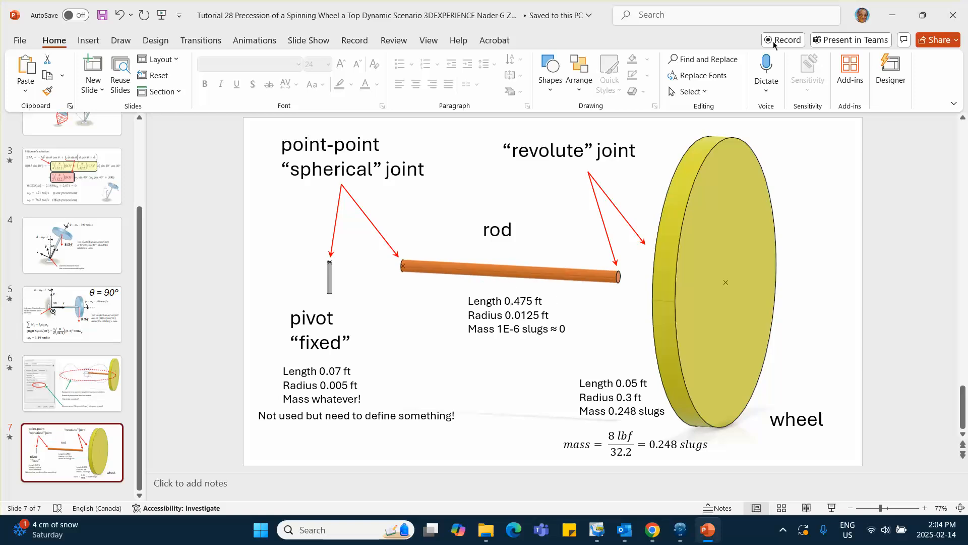
{"action": "key", "text": "alt+Tab"}
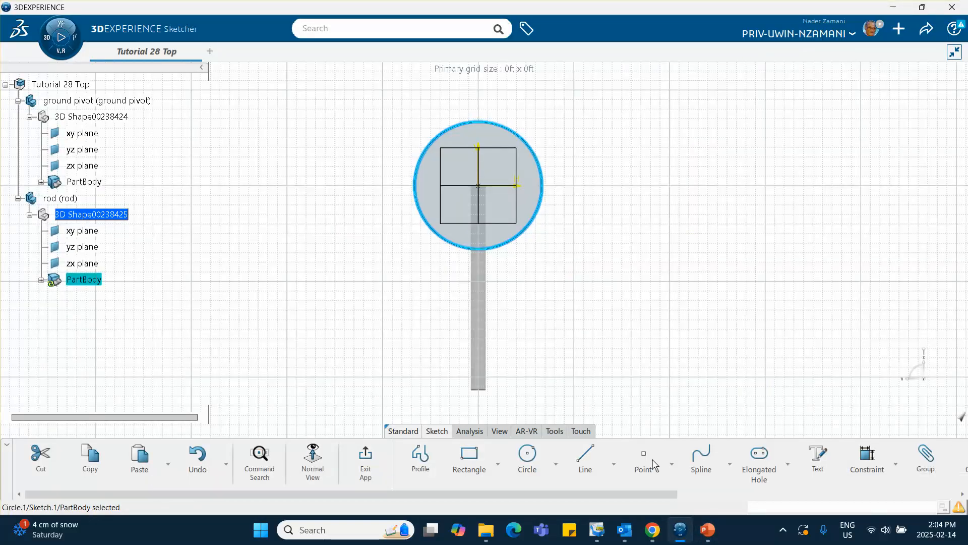
{"action": "left_click", "coordinate": [868, 456]}
{"action": "left_click", "coordinate": [540, 202]}
{"action": "left_click", "coordinate": [565, 150]}
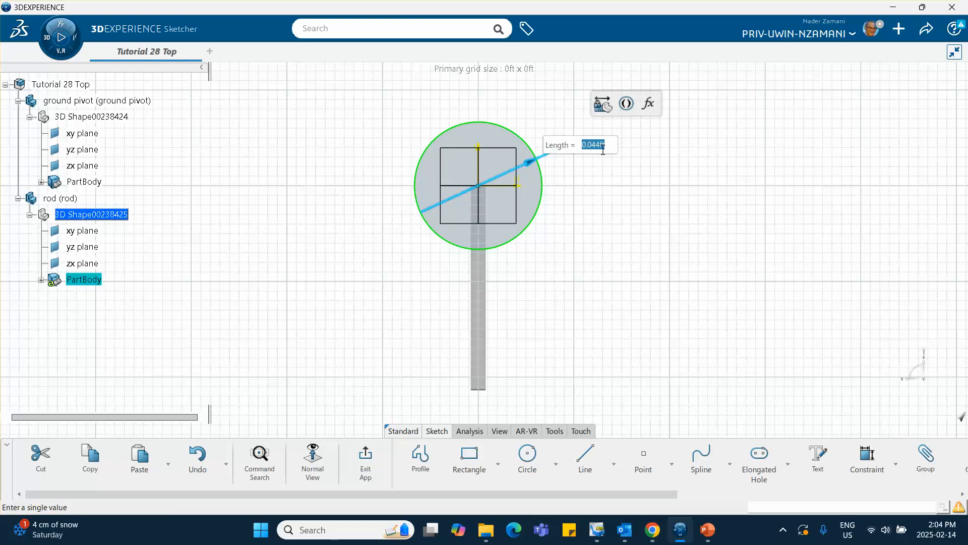
{"action": "key", "text": "BackSpace"}
{"action": "type", "text": ".05"}
{"action": "key", "text": "Return"}
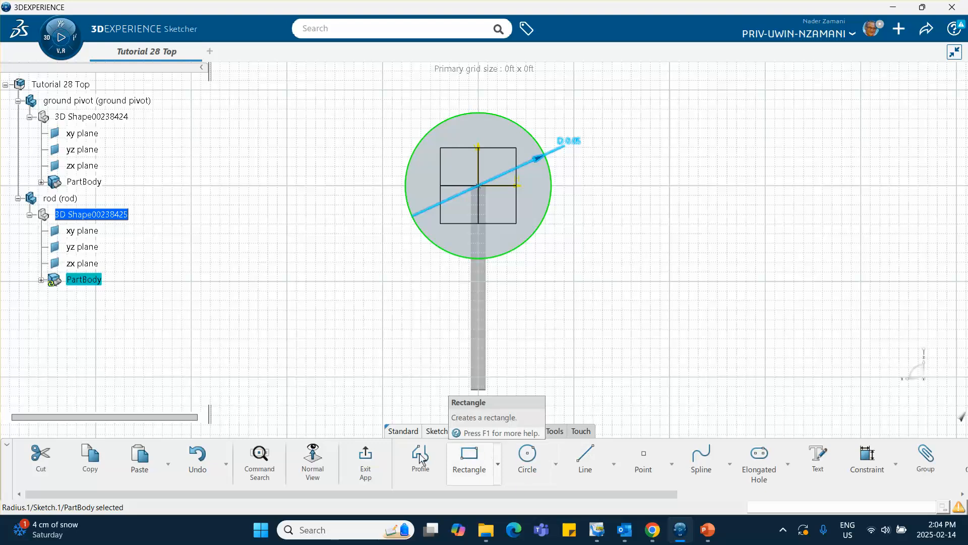
{"action": "left_click", "coordinate": [366, 457]}
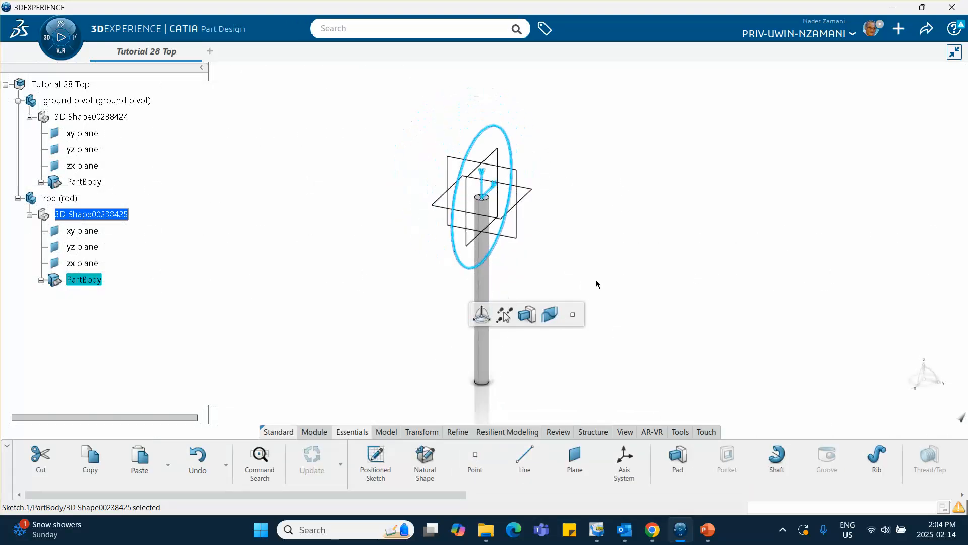
Pad the rod's circle sketch 0.475 ft, taking the rod length from the PowerPoint slide.
{"action": "middle_click_drag", "start_coordinate": [556, 270], "coordinate": [485, 210]}
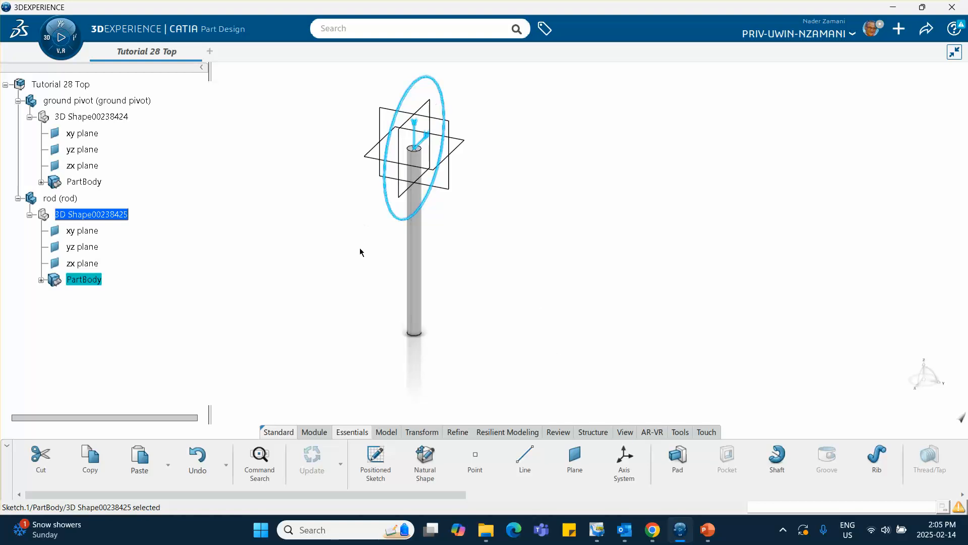
{"action": "left_click", "coordinate": [553, 361]}
{"action": "left_click", "coordinate": [677, 459]}
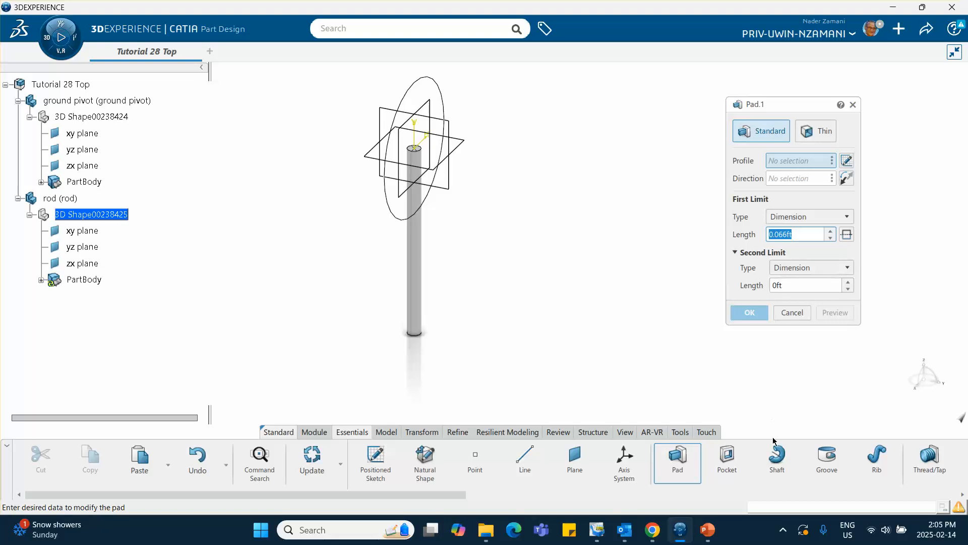
{"action": "left_click", "coordinate": [710, 530]}
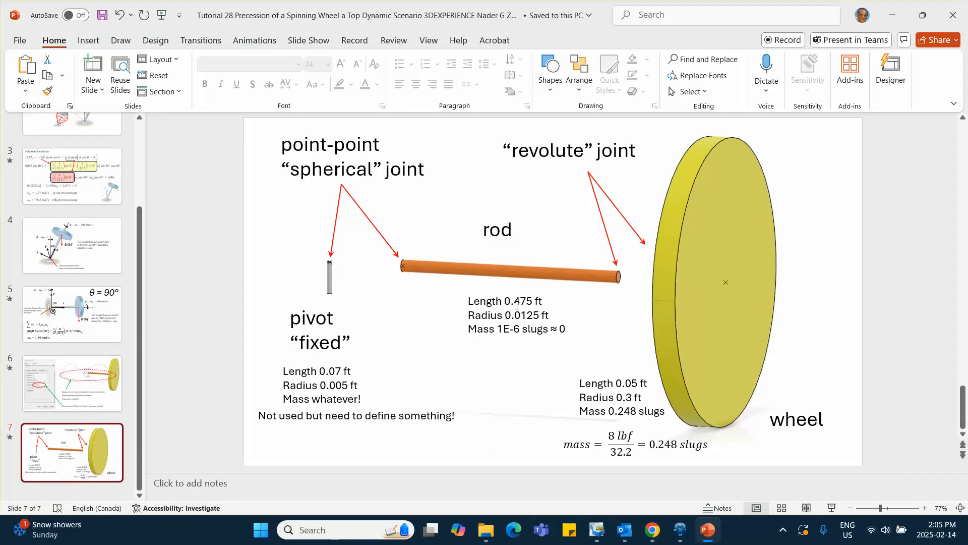
{"action": "left_click", "coordinate": [891, 15]}
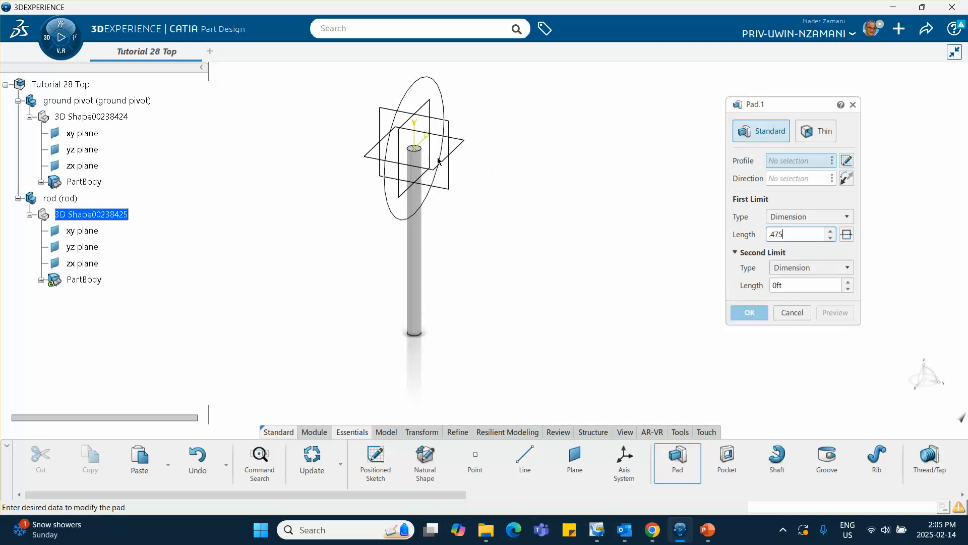
{"action": "left_click", "coordinate": [443, 176]}
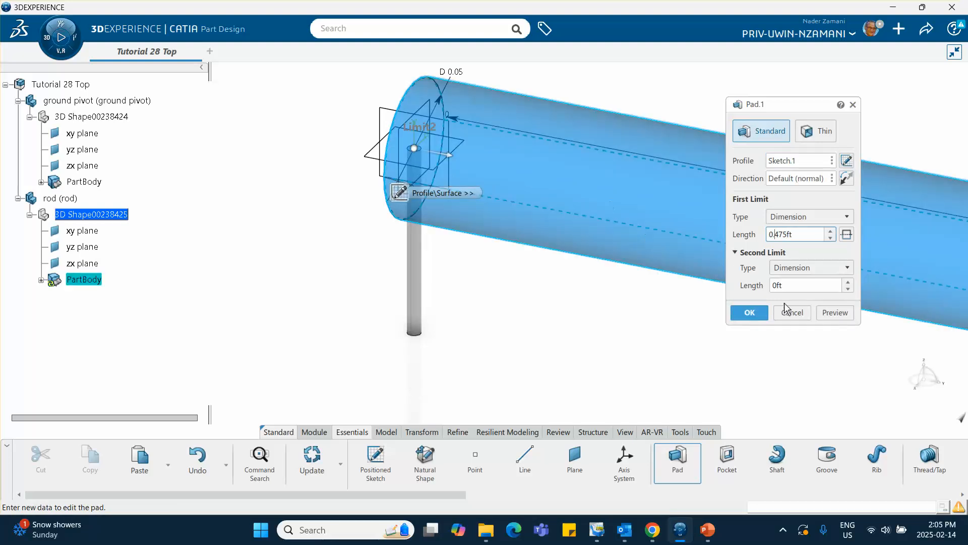
{"action": "left_click", "coordinate": [750, 312]}
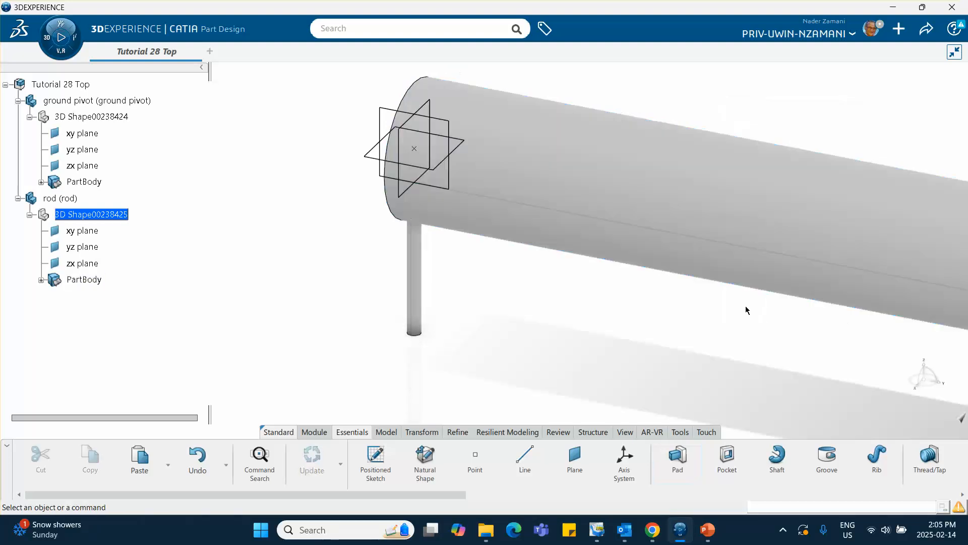
{"action": "middle_click_drag", "start_coordinate": [696, 279], "coordinate": [566, 268]}
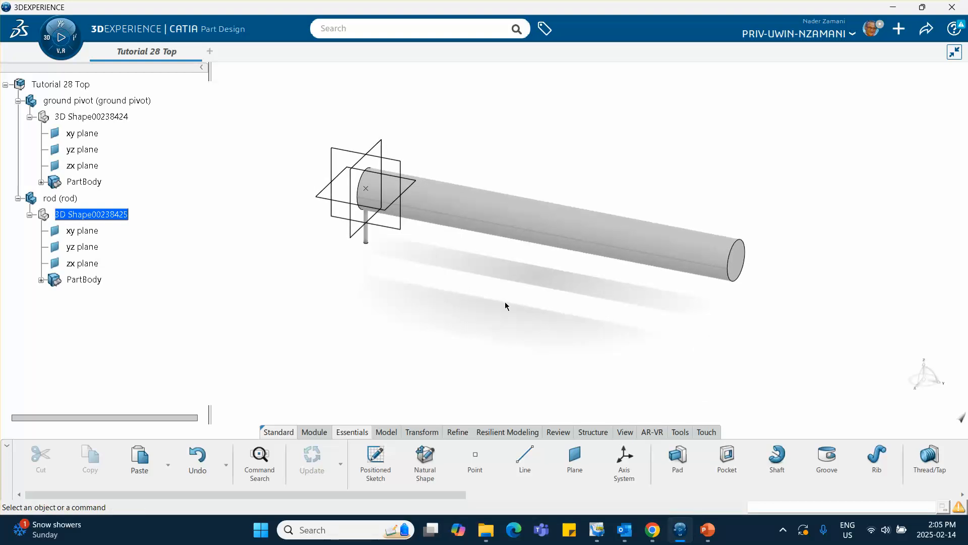
Look up the rod's radius on the PowerPoint slide, set the rod sketch circle's diameter to 0.0125 ft in CATIA and exit the sketch.
{"action": "middle_click_drag", "start_coordinate": [506, 306], "coordinate": [479, 293]}
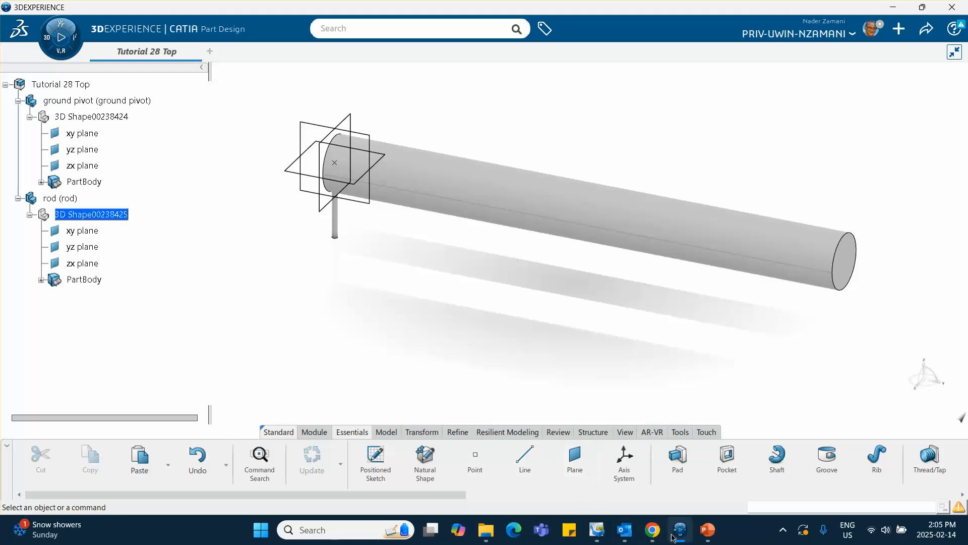
{"action": "mouse_move", "coordinate": [680, 530]}
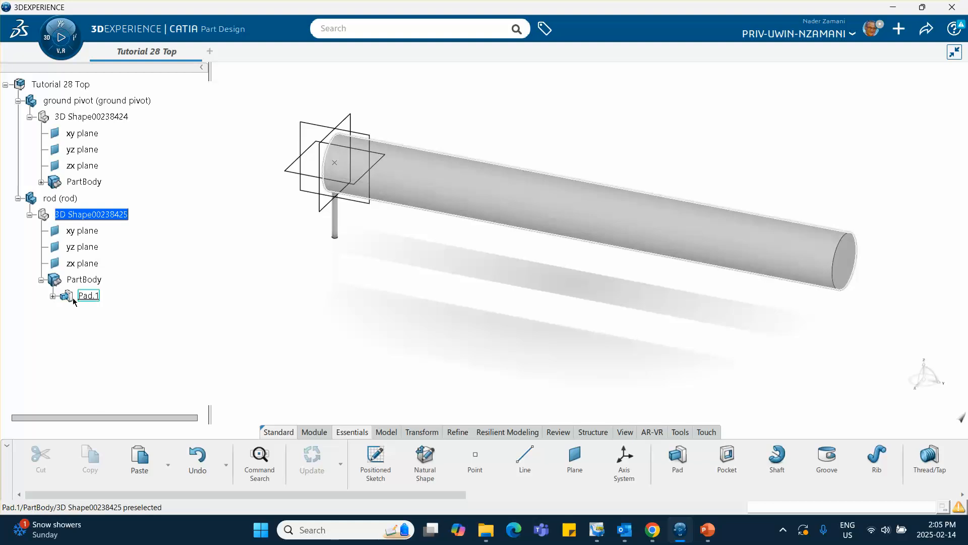
{"action": "left_click", "coordinate": [52, 296]}
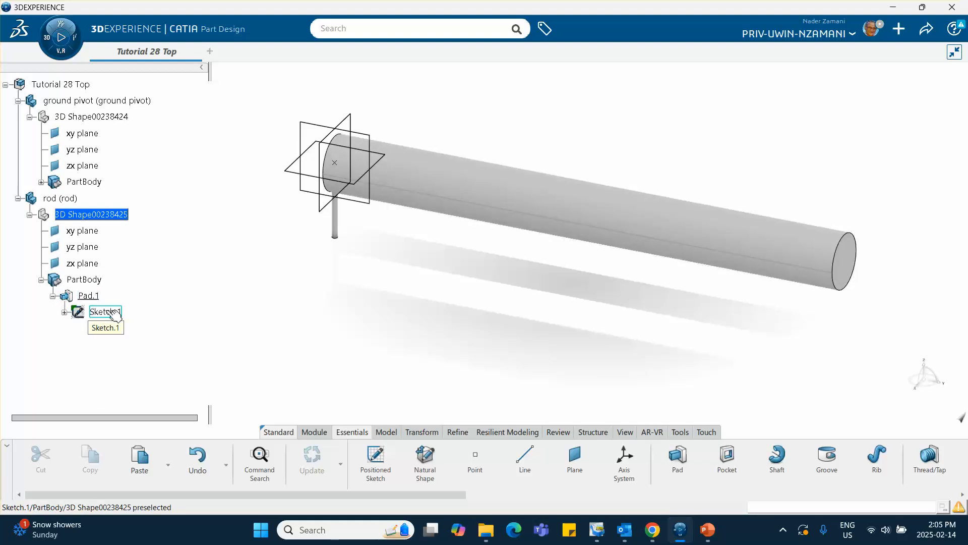
{"action": "left_click", "coordinate": [708, 530]}
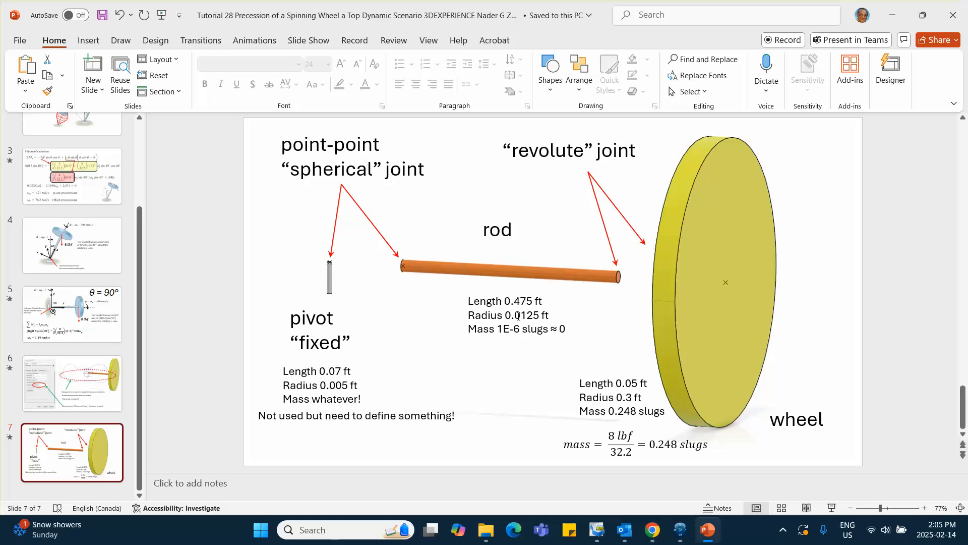
{"action": "left_click", "coordinate": [893, 15]}
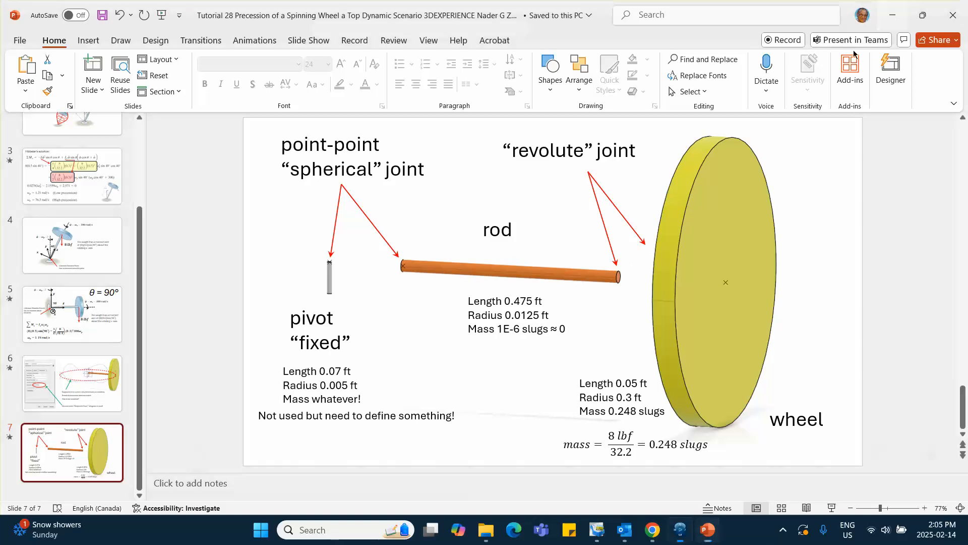
{"action": "double_click", "coordinate": [104, 312]}
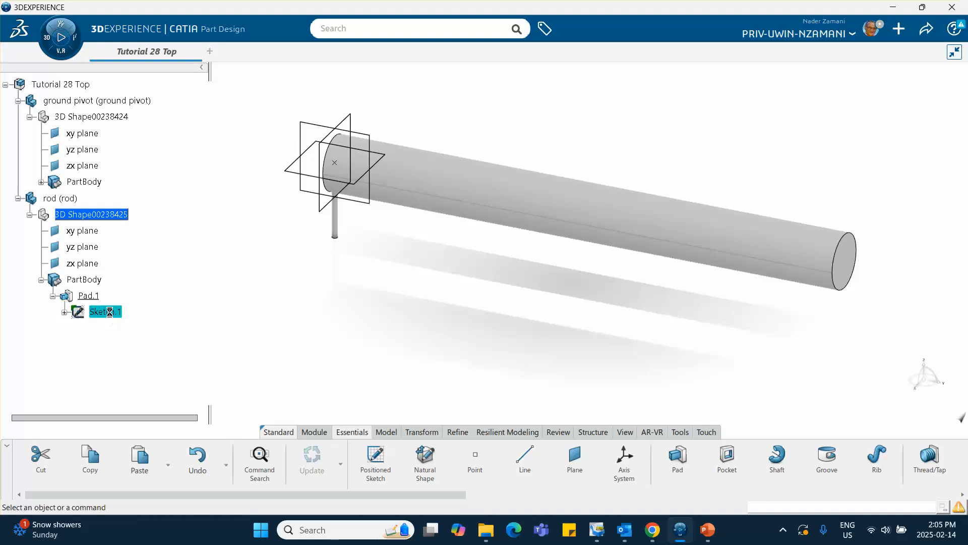
{"action": "double_click", "coordinate": [506, 150]}
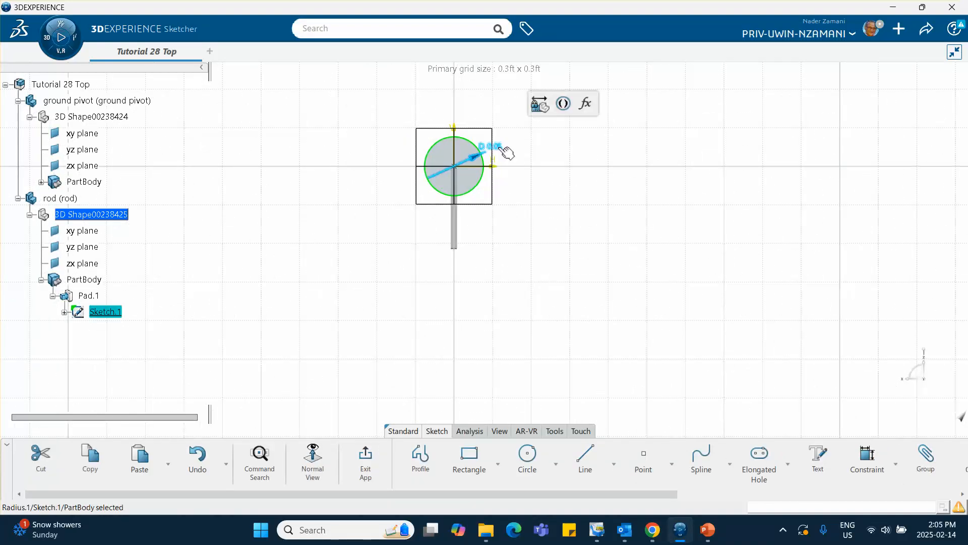
{"action": "type", "text": "0"}
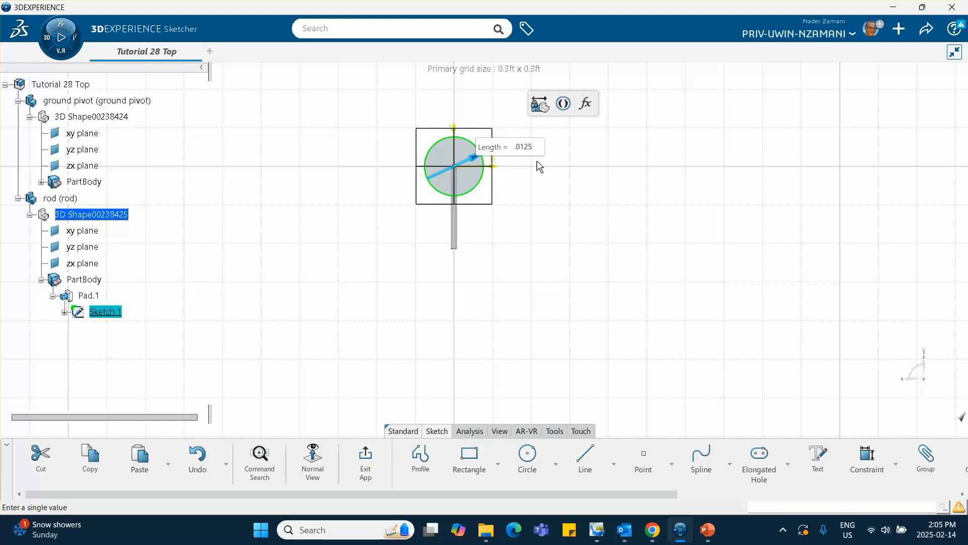
{"action": "type", "text": "125"}
{"action": "key", "text": "Return"}
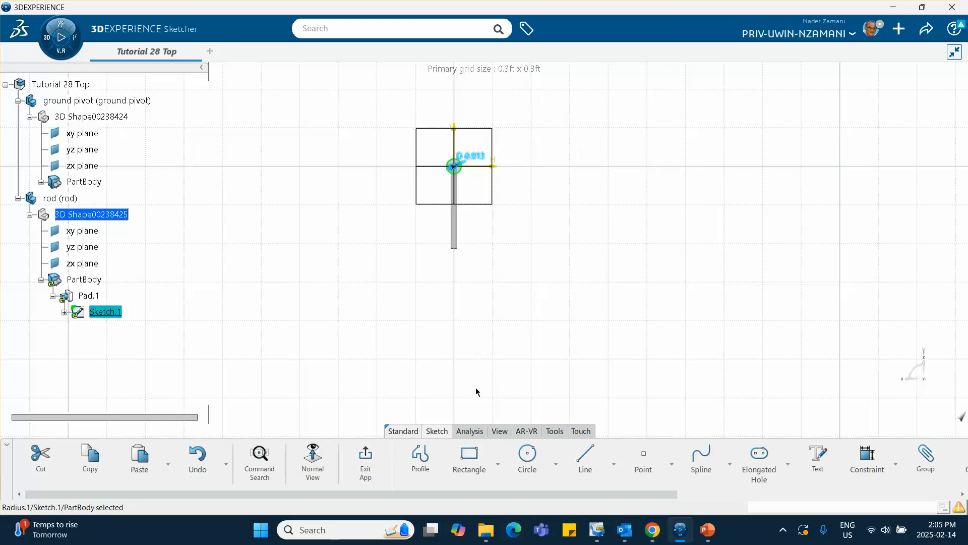
{"action": "left_click", "coordinate": [366, 457]}
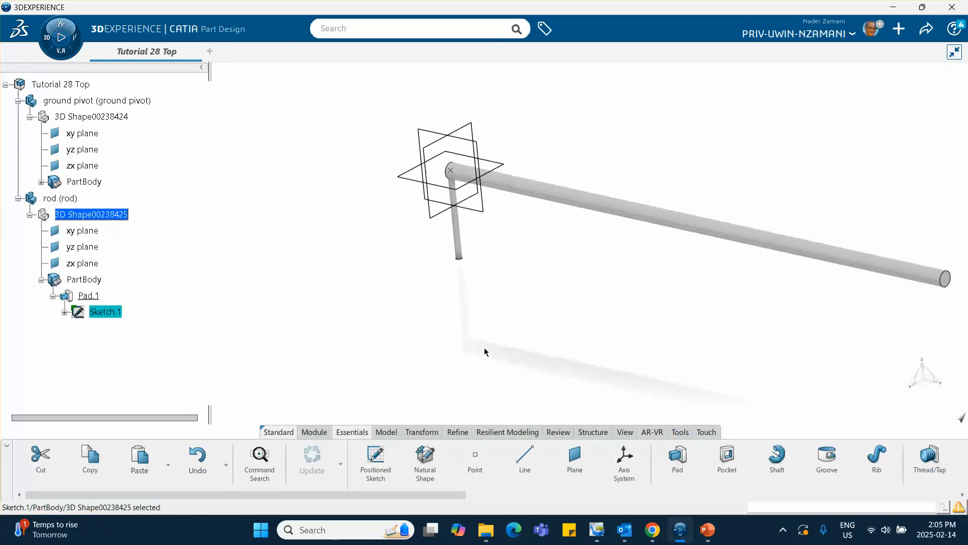
Check the rod's length on the PowerPoint slide against the length in the rod's pad definition in CATIA.
{"action": "mouse_move", "coordinate": [527, 290]}
{"action": "middle_mouse_down"}
{"action": "mouse_move", "coordinate": [432, 252]}
{"action": "mouse_move", "coordinate": [446, 281]}
{"action": "mouse_move", "coordinate": [419, 281]}
{"action": "middle_mouse_up"}
{"action": "left_click", "coordinate": [709, 529]}
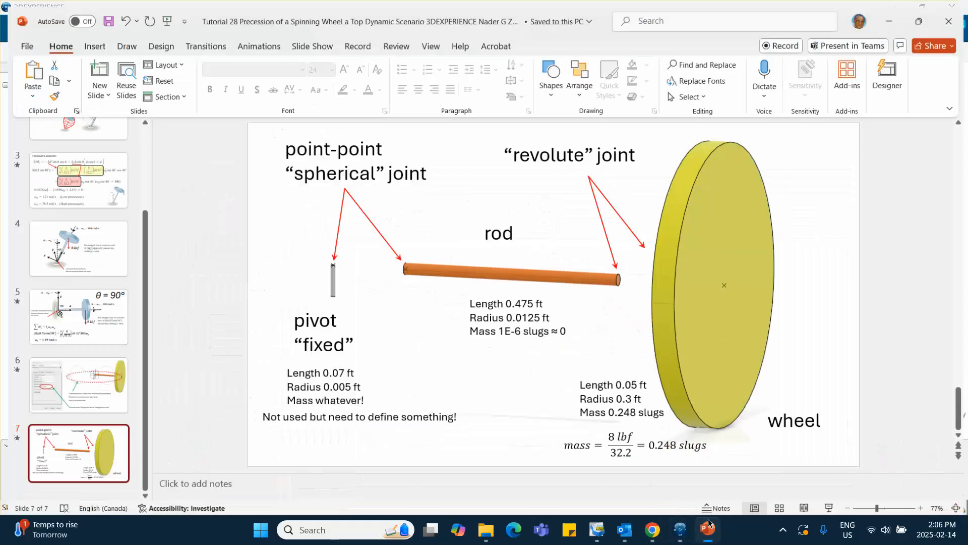
{"action": "left_click", "coordinate": [892, 15]}
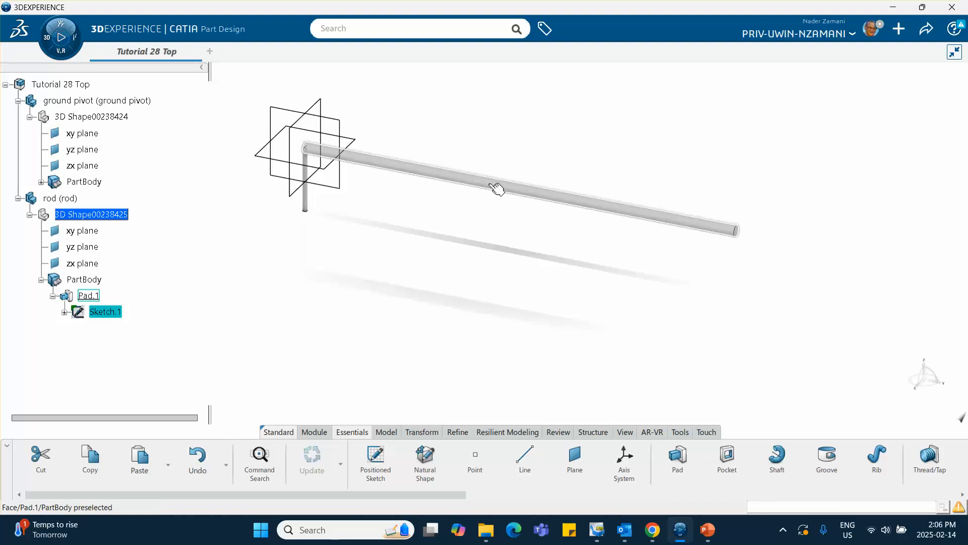
{"action": "double_click", "coordinate": [516, 193]}
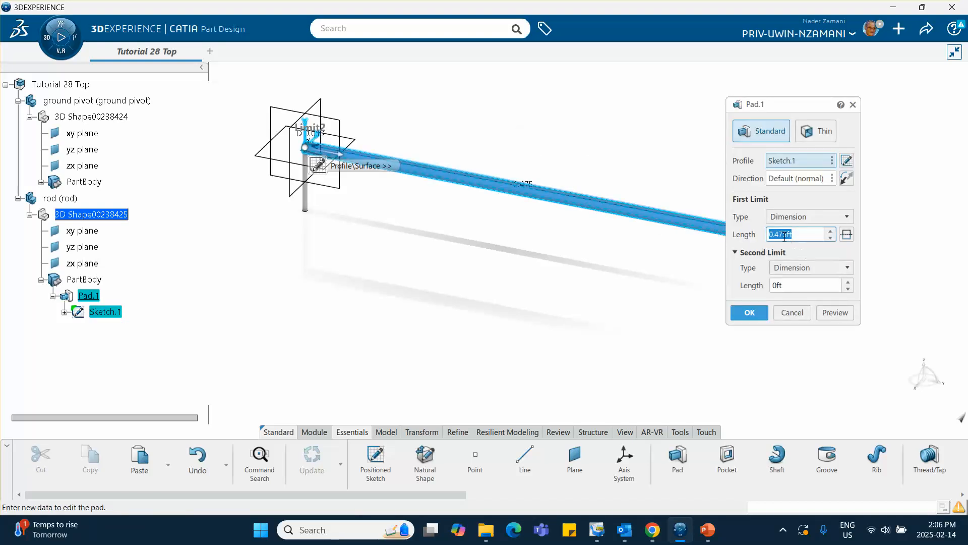
{"action": "left_click", "coordinate": [751, 312]}
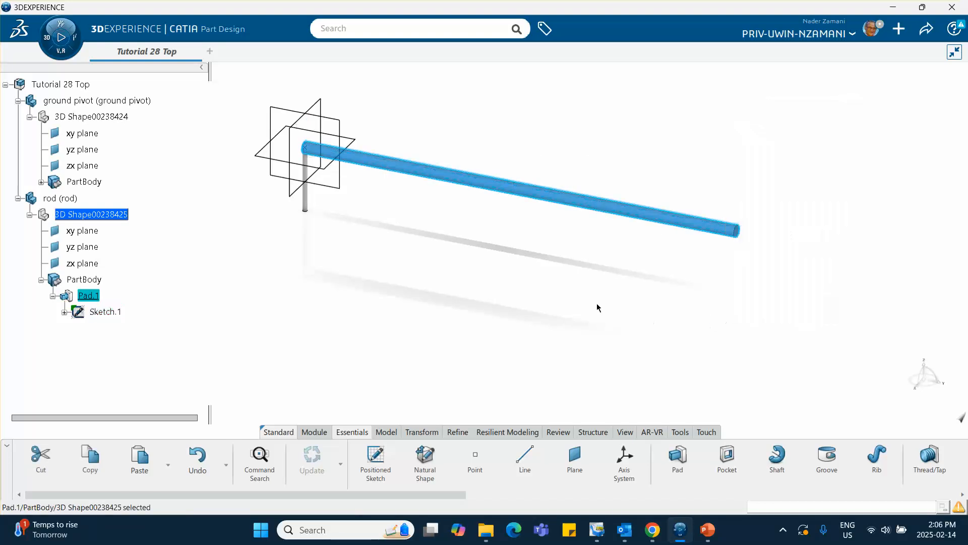
Set the rod part's graphic color to orange in its properties.
{"action": "right_click", "coordinate": [57, 199]}
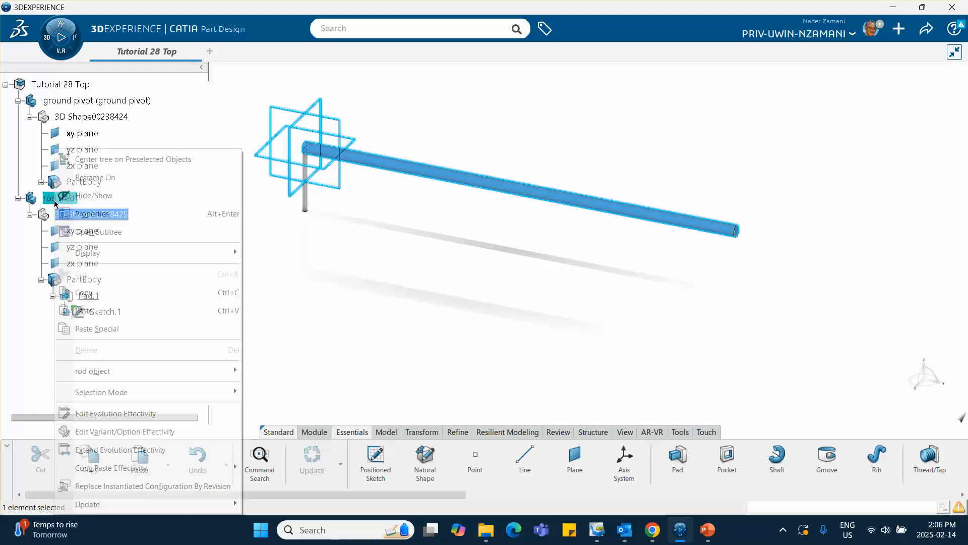
{"action": "left_click", "coordinate": [94, 215]}
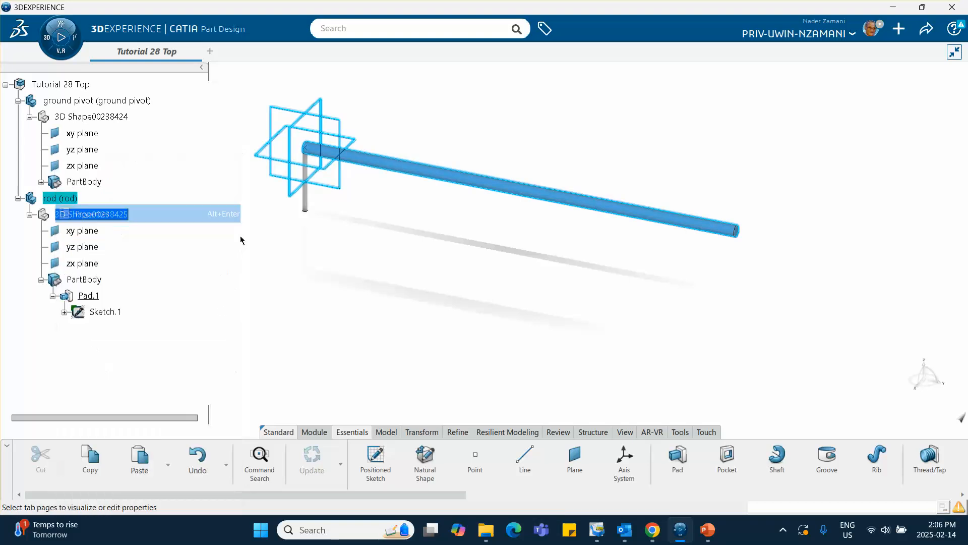
{"action": "left_click", "coordinate": [767, 171]}
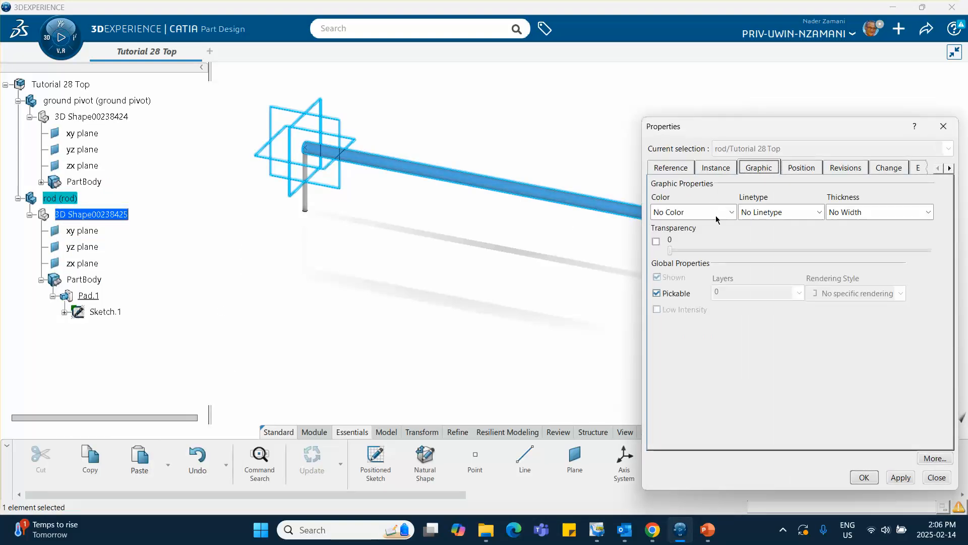
{"action": "left_click", "coordinate": [732, 212]}
{"action": "left_click", "coordinate": [691, 266]}
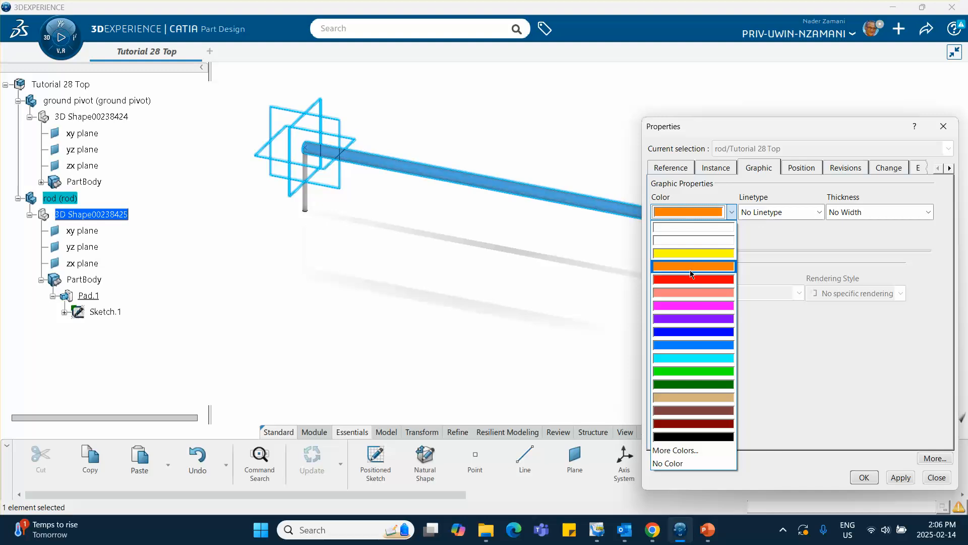
{"action": "left_click", "coordinate": [865, 476]}
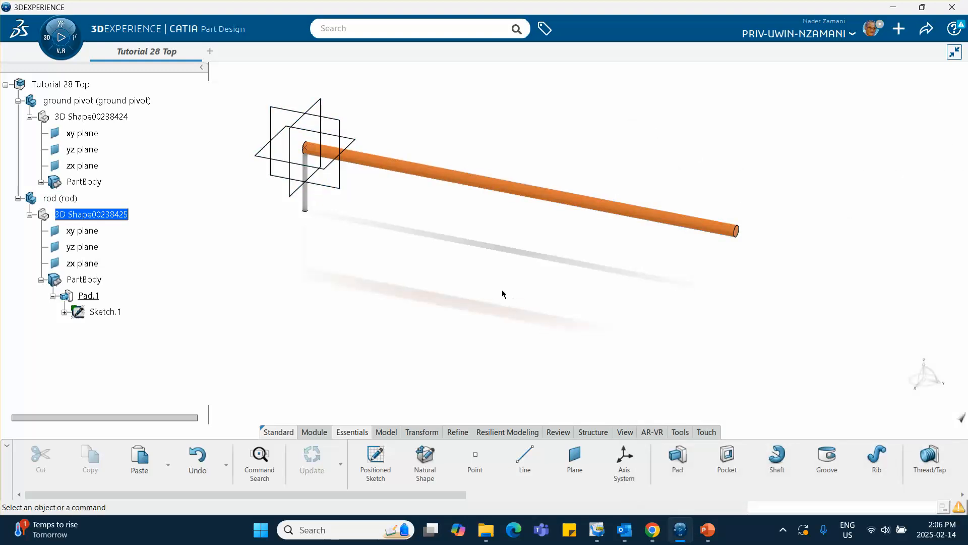
Create a Circle / Sphere / Ellipse center point on the rod's circular end edge at the ground pivot.
{"action": "middle_click_drag", "start_coordinate": [497, 289], "coordinate": [666, 290]}
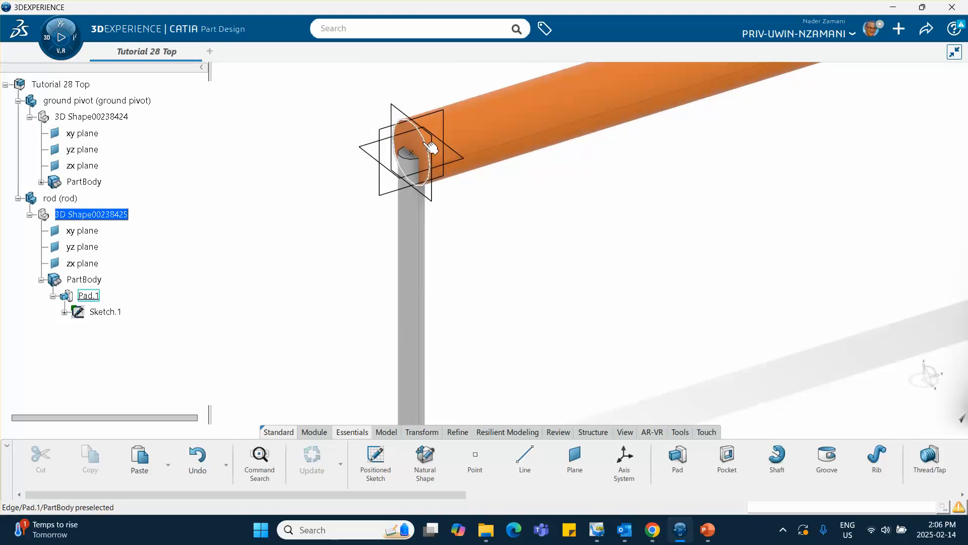
{"action": "left_click", "coordinate": [474, 458]}
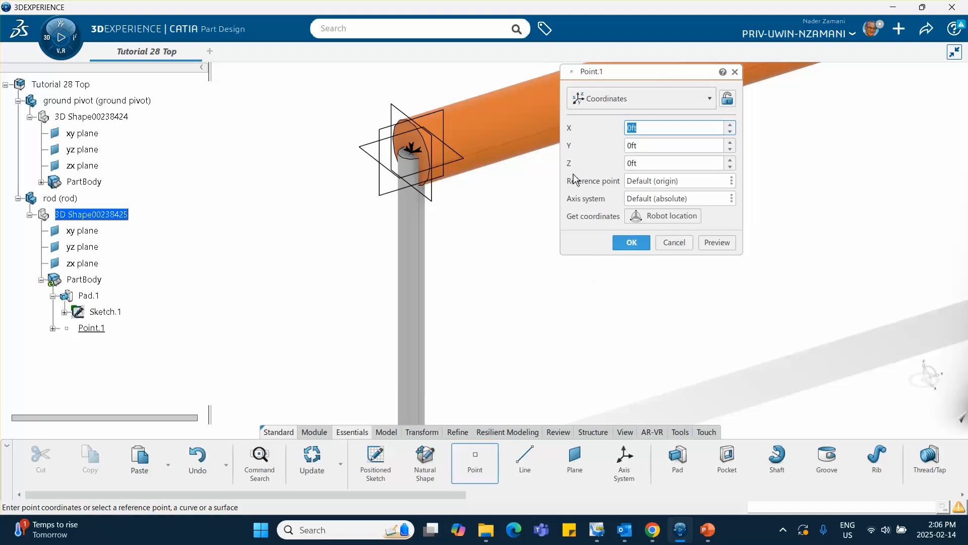
{"action": "left_click", "coordinate": [651, 99]}
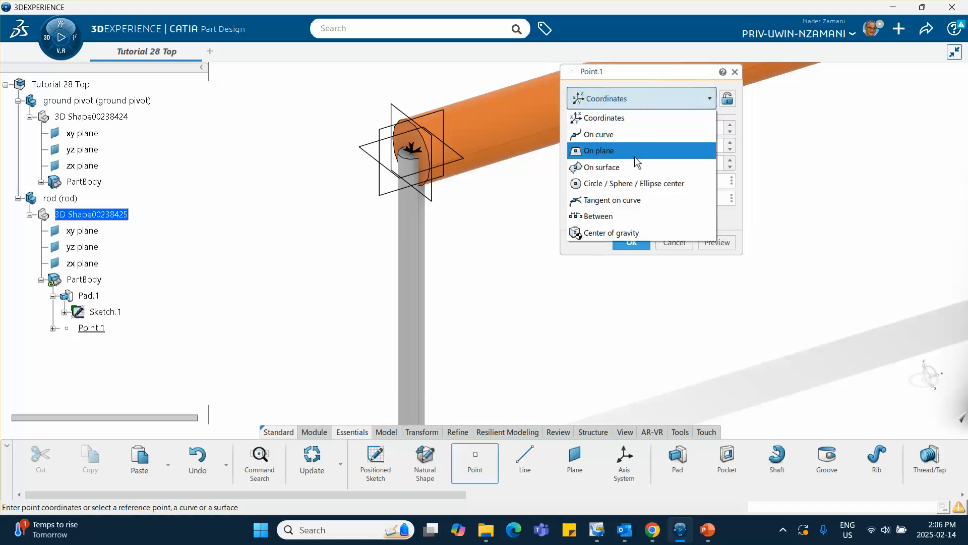
{"action": "left_click", "coordinate": [637, 185]}
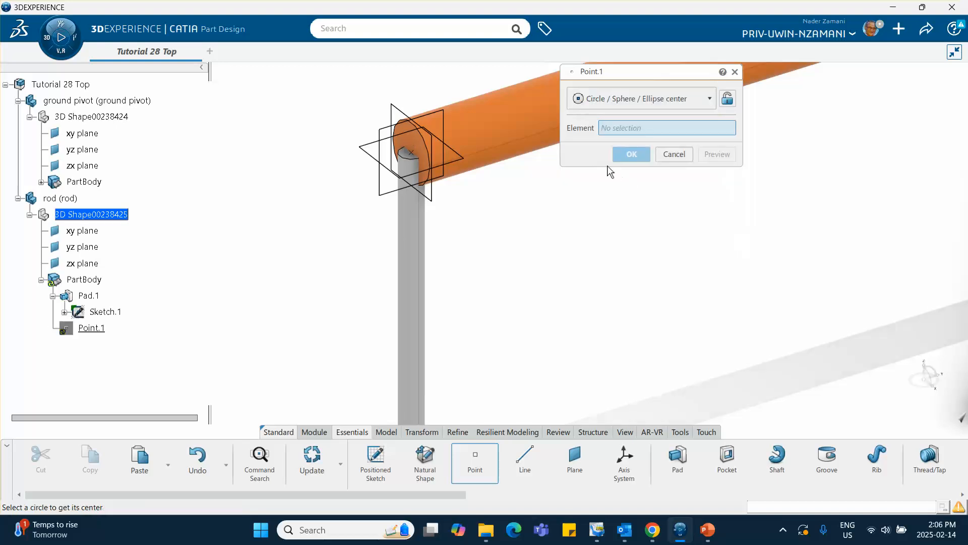
{"action": "left_click", "coordinate": [429, 143]}
{"action": "left_click", "coordinate": [630, 153]}
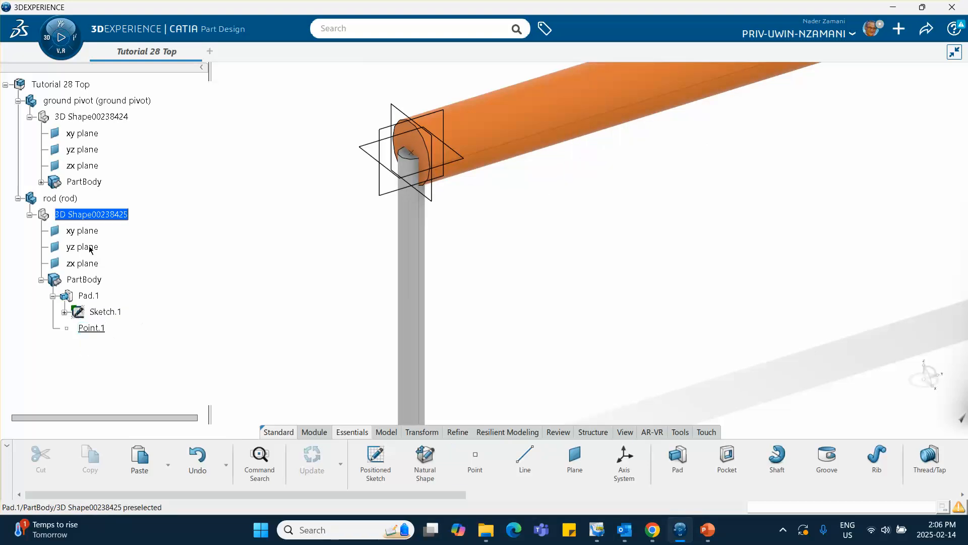
Activate the Tutorial 28 Top assembly and insert a new 3D part under it.
{"action": "scroll", "coordinate": [446, 234], "scroll_direction": "down", "scroll_amount": 5}
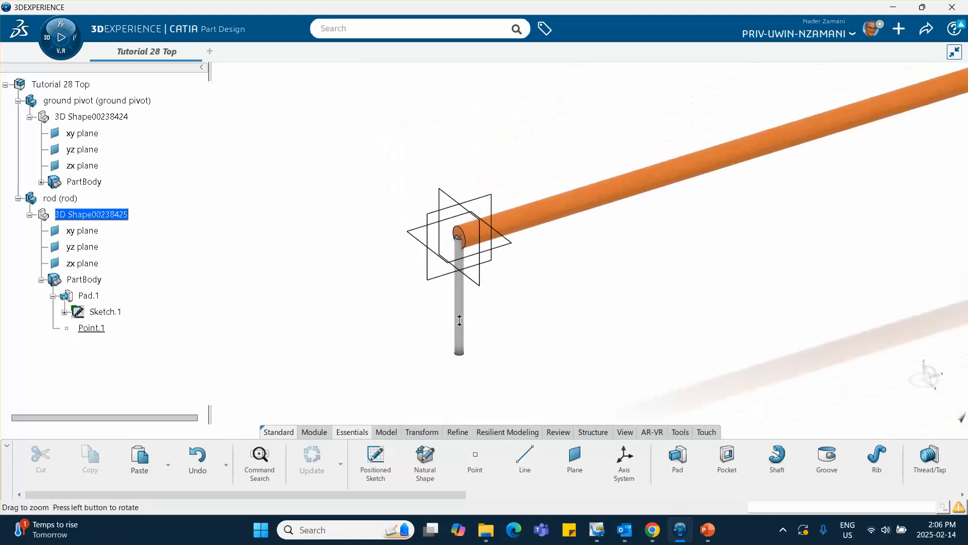
{"action": "middle_click_drag", "start_coordinate": [584, 317], "coordinate": [428, 331]}
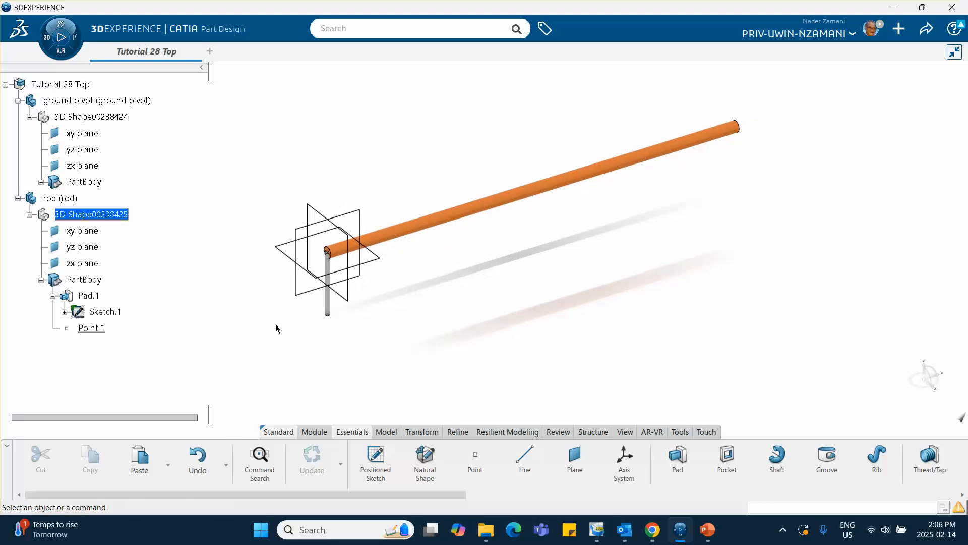
{"action": "double_click", "coordinate": [78, 84]}
{"action": "right_click", "coordinate": [80, 87]}
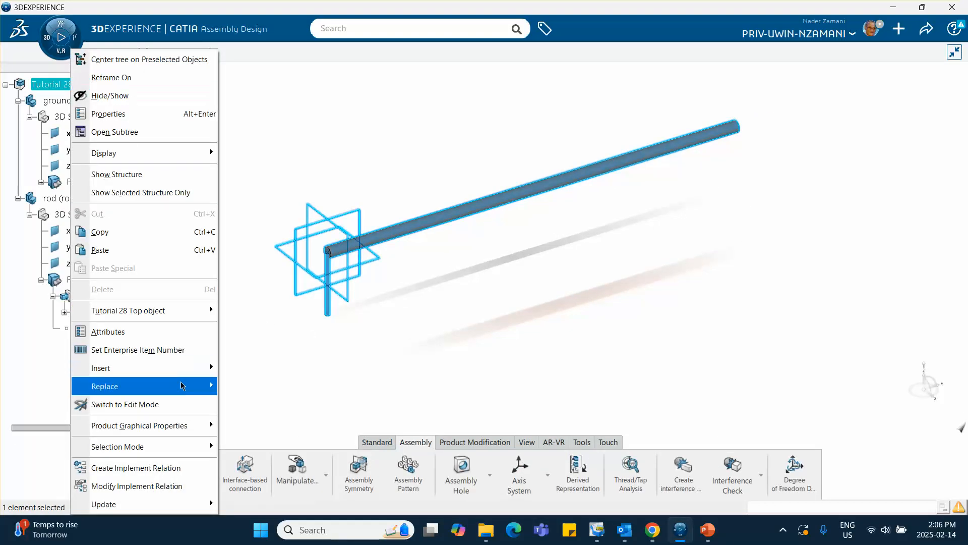
{"action": "mouse_move", "coordinate": [183, 373]}
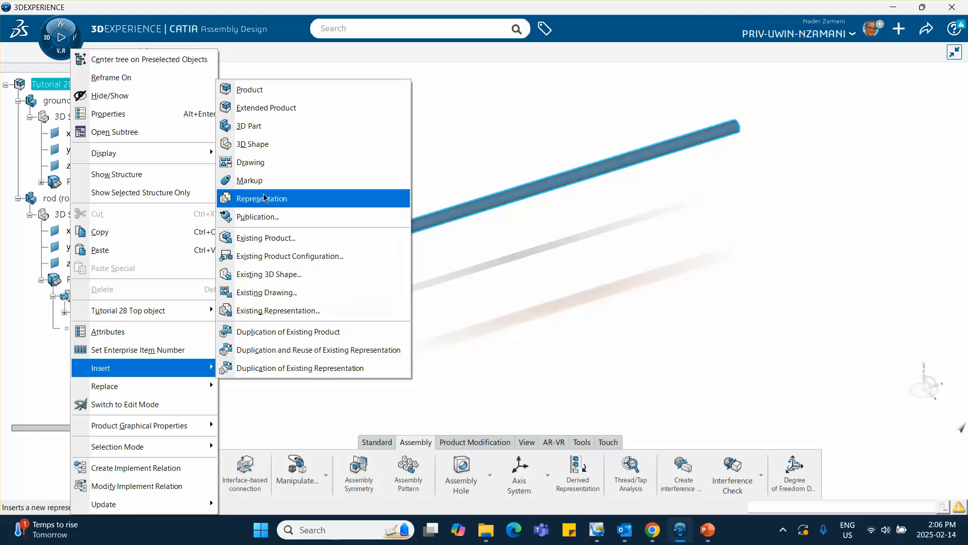
{"action": "left_click", "coordinate": [265, 128]}
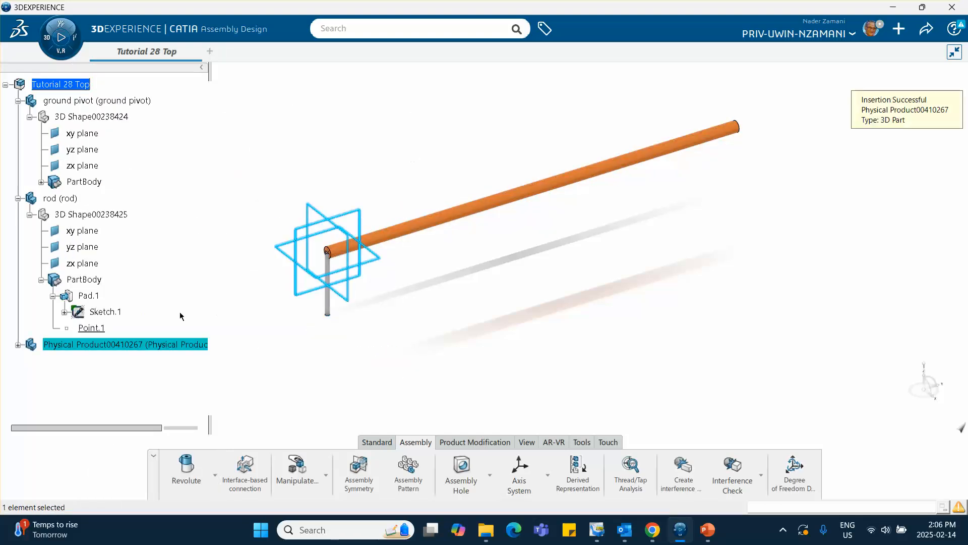
Set both the reference title and the instance title of the newly inserted part to "disk".
{"action": "right_click", "coordinate": [112, 345]}
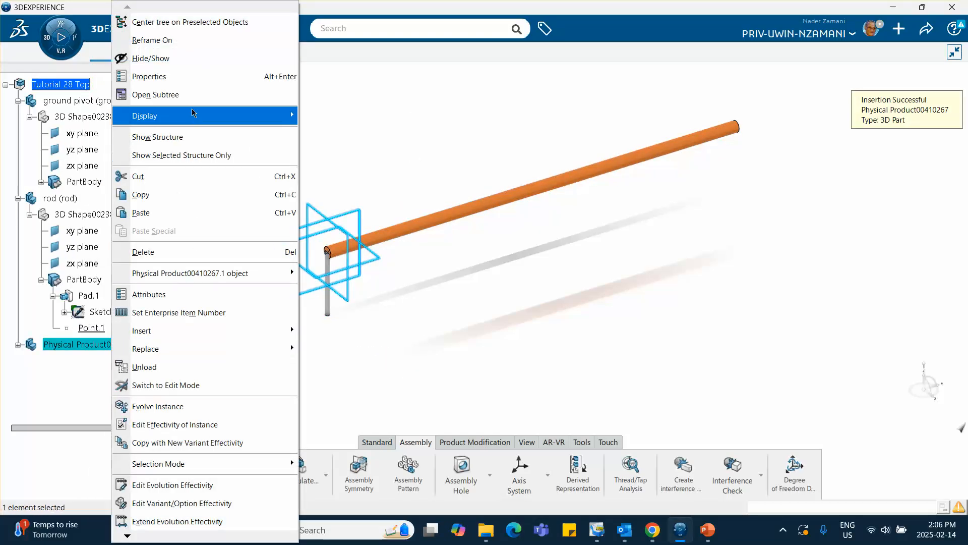
{"action": "left_click", "coordinate": [192, 76]}
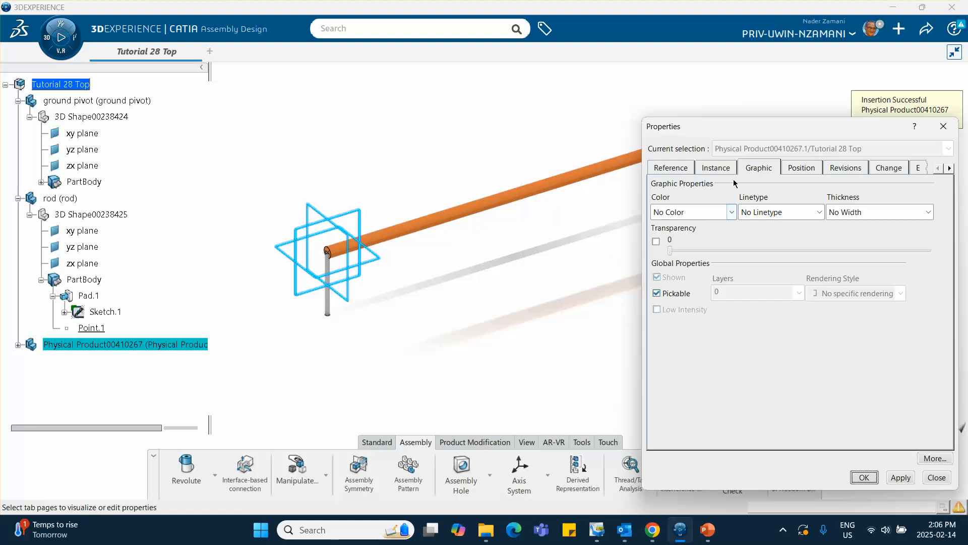
{"action": "left_click", "coordinate": [671, 168]}
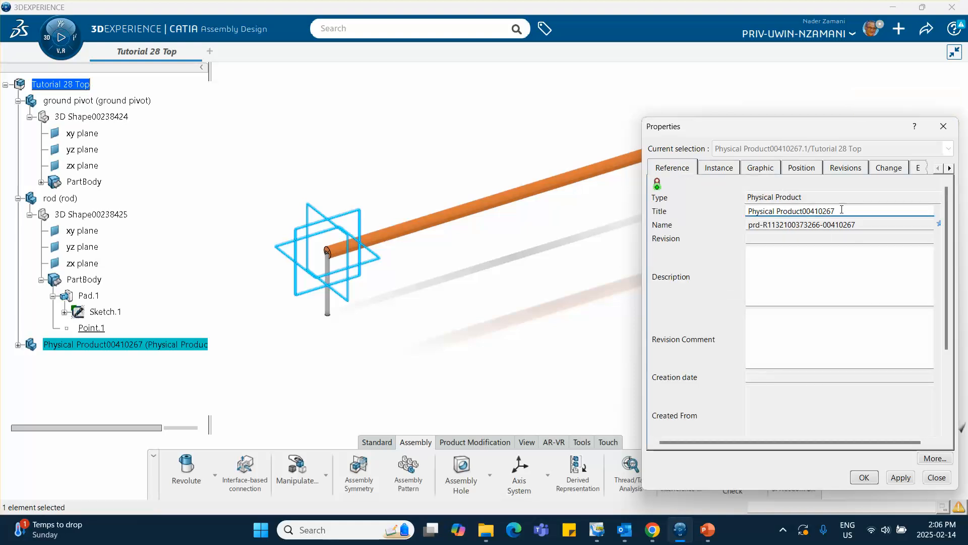
{"action": "left_click_drag", "start_coordinate": [841, 210], "coordinate": [616, 228]}
{"action": "type", "text": "disk"}
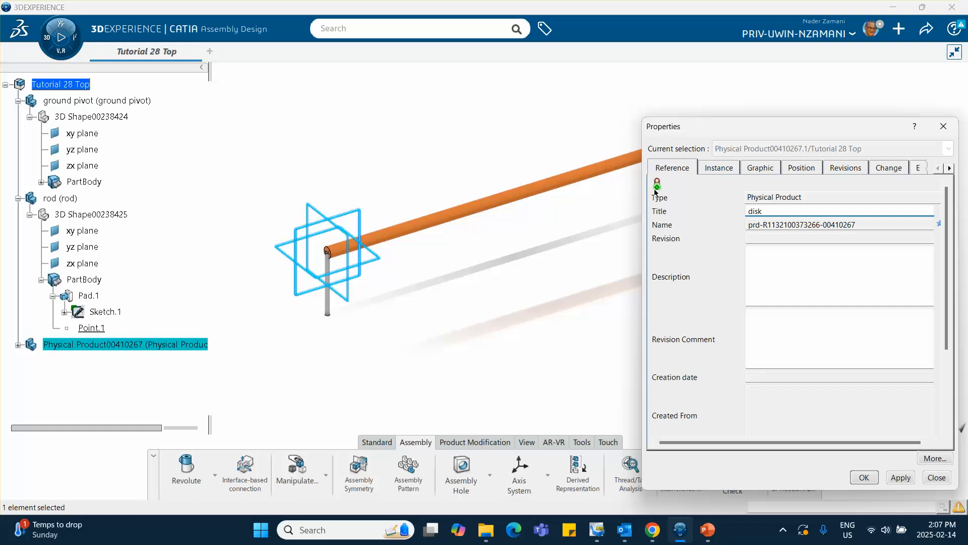
{"action": "left_click", "coordinate": [718, 168]}
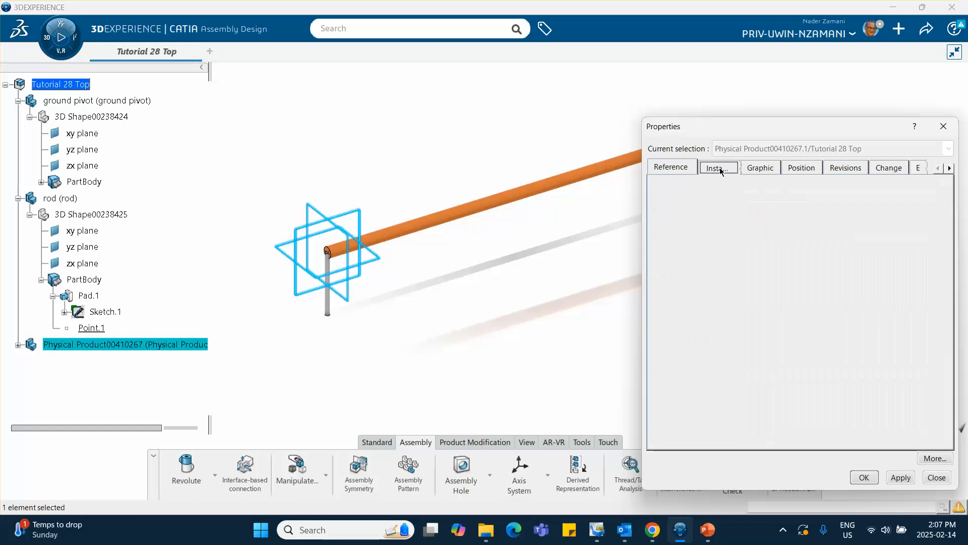
{"action": "left_click_drag", "start_coordinate": [821, 206], "coordinate": [660, 221]}
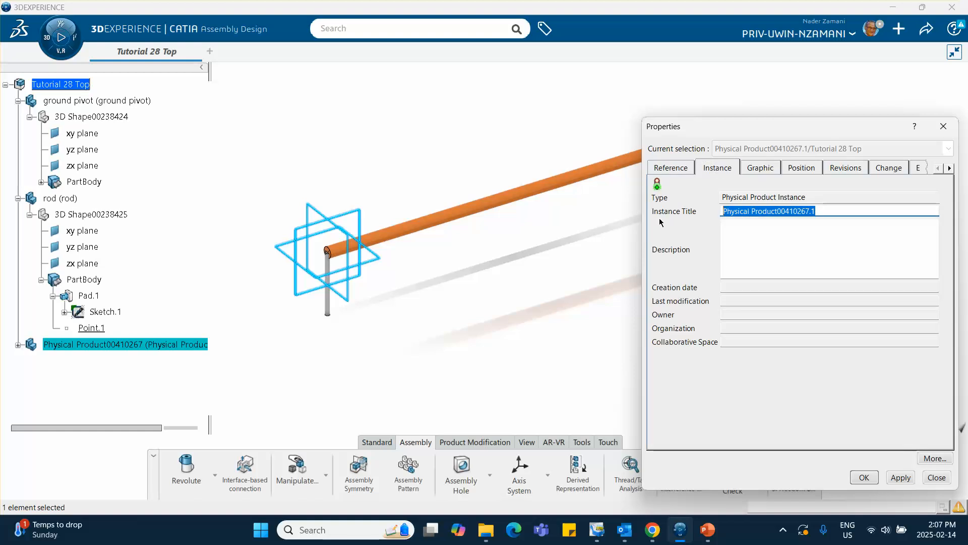
{"action": "type", "text": "dis"}
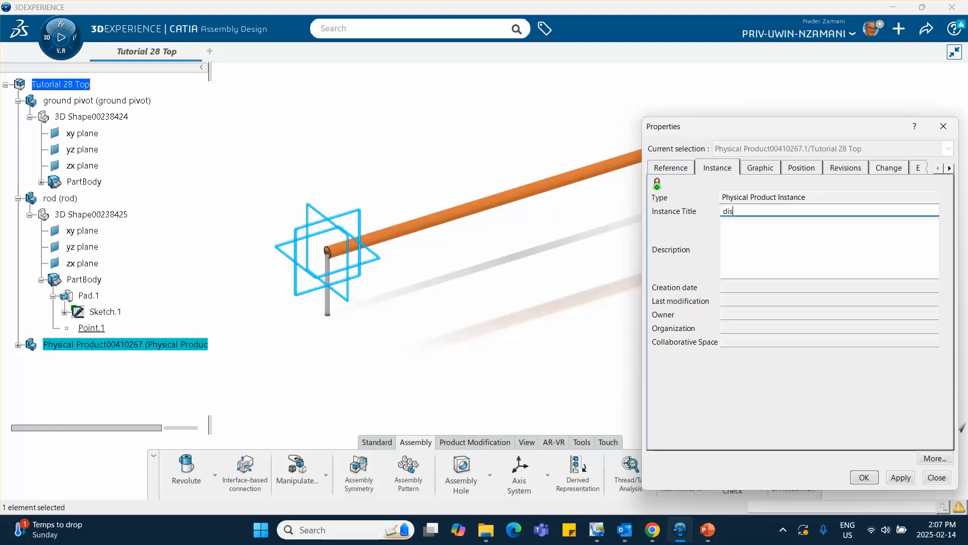
{"action": "type", "text": "k"}
{"action": "left_click", "coordinate": [864, 477]}
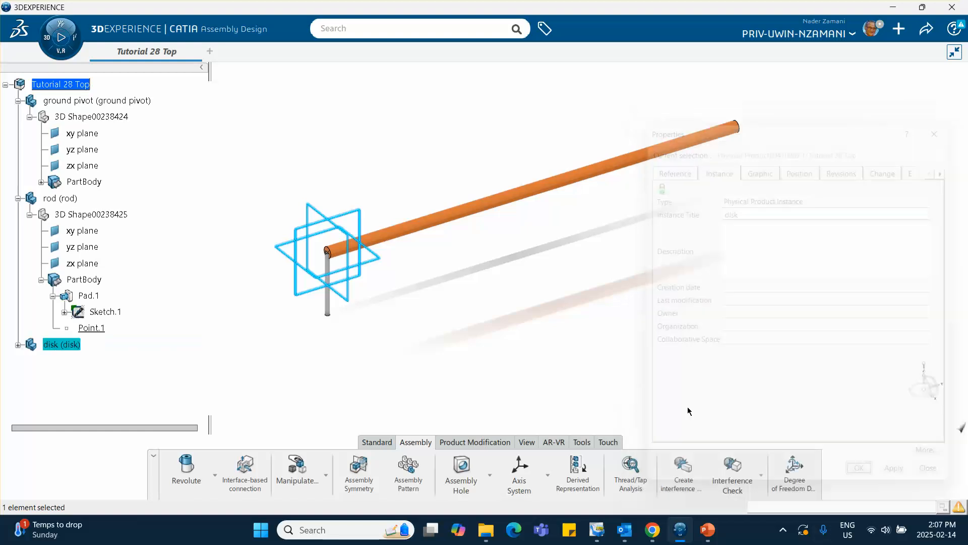
Activate the disk's 3D shape for part design and start a sketch on the rod's free circular end face.
{"action": "left_click", "coordinate": [18, 345]}
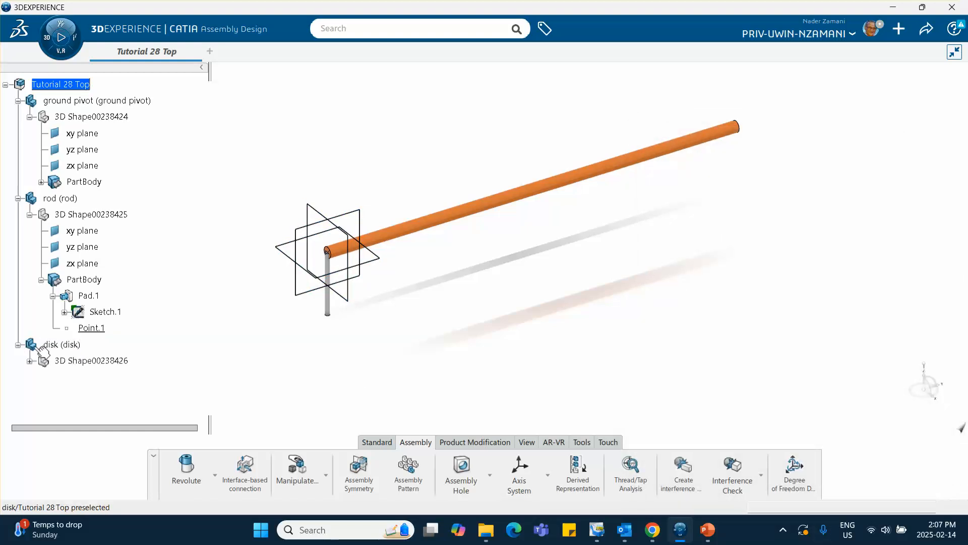
{"action": "left_click", "coordinate": [91, 361]}
{"action": "double_click", "coordinate": [102, 360]}
{"action": "left_click", "coordinate": [338, 354]}
{"action": "middle_click_drag", "start_coordinate": [401, 335], "coordinate": [429, 272]}
{"action": "left_click", "coordinate": [567, 210]}
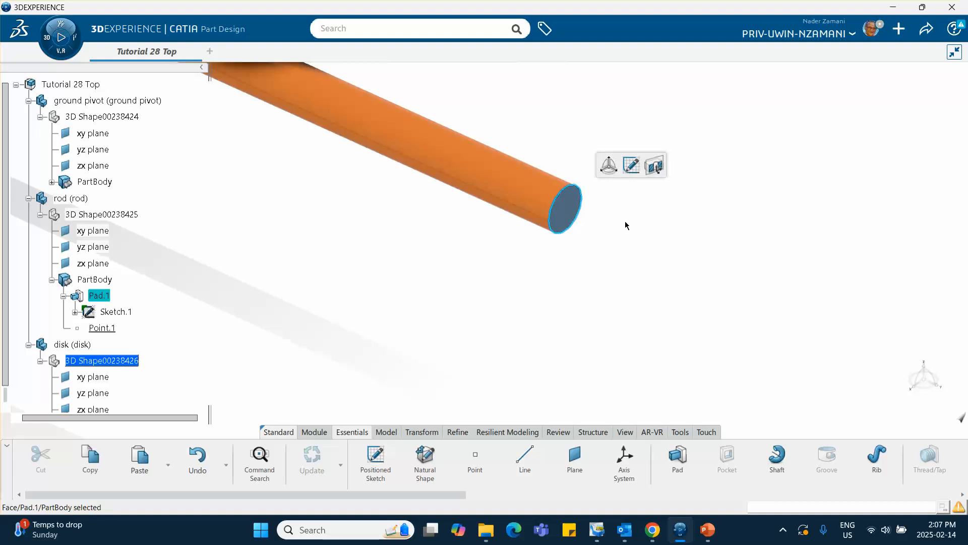
{"action": "left_click", "coordinate": [630, 166]}
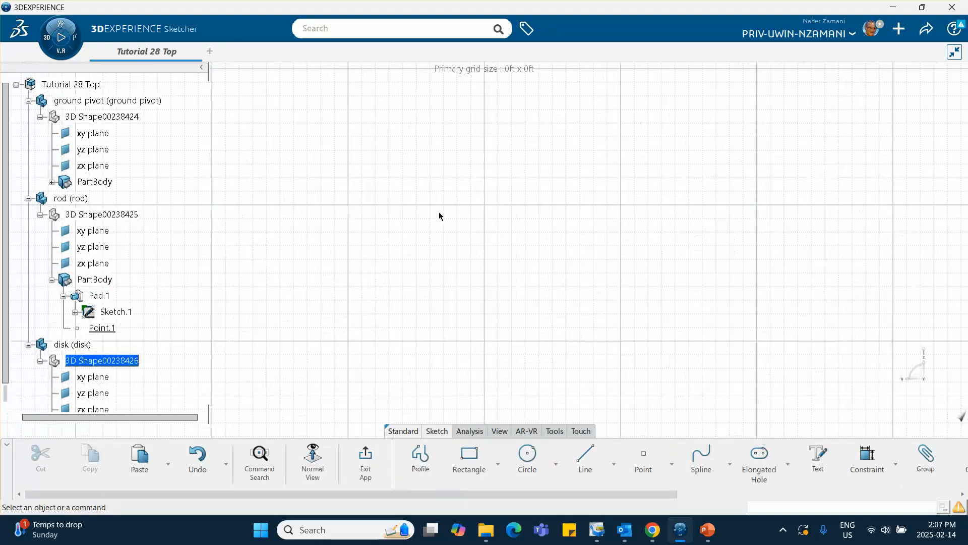
Sketch a circle about 0.097 ft in diameter centred on the sketch origin at the rod's axis.
{"action": "mouse_move", "coordinate": [483, 334]}
{"action": "middle_mouse_down"}
{"action": "mouse_move", "coordinate": [514, 283]}
{"action": "mouse_move", "coordinate": [512, 216]}
{"action": "mouse_move", "coordinate": [503, 253]}
{"action": "mouse_move", "coordinate": [518, 273]}
{"action": "middle_mouse_up"}
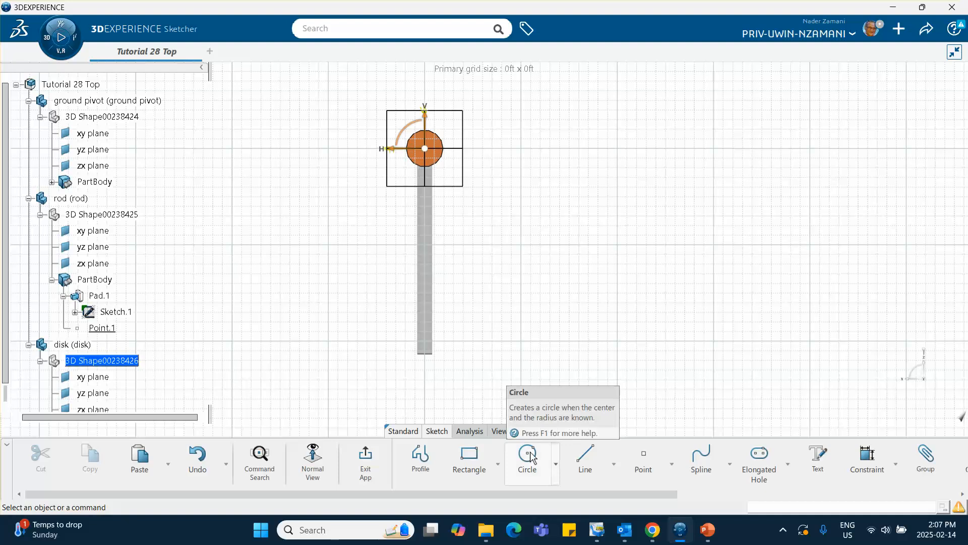
{"action": "left_click", "coordinate": [527, 454]}
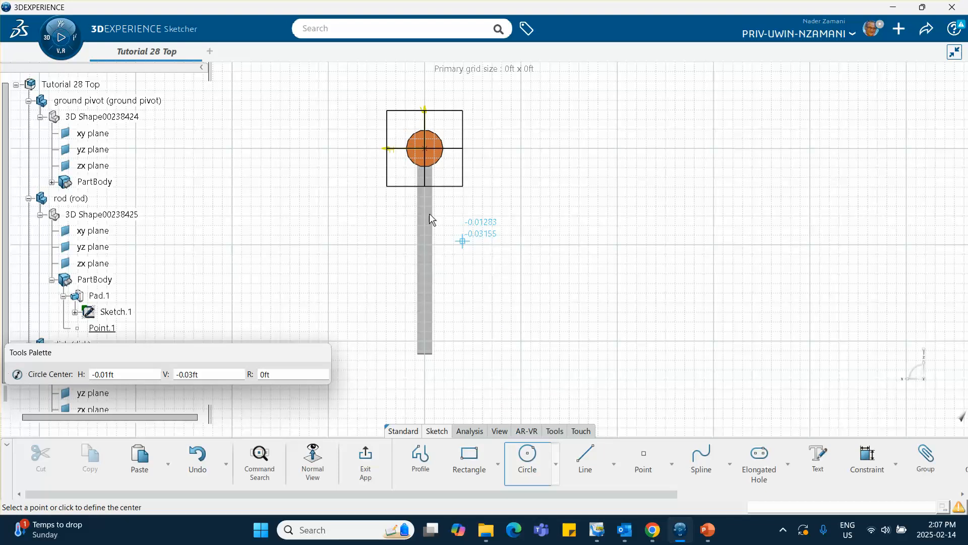
{"action": "left_click", "coordinate": [425, 149]}
{"action": "left_click", "coordinate": [539, 237]}
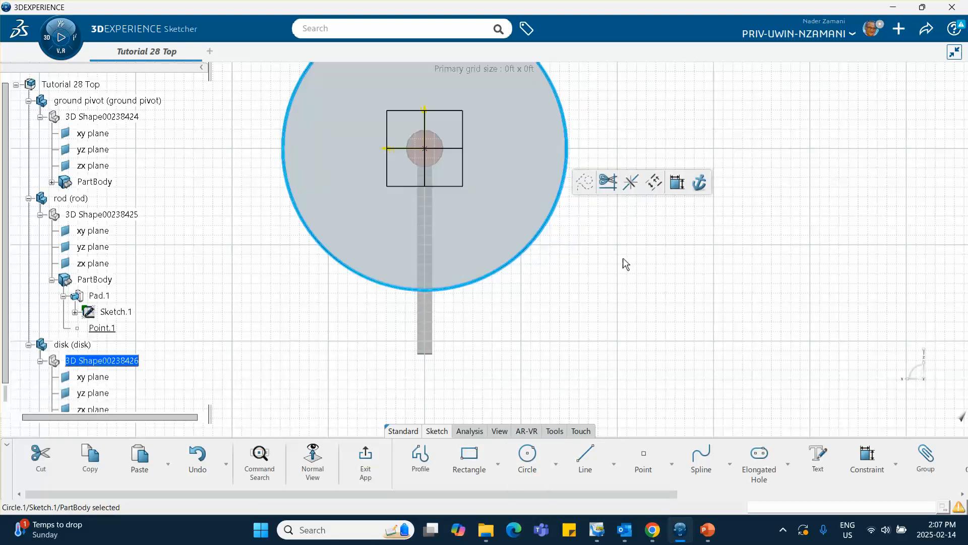
Constrain the circle's diameter to 0.6 ft and exit the sketch.
{"action": "left_click", "coordinate": [676, 185]}
{"action": "left_click", "coordinate": [641, 158]}
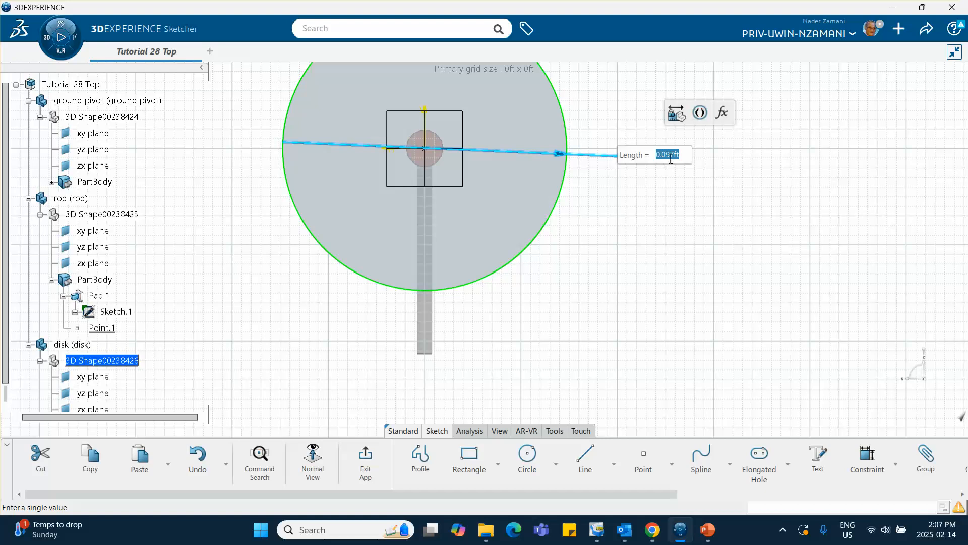
{"action": "key", "text": "BackSpace"}
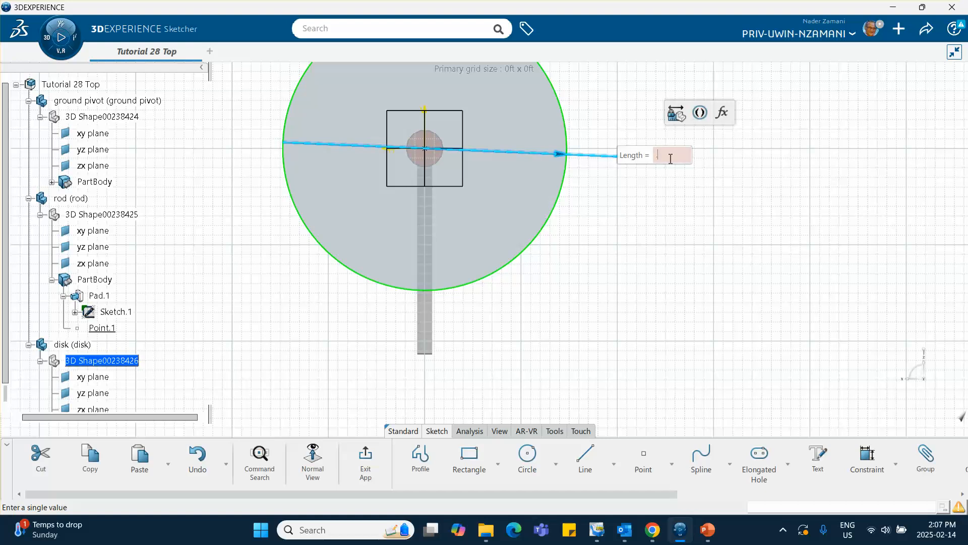
{"action": "type", "text": ".6"}
{"action": "key", "text": "Return"}
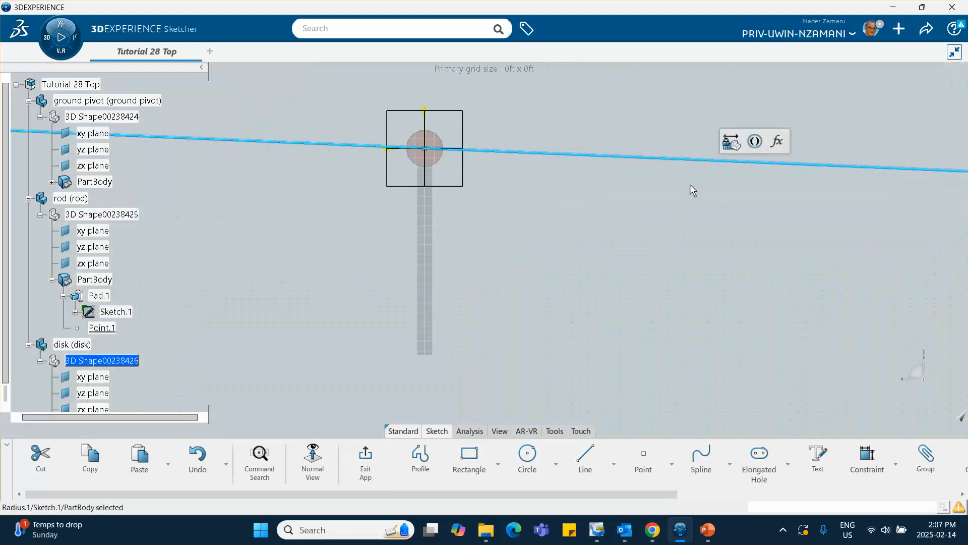
{"action": "middle_click_drag", "start_coordinate": [683, 201], "coordinate": [705, 391]}
{"action": "middle_click_drag", "start_coordinate": [571, 270], "coordinate": [661, 325]}
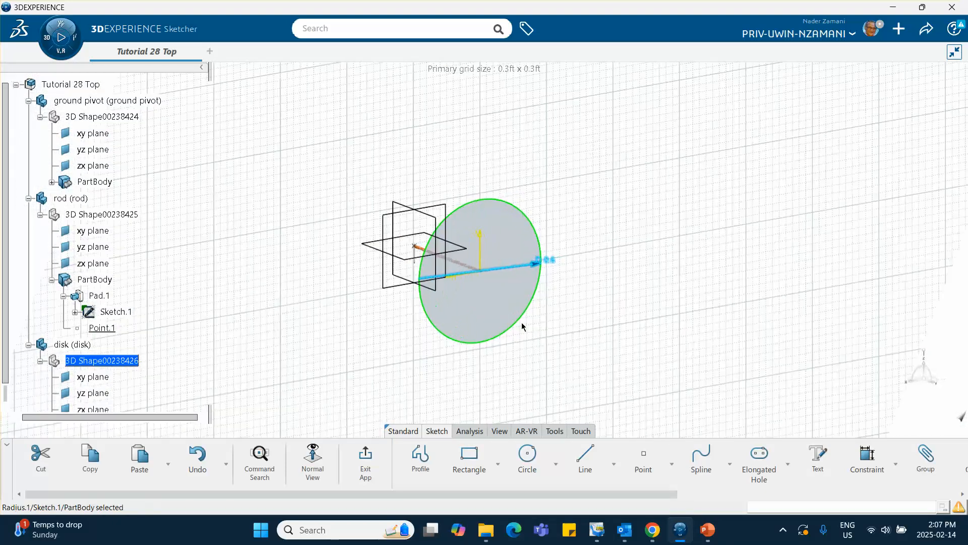
{"action": "left_click", "coordinate": [370, 455]}
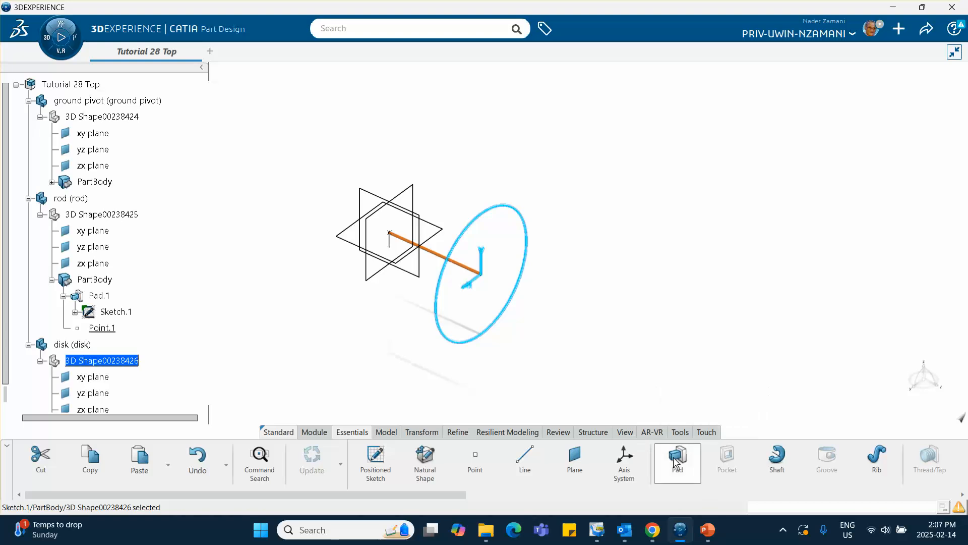
Pad the circle 0.05 ft with its direction reversed to face away from the rod, checking the wheel's length on the PowerPoint slide.
{"action": "left_click", "coordinate": [677, 458]}
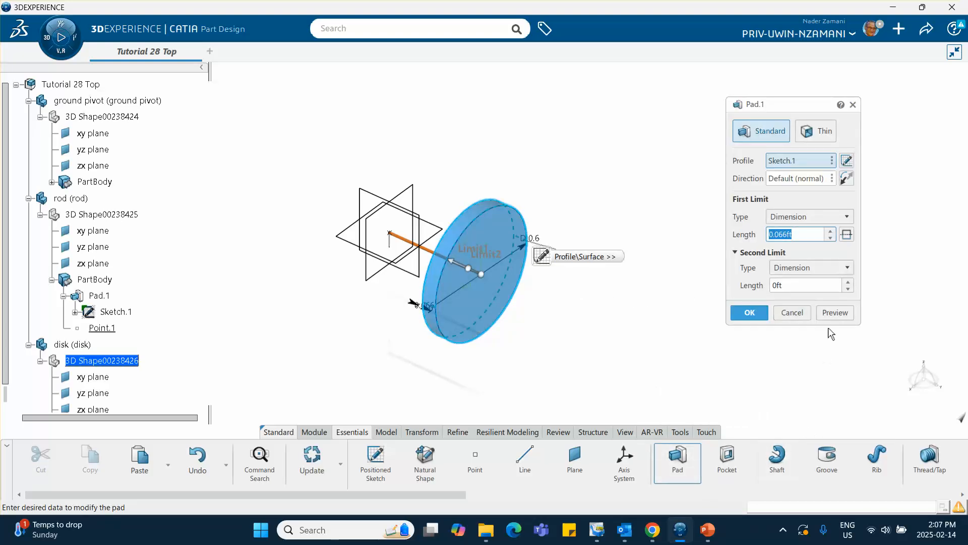
{"action": "left_click", "coordinate": [849, 181]}
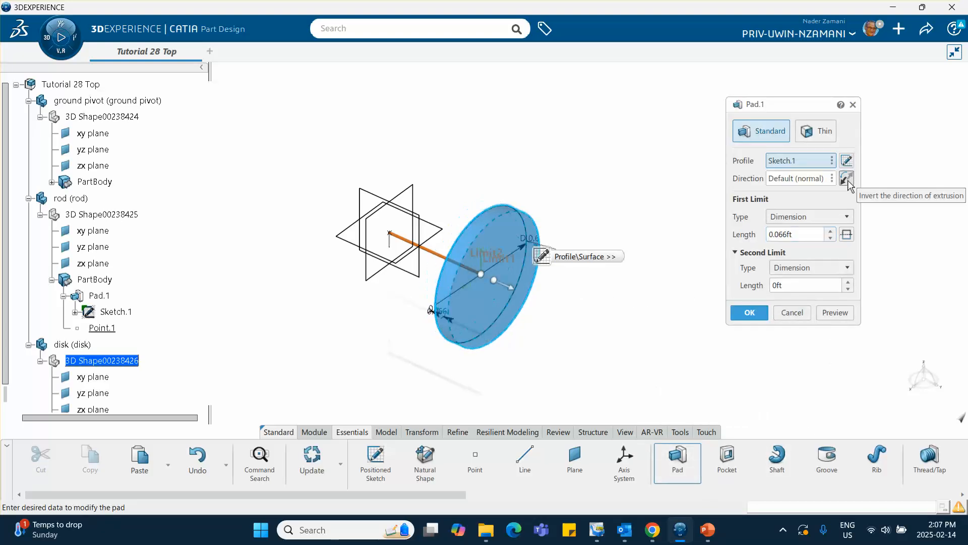
{"action": "left_click", "coordinate": [708, 530]}
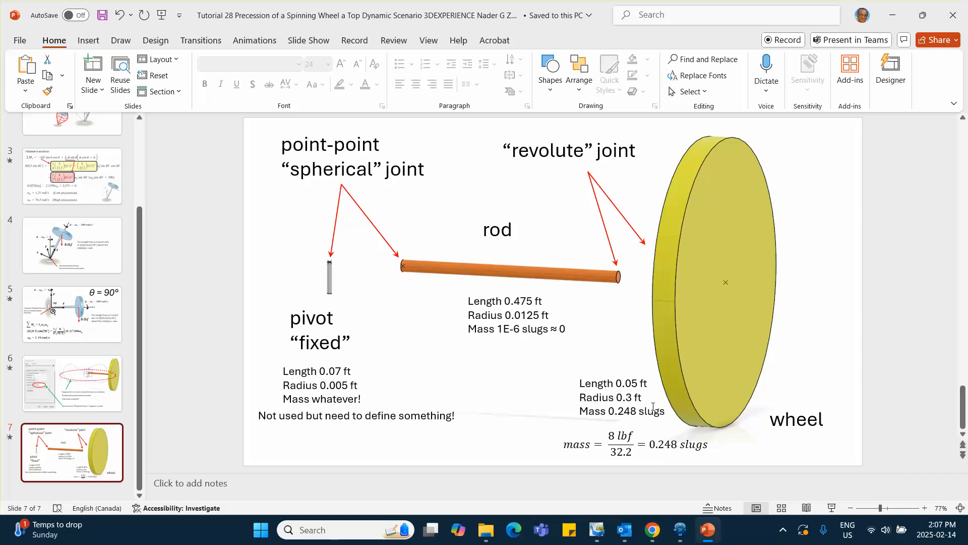
{"action": "left_click", "coordinate": [893, 15]}
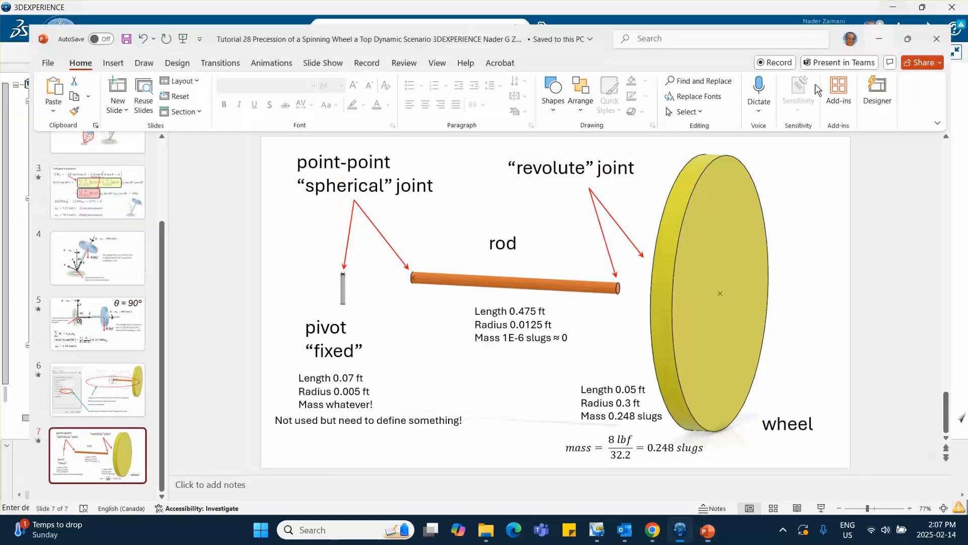
{"action": "left_click_drag", "start_coordinate": [795, 234], "coordinate": [719, 245]}
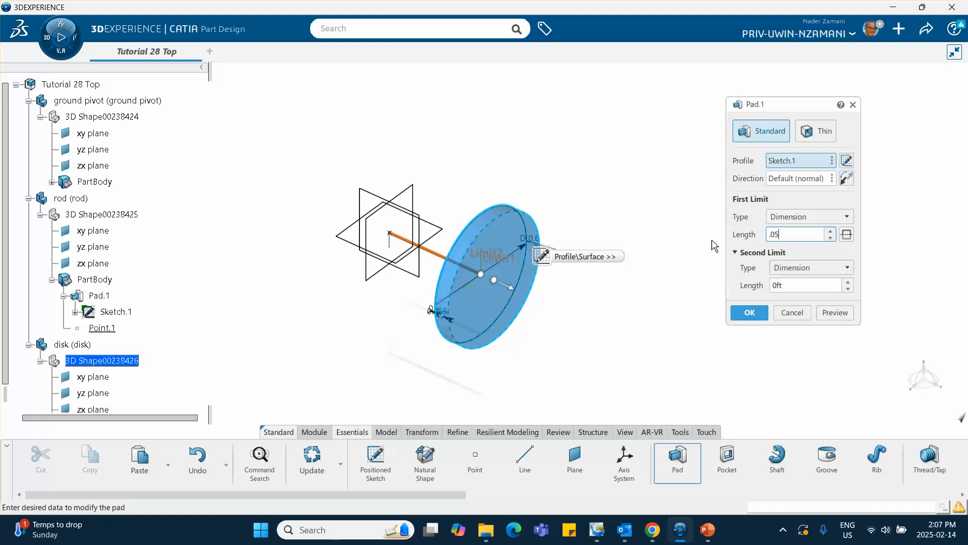
{"action": "key", "text": "Return"}
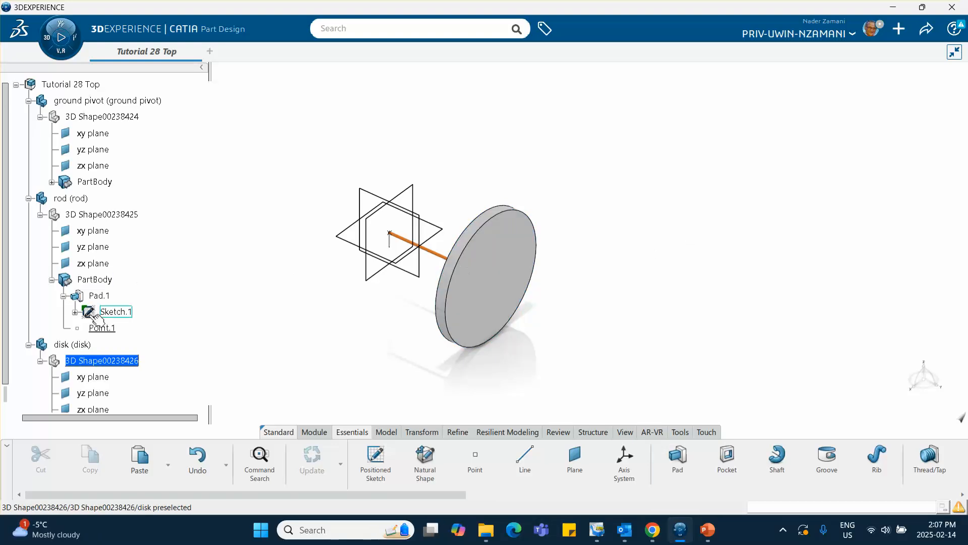
Create a Circle / Sphere / Ellipse center point on the circular edge of the disk's outer face.
{"action": "scroll", "coordinate": [93, 315], "scroll_direction": "down", "scroll_amount": 5}
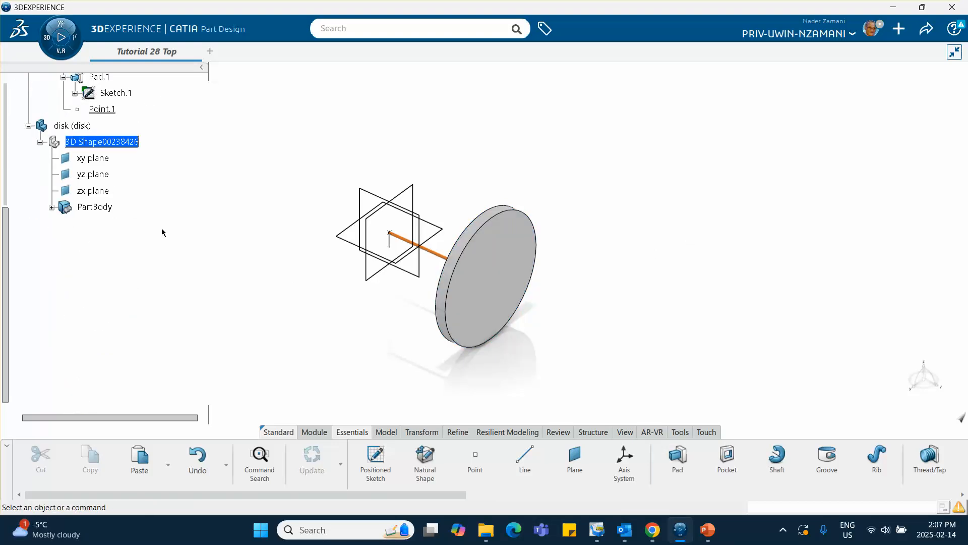
{"action": "left_click", "coordinate": [475, 454]}
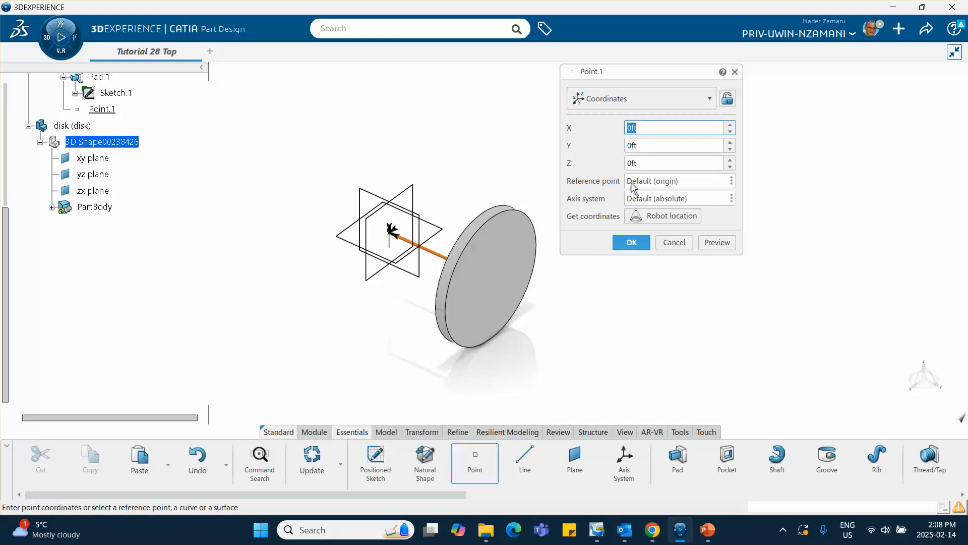
{"action": "left_click", "coordinate": [639, 99]}
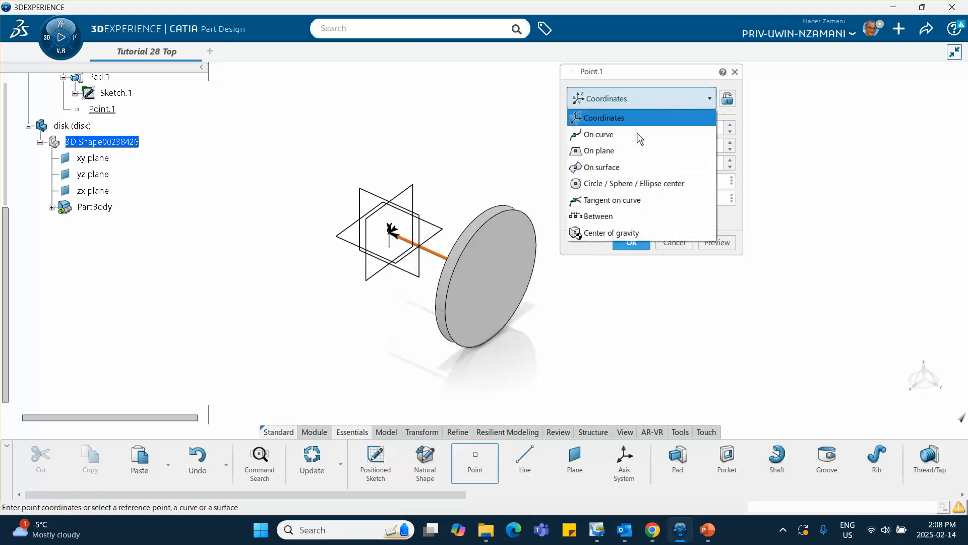
{"action": "left_click", "coordinate": [635, 183]}
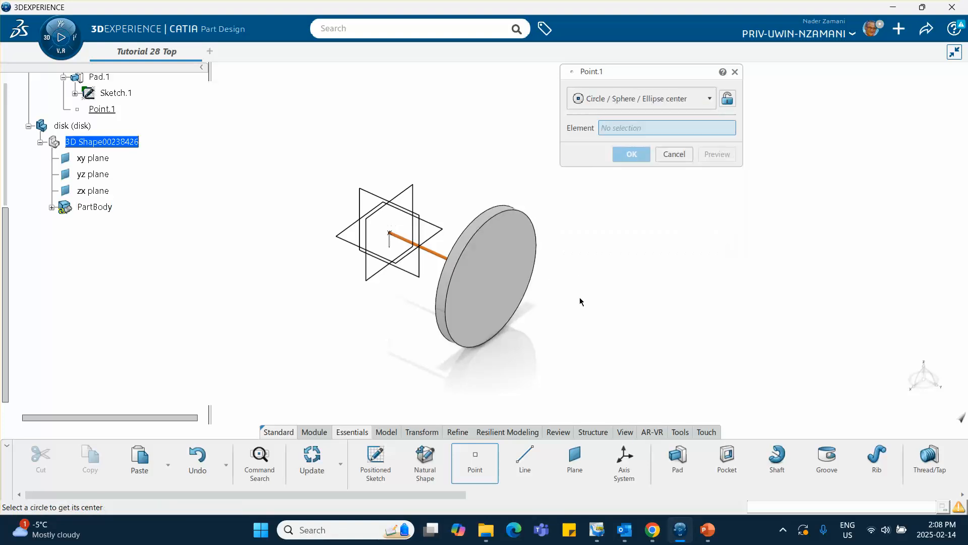
{"action": "left_click", "coordinate": [535, 283]}
{"action": "left_click", "coordinate": [632, 155]}
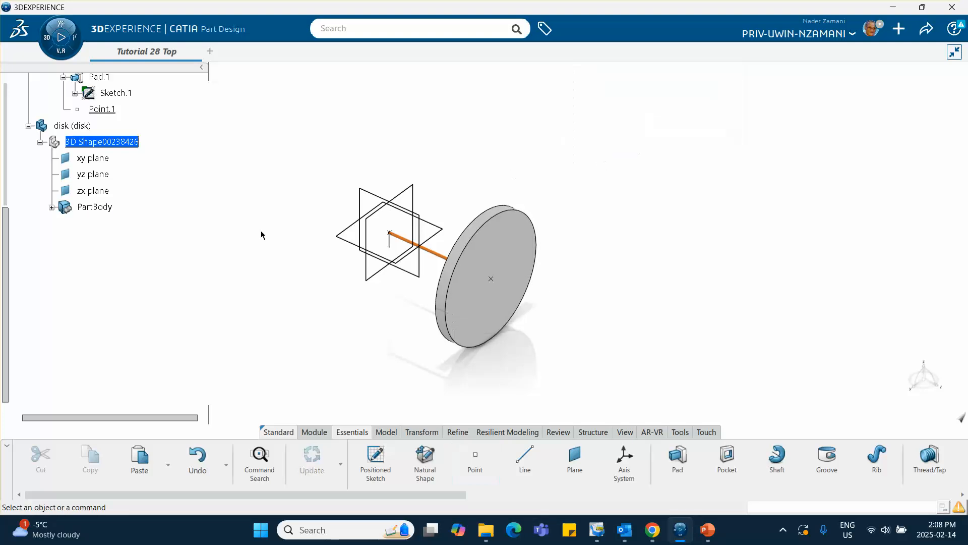
Set the disk part's graphic color to yellow in its properties.
{"action": "right_click", "coordinate": [79, 127]}
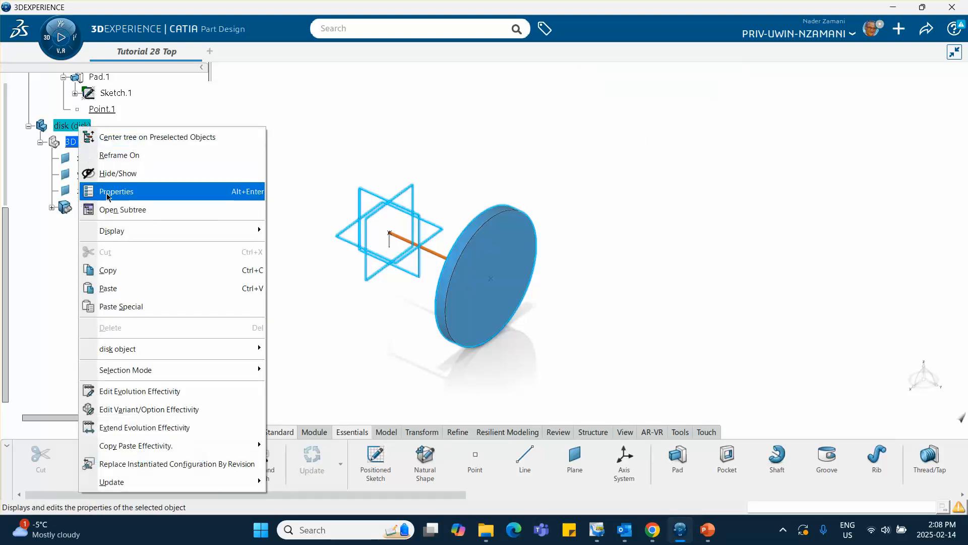
{"action": "left_click", "coordinate": [146, 196]}
{"action": "left_click", "coordinate": [759, 167]}
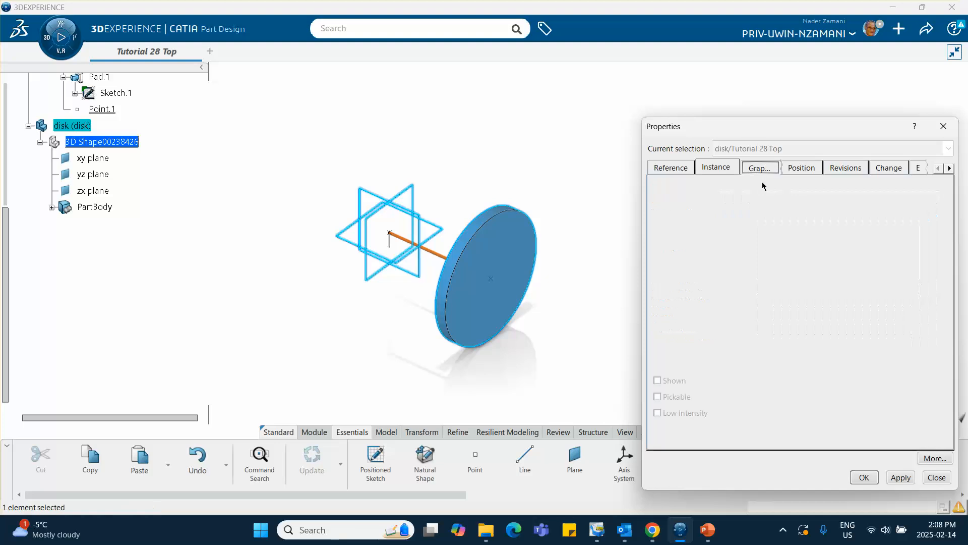
{"action": "left_click", "coordinate": [729, 213]}
{"action": "left_click", "coordinate": [691, 248]}
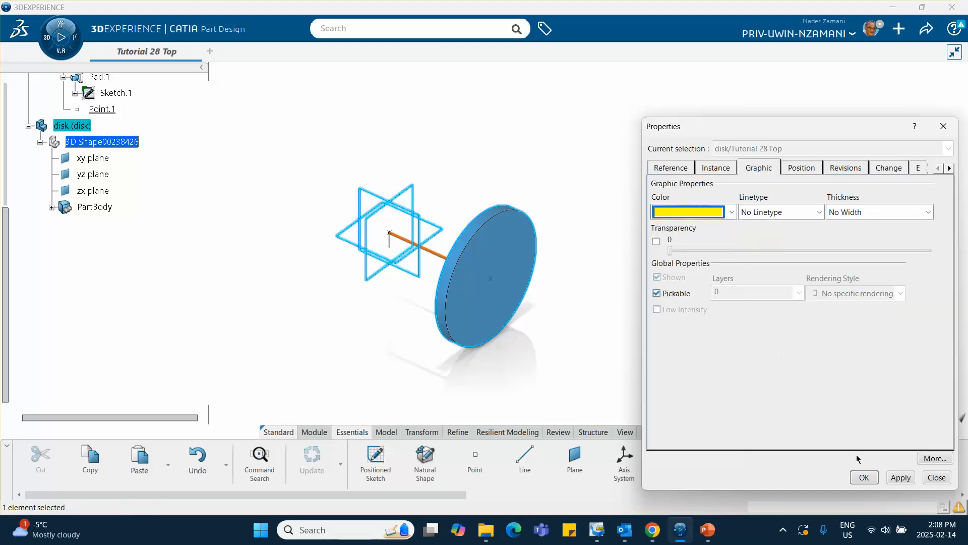
{"action": "left_click", "coordinate": [865, 477]}
{"action": "middle_click_drag", "start_coordinate": [634, 301], "coordinate": [552, 290]}
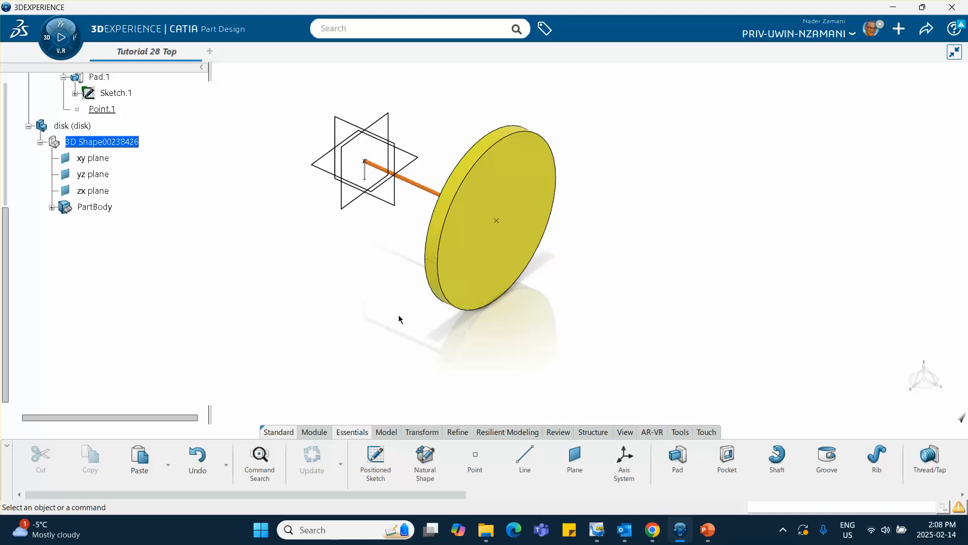
{"action": "scroll", "coordinate": [162, 201], "scroll_direction": "up", "scroll_amount": 5}
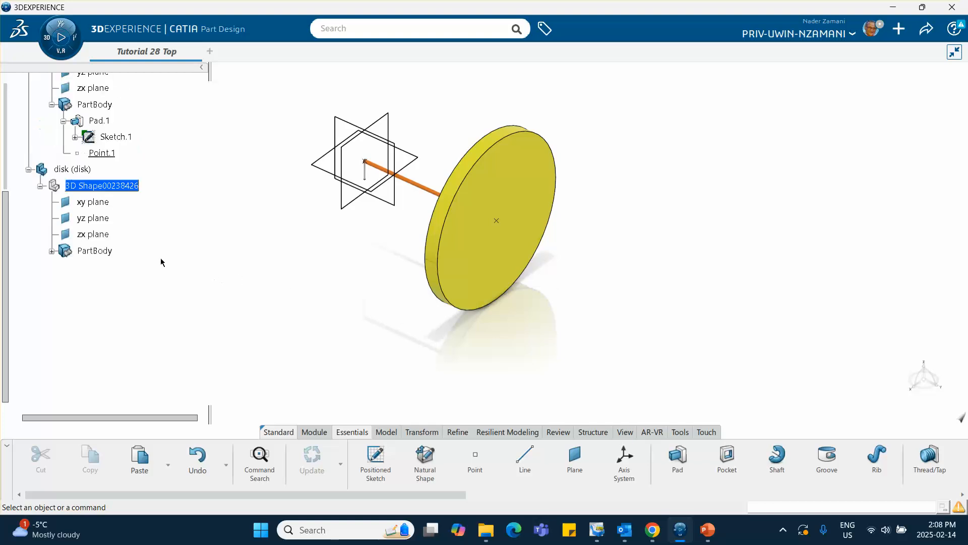
Review the joint types between pivot, rod and wheel on the PowerPoint slides and return to CATIA.
{"action": "left_click", "coordinate": [708, 530]}
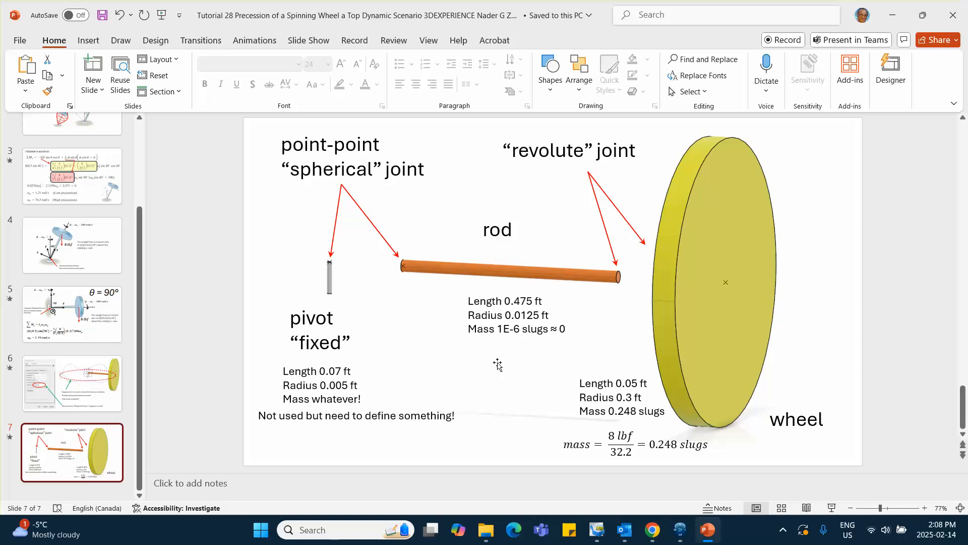
{"action": "left_click", "coordinate": [72, 383]}
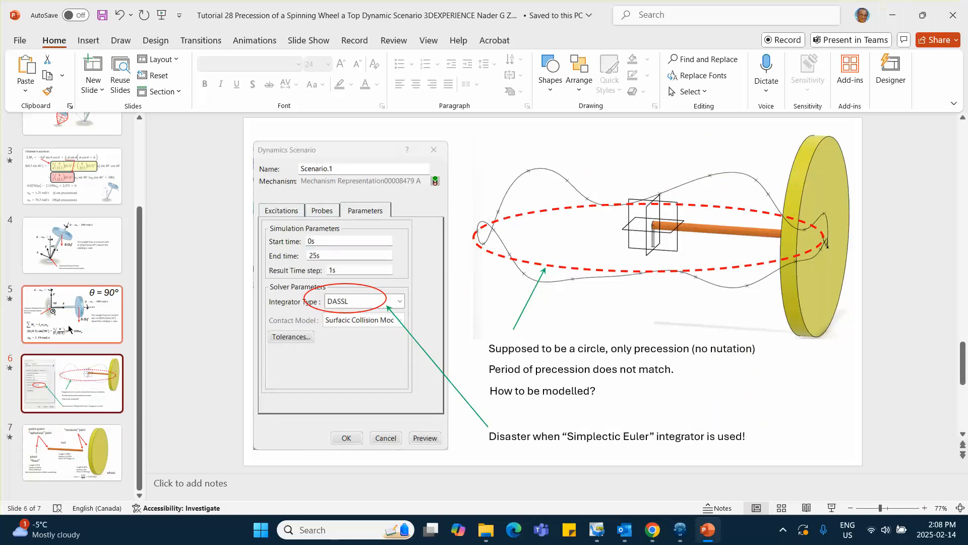
{"action": "left_click", "coordinate": [92, 431]}
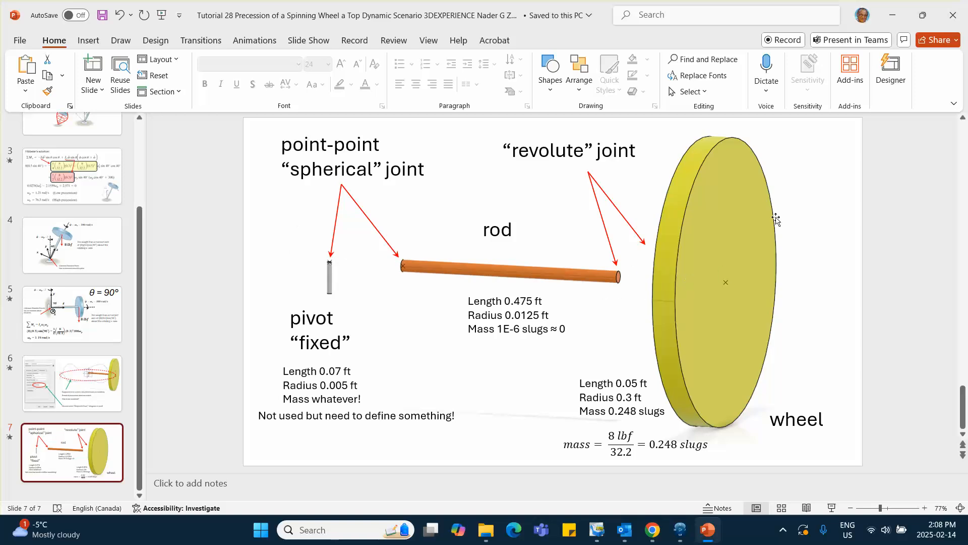
{"action": "left_click", "coordinate": [893, 16]}
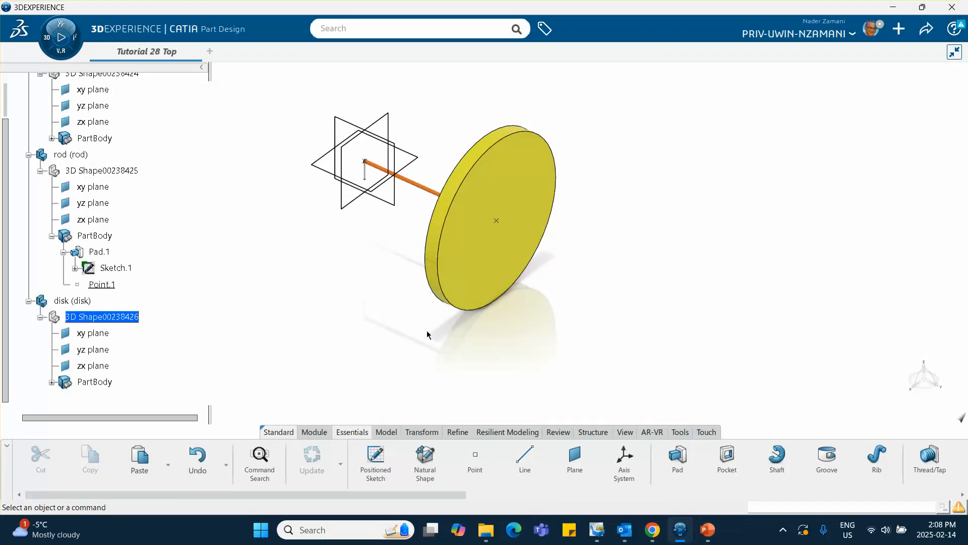
Activate the root product Tutorial 28 Top in Assembly Design and save the assembly.
{"action": "middle_click_drag", "start_coordinate": [397, 348], "coordinate": [454, 363]}
{"action": "middle_click_drag", "start_coordinate": [365, 373], "coordinate": [398, 347]}
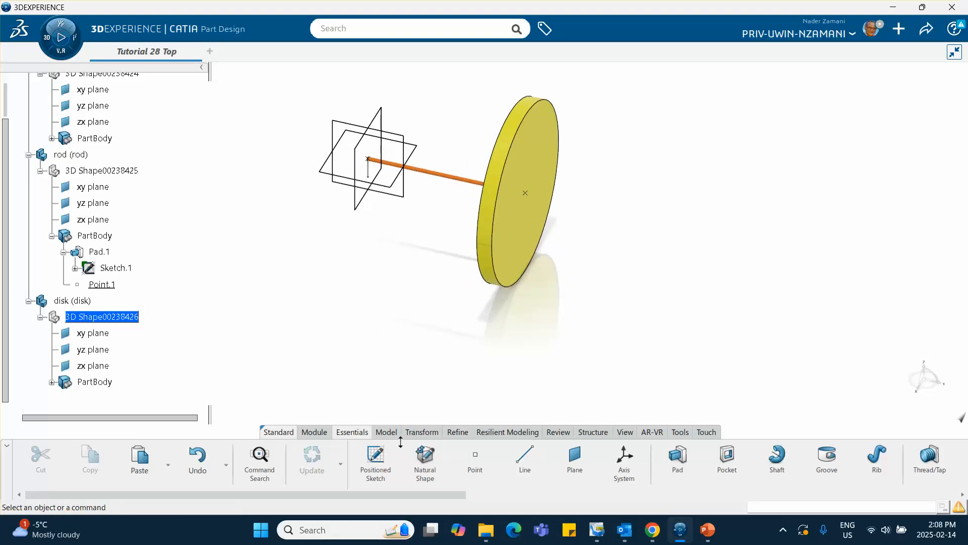
{"action": "scroll", "coordinate": [91, 227], "scroll_direction": "up", "scroll_amount": 3}
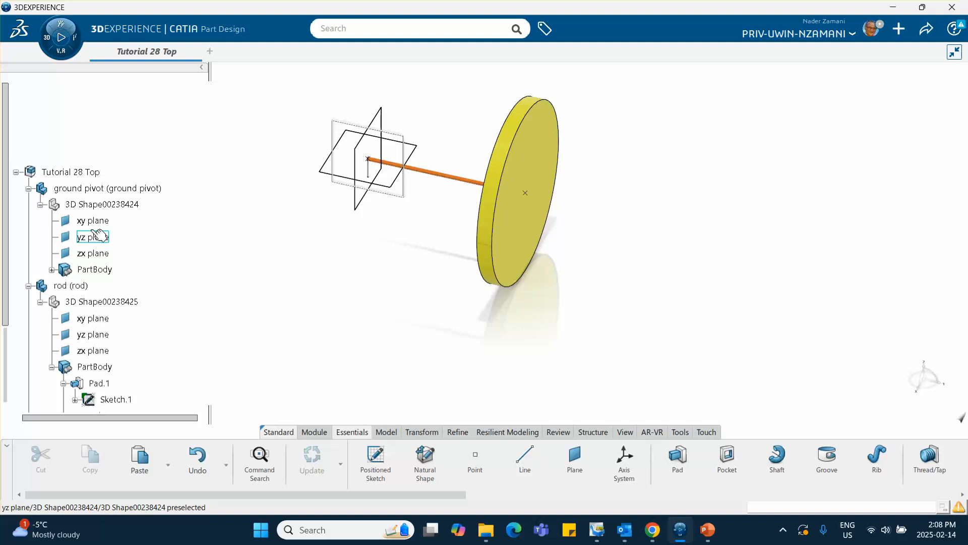
{"action": "left_click", "coordinate": [87, 172]}
{"action": "double_click", "coordinate": [84, 173]}
{"action": "left_click", "coordinate": [853, 105]}
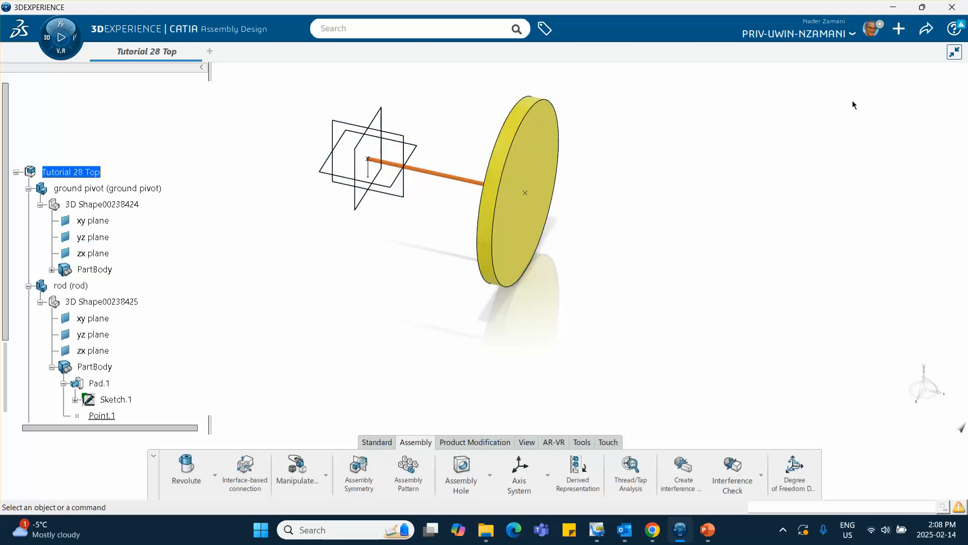
{"action": "left_click", "coordinate": [926, 30]}
{"action": "left_click", "coordinate": [867, 53]}
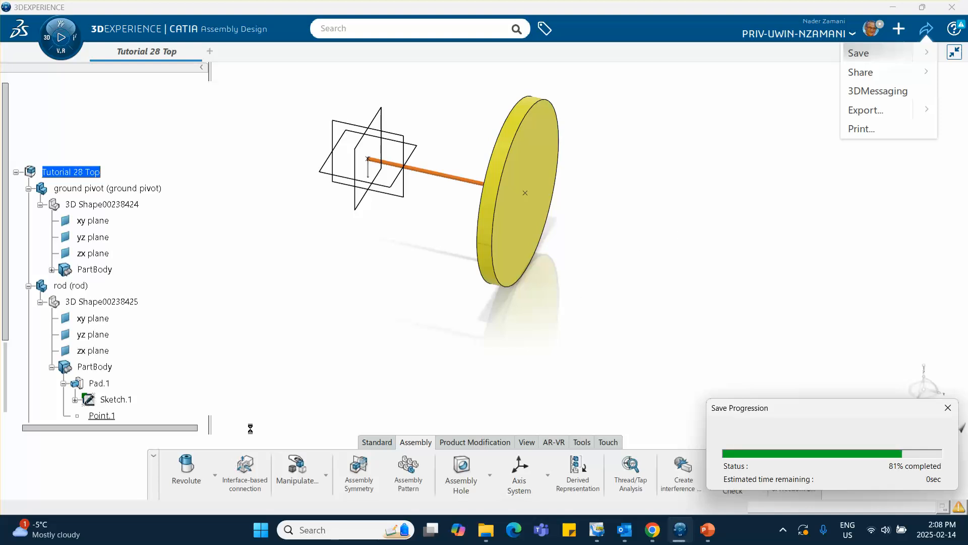
Fix the ground pivot part in place with a Fix engineering connection.
{"action": "left_click", "coordinate": [215, 476]}
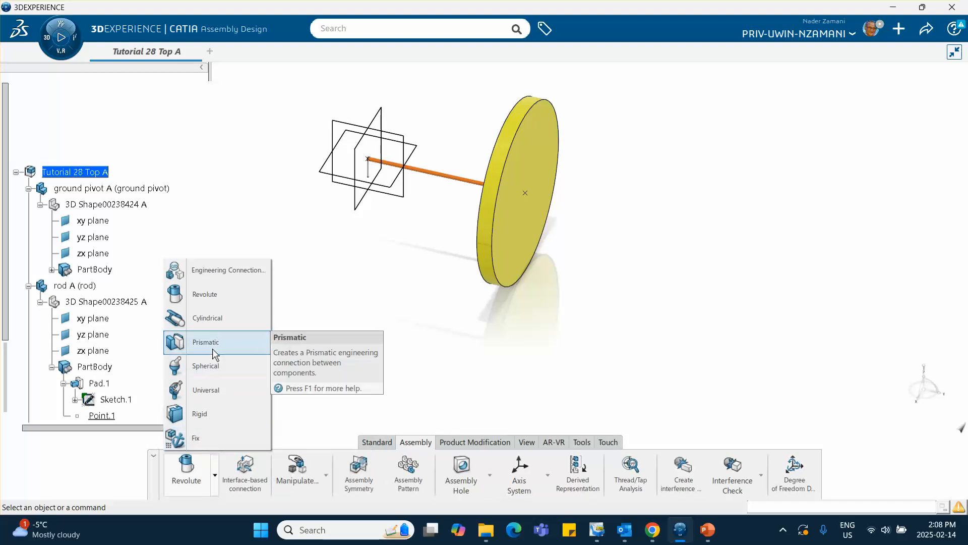
{"action": "left_click", "coordinate": [200, 443]}
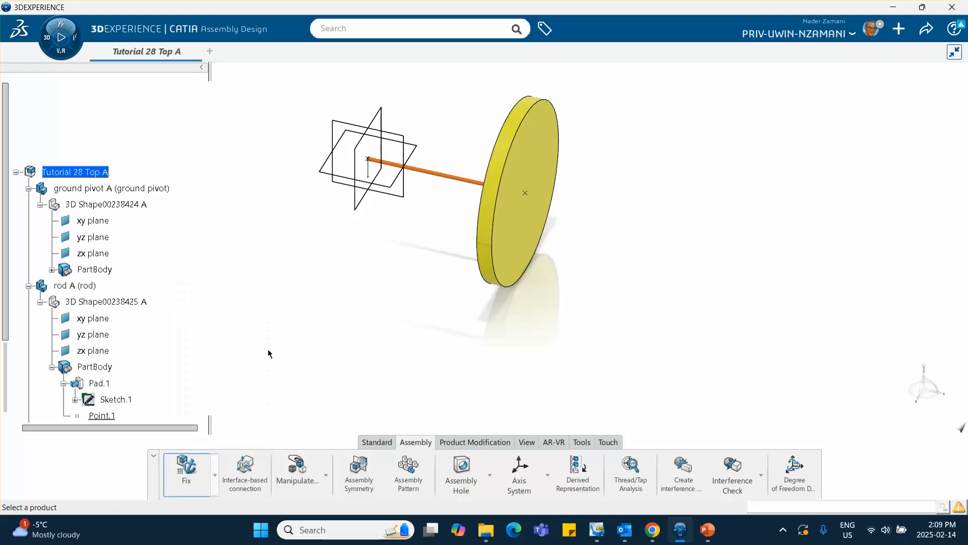
{"action": "left_click", "coordinate": [147, 189]}
{"action": "scroll", "coordinate": [116, 249], "scroll_direction": "down", "scroll_amount": 7}
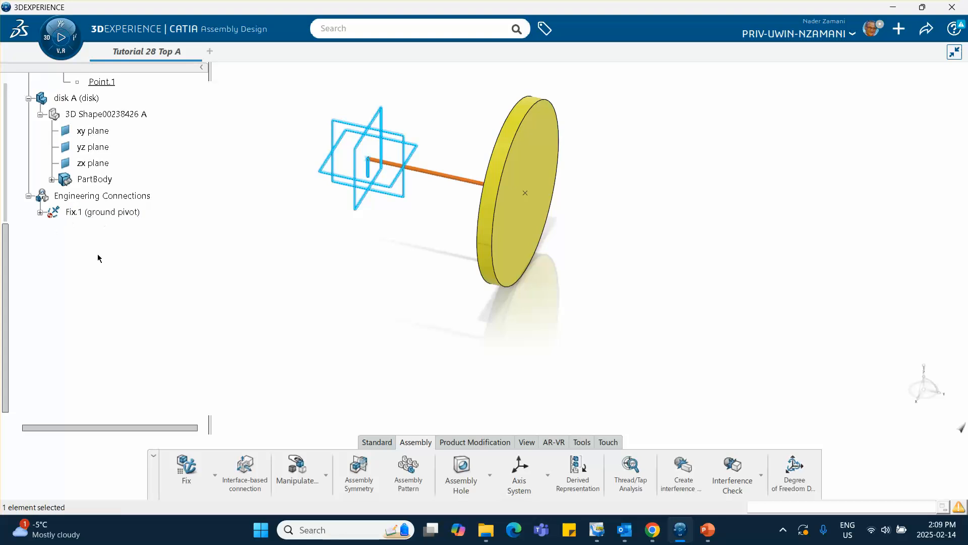
Create a point-point Spherical connection between the ground pivot's Point.1 and the rod's Point.1, continuing despite the clash.
{"action": "middle_click_drag", "start_coordinate": [167, 261], "coordinate": [251, 286]}
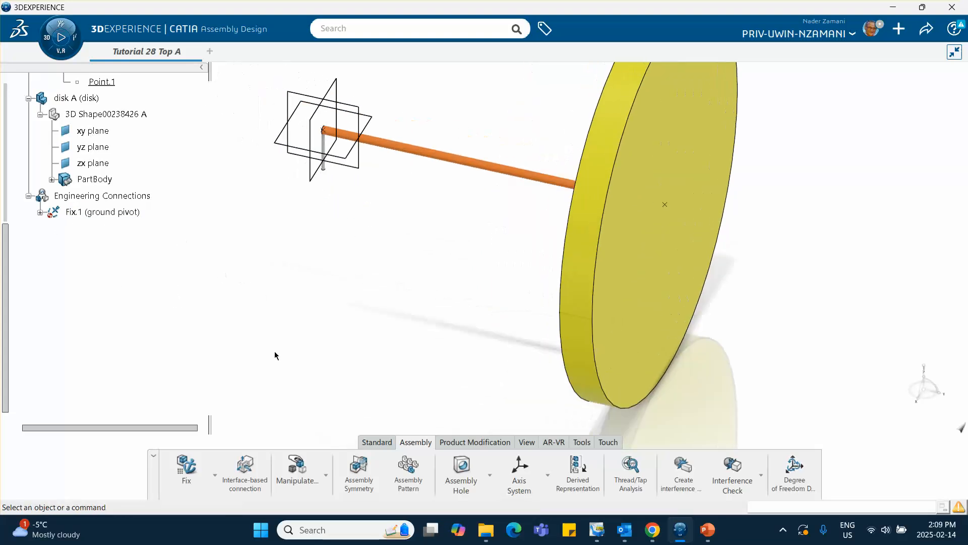
{"action": "left_click", "coordinate": [216, 476]}
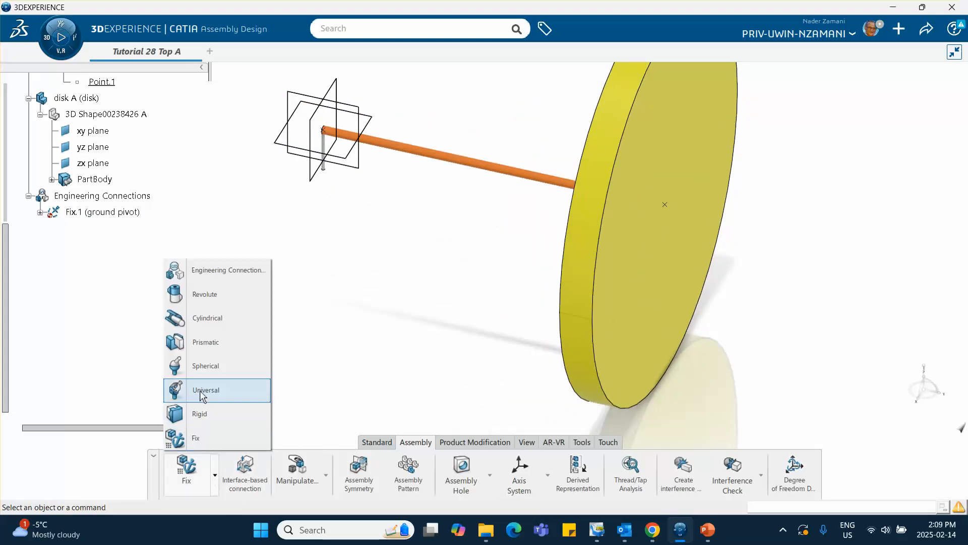
{"action": "left_click", "coordinate": [203, 367]}
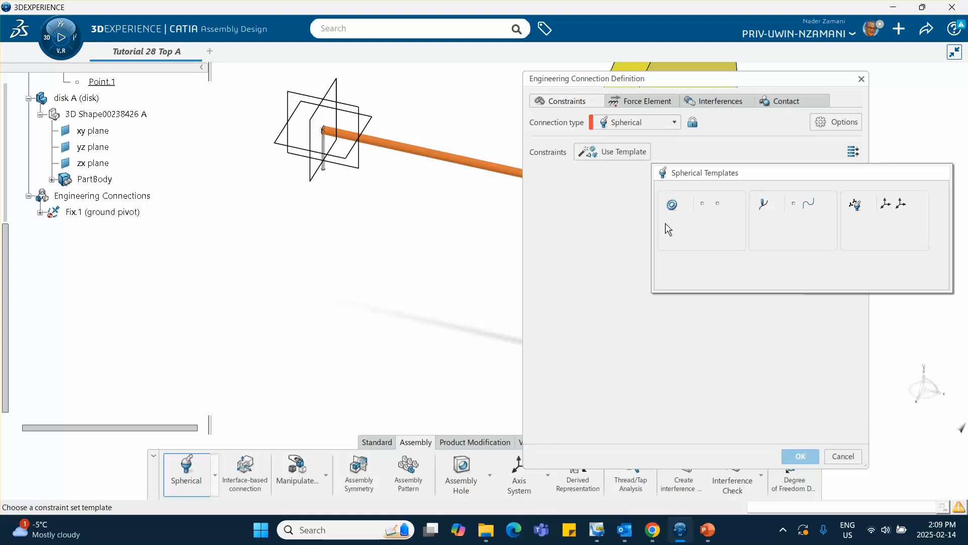
{"action": "left_click", "coordinate": [715, 205]}
{"action": "scroll", "coordinate": [110, 226], "scroll_direction": "up", "scroll_amount": 6}
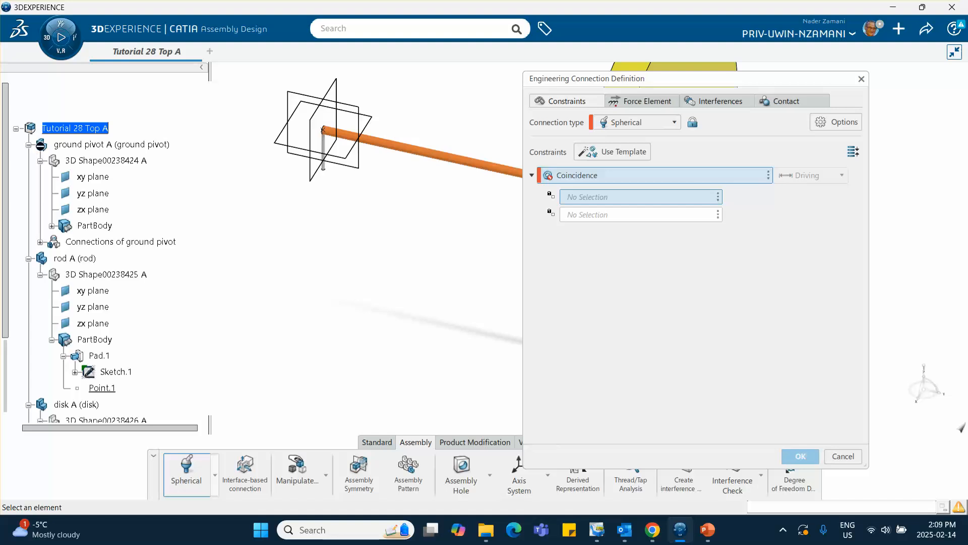
{"action": "left_click", "coordinate": [51, 226]}
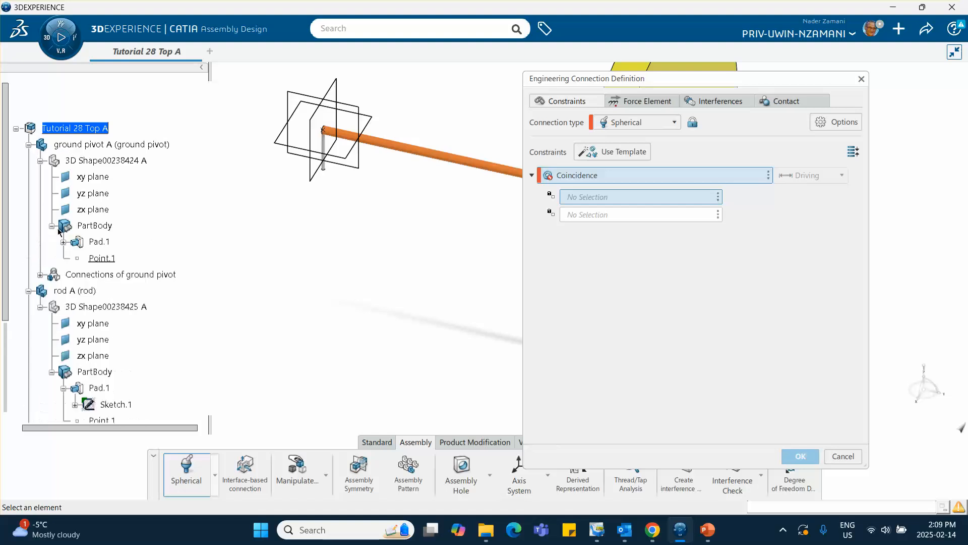
{"action": "left_click", "coordinate": [101, 257]}
{"action": "scroll", "coordinate": [128, 241], "scroll_direction": "down", "scroll_amount": 3}
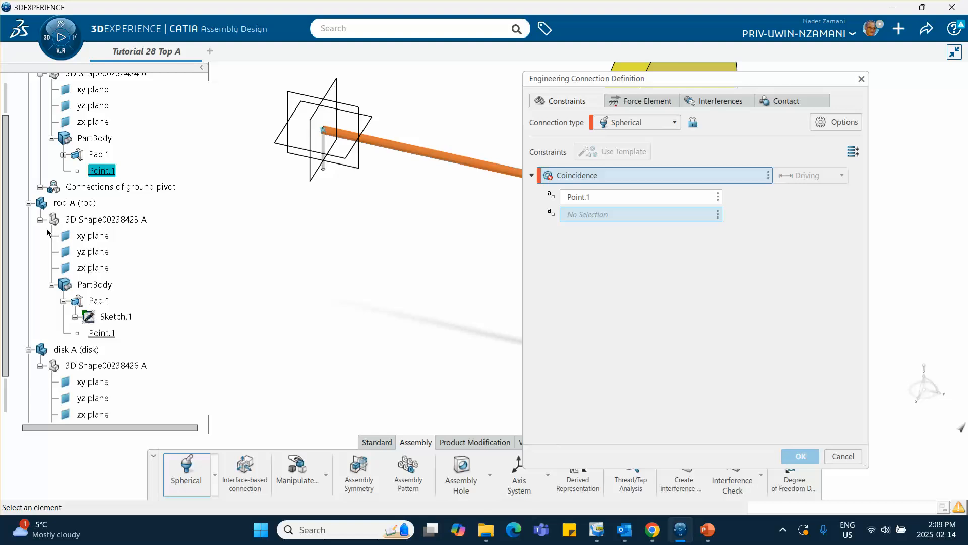
{"action": "left_click", "coordinate": [102, 333]}
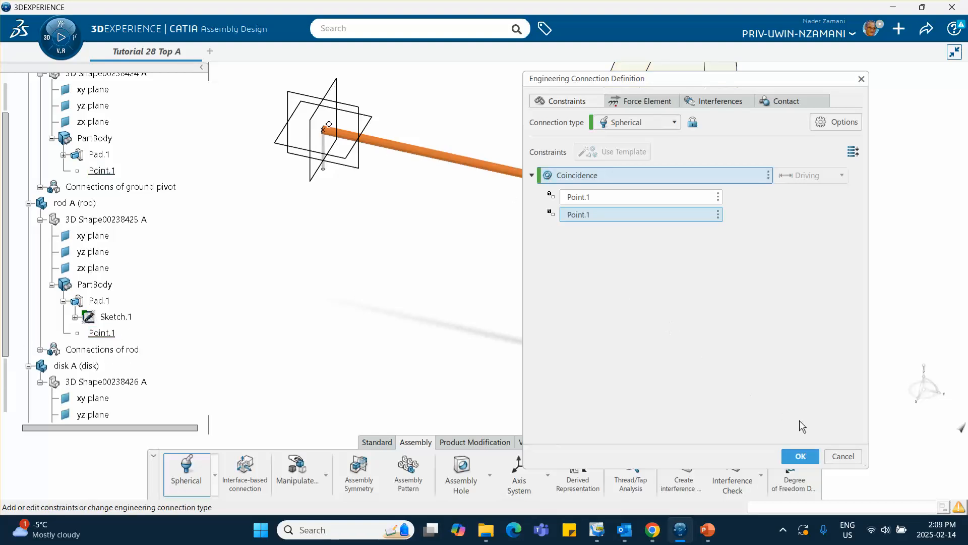
{"action": "left_click", "coordinate": [803, 456]}
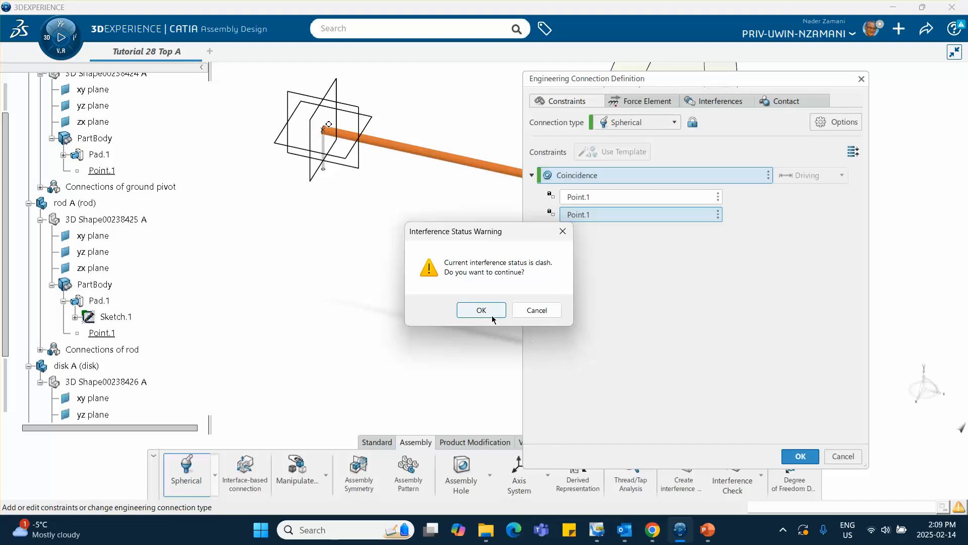
{"action": "left_click", "coordinate": [482, 310]}
{"action": "middle_click_drag", "start_coordinate": [458, 287], "coordinate": [437, 307]}
{"action": "scroll", "coordinate": [137, 298], "scroll_direction": "down", "scroll_amount": 5}
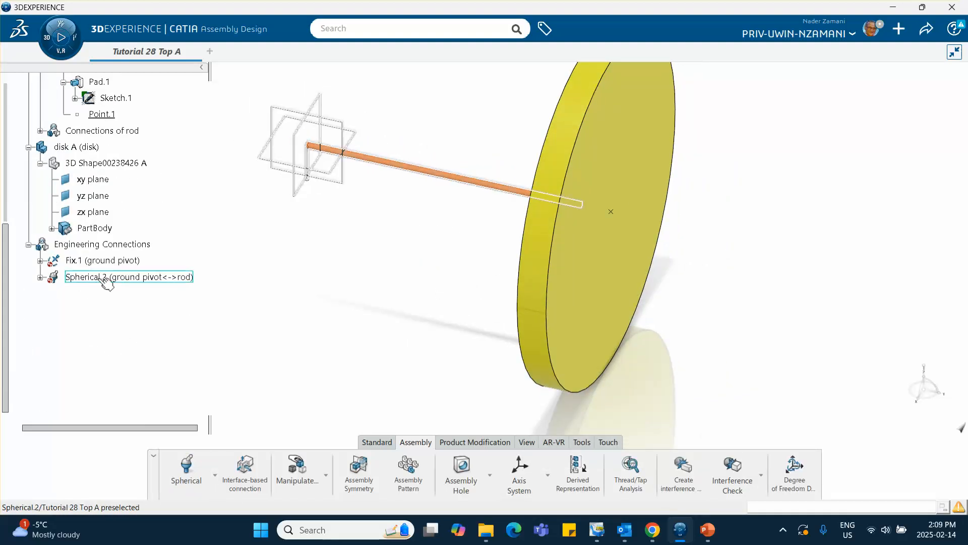
Begin a Revolute engineering connection using the template with axis coincidence, plane coincidence and a plane-plane controlled angle.
{"action": "left_click", "coordinate": [215, 475]}
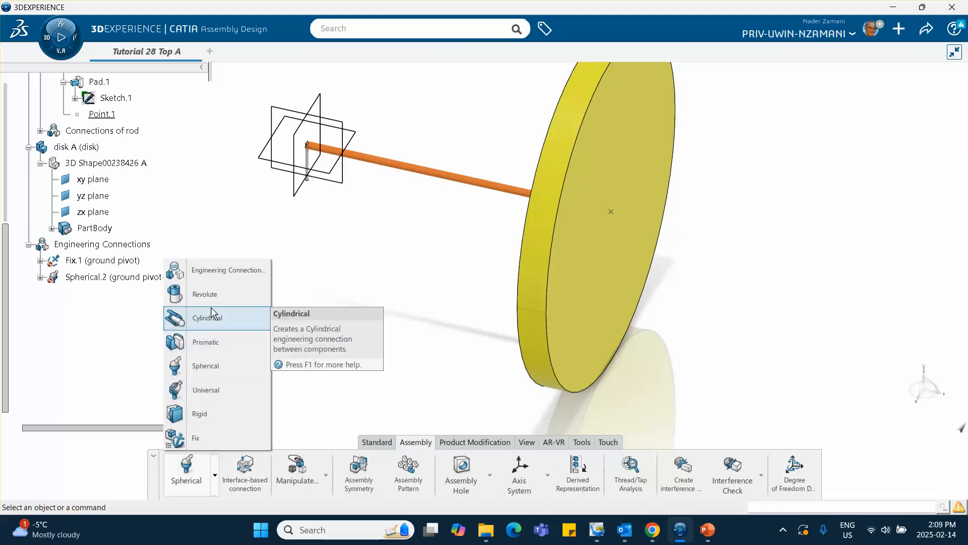
{"action": "left_click", "coordinate": [222, 296]}
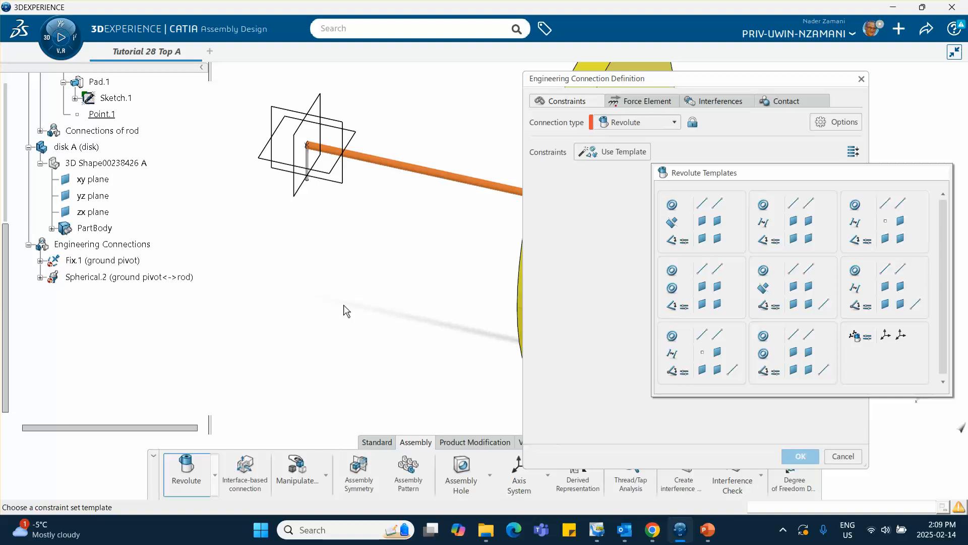
{"action": "left_click", "coordinate": [356, 310]}
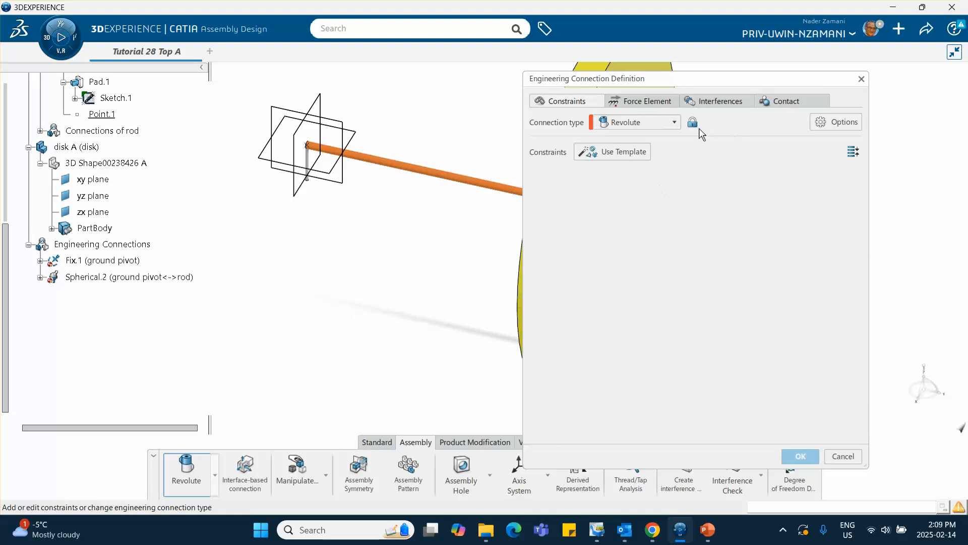
{"action": "left_click", "coordinate": [624, 152]}
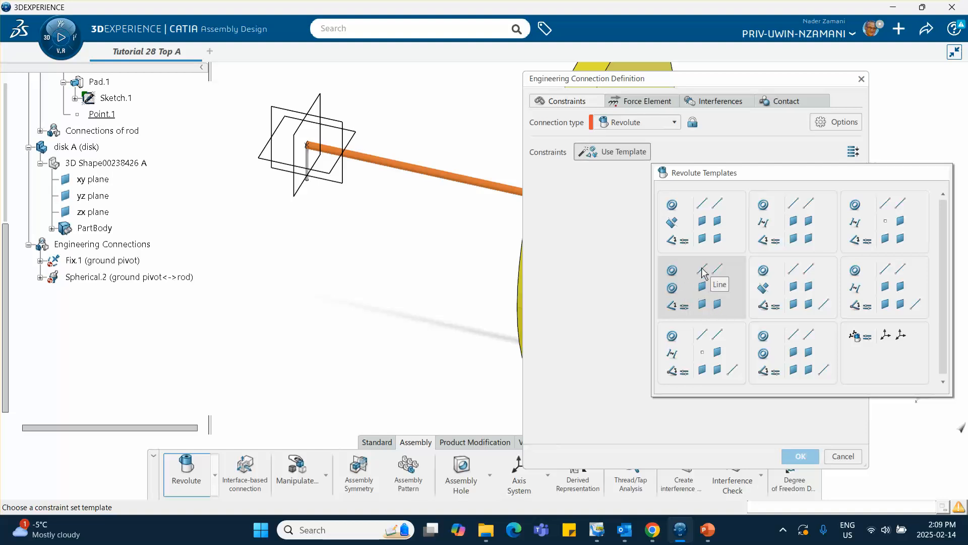
{"action": "left_click", "coordinate": [706, 301]}
Make the axes of the rod and disk coincident, and the rod's end face coincident with the disk's adjoining face.
{"action": "middle_click_drag", "start_coordinate": [469, 258], "coordinate": [360, 311]}
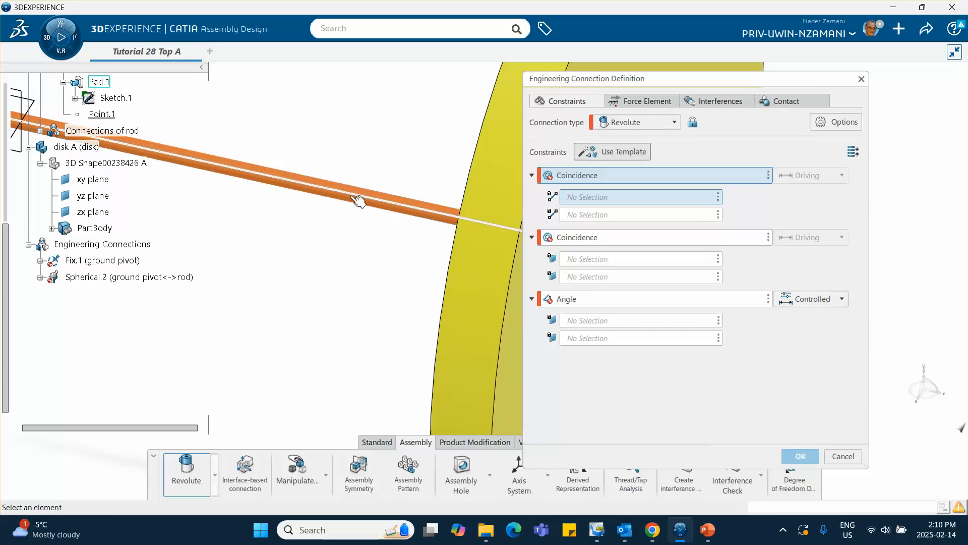
{"action": "left_click", "coordinate": [361, 197]}
{"action": "left_click", "coordinate": [275, 178]}
{"action": "middle_click_drag", "start_coordinate": [463, 284], "coordinate": [403, 194]}
{"action": "left_click", "coordinate": [420, 216]}
{"action": "middle_click_drag", "start_coordinate": [410, 290], "coordinate": [282, 266]}
{"action": "middle_click_drag", "start_coordinate": [485, 303], "coordinate": [444, 374]}
{"action": "left_click", "coordinate": [383, 258]}
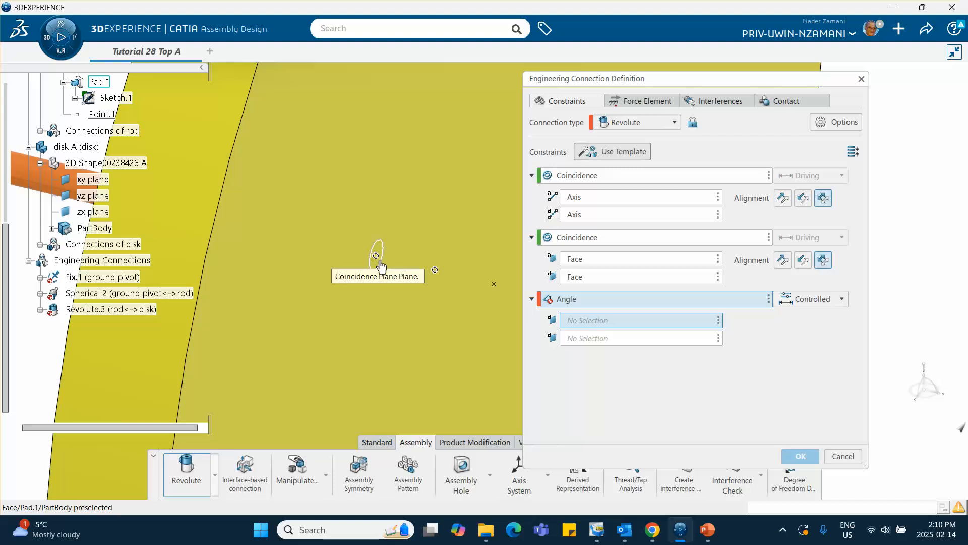
Assign the yz planes of the rod and disk to the controlled angle and complete the Revolute connection without a contact-check specification.
{"action": "middle_click_drag", "start_coordinate": [372, 275], "coordinate": [373, 313]}
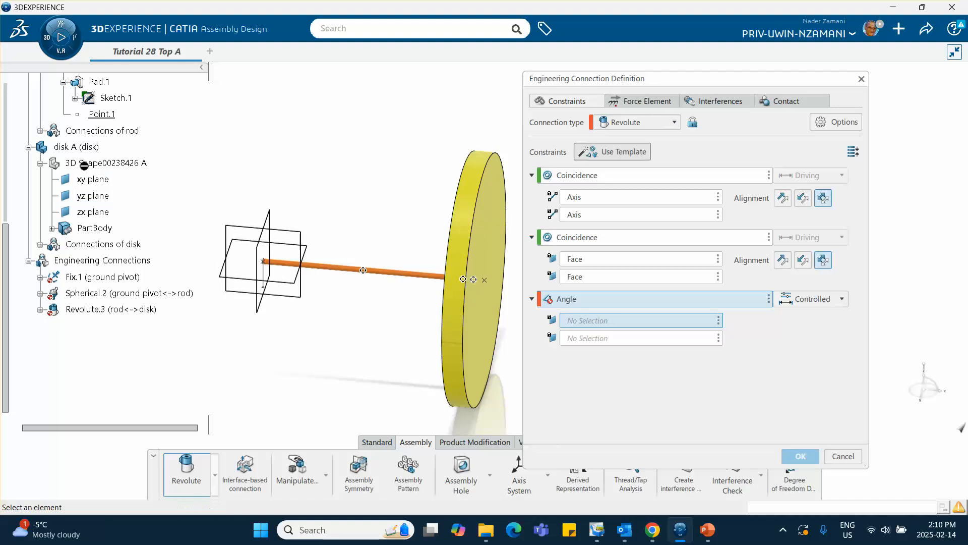
{"action": "scroll", "coordinate": [84, 165], "scroll_direction": "up", "scroll_amount": 2}
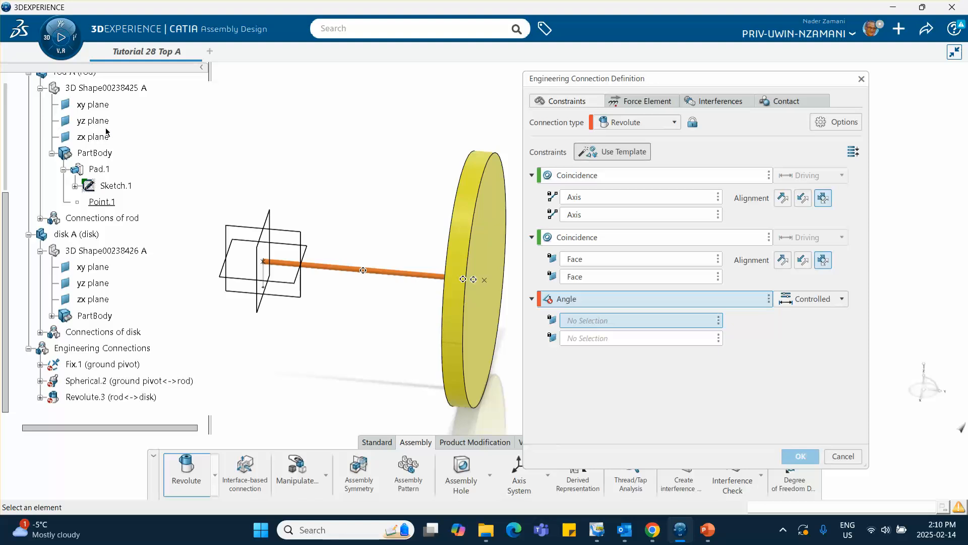
{"action": "scroll", "coordinate": [107, 132], "scroll_direction": "up", "scroll_amount": 1}
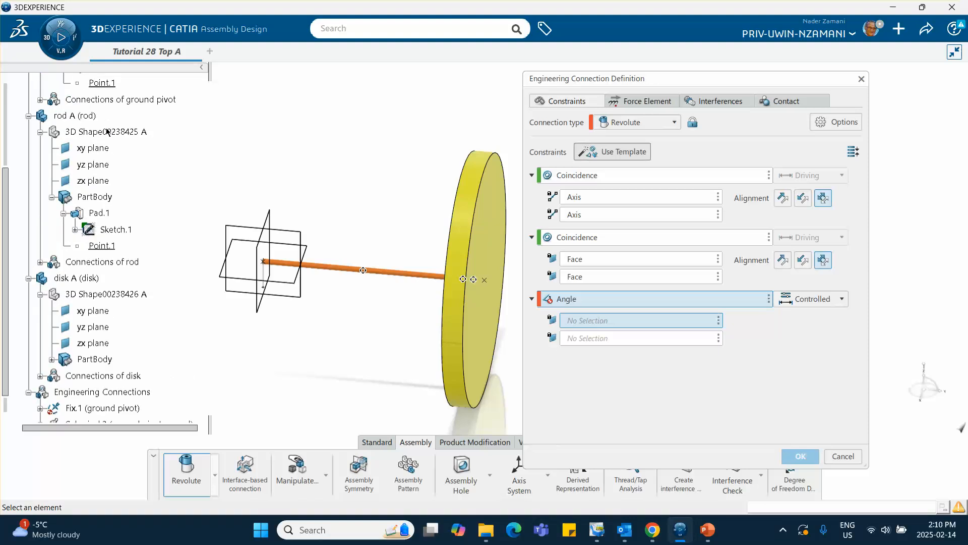
{"action": "left_click", "coordinate": [107, 165]}
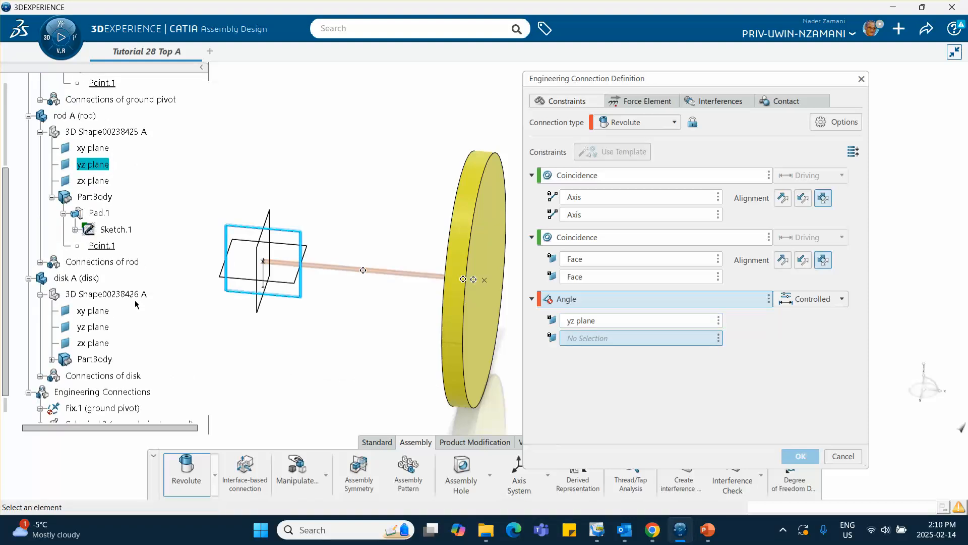
{"action": "left_click", "coordinate": [99, 327]}
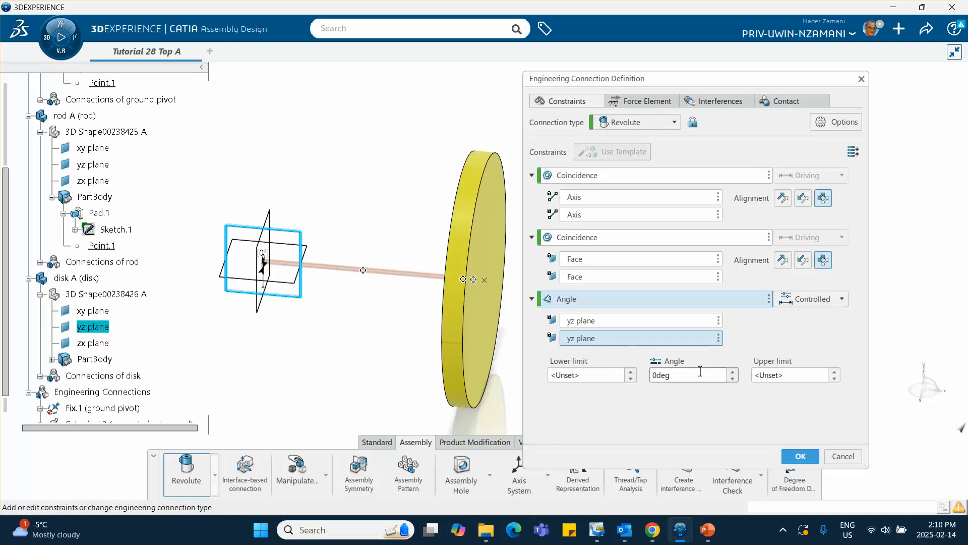
{"action": "left_click", "coordinate": [802, 458]}
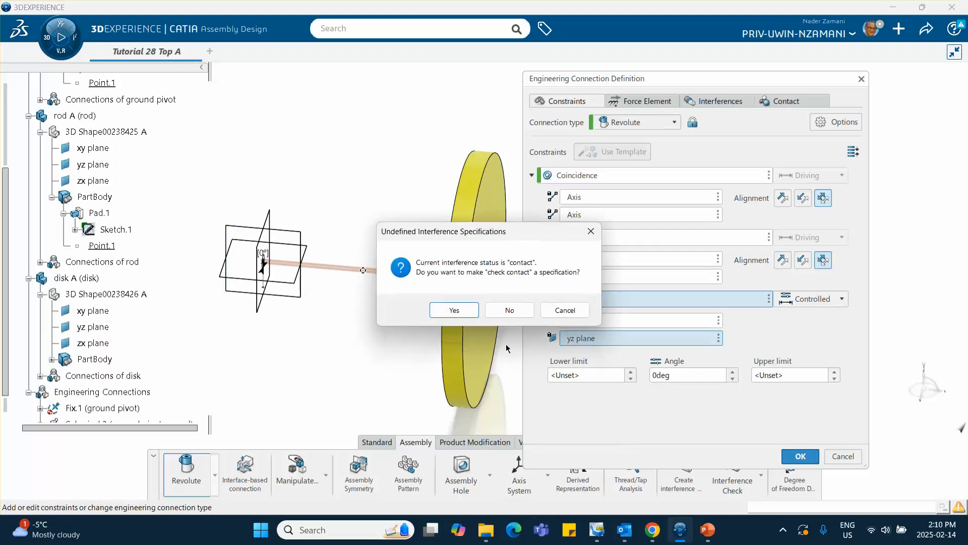
{"action": "left_click", "coordinate": [508, 309]}
{"action": "middle_click_drag", "start_coordinate": [389, 317], "coordinate": [469, 291]}
{"action": "scroll", "coordinate": [113, 253], "scroll_direction": "down", "scroll_amount": 5}
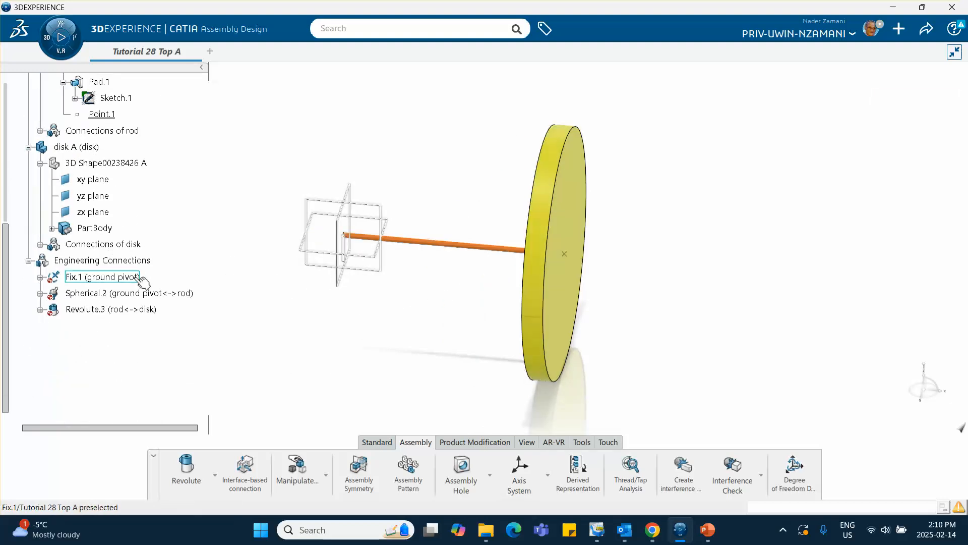
{"action": "scroll", "coordinate": [157, 307], "scroll_direction": "up", "scroll_amount": 2}
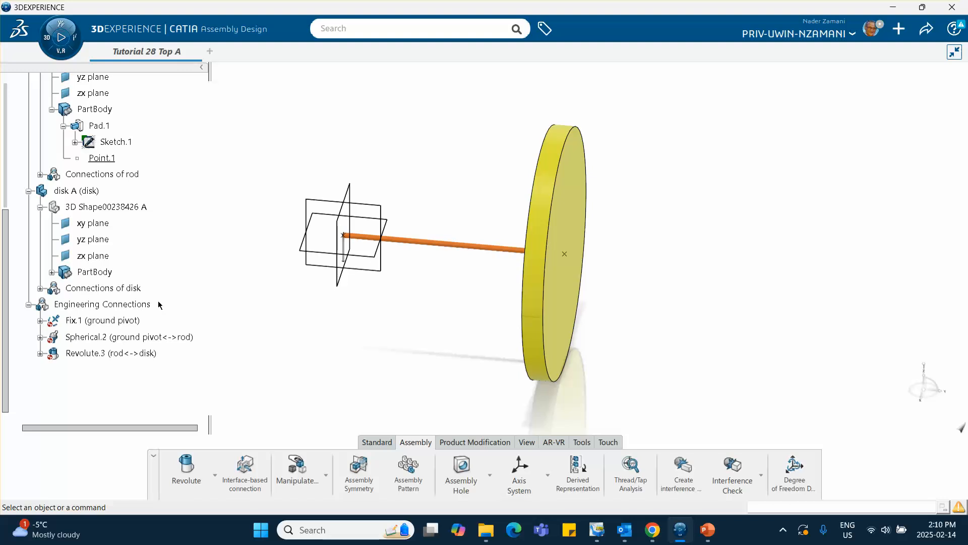
{"action": "scroll", "coordinate": [134, 285], "scroll_direction": "up", "scroll_amount": 5}
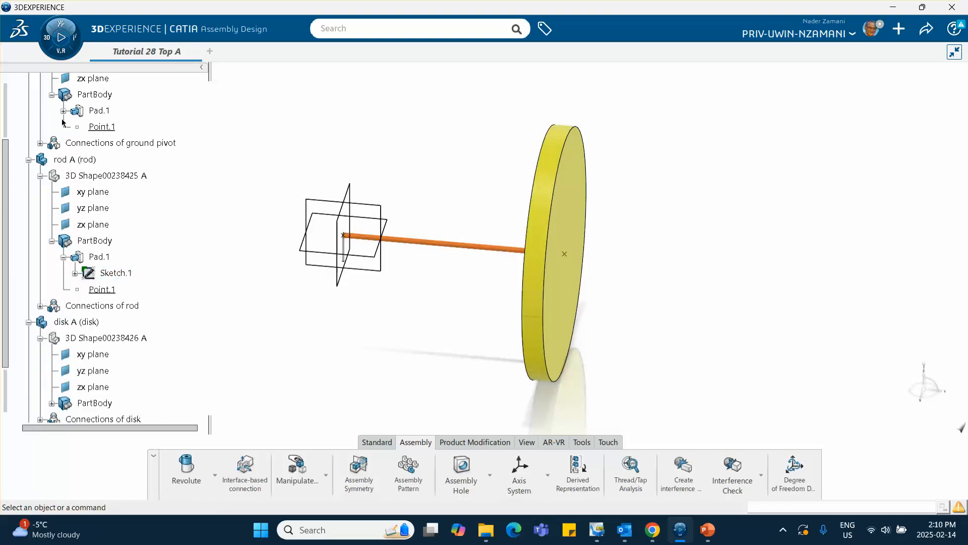
Switch to the Mechanical Systems Design app and collapse the rod, disk and ground pivot branches of the assembly tree.
{"action": "left_click", "coordinate": [46, 41]}
{"action": "scroll", "coordinate": [139, 235], "scroll_direction": "down", "scroll_amount": 3}
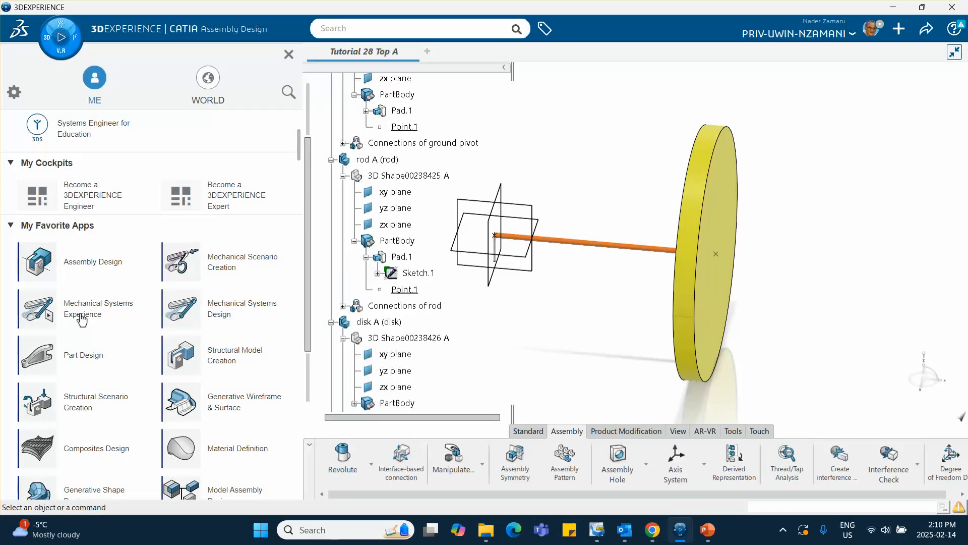
{"action": "left_click", "coordinate": [224, 319]}
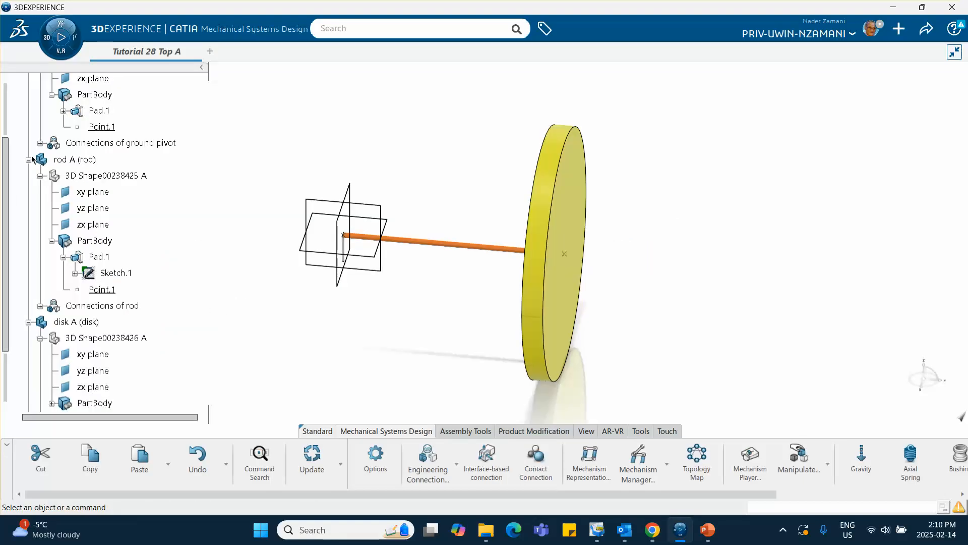
{"action": "left_click", "coordinate": [28, 160]}
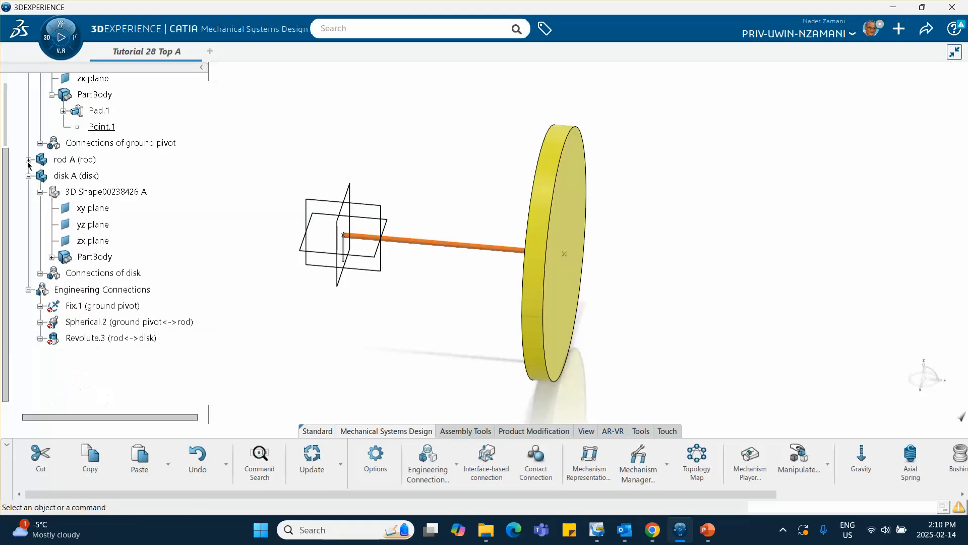
{"action": "left_click", "coordinate": [28, 176]}
{"action": "left_click", "coordinate": [76, 208]}
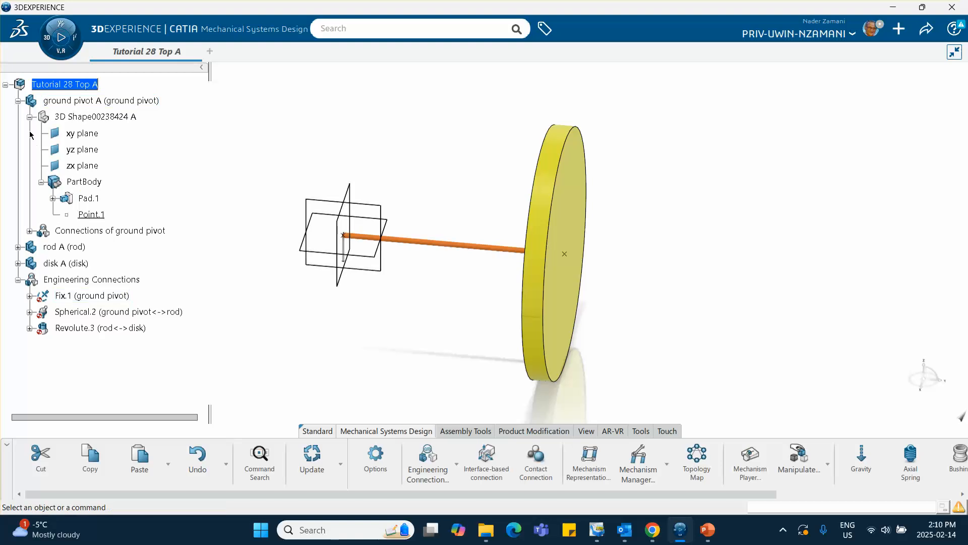
{"action": "left_click", "coordinate": [17, 100]}
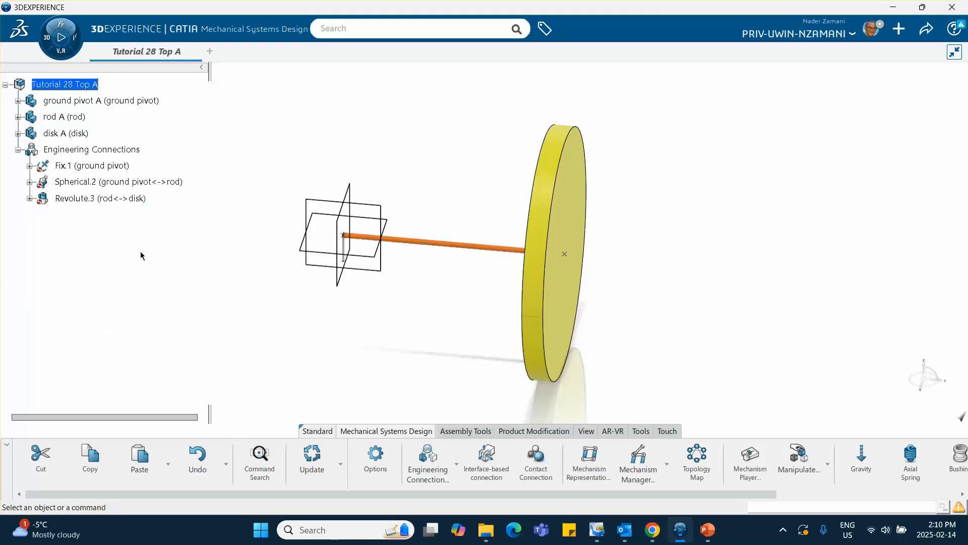
Start Weight Definition, declare a weight on the disk, and initialize its inertia values from the part geometry.
{"action": "scroll", "coordinate": [605, 468], "scroll_direction": "right", "scroll_amount": 6}
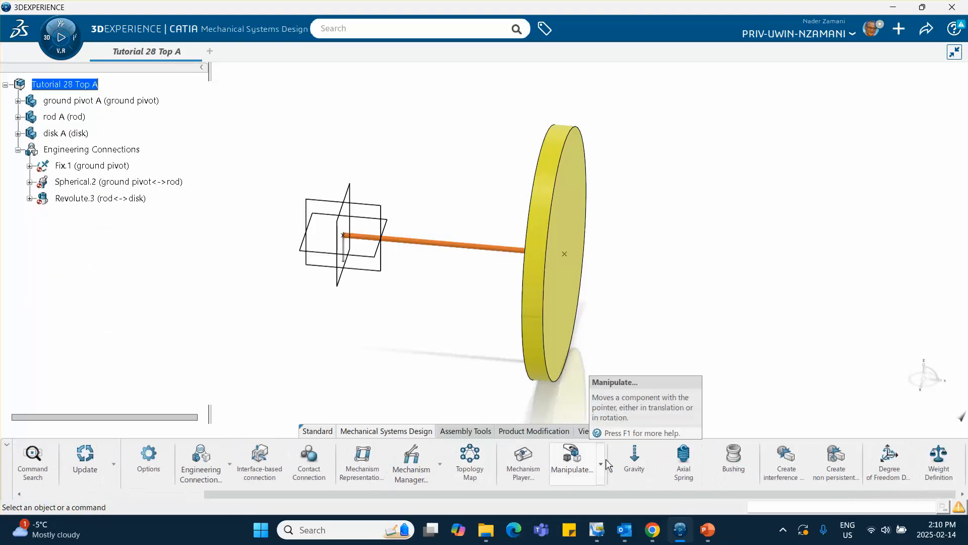
{"action": "left_click", "coordinate": [939, 460]}
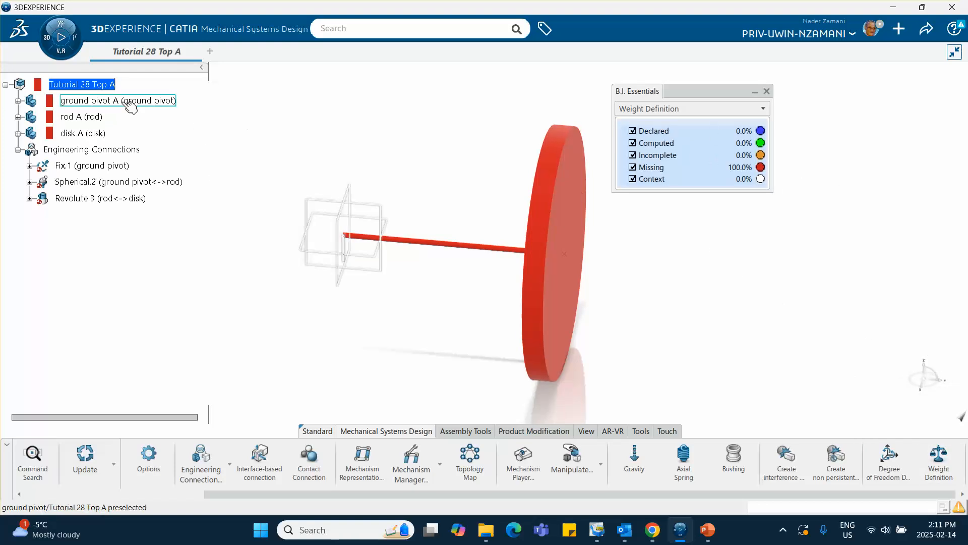
{"action": "left_click", "coordinate": [85, 134]}
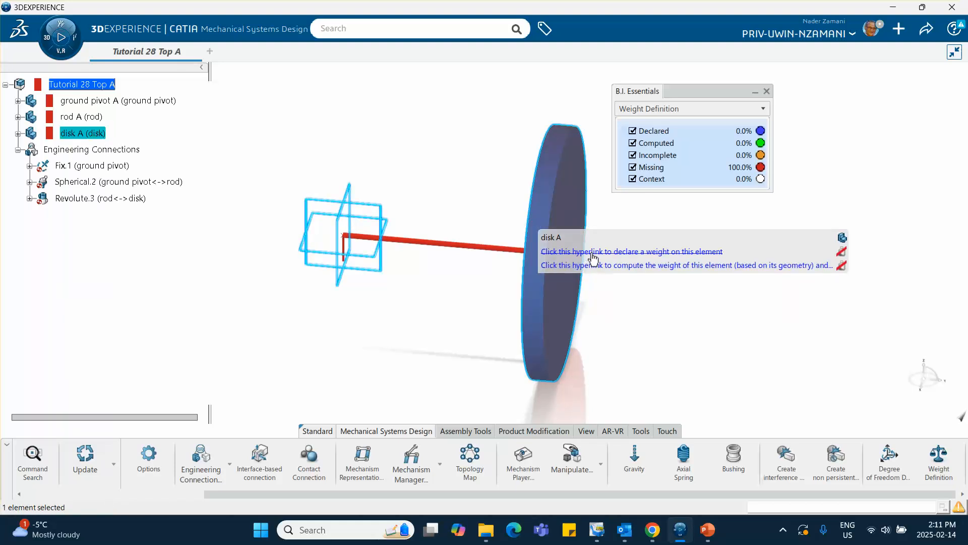
{"action": "left_click", "coordinate": [628, 254]}
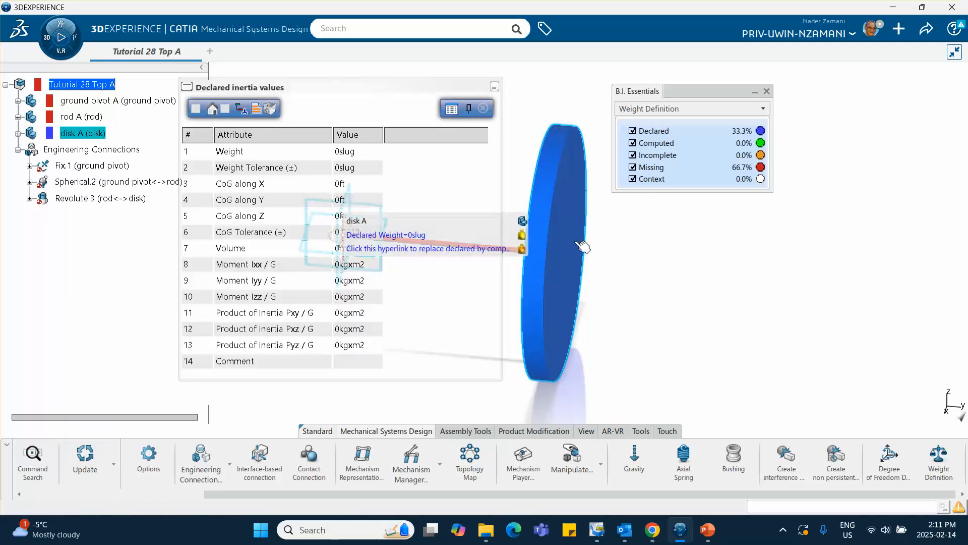
{"action": "middle_click_drag", "start_coordinate": [565, 208], "coordinate": [731, 216]}
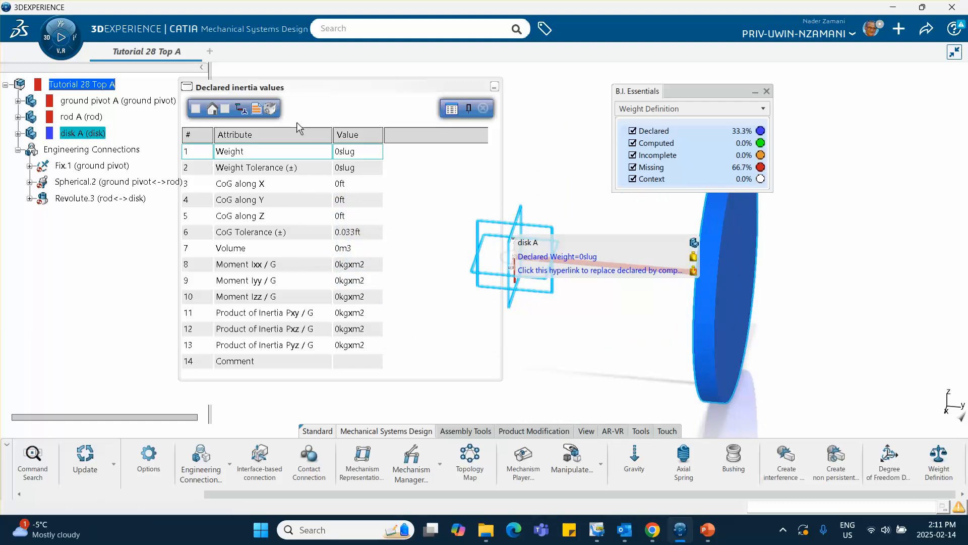
{"action": "left_click", "coordinate": [196, 112]}
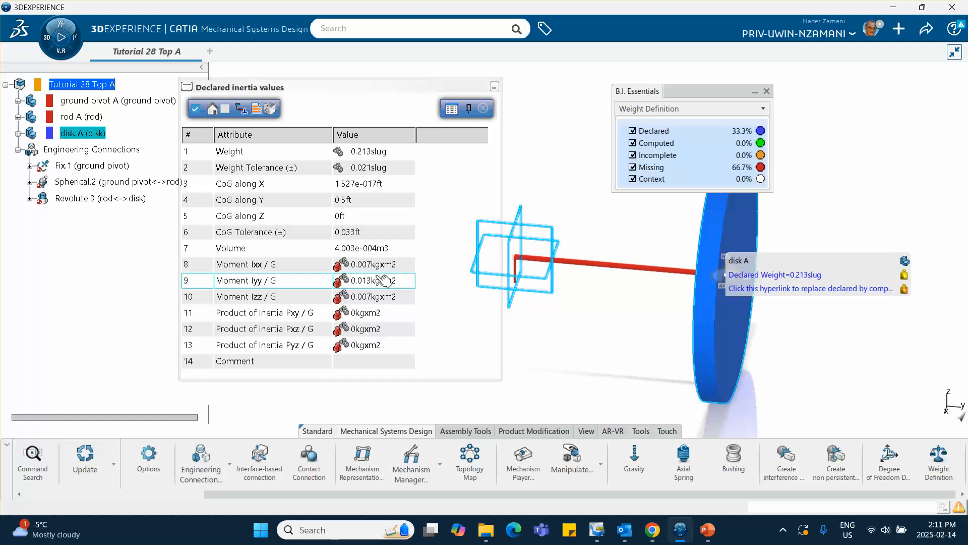
Set the disk's declared weight to 0.248 slug and close its inertia values.
{"action": "left_click", "coordinate": [381, 153]}
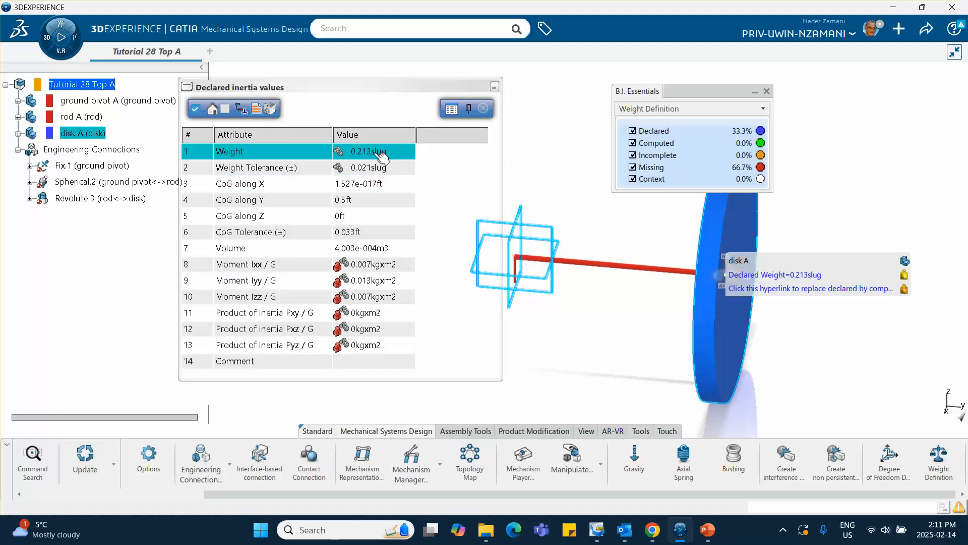
{"action": "left_click", "coordinate": [374, 152]}
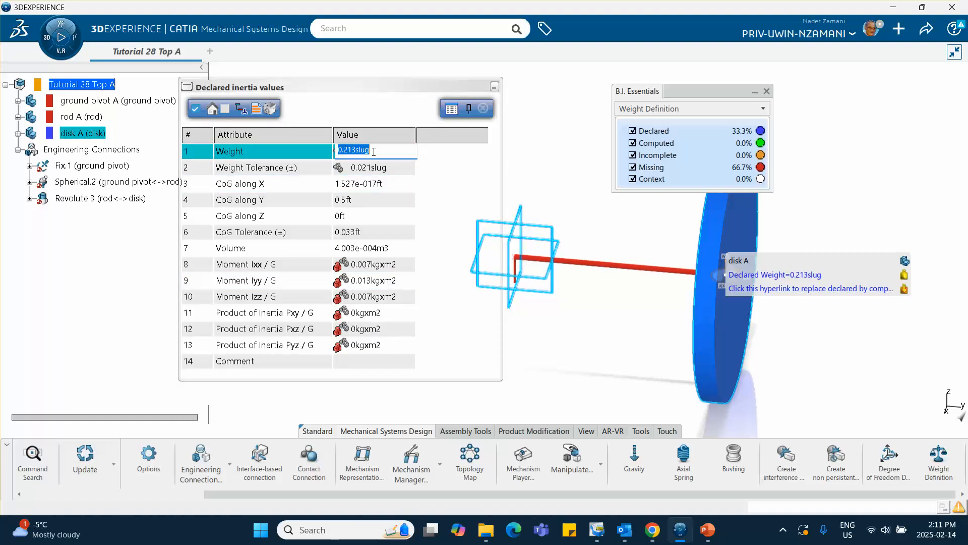
{"action": "key", "text": "BackSpace"}
{"action": "key", "text": "Return"}
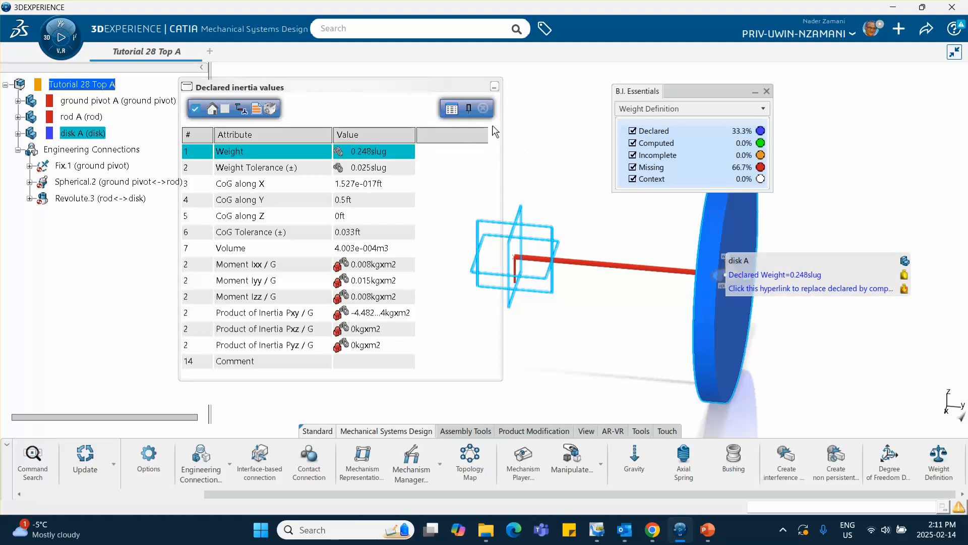
{"action": "left_click", "coordinate": [483, 109]}
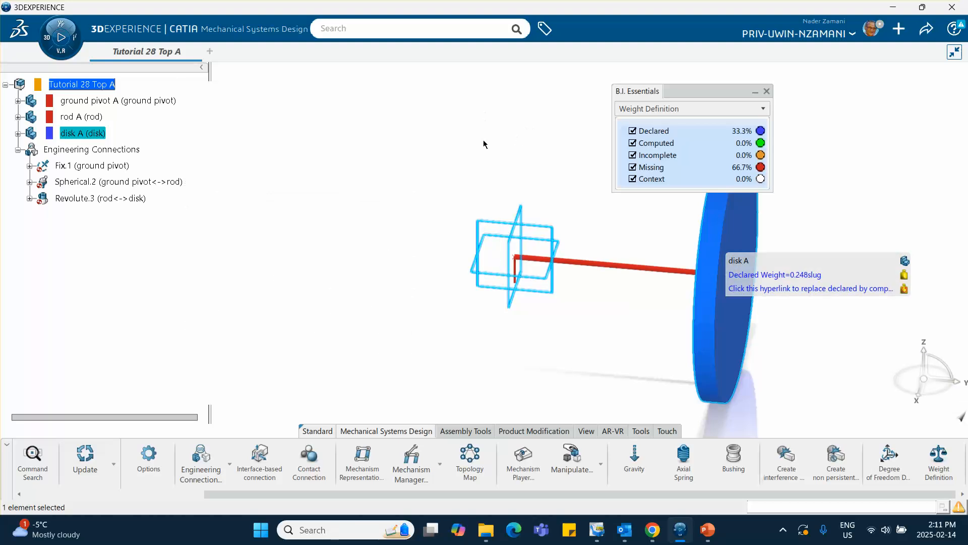
Declare a weight on the rod and initialize its inertia values from the part geometry.
{"action": "left_click", "coordinate": [81, 116]}
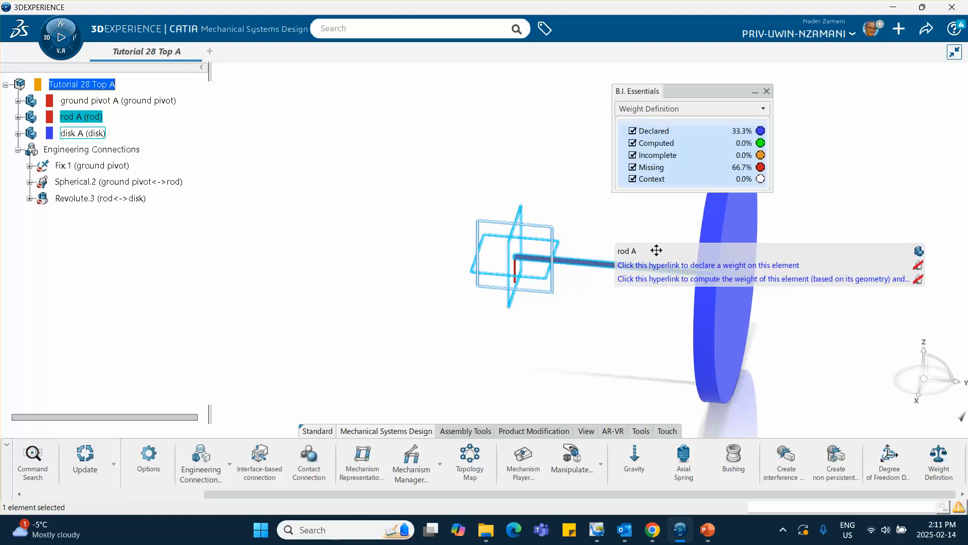
{"action": "left_click", "coordinate": [790, 266]}
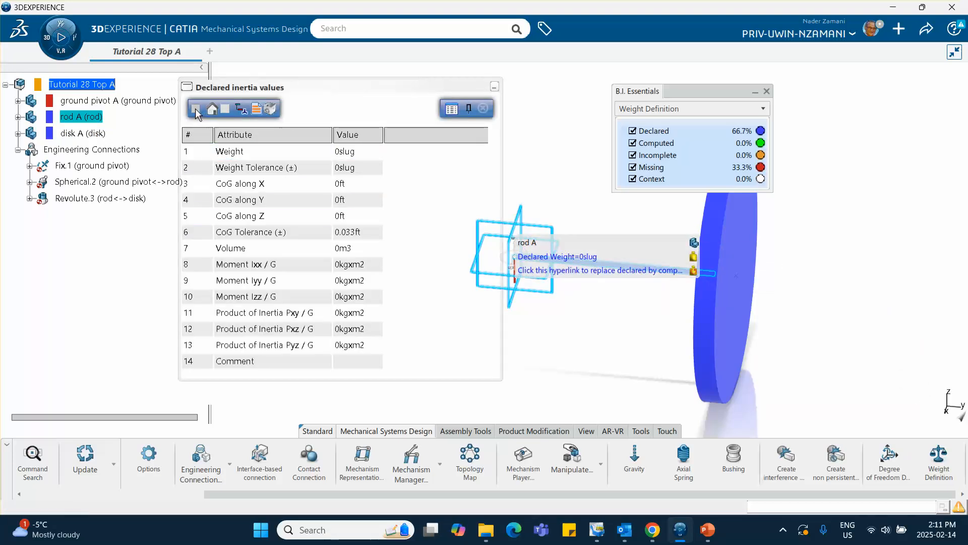
{"action": "left_click", "coordinate": [196, 114]}
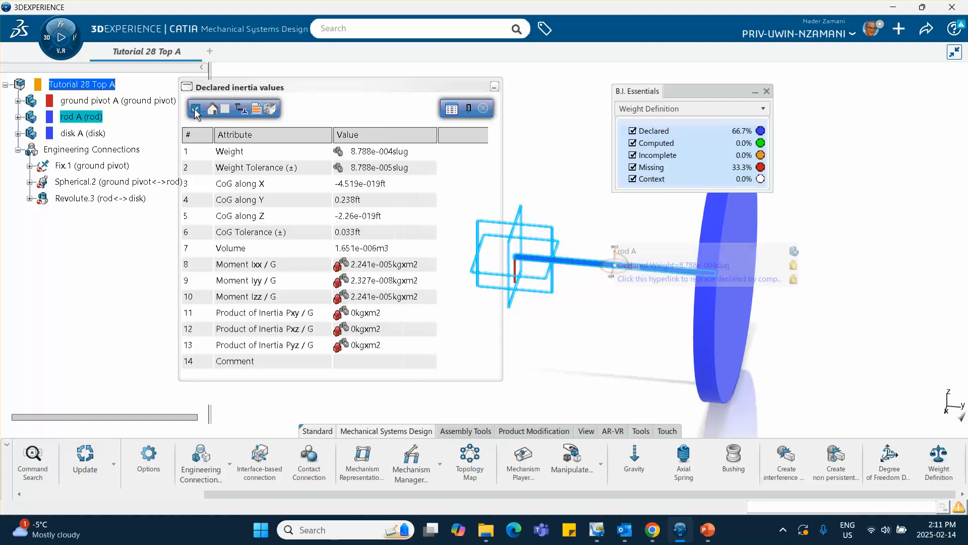
Set the rod's declared weight to 1E-6 slug and close its inertia values.
{"action": "left_click", "coordinate": [382, 156]}
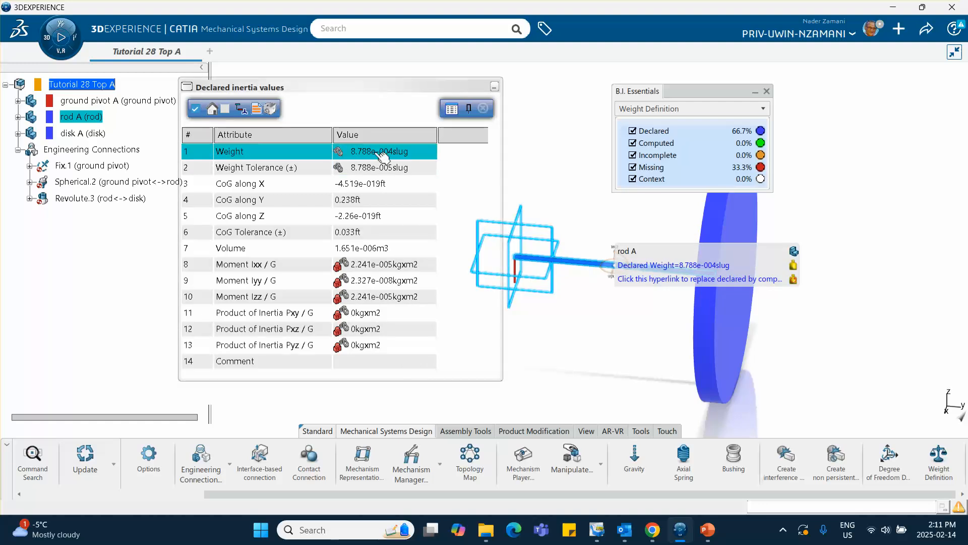
{"action": "left_click", "coordinate": [375, 151]}
{"action": "left_click_drag", "start_coordinate": [395, 152], "coordinate": [337, 151]}
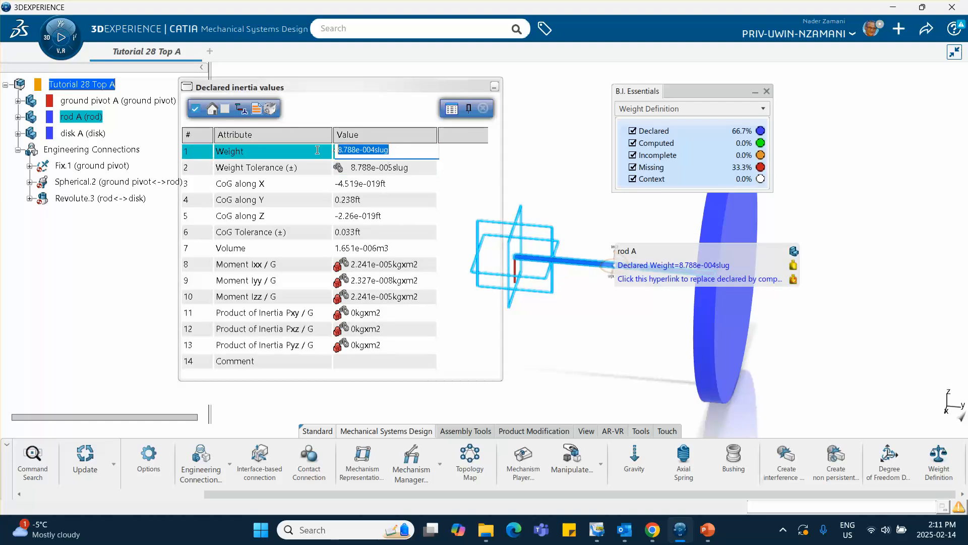
{"action": "type", "text": "1"}
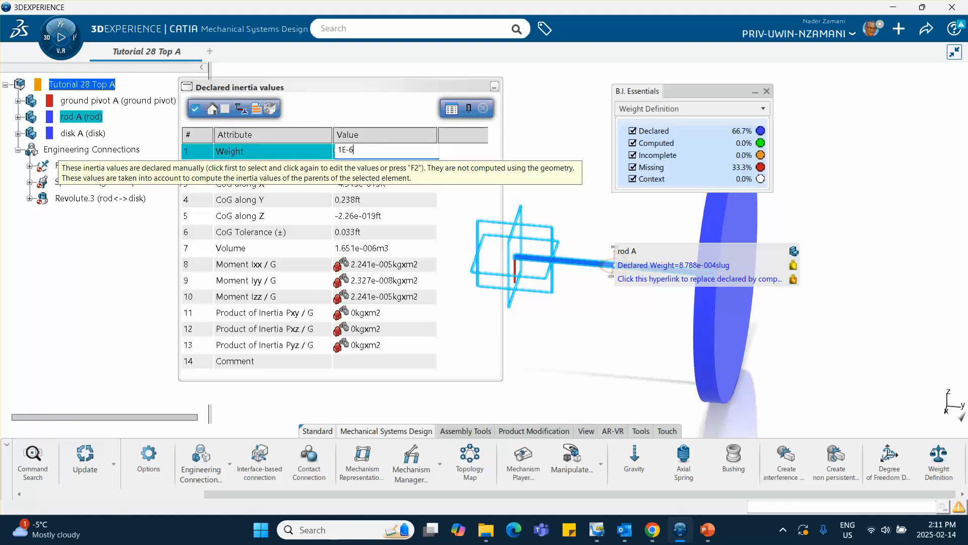
{"action": "type", "text": "E-6"}
{"action": "key", "text": "Return"}
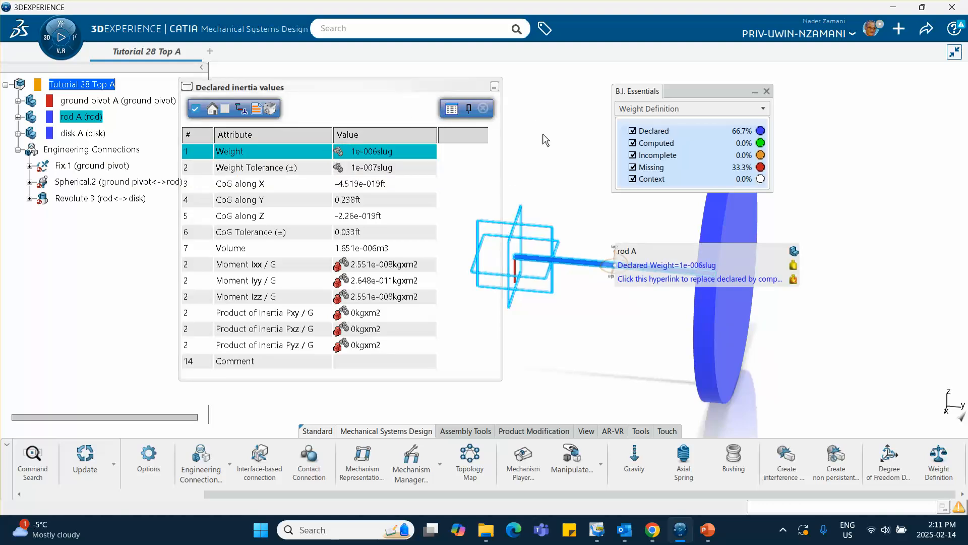
{"action": "left_click", "coordinate": [483, 108]}
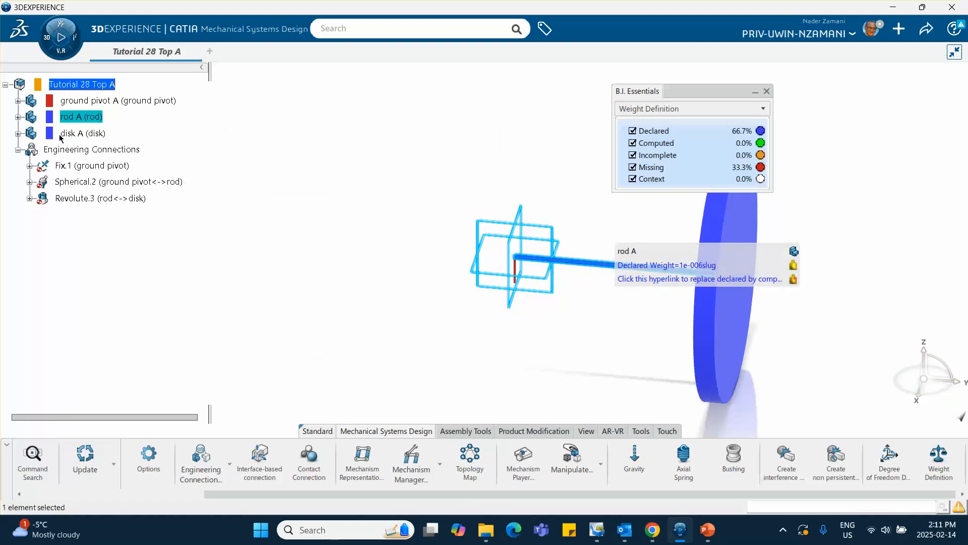
Declare the ground pivot's weight using inertia values from its geometry, checking the pivot's mass specification in the Tutorial 28 PowerPoint slides.
{"action": "left_click", "coordinate": [126, 101]}
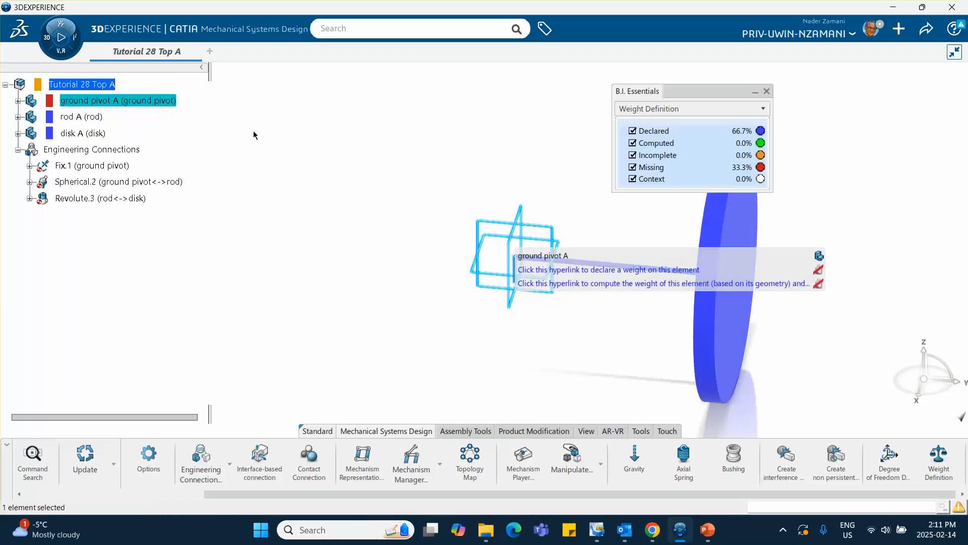
{"action": "left_click", "coordinate": [666, 270]}
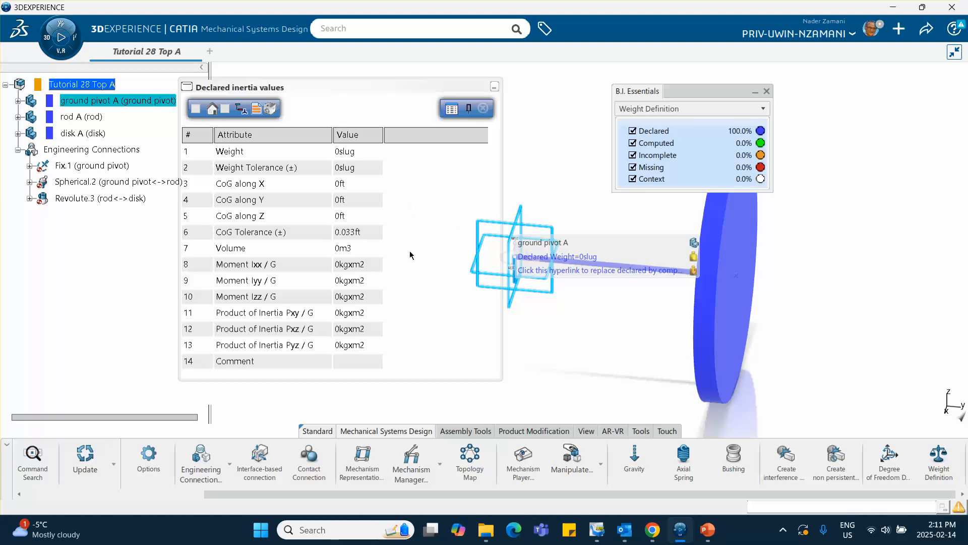
{"action": "mouse_move", "coordinate": [709, 535]}
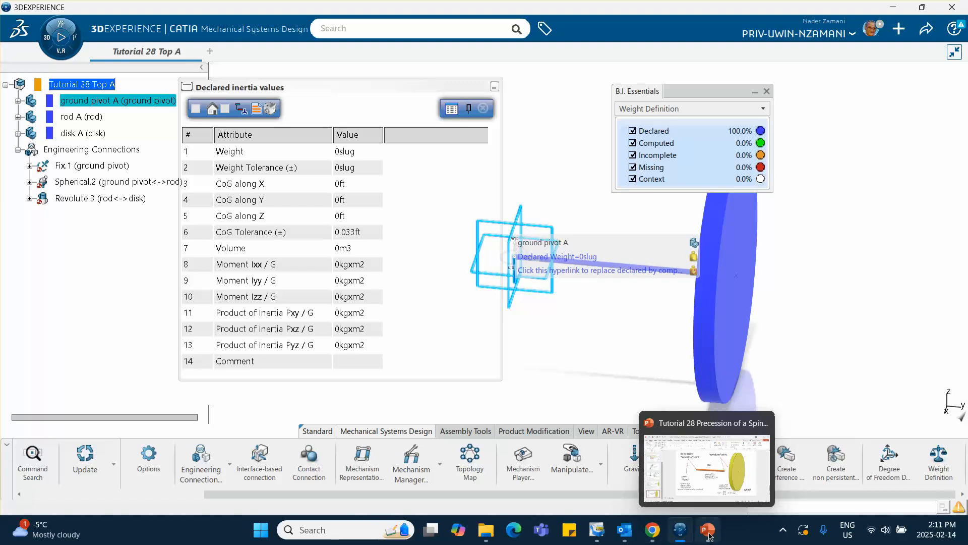
{"action": "left_click", "coordinate": [708, 535]}
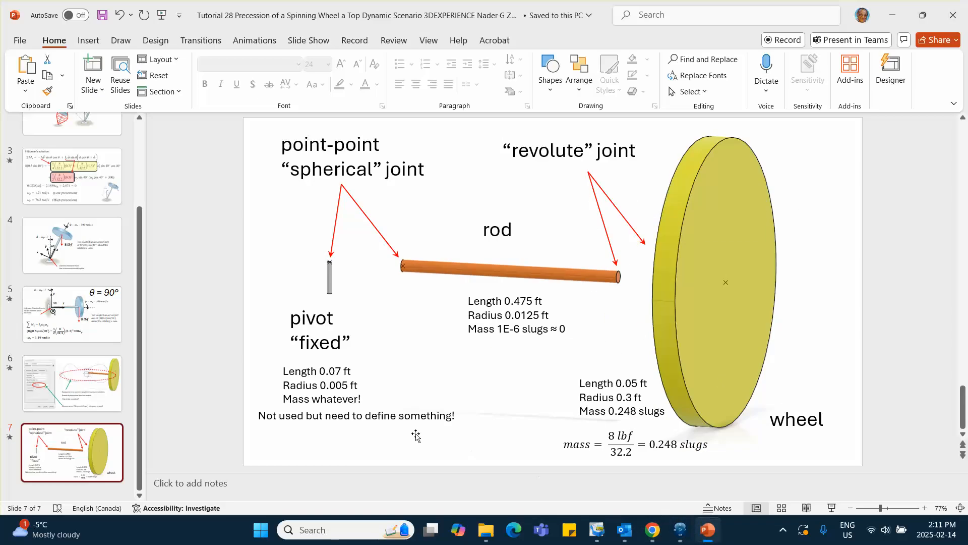
{"action": "left_click", "coordinate": [893, 15]}
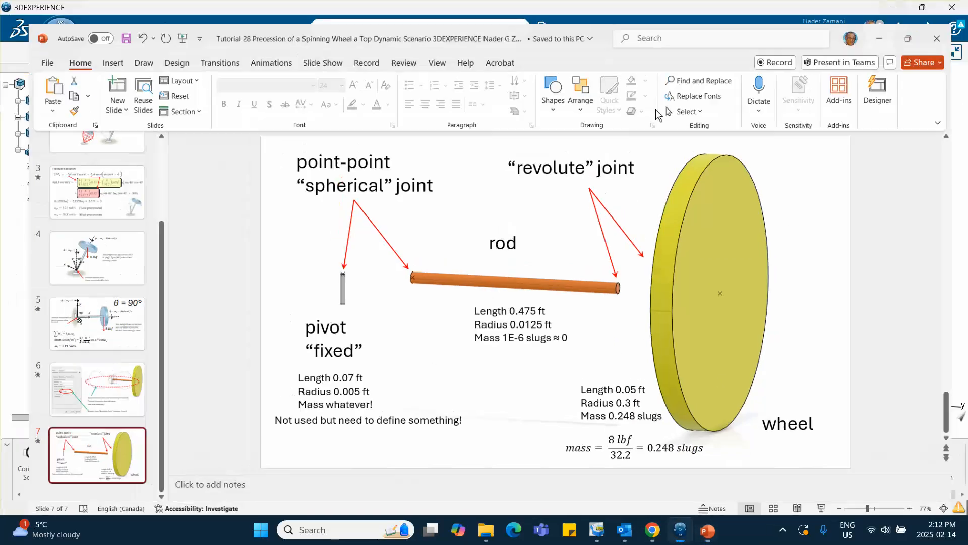
{"action": "left_click", "coordinate": [196, 107]}
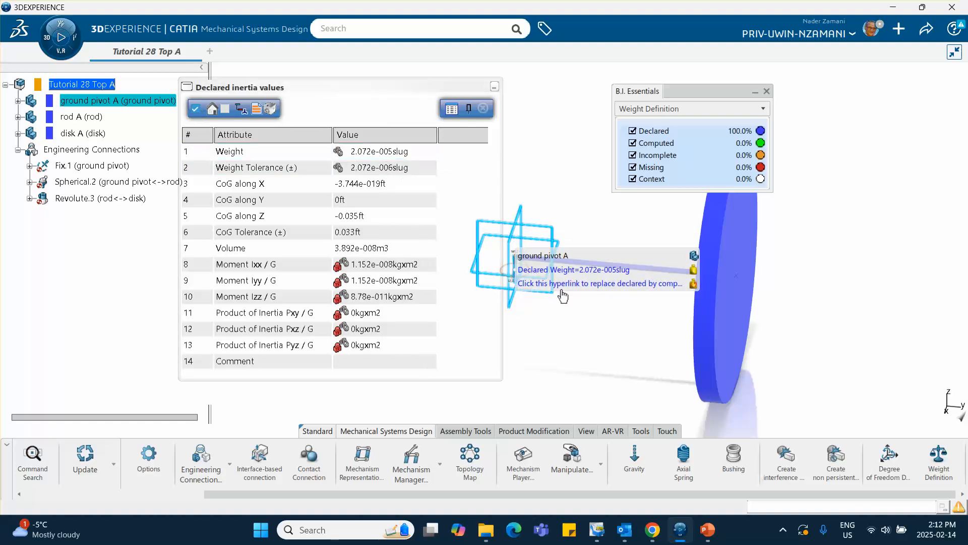
{"action": "left_click", "coordinate": [484, 108]}
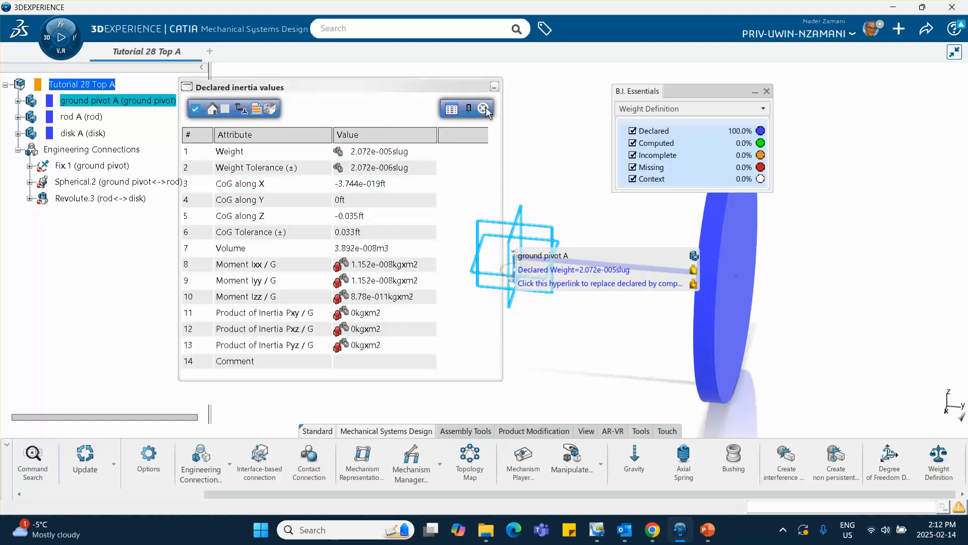
Close the Weight Definition analysis and save the Tutorial 28 Top assembly.
{"action": "middle_click_drag", "start_coordinate": [661, 230], "coordinate": [373, 220]}
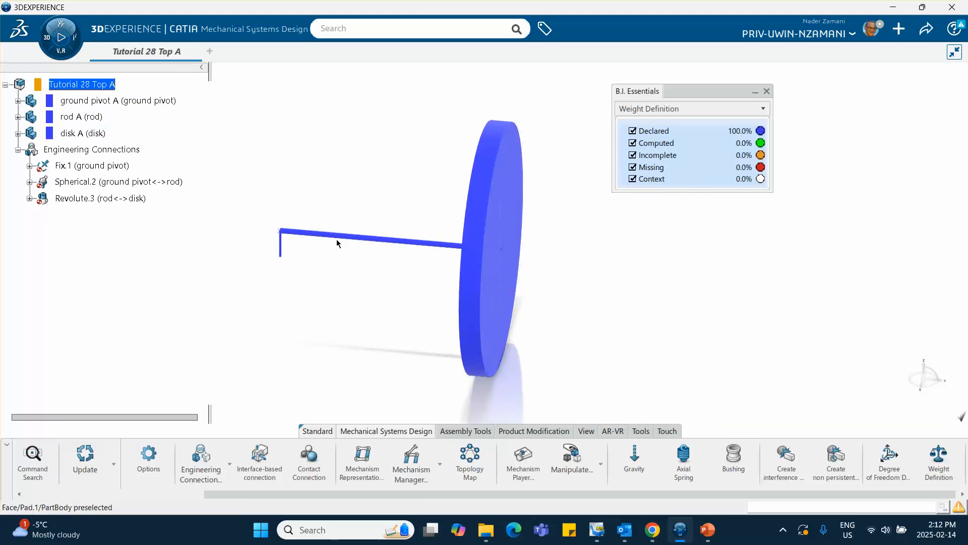
{"action": "left_click", "coordinate": [767, 92]}
{"action": "left_click", "coordinate": [925, 25]}
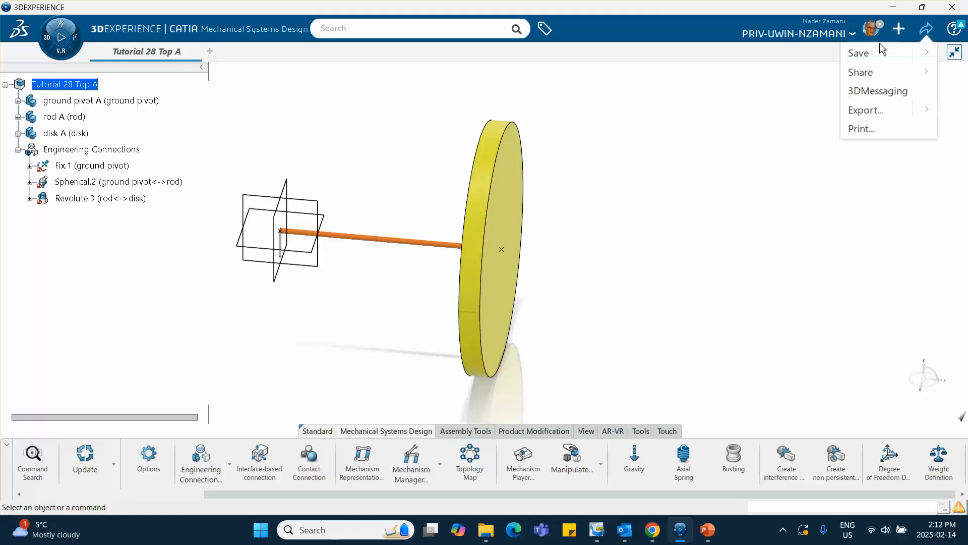
{"action": "left_click", "coordinate": [860, 53]}
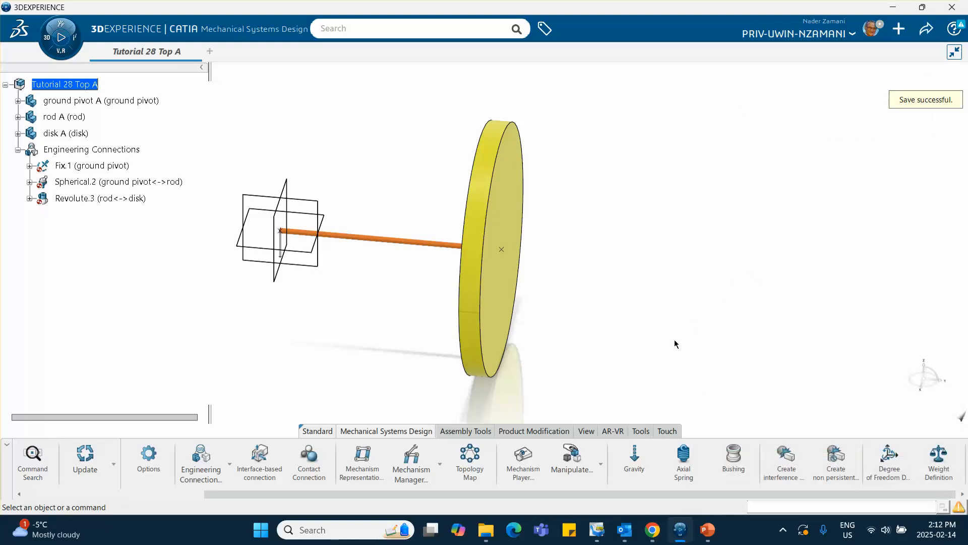
Create a Mechanism Representation in the assembly with the default title and Normal Range design range.
{"action": "left_click", "coordinate": [363, 463]}
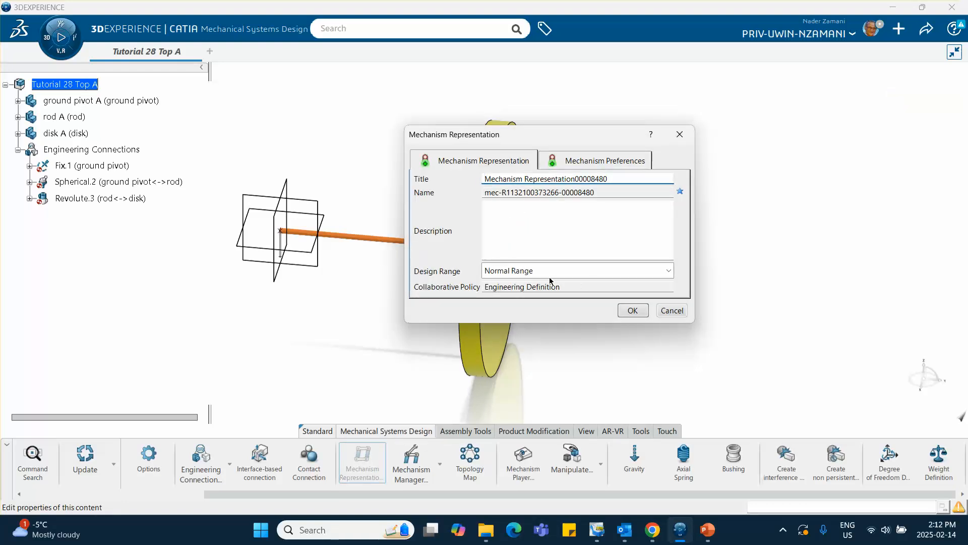
{"action": "left_click", "coordinate": [633, 310]}
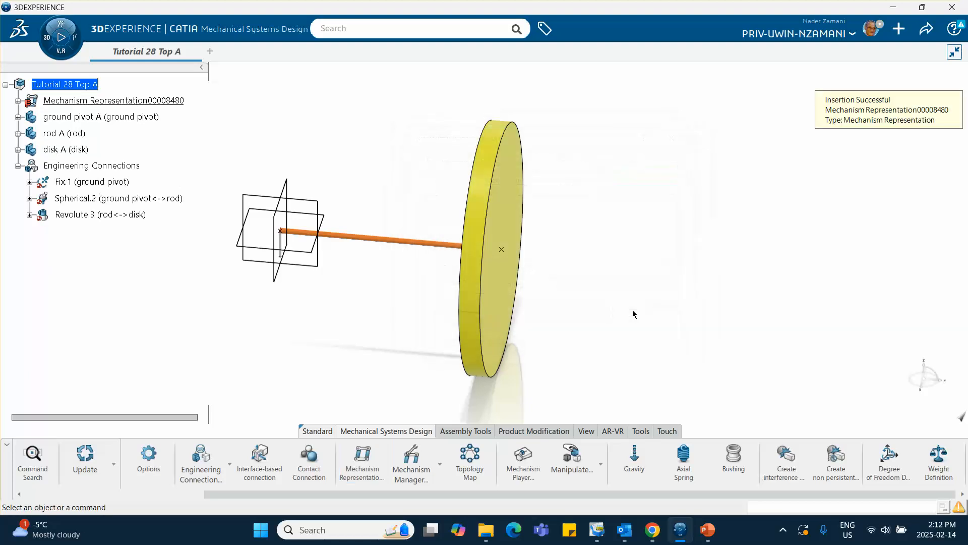
Review the joints in the Mechanism Manager, and create a Kinematics Simulation of Tutorial 28 Top A in Mechanical Systems Experience without a new mechanism or scenario.
{"action": "left_click", "coordinate": [418, 462]}
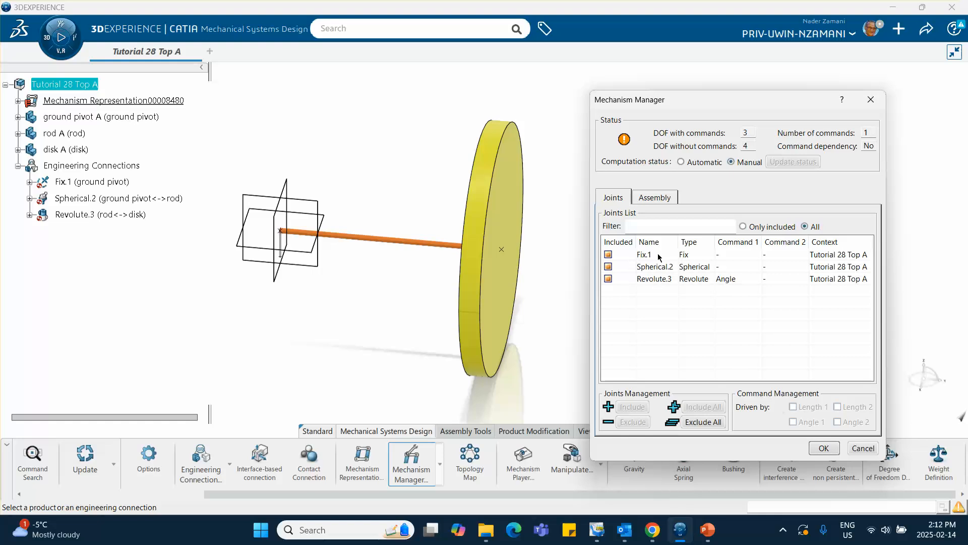
{"action": "left_click", "coordinate": [825, 449]}
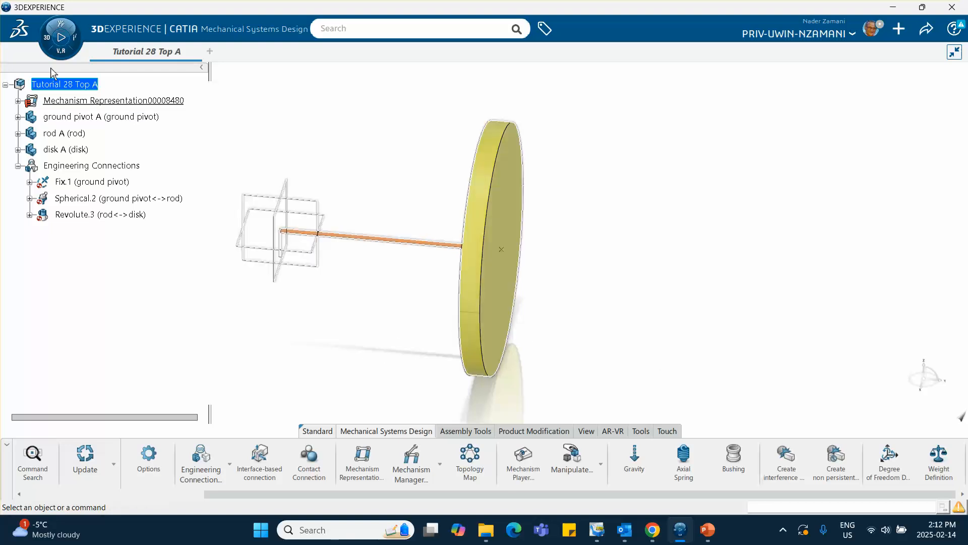
{"action": "left_click", "coordinate": [47, 40]}
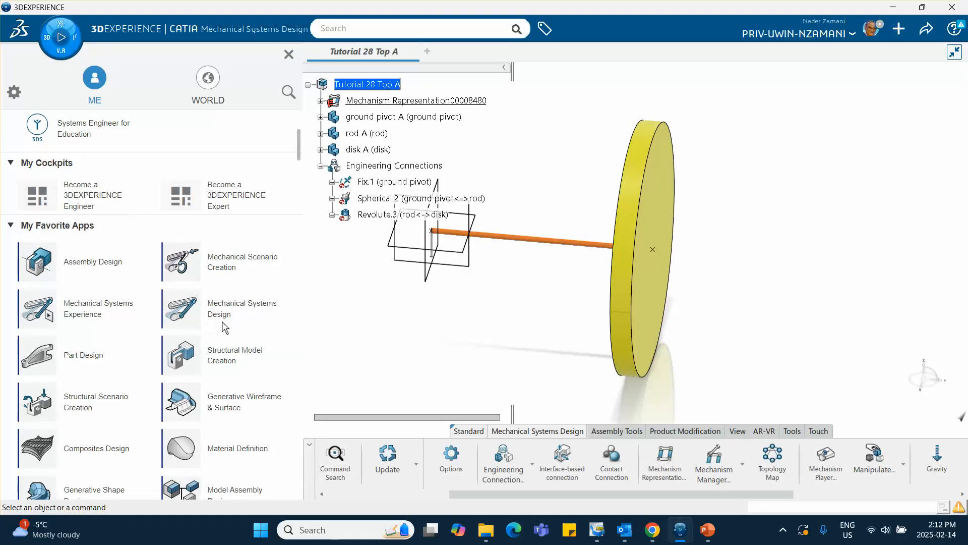
{"action": "left_click", "coordinate": [117, 312]}
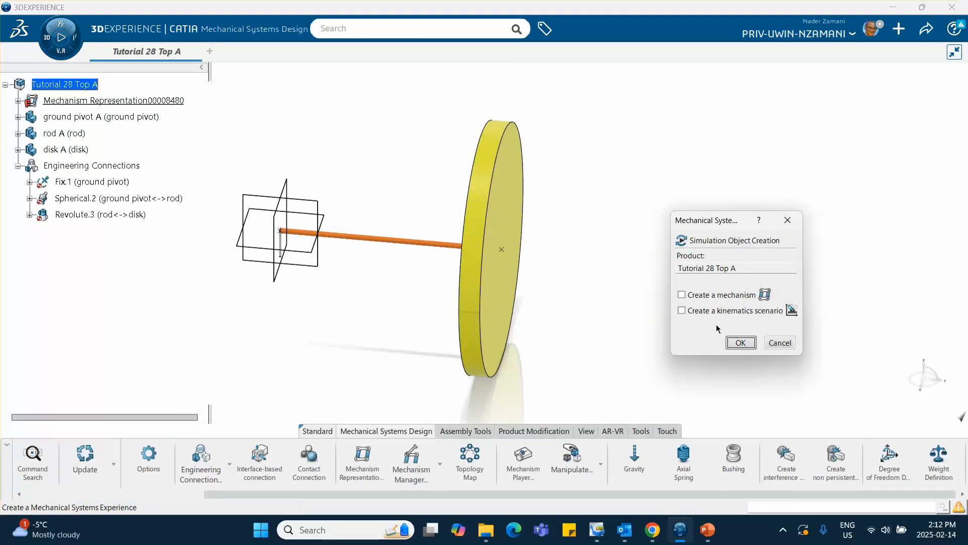
{"action": "left_click", "coordinate": [746, 348]}
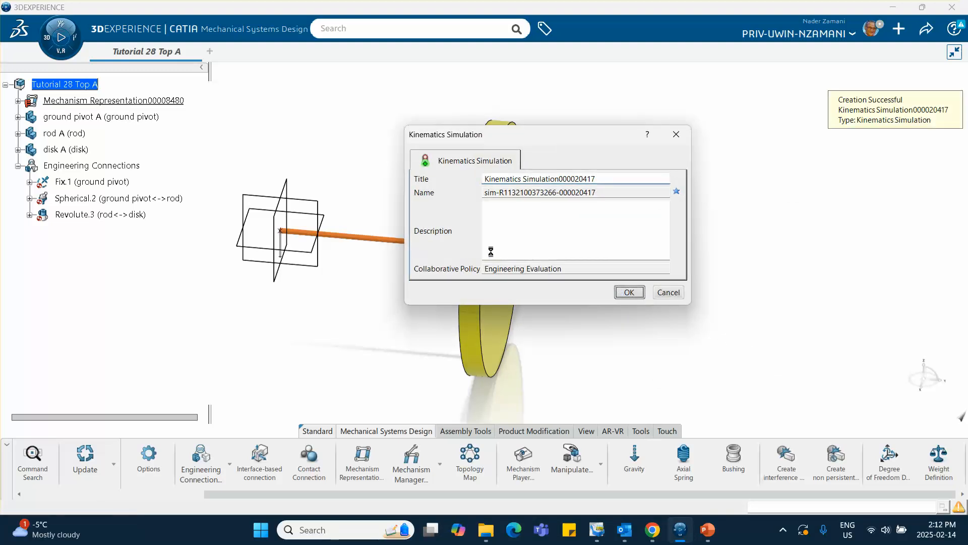
{"action": "left_click", "coordinate": [44, 145]}
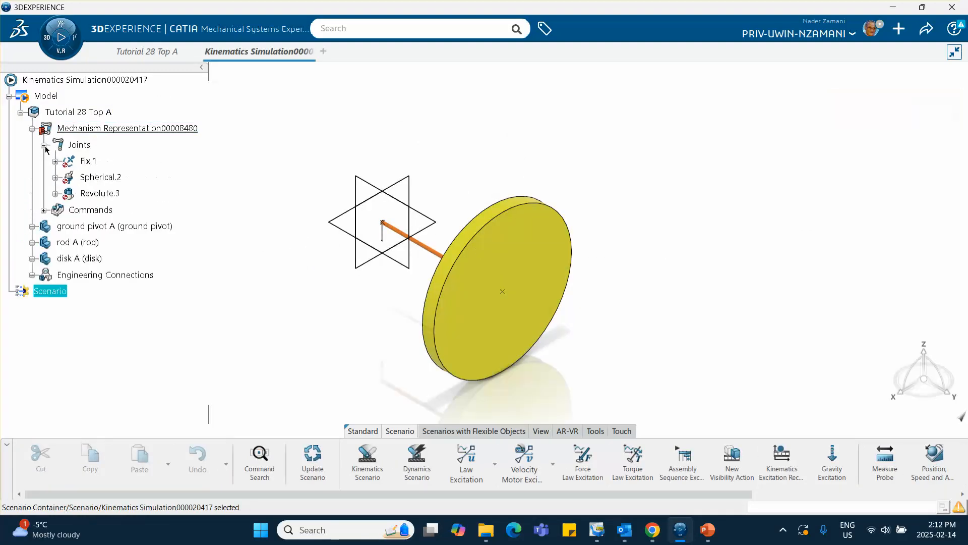
{"action": "left_click", "coordinate": [44, 211]}
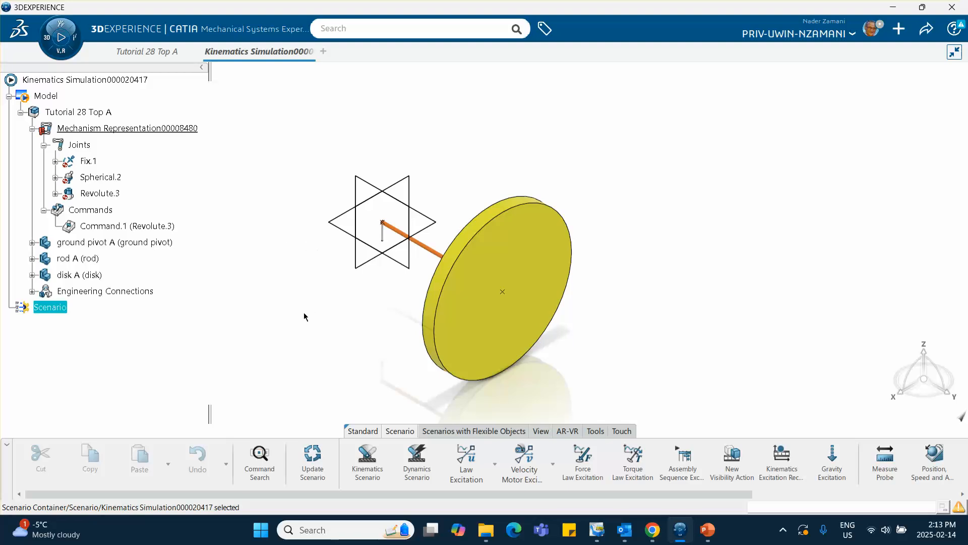
Add a Position, Speed and Acceleration probe at the disk's center point, with Tutorial 28 Top A as reference product.
{"action": "left_click", "coordinate": [932, 463]}
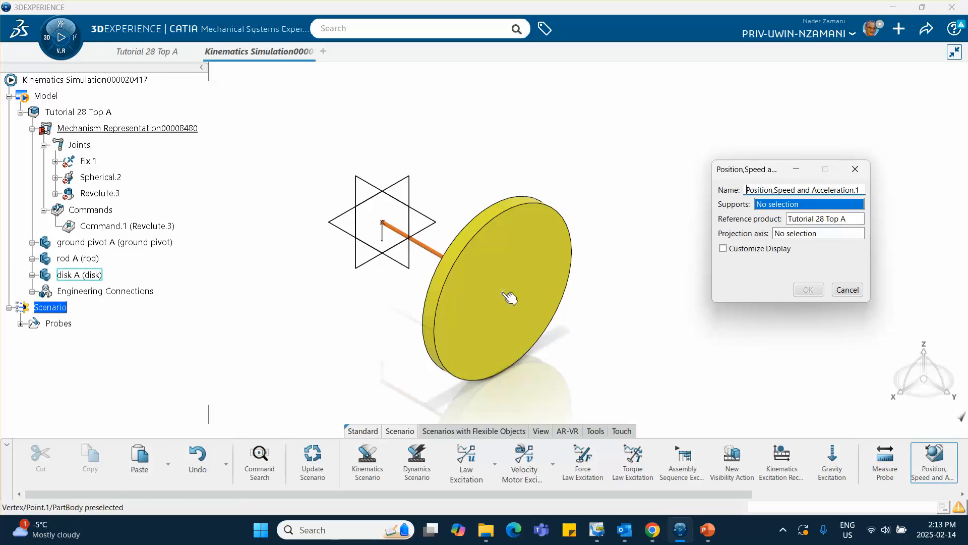
{"action": "left_click", "coordinate": [505, 294]}
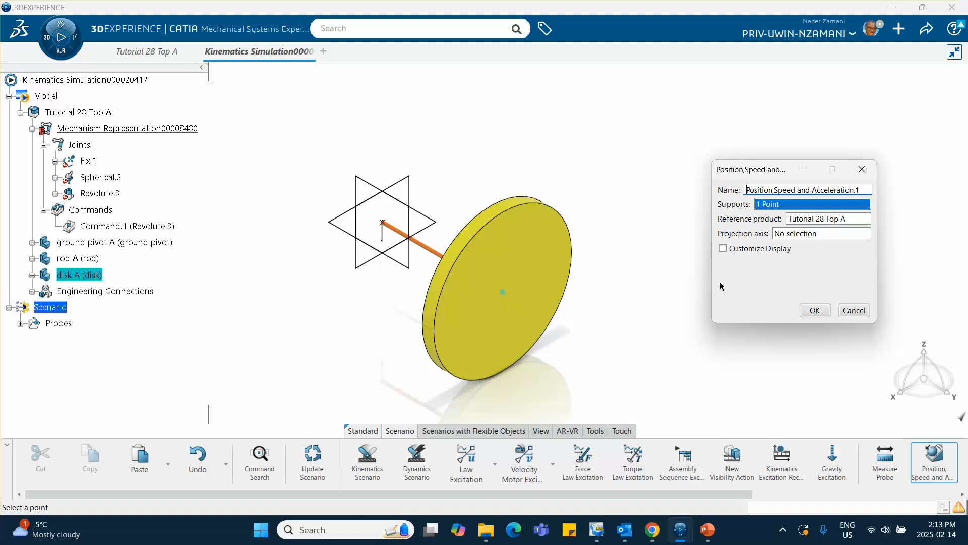
{"action": "left_click", "coordinate": [813, 309]}
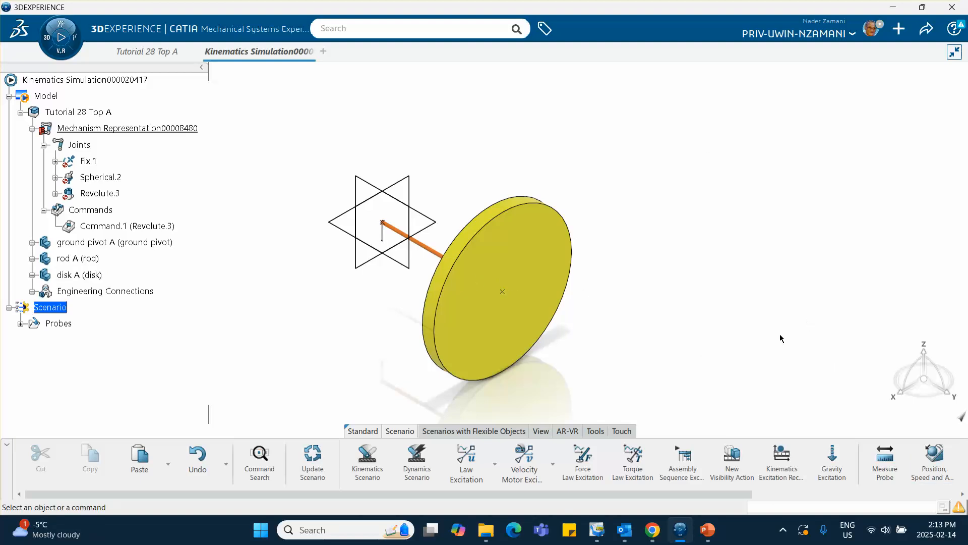
Add a gravity excitation with X and Y at 0 ft/s² and Z at about -32 ft/s².
{"action": "left_click", "coordinate": [833, 472]}
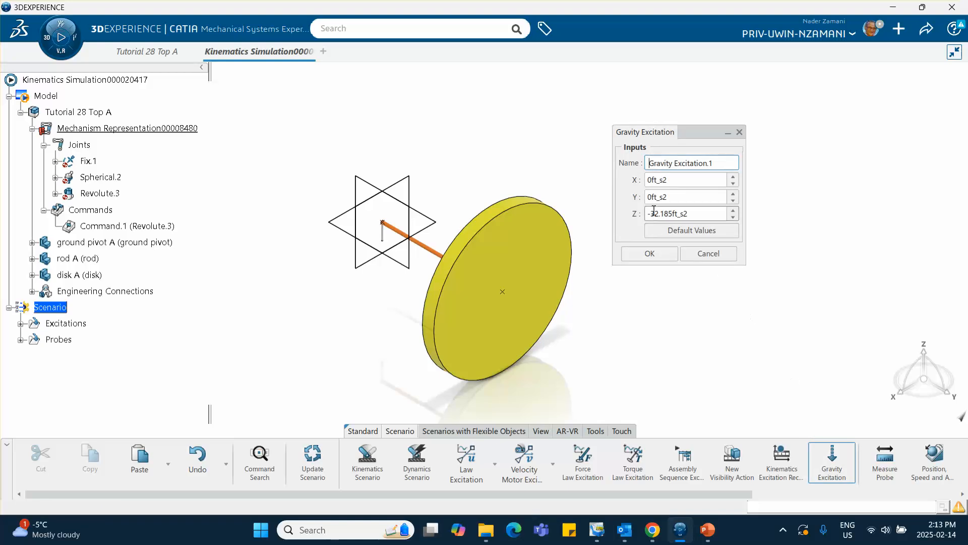
{"action": "left_click_drag", "start_coordinate": [696, 214], "coordinate": [618, 207]}
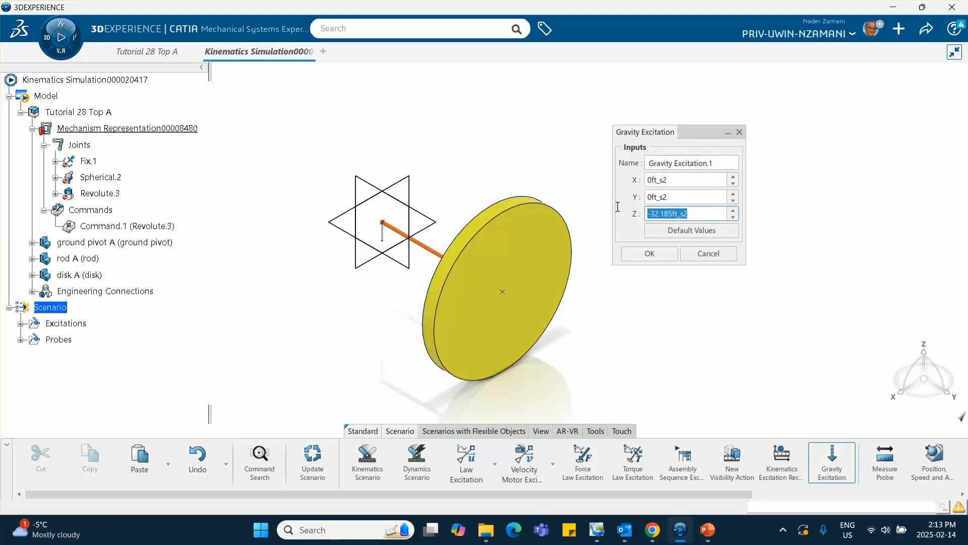
{"action": "type", "text": "-32.2"}
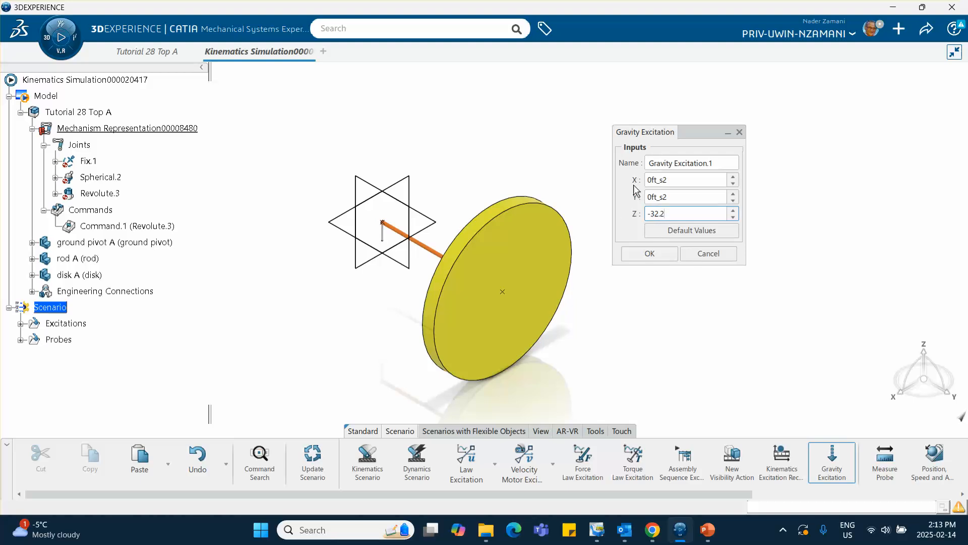
{"action": "left_click", "coordinate": [693, 299]}
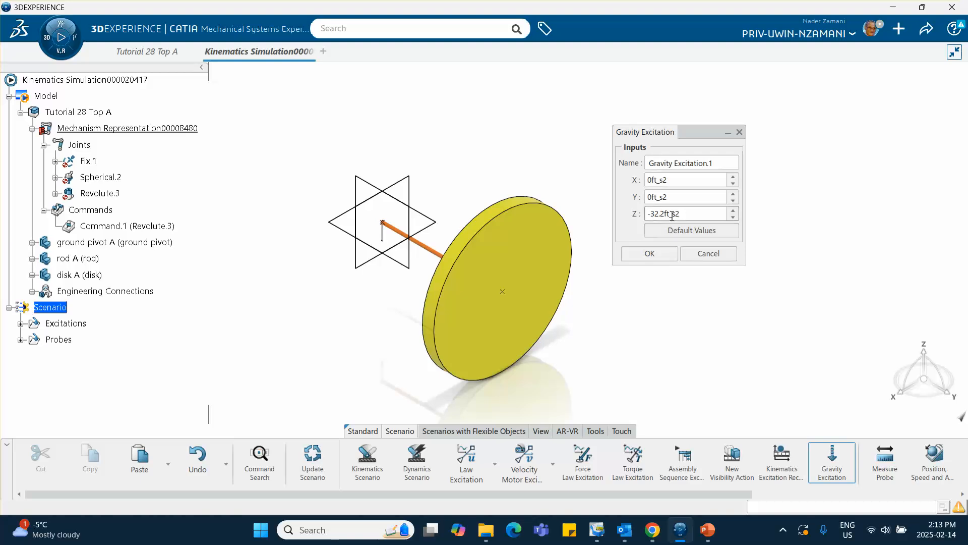
{"action": "left_click", "coordinate": [654, 216]}
{"action": "left_click", "coordinate": [651, 253]}
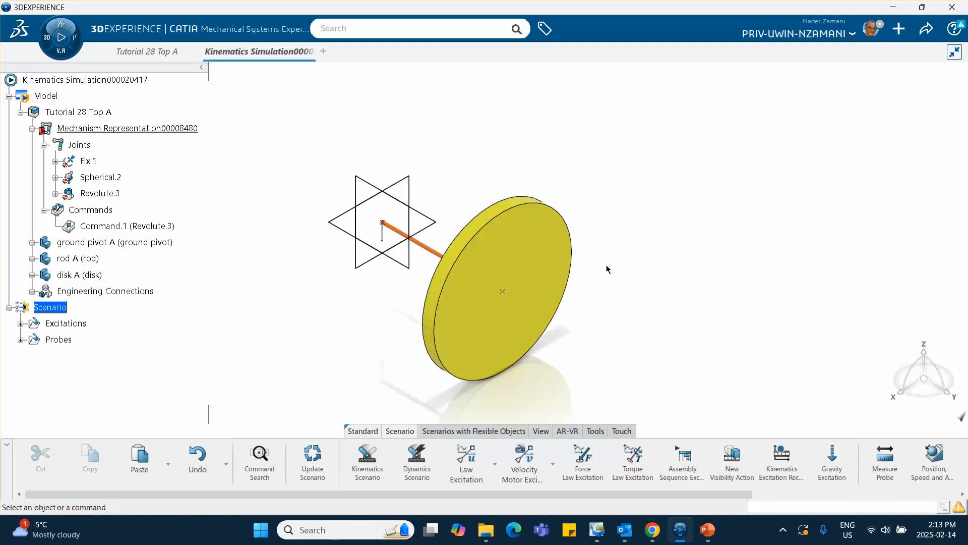
Add a Velocity Motor Excitation on Command.1 (Revolute.3) with a constant angular speed of 300 rad/s.
{"action": "middle_click_drag", "start_coordinate": [317, 290], "coordinate": [390, 321]}
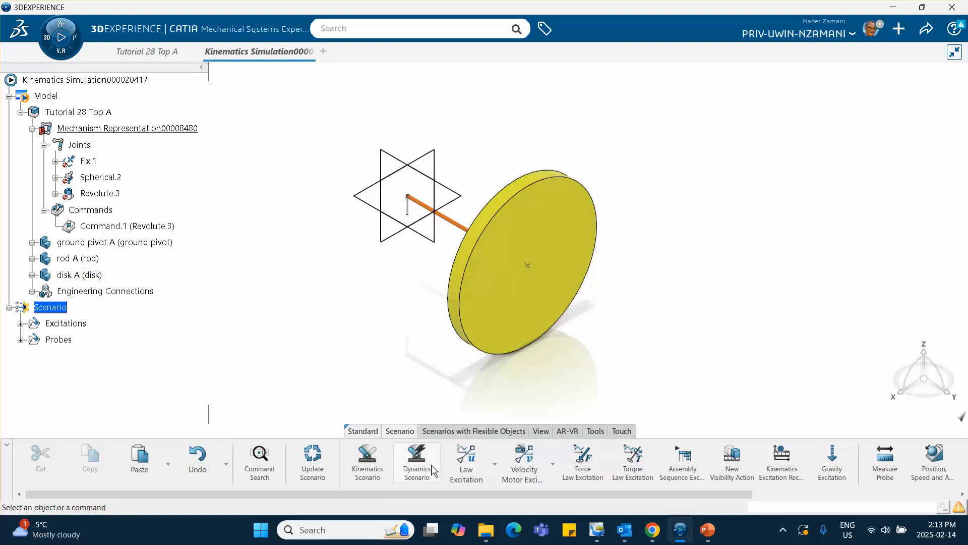
{"action": "left_click", "coordinate": [553, 465]}
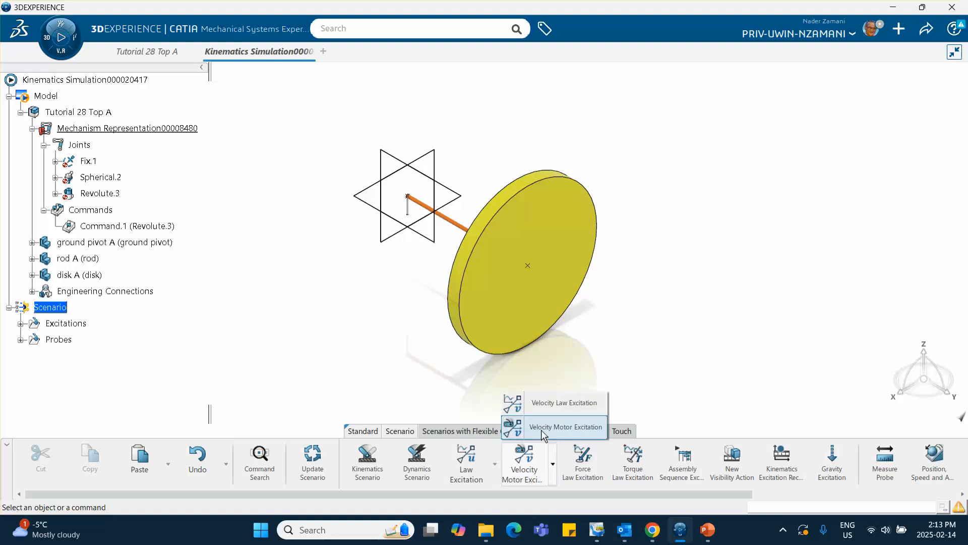
{"action": "left_click", "coordinate": [564, 429]}
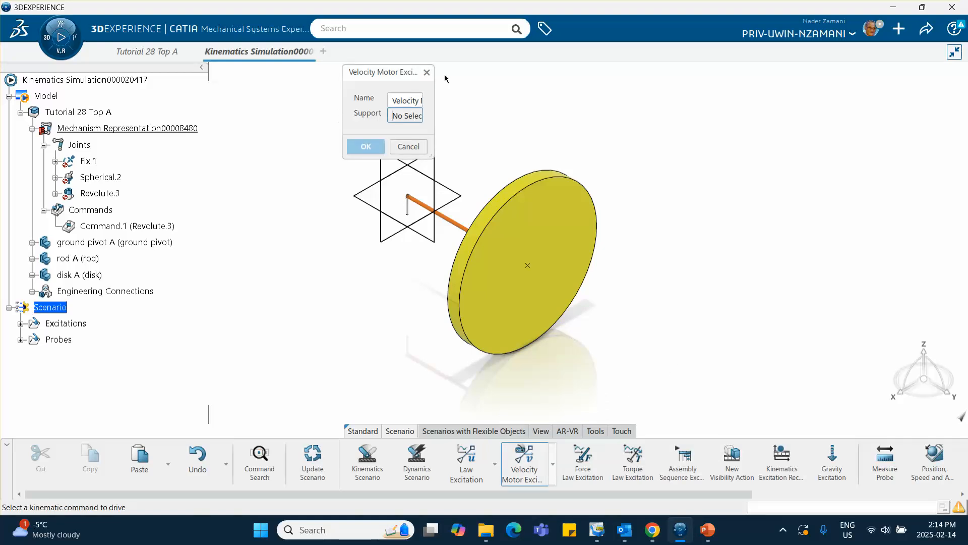
{"action": "left_click_drag", "start_coordinate": [432, 87], "coordinate": [531, 89]}
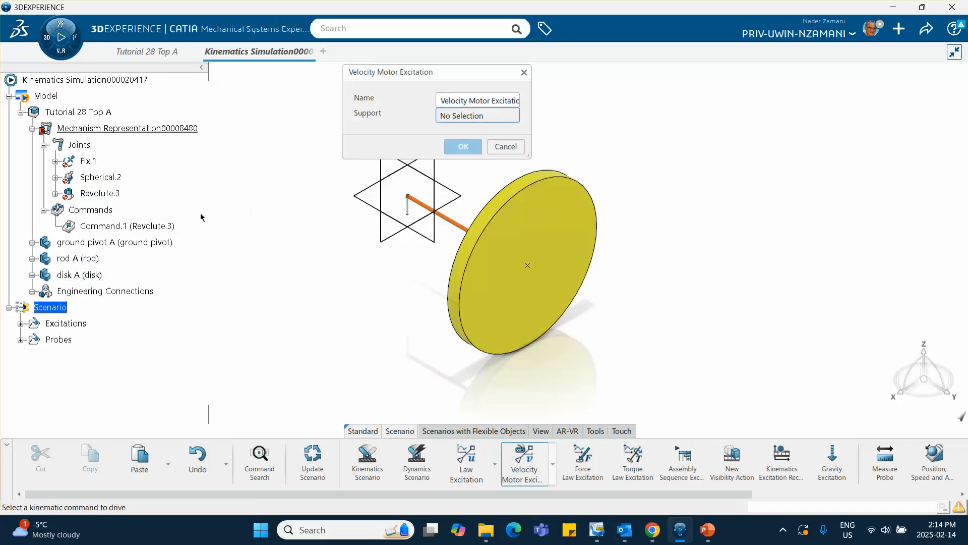
{"action": "left_click", "coordinate": [171, 230]}
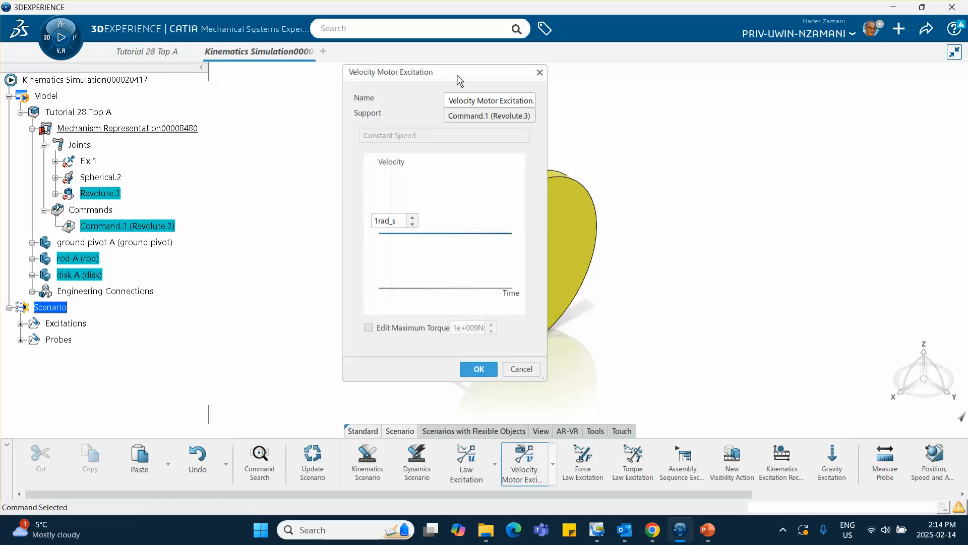
{"action": "left_click_drag", "start_coordinate": [457, 75], "coordinate": [731, 91]}
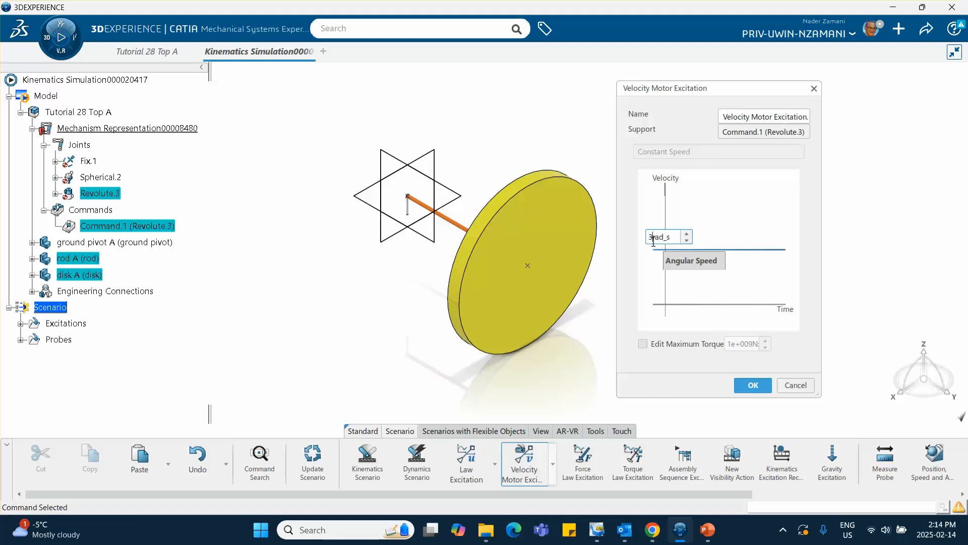
{"action": "type", "text": "00"}
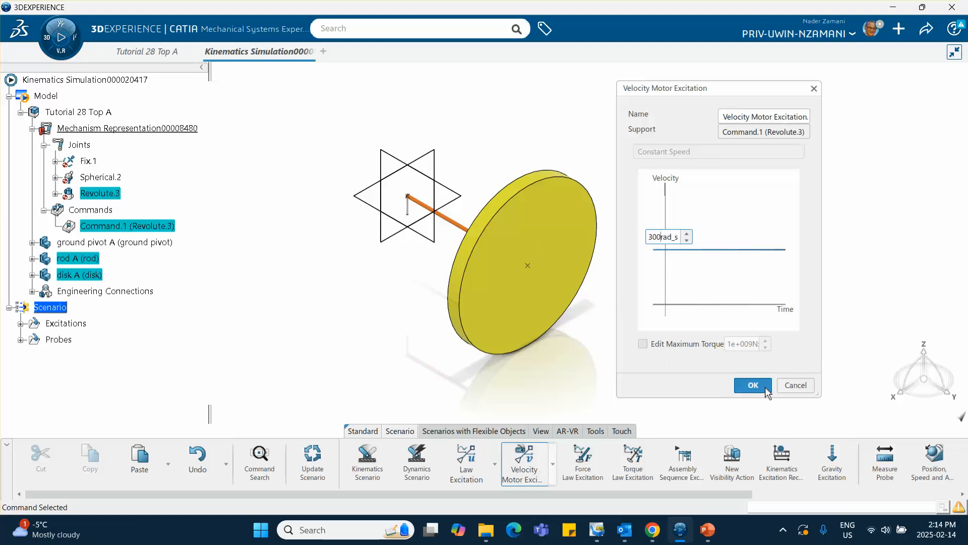
{"action": "left_click", "coordinate": [753, 385]}
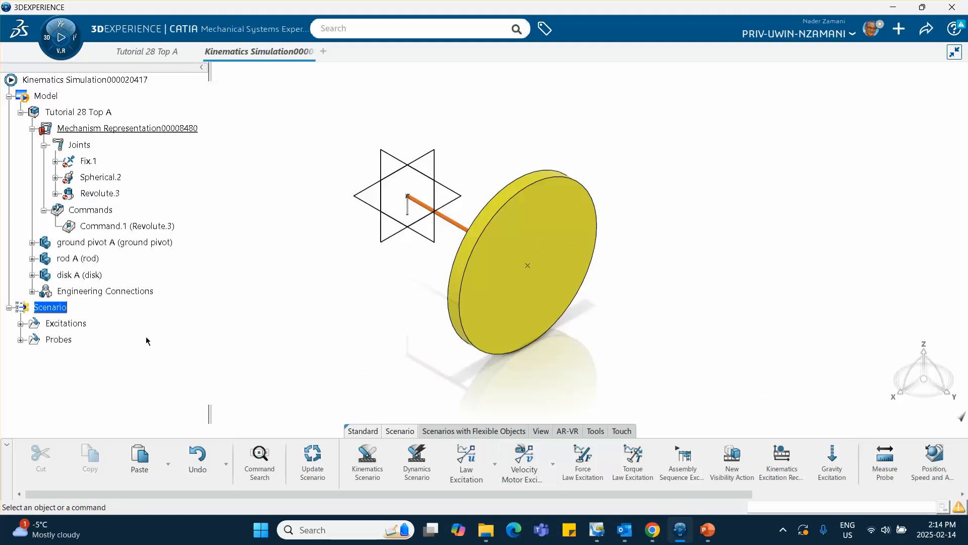
Start a Dynamics Scenario that references both the gravity excitation and the velocity motor excitation.
{"action": "left_click", "coordinate": [20, 323]}
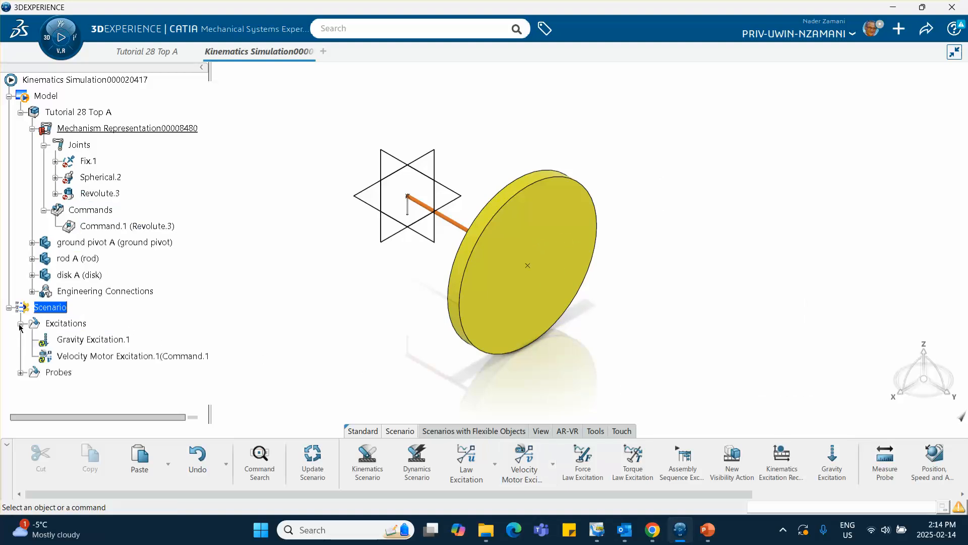
{"action": "scroll", "coordinate": [76, 283], "scroll_direction": "down", "scroll_amount": 3}
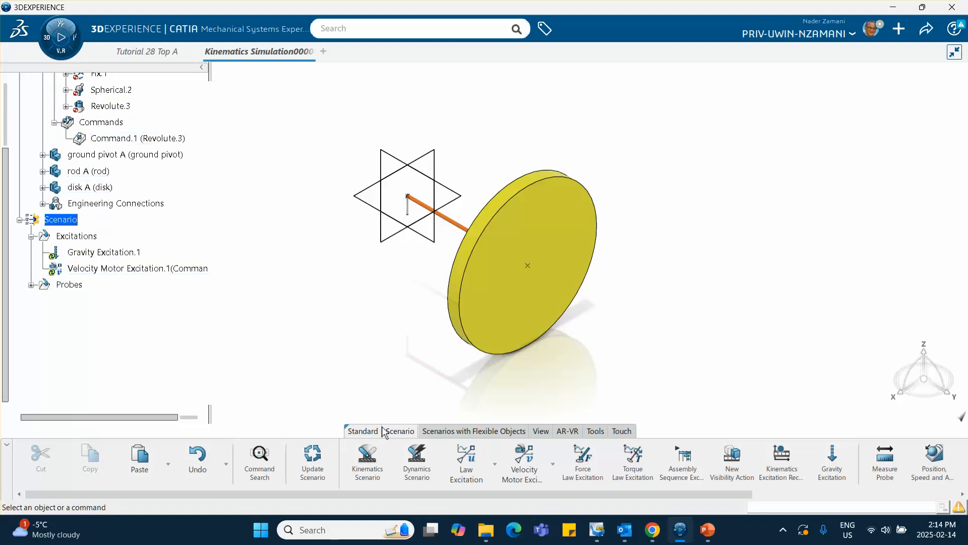
{"action": "left_click", "coordinate": [419, 465]}
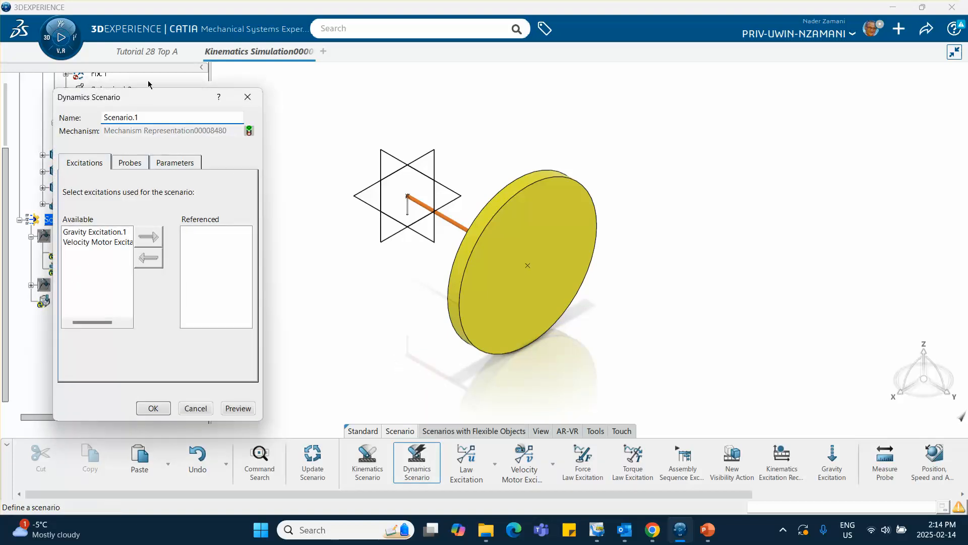
{"action": "left_click_drag", "start_coordinate": [154, 99], "coordinate": [725, 81]}
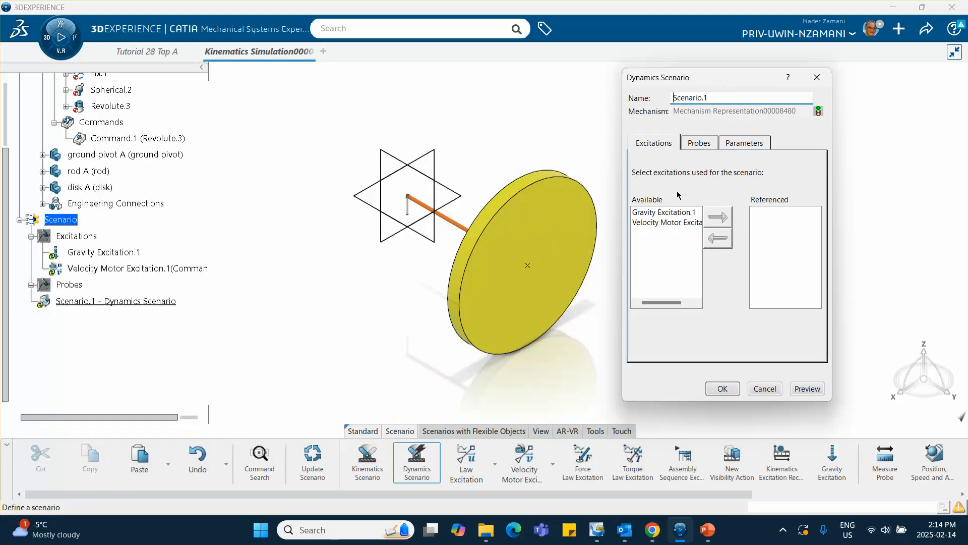
{"action": "left_click", "coordinate": [662, 213]}
{"action": "left_click", "coordinate": [717, 217]}
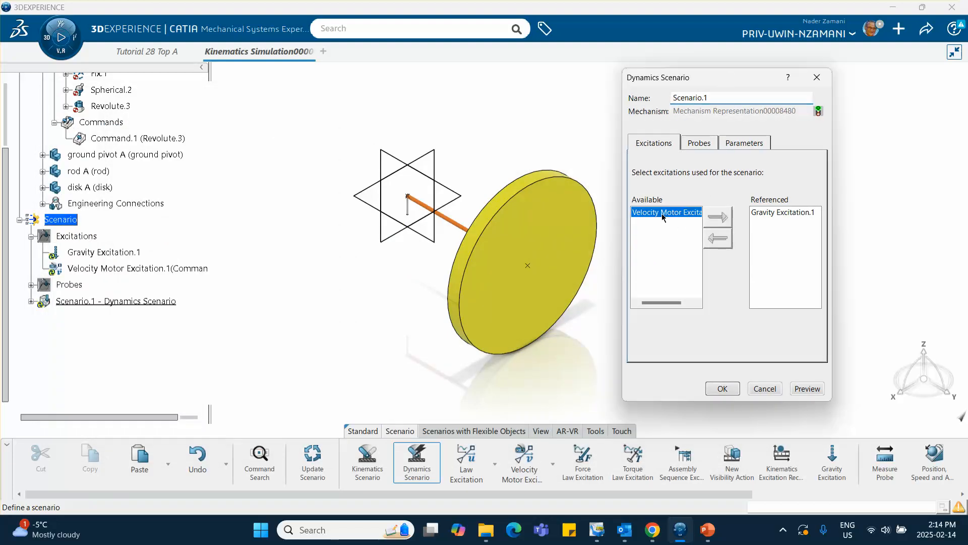
{"action": "left_click", "coordinate": [718, 222]}
Reference the disk's Position, Speed and Acceleration probe in the dynamics scenario.
{"action": "left_click", "coordinate": [699, 142]}
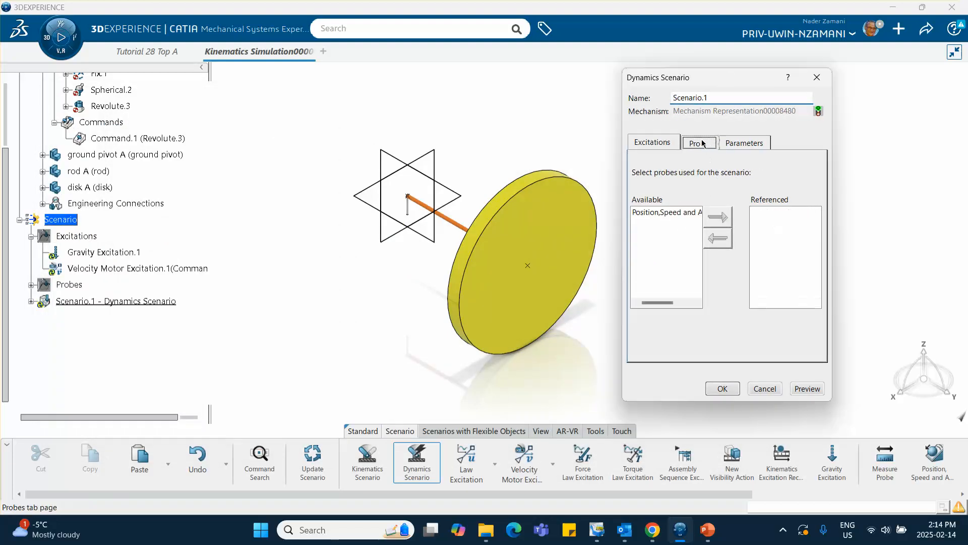
{"action": "left_click", "coordinate": [656, 212]}
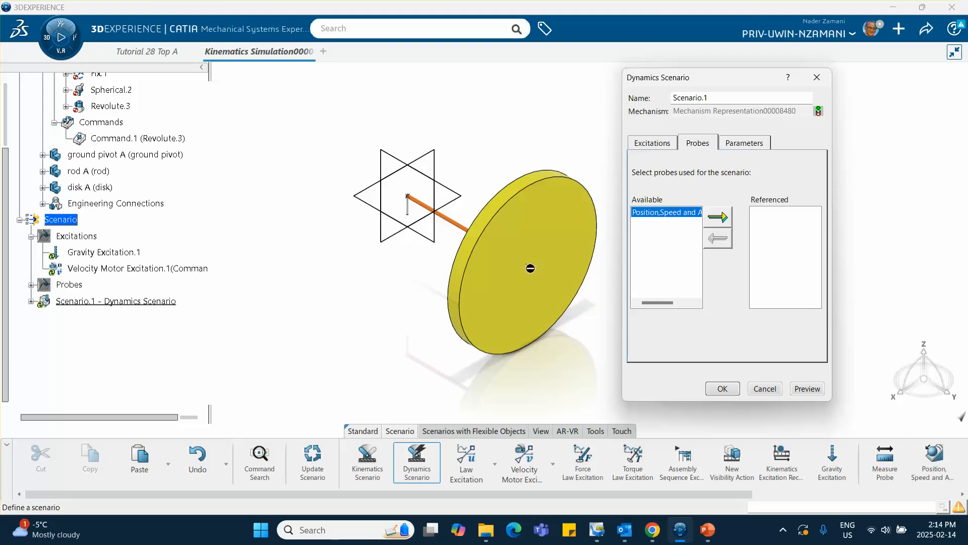
{"action": "left_click", "coordinate": [716, 219]}
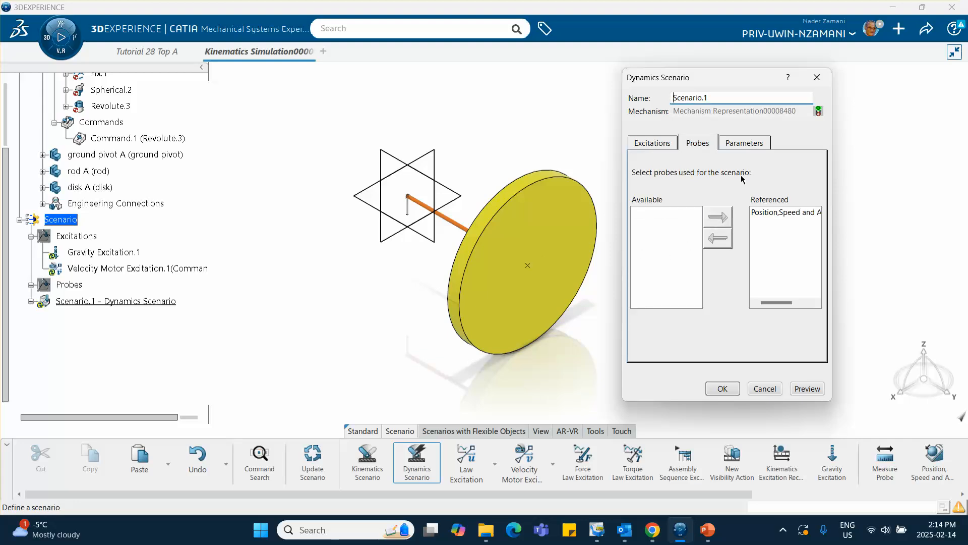
Open the scenario's simulation parameters and consult the Dynamics Scenario settings on slide 6 in PowerPoint, returning to 3DEXPERIENCE.
{"action": "left_click", "coordinate": [752, 144]}
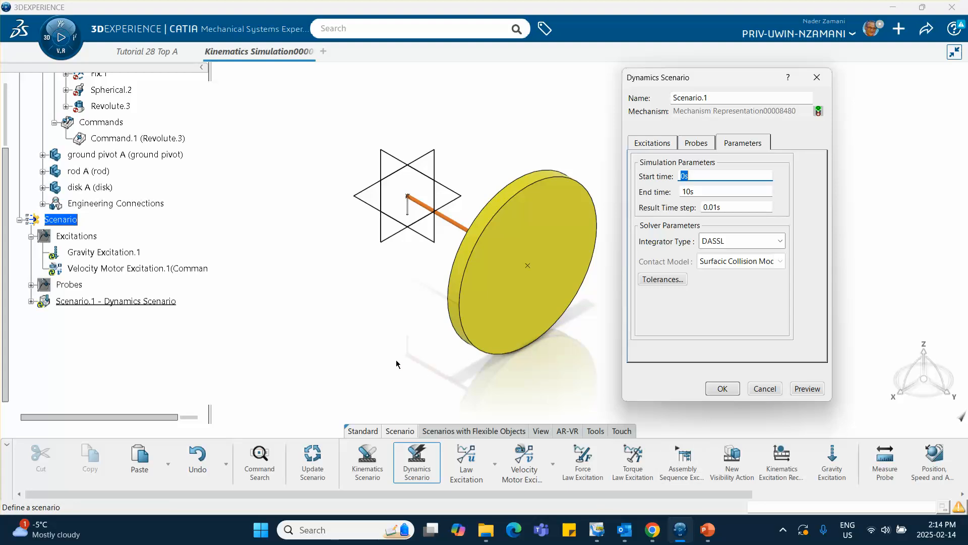
{"action": "left_click", "coordinate": [708, 530]}
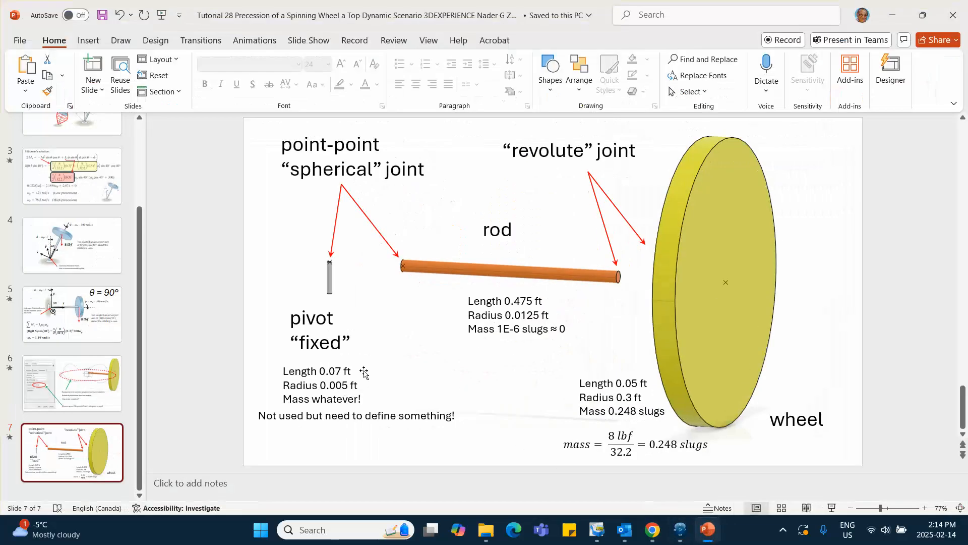
{"action": "left_click", "coordinate": [84, 365]}
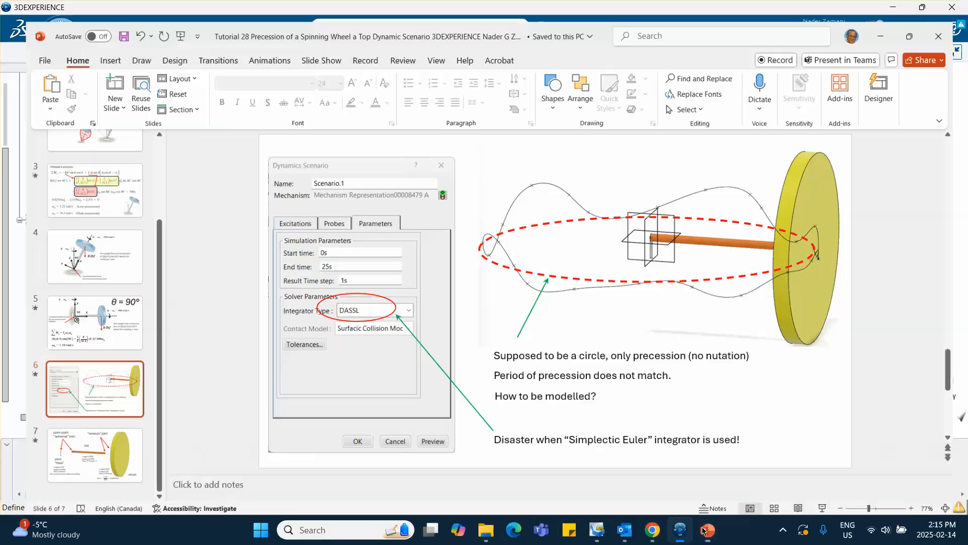
{"action": "left_click", "coordinate": [680, 529]}
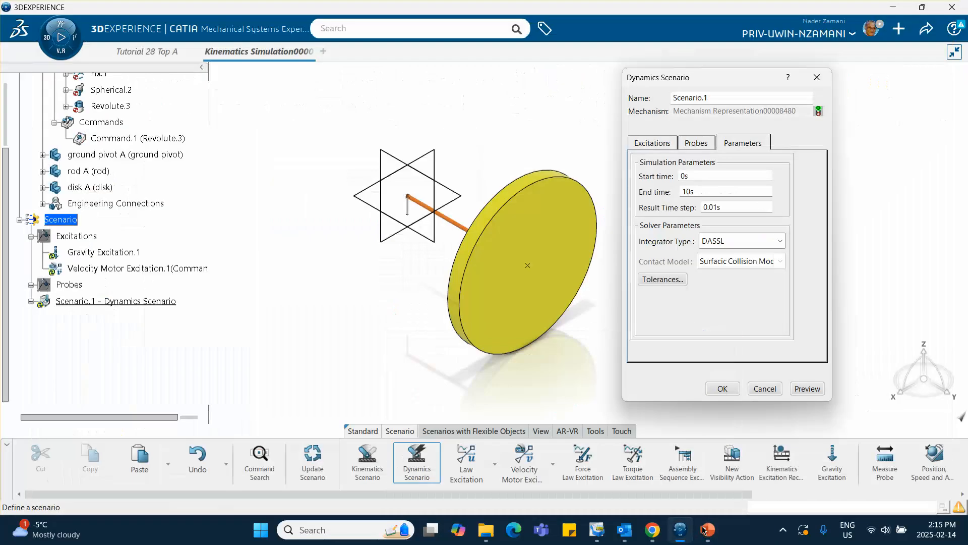
Set the dynamics scenario's end time to 25 s and its result time step to 1 s.
{"action": "double_click", "coordinate": [706, 192]}
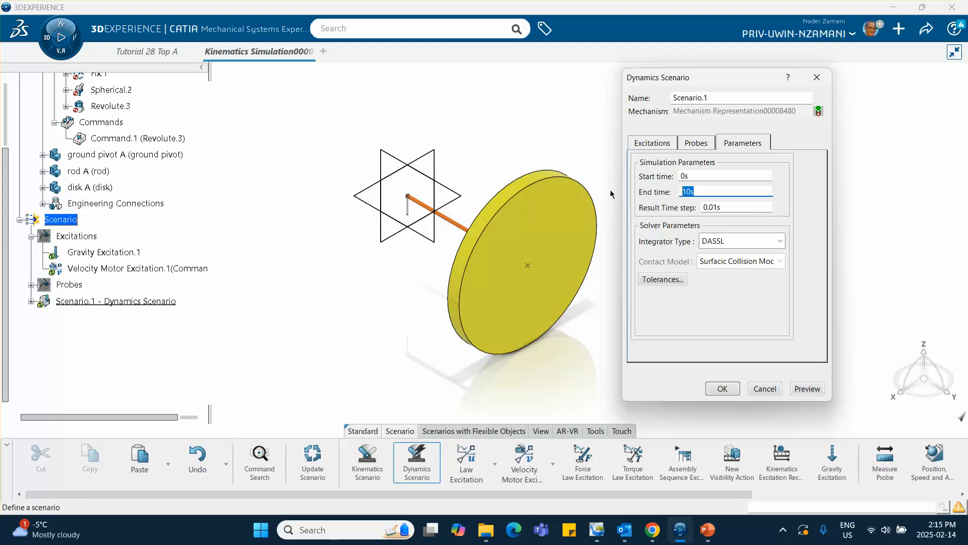
{"action": "type", "text": "25"}
{"action": "left_click", "coordinate": [729, 208]}
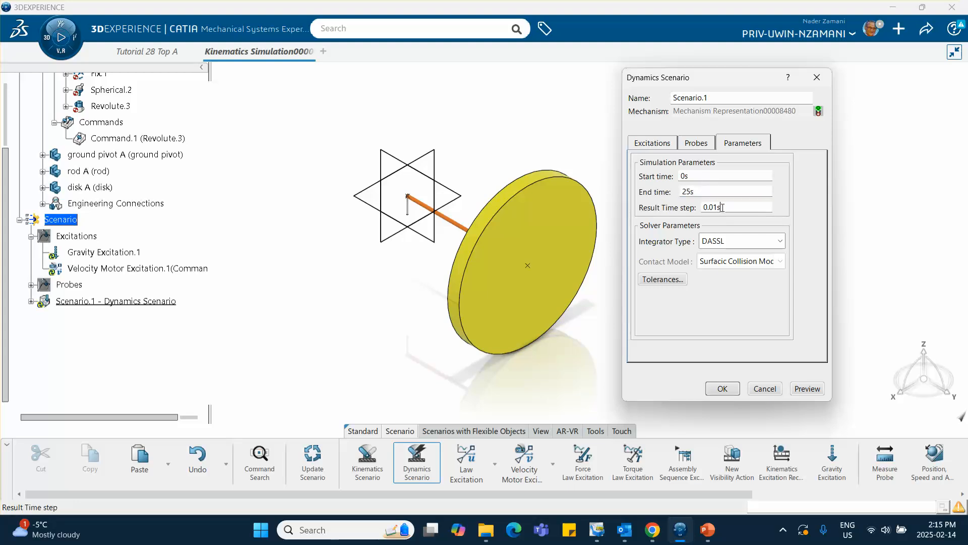
{"action": "double_click", "coordinate": [730, 208]}
{"action": "type", "text": "1"}
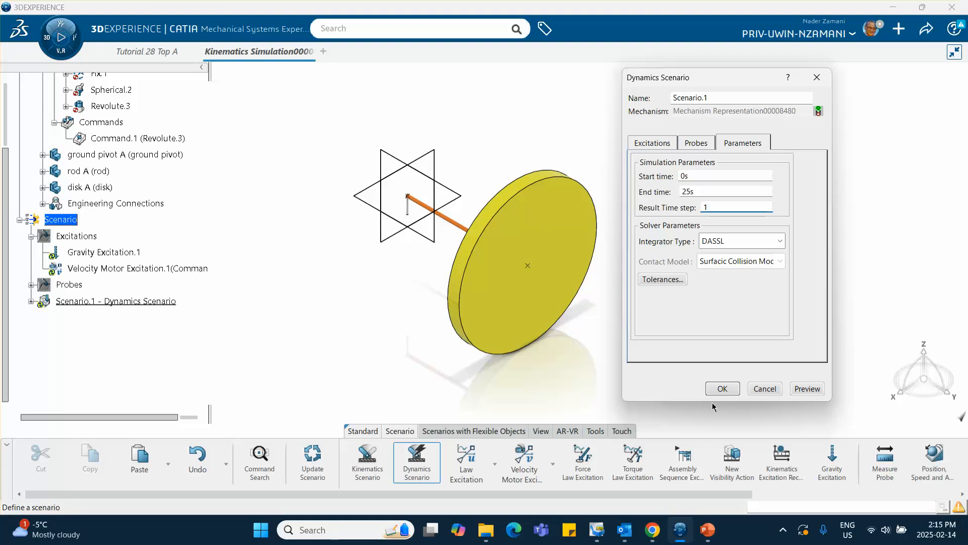
{"action": "left_click", "coordinate": [726, 390]}
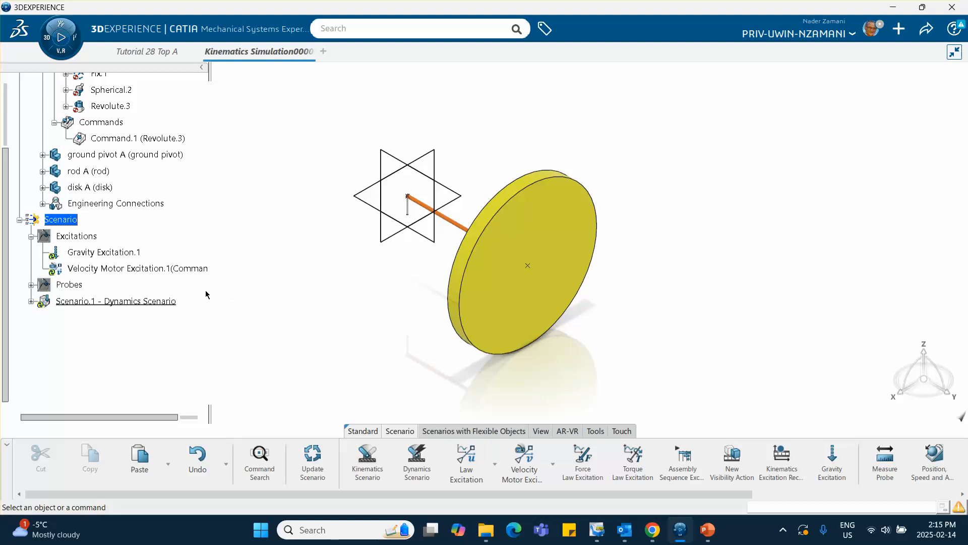
Recheck the parameters of Scenario.1, and force its computation to generate the results.
{"action": "double_click", "coordinate": [132, 303]}
{"action": "left_click", "coordinate": [742, 144]}
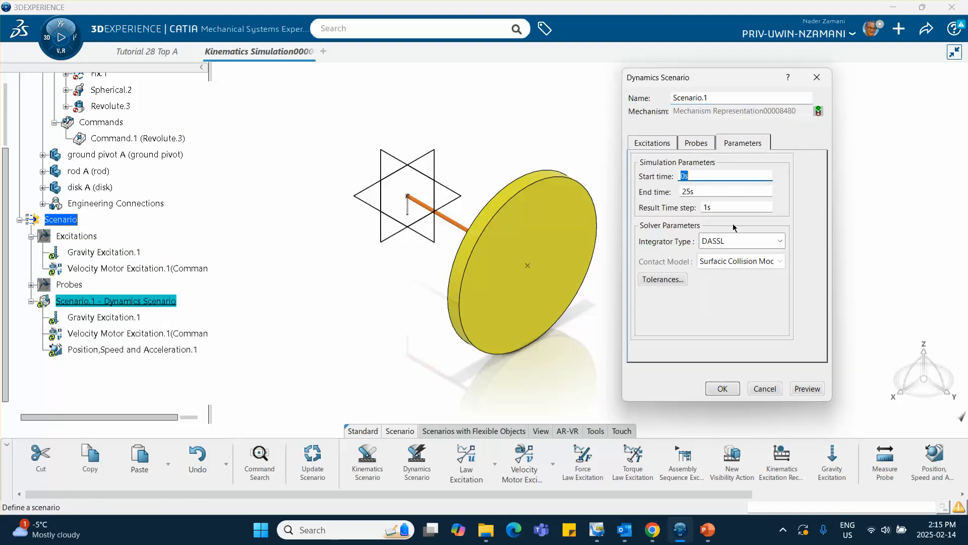
{"action": "left_click", "coordinate": [724, 392]}
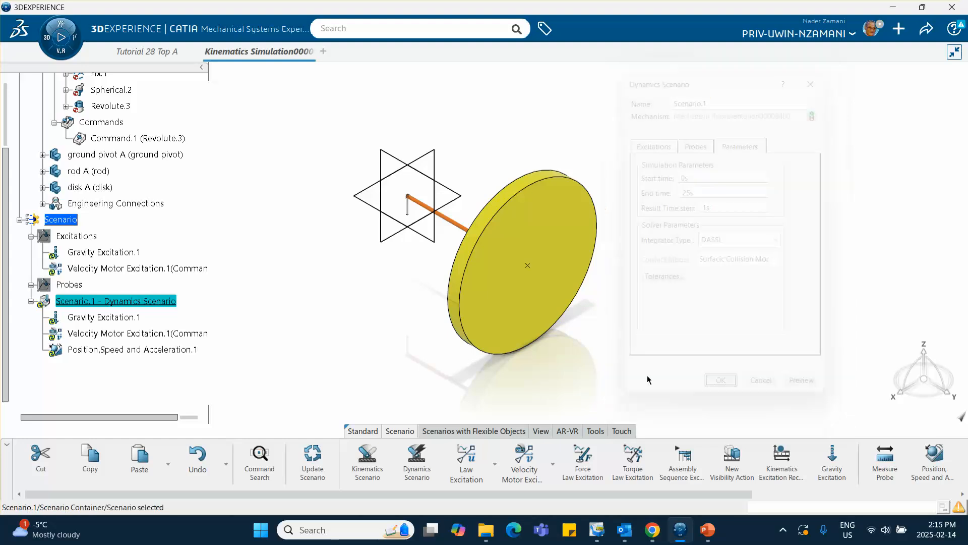
{"action": "right_click", "coordinate": [141, 304]}
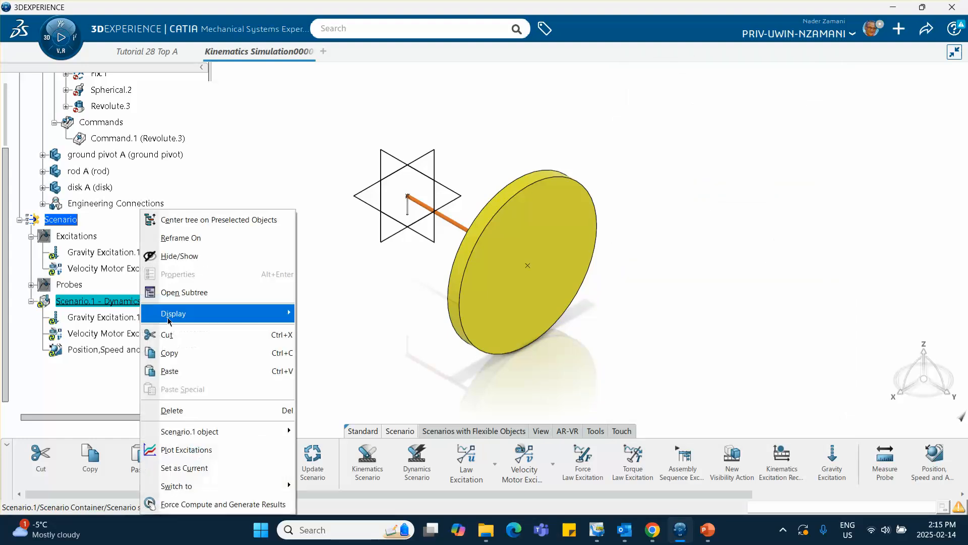
{"action": "left_click", "coordinate": [212, 504]}
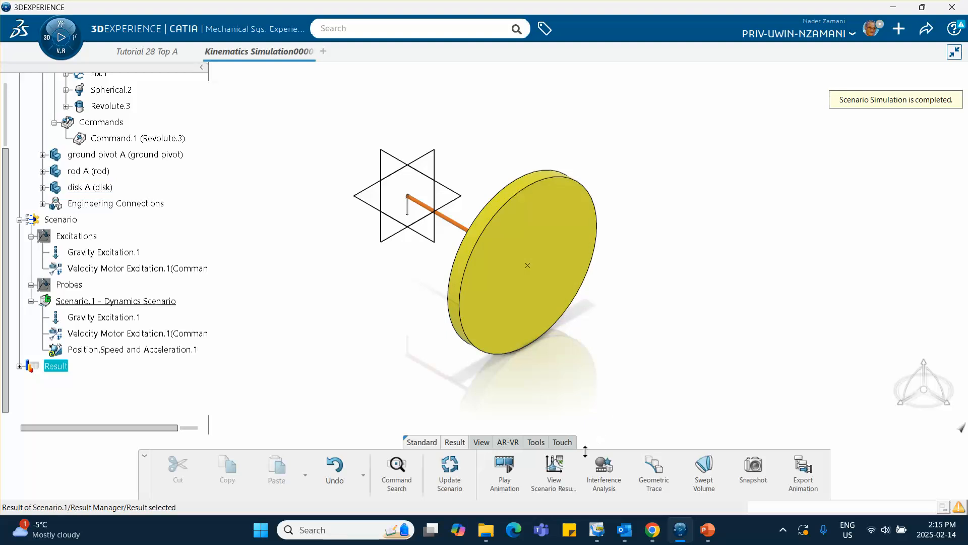
Create a Geometric Trace of the disk's centre point relative to Tutorial 28 Top A.
{"action": "left_click", "coordinate": [666, 463]}
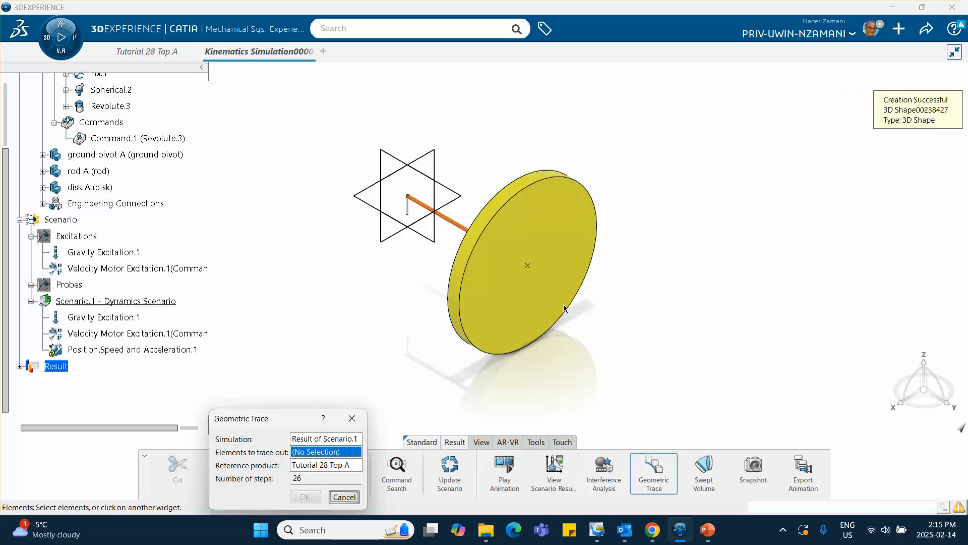
{"action": "left_click", "coordinate": [527, 266]}
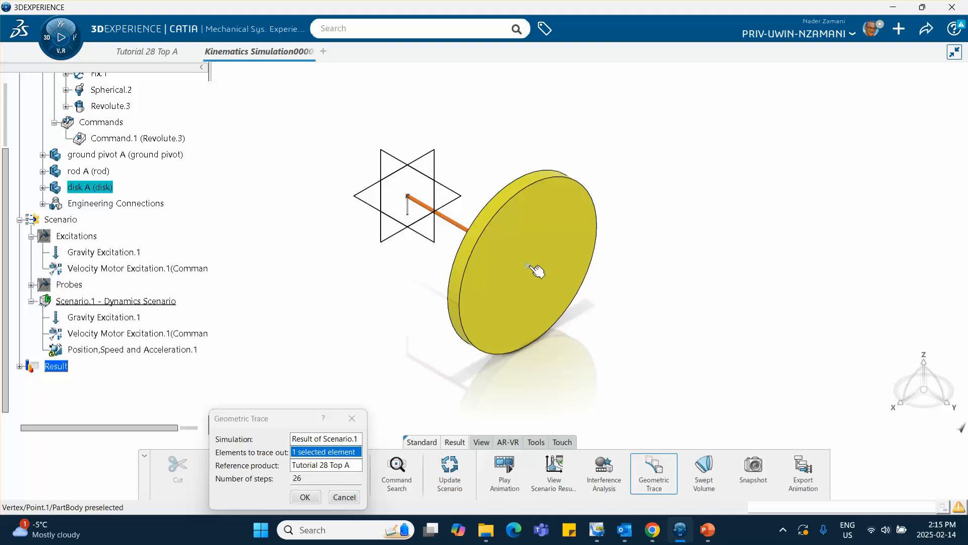
{"action": "left_click", "coordinate": [305, 497]}
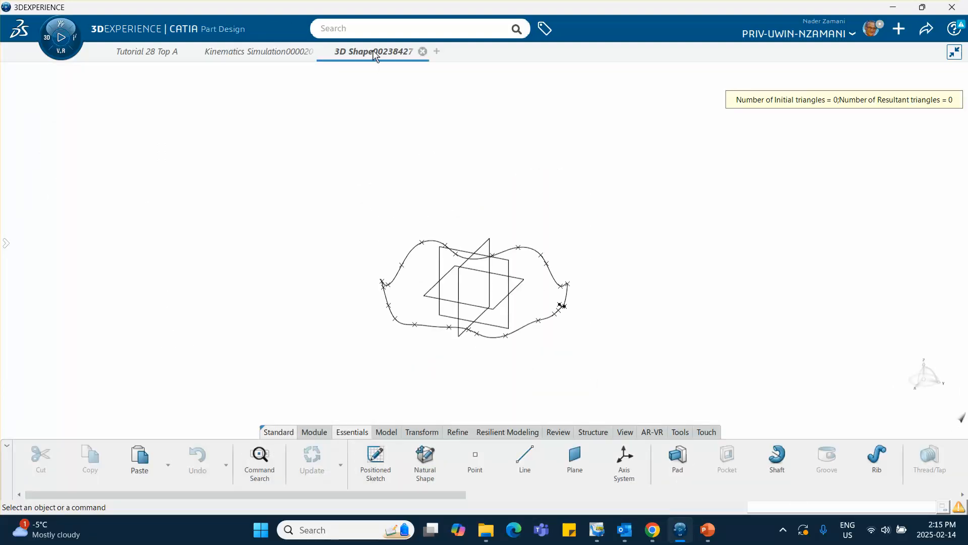
Copy the 3D shape containing the geometric trace and paste it into the Tutorial 28 Top A assembly.
{"action": "left_click", "coordinate": [5, 244]}
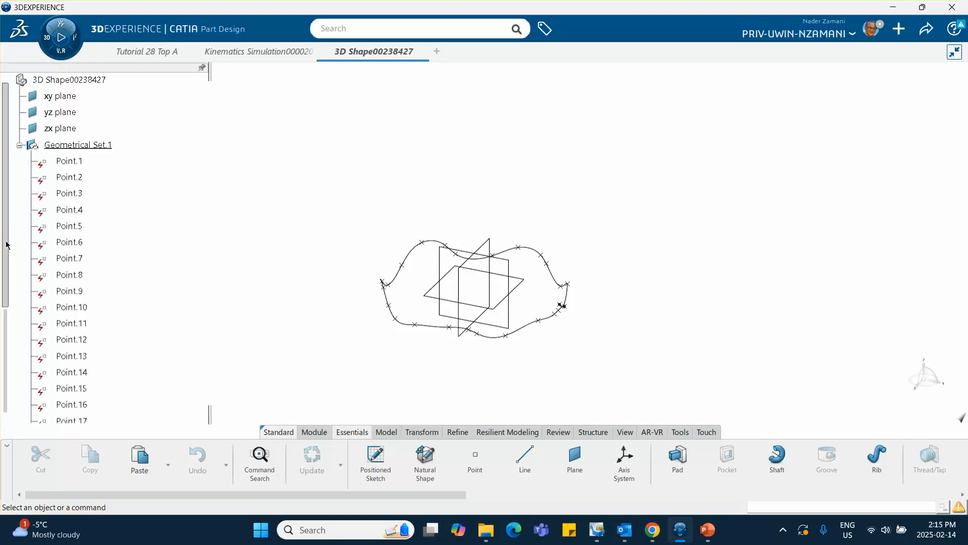
{"action": "right_click", "coordinate": [69, 80]}
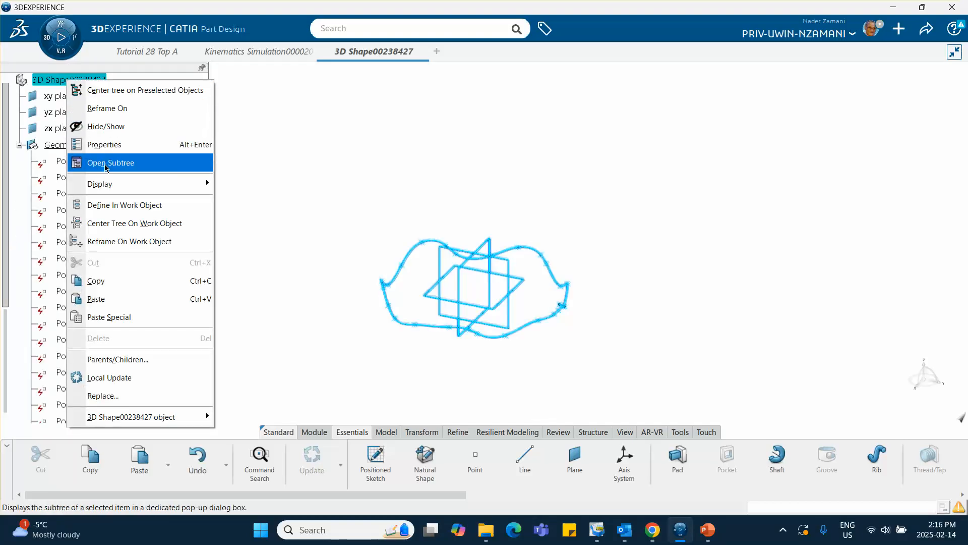
{"action": "left_click", "coordinate": [301, 239]}
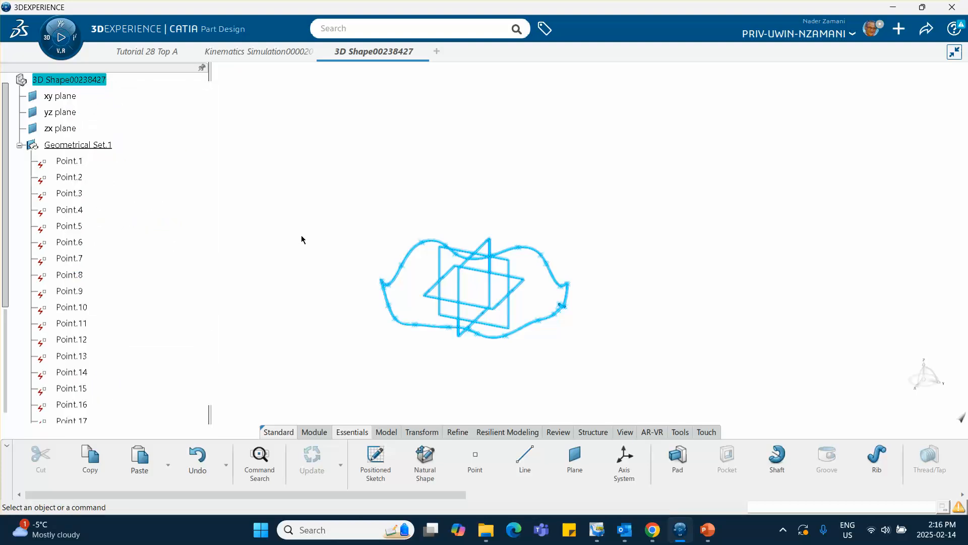
{"action": "left_click", "coordinate": [241, 52]}
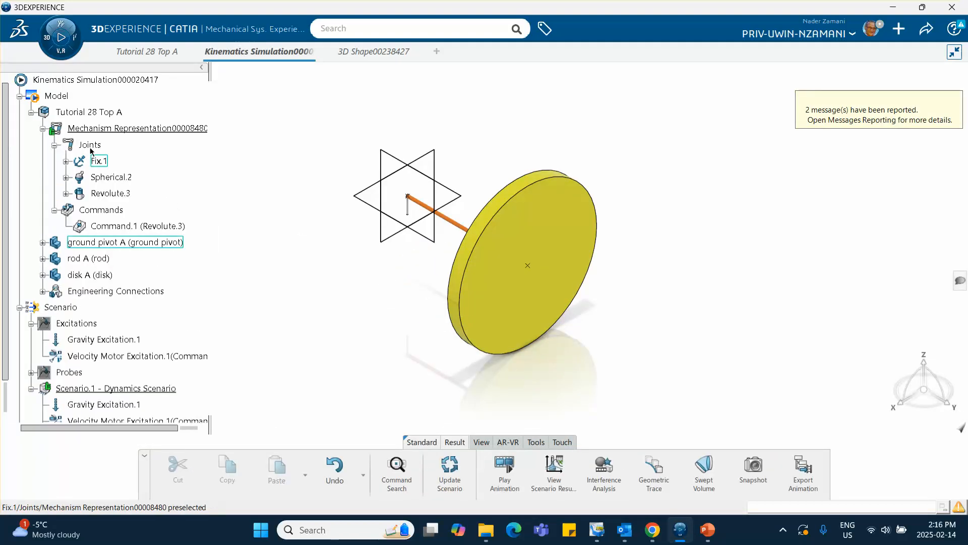
{"action": "double_click", "coordinate": [83, 113]}
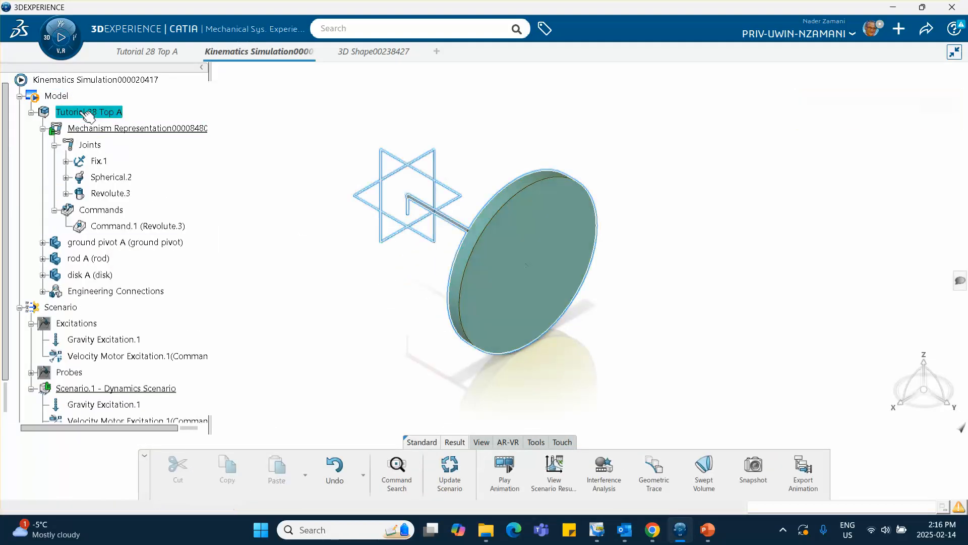
{"action": "right_click", "coordinate": [81, 115]}
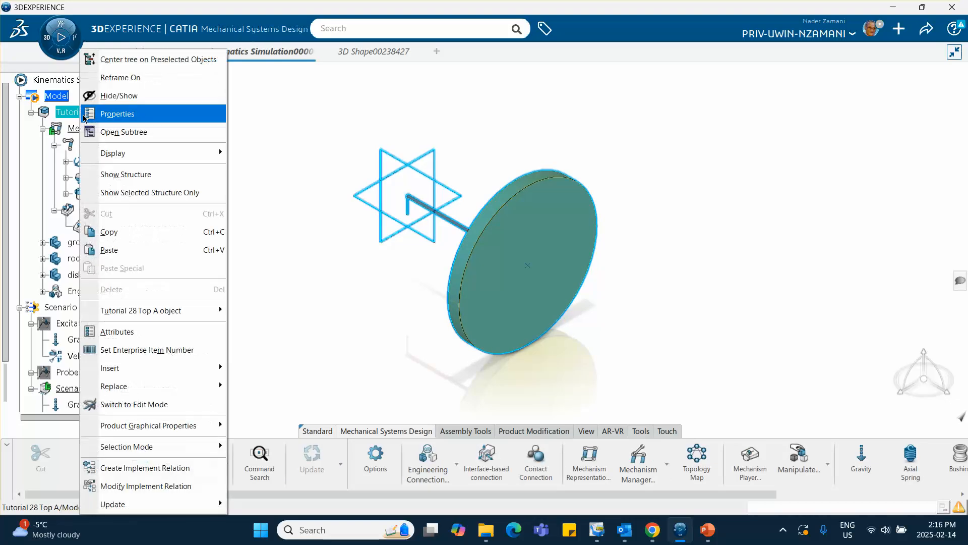
{"action": "left_click", "coordinate": [197, 249]}
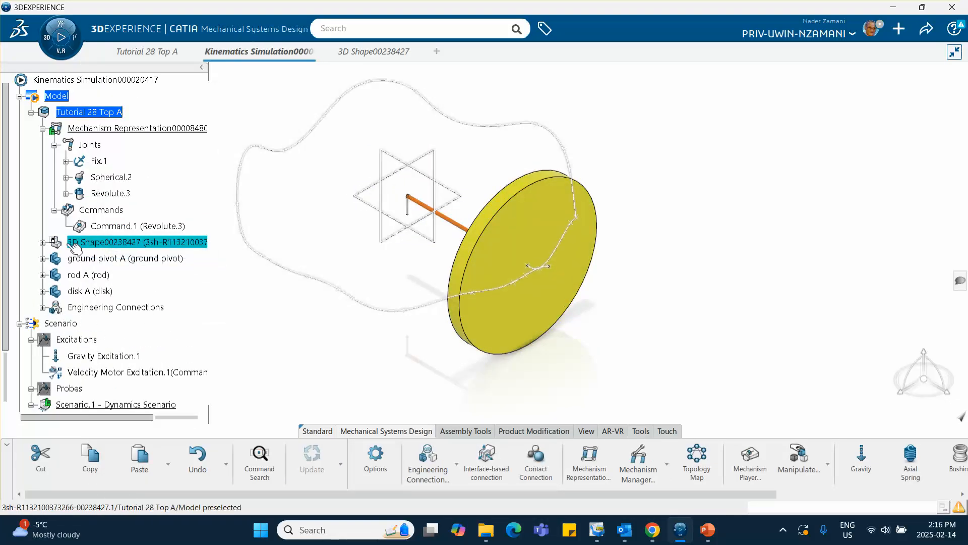
Examine the shape of the traced path around the pivot from several viewing angles.
{"action": "middle_click_drag", "start_coordinate": [315, 329], "coordinate": [458, 268]}
{"action": "middle_click_drag", "start_coordinate": [363, 275], "coordinate": [478, 248]}
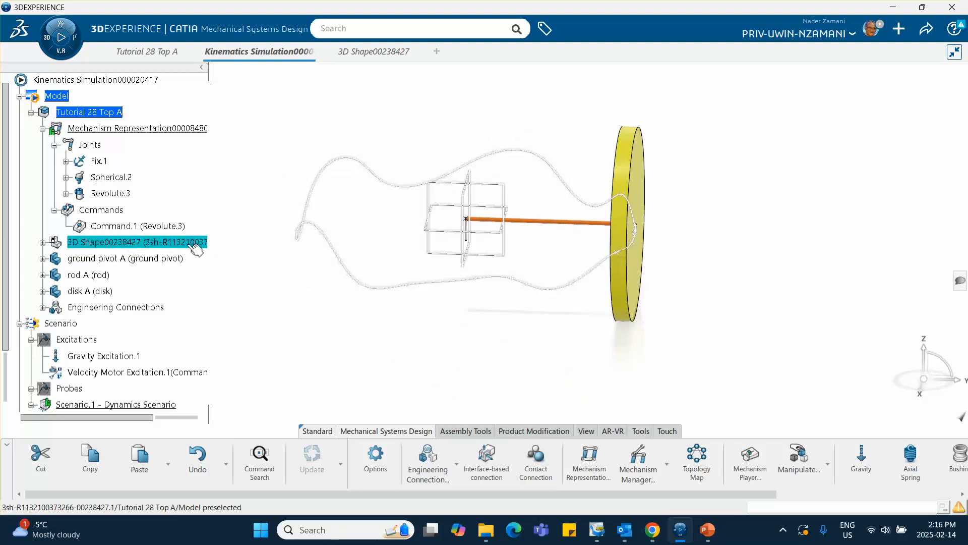
{"action": "scroll", "coordinate": [192, 238], "scroll_direction": "down", "scroll_amount": 4}
{"action": "scroll", "coordinate": [192, 233], "scroll_direction": "down", "scroll_amount": 3}
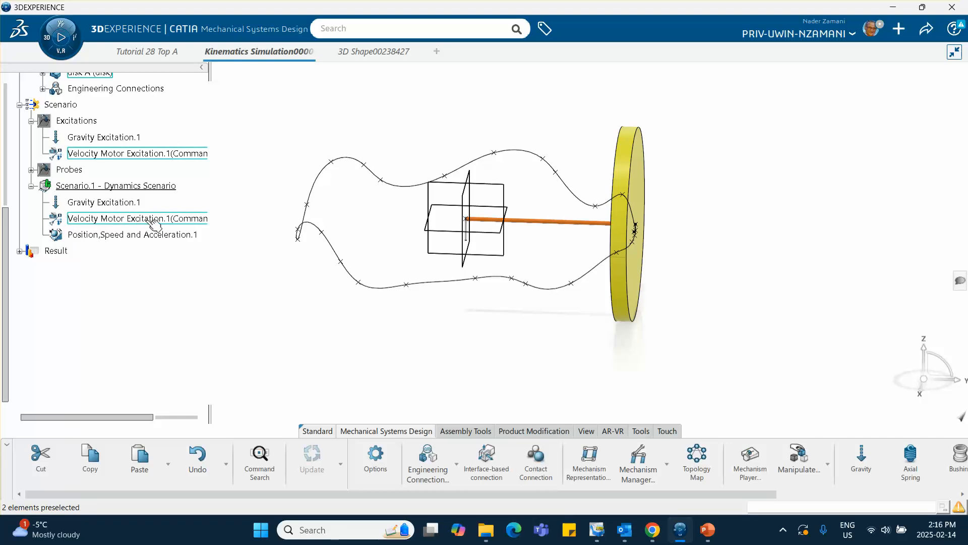
{"action": "left_click", "coordinate": [101, 188]}
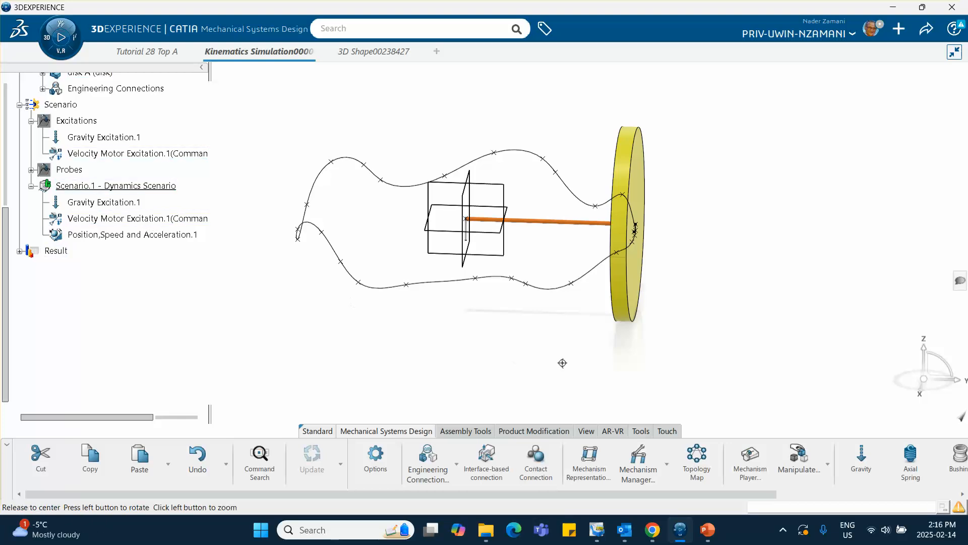
{"action": "middle_click_drag", "start_coordinate": [562, 361], "coordinate": [458, 367]}
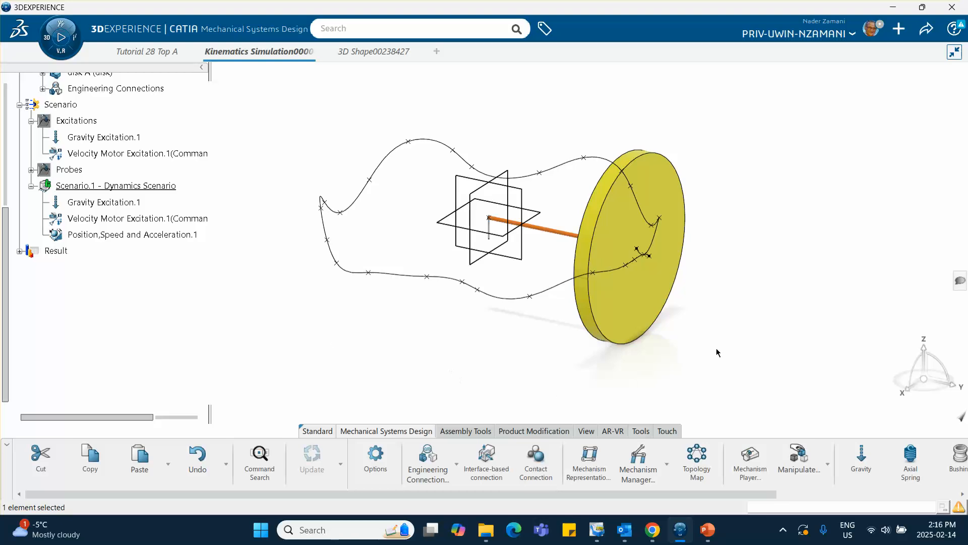
{"action": "mouse_move", "coordinate": [718, 352]}
{"action": "middle_mouse_down"}
{"action": "mouse_move", "coordinate": [735, 328]}
{"action": "mouse_move", "coordinate": [727, 343]}
{"action": "middle_mouse_up"}
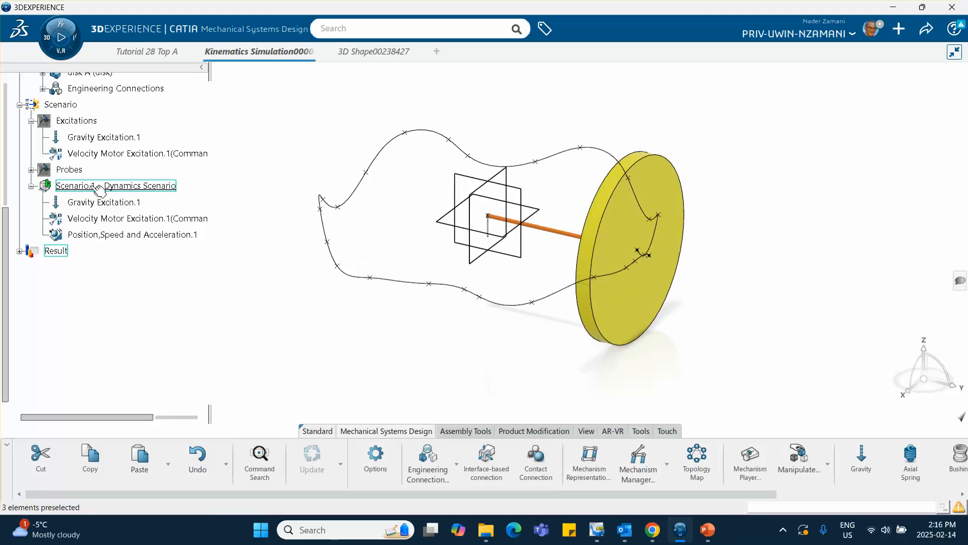
Open the results of Scenario.1 with all parameters deselected, keeping the model visible beside the results window.
{"action": "double_click", "coordinate": [55, 250]}
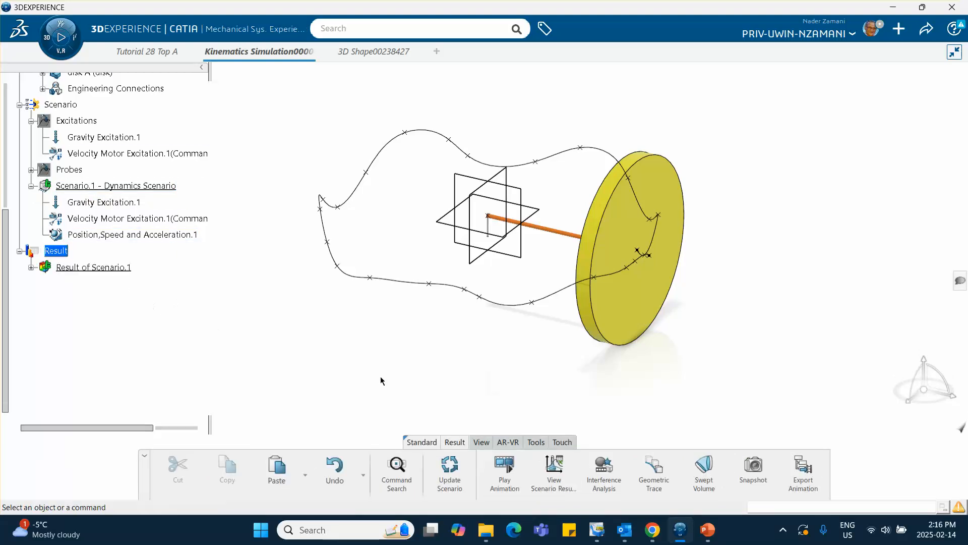
{"action": "left_click", "coordinate": [556, 471]}
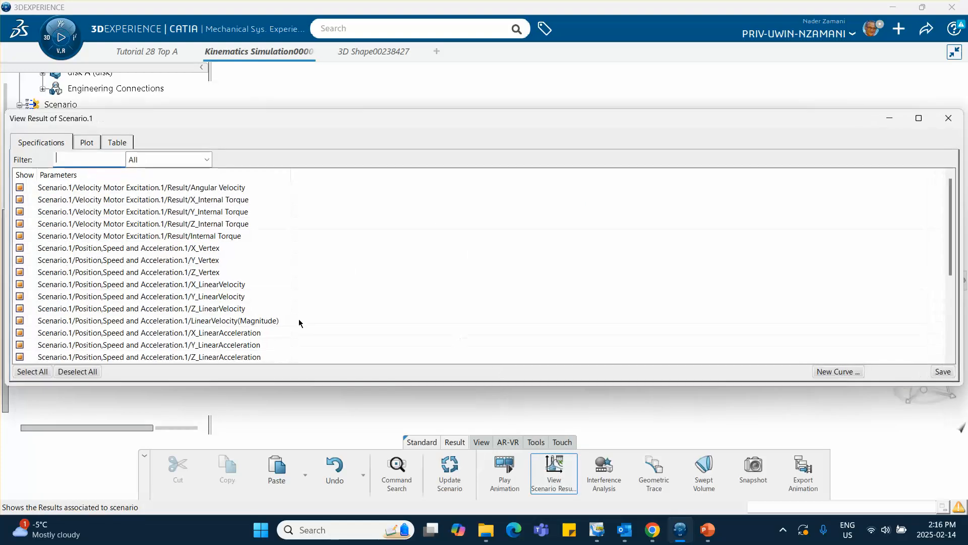
{"action": "left_click", "coordinate": [87, 373]}
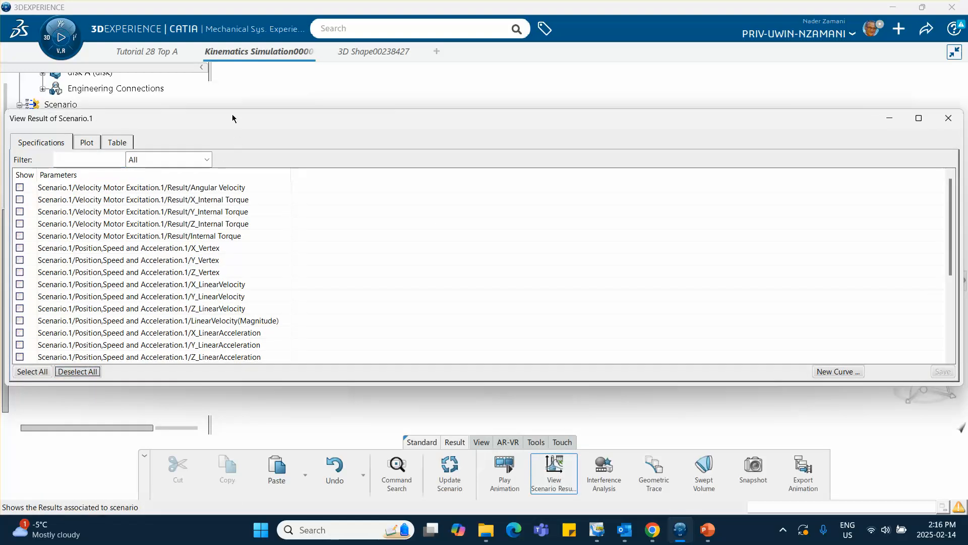
{"action": "left_click_drag", "start_coordinate": [234, 119], "coordinate": [660, 170]}
{"action": "middle_click_drag", "start_coordinate": [542, 124], "coordinate": [400, 150]}
{"action": "left_click_drag", "start_coordinate": [594, 165], "coordinate": [689, 117]}
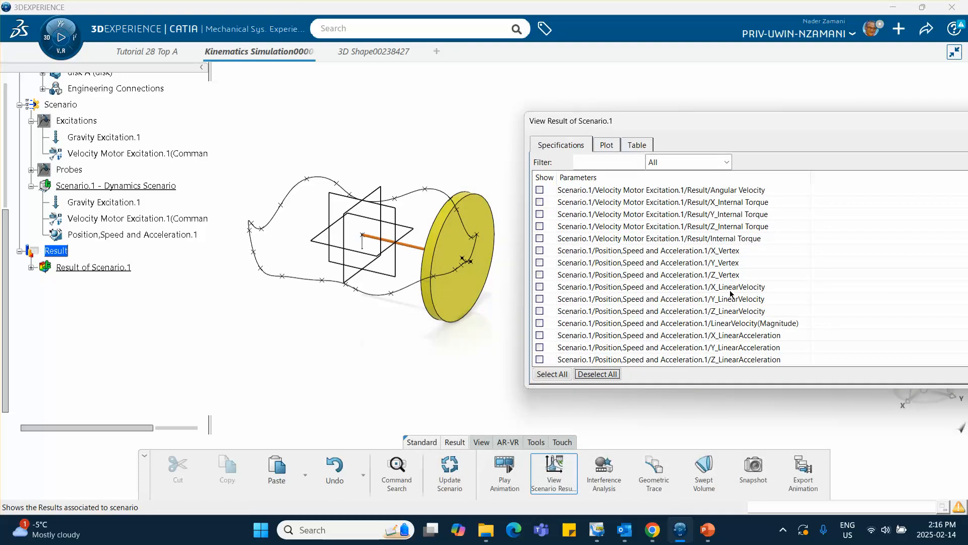
Plot the disk probe's X_LinearVelocity against time.
{"action": "left_click", "coordinate": [540, 287]}
{"action": "left_click", "coordinate": [605, 146]}
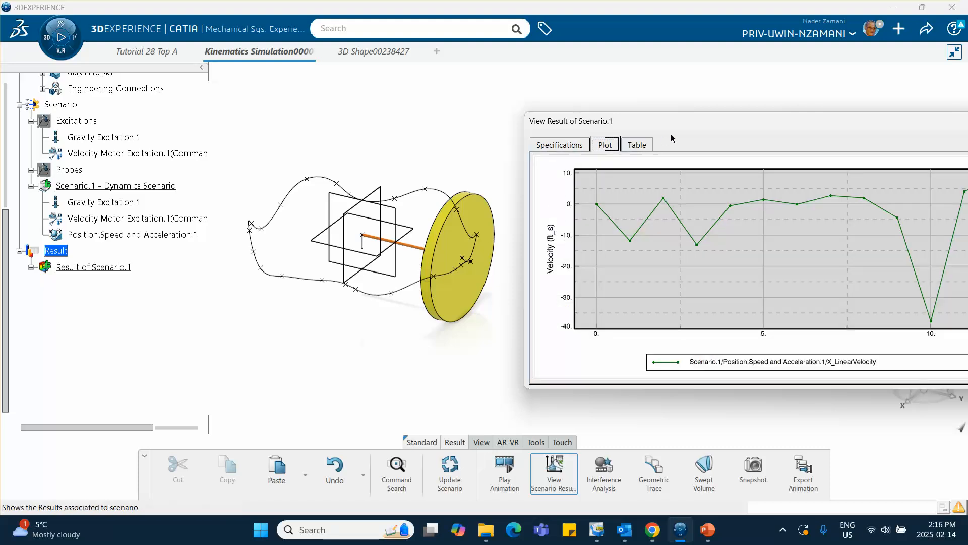
{"action": "mouse_move", "coordinate": [706, 125]}
{"action": "left_mouse_down"}
{"action": "mouse_move", "coordinate": [436, 115]}
{"action": "mouse_move", "coordinate": [710, 108]}
{"action": "left_mouse_up"}
Plot the disk probe's X_AngularVelocity against time from the Scenario.1 results.
{"action": "left_click", "coordinate": [562, 132]}
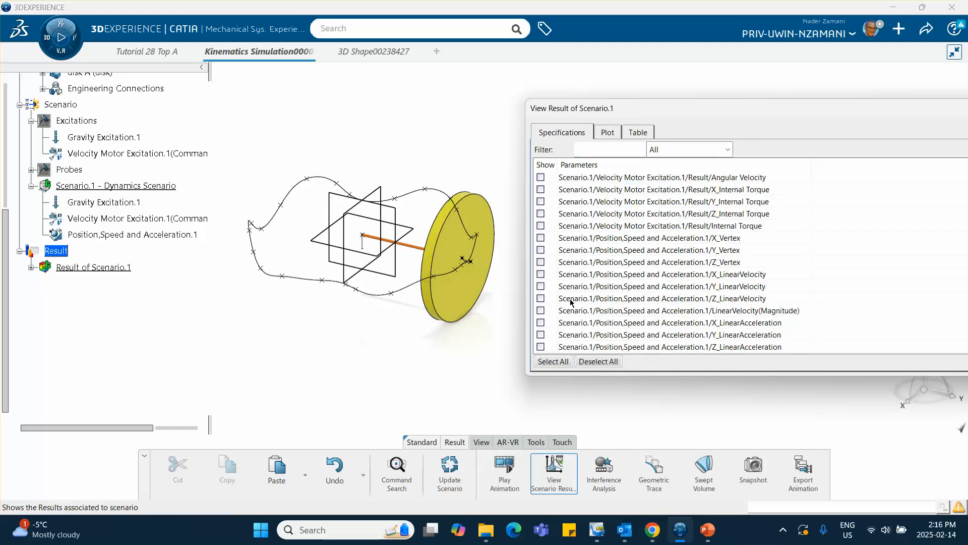
{"action": "scroll", "coordinate": [676, 252], "scroll_direction": "down", "scroll_amount": 1}
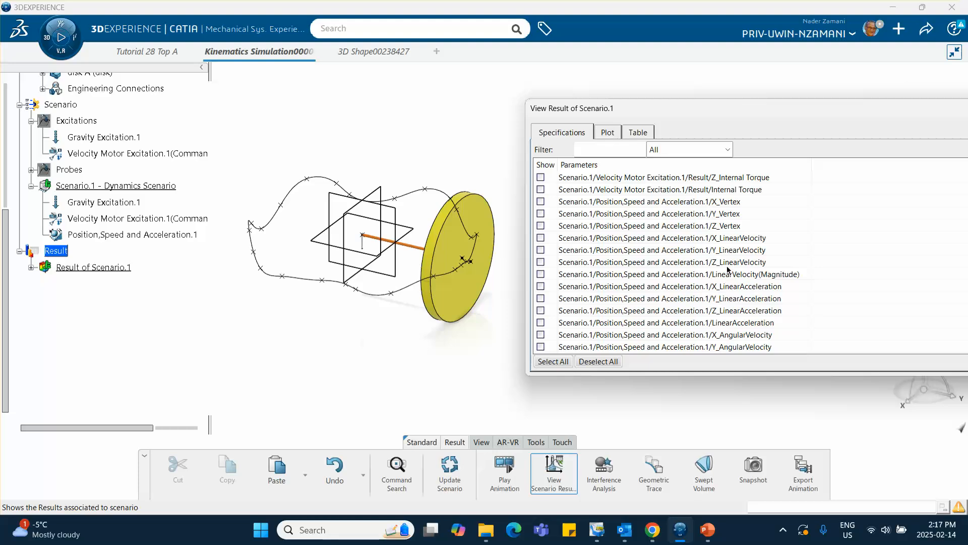
{"action": "scroll", "coordinate": [717, 257], "scroll_direction": "down", "scroll_amount": 2}
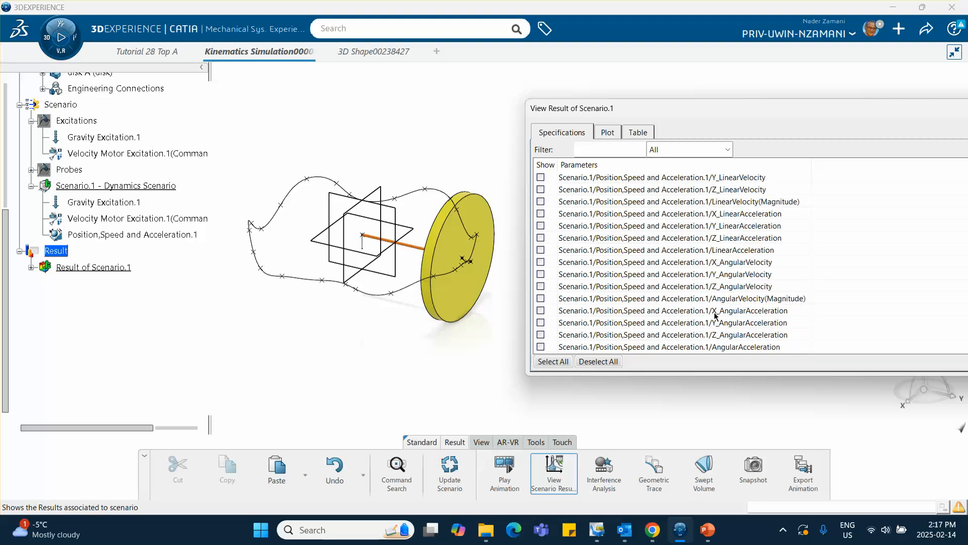
{"action": "scroll", "coordinate": [663, 311], "scroll_direction": "down", "scroll_amount": 1}
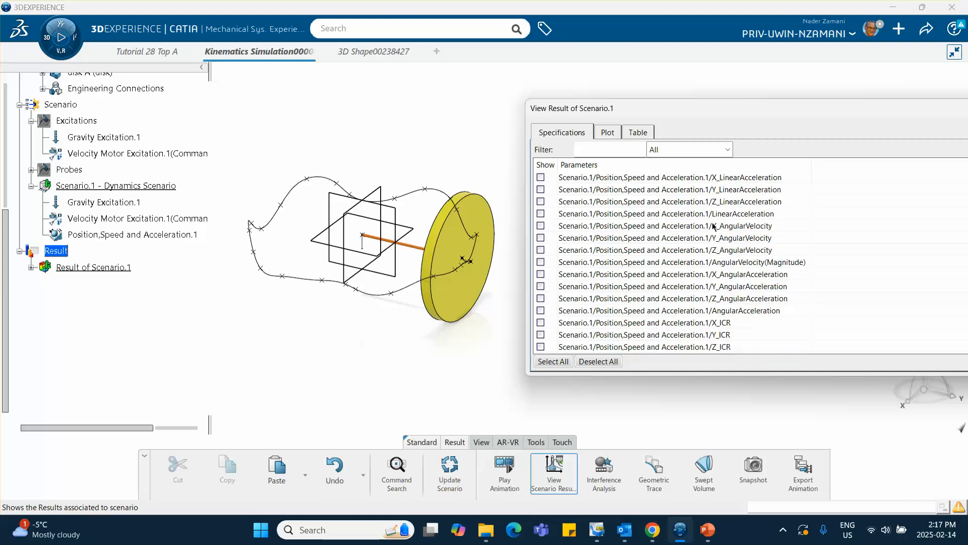
{"action": "left_click", "coordinate": [540, 225]}
{"action": "left_click", "coordinate": [607, 132]}
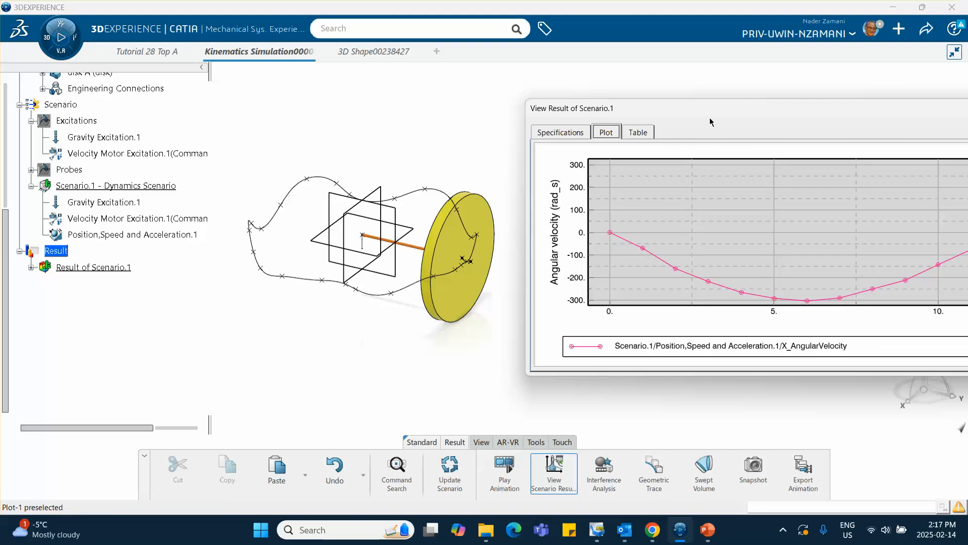
Examine the X_AngularVelocity curve over the full simulation time and close the results window.
{"action": "left_click_drag", "start_coordinate": [847, 108], "coordinate": [471, 104]}
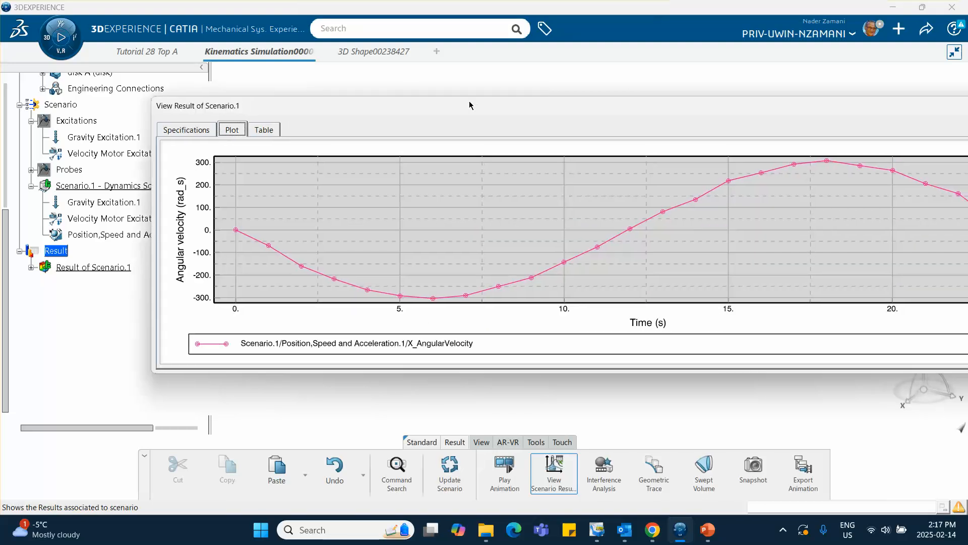
{"action": "right_click", "coordinate": [470, 105]}
{"action": "left_click", "coordinate": [679, 115]}
{"action": "left_click_drag", "start_coordinate": [679, 115], "coordinate": [560, 97]}
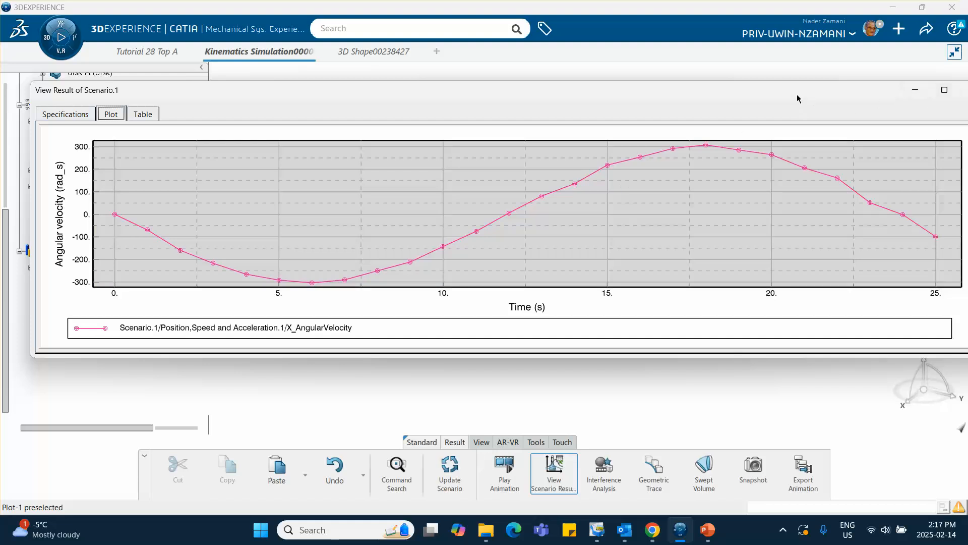
{"action": "left_click_drag", "start_coordinate": [798, 95], "coordinate": [758, 96]}
{"action": "left_click", "coordinate": [935, 93]}
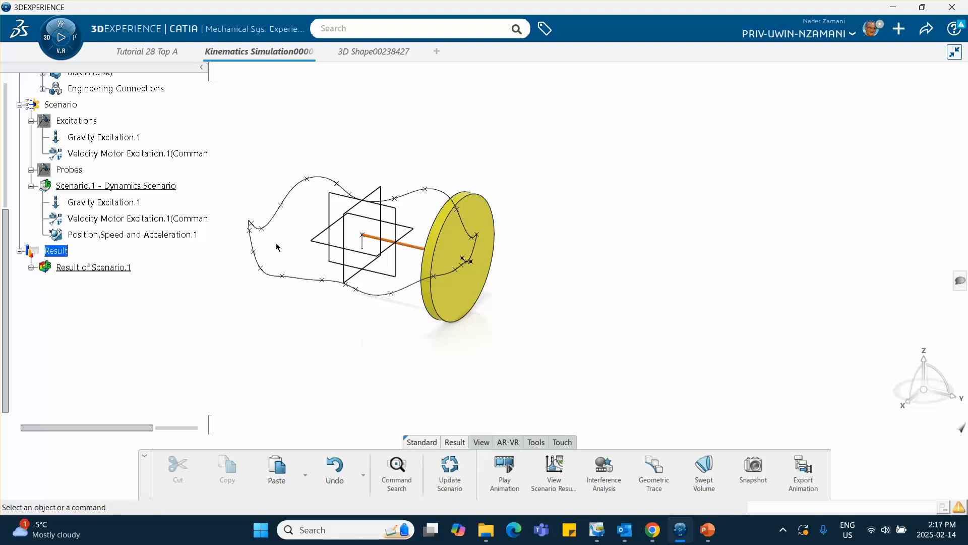
Play the animation of Result of Scenario.1 forward in loop mode and close the player.
{"action": "middle_click_drag", "start_coordinate": [307, 251], "coordinate": [402, 251]}
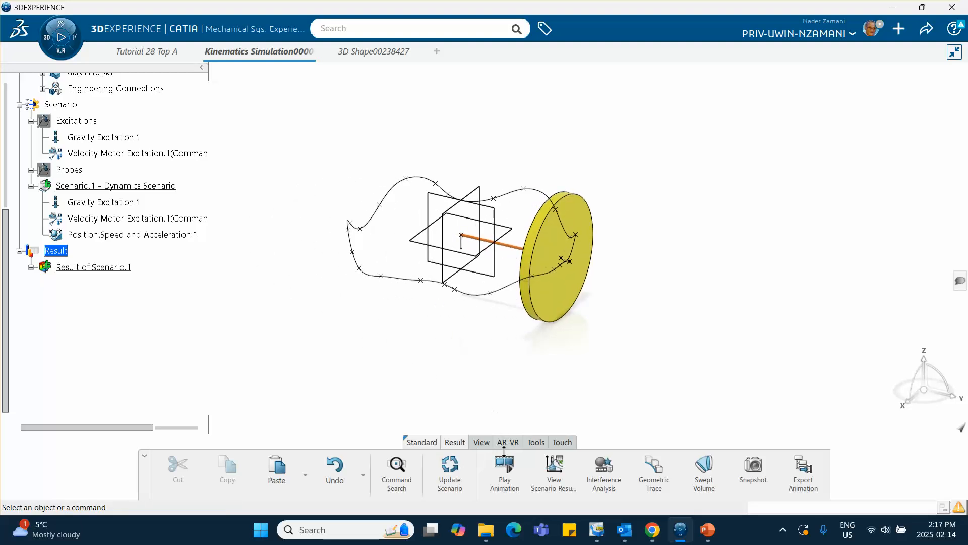
{"action": "left_click", "coordinate": [506, 463]}
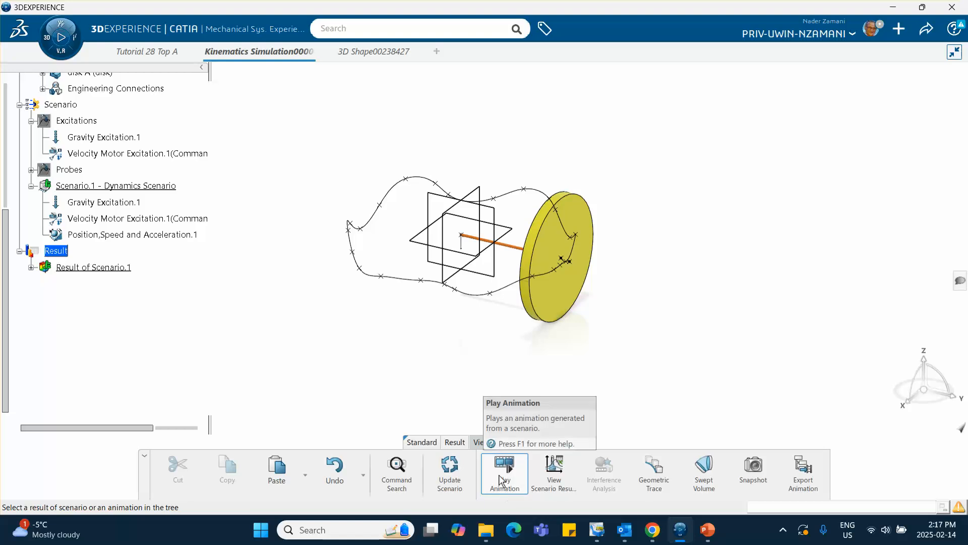
{"action": "left_click", "coordinate": [502, 456]}
{"action": "left_click", "coordinate": [79, 270]}
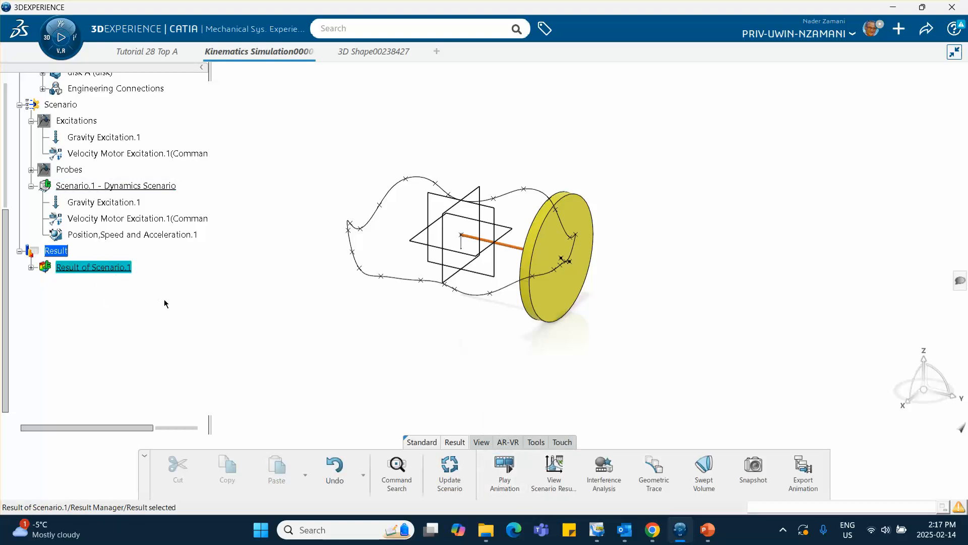
{"action": "left_click", "coordinate": [497, 466]}
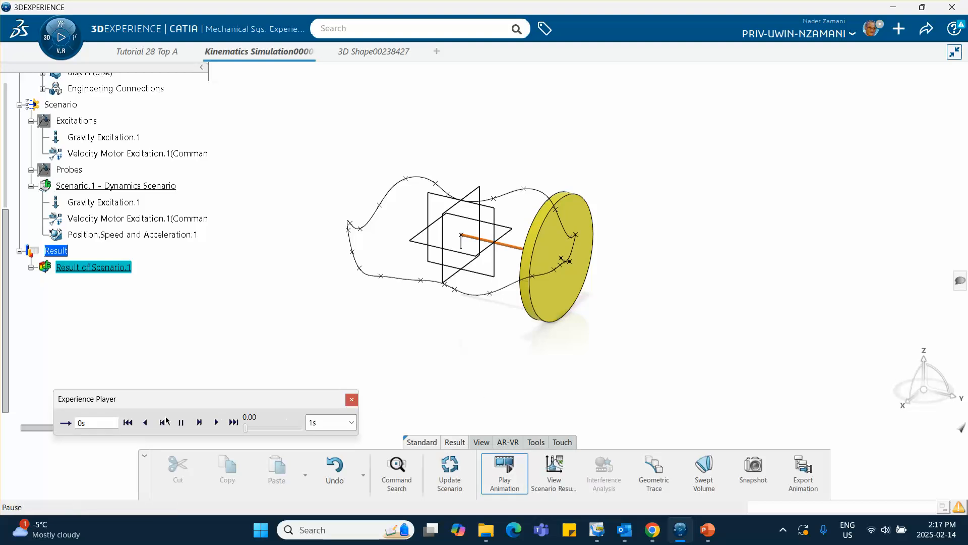
{"action": "left_click", "coordinate": [66, 424]}
{"action": "left_click", "coordinate": [216, 424]}
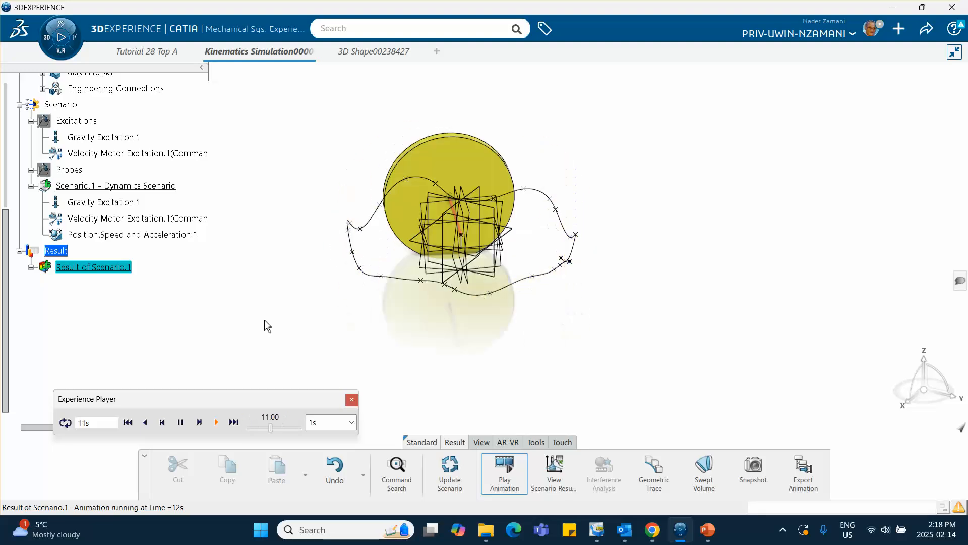
{"action": "left_click", "coordinate": [351, 399]}
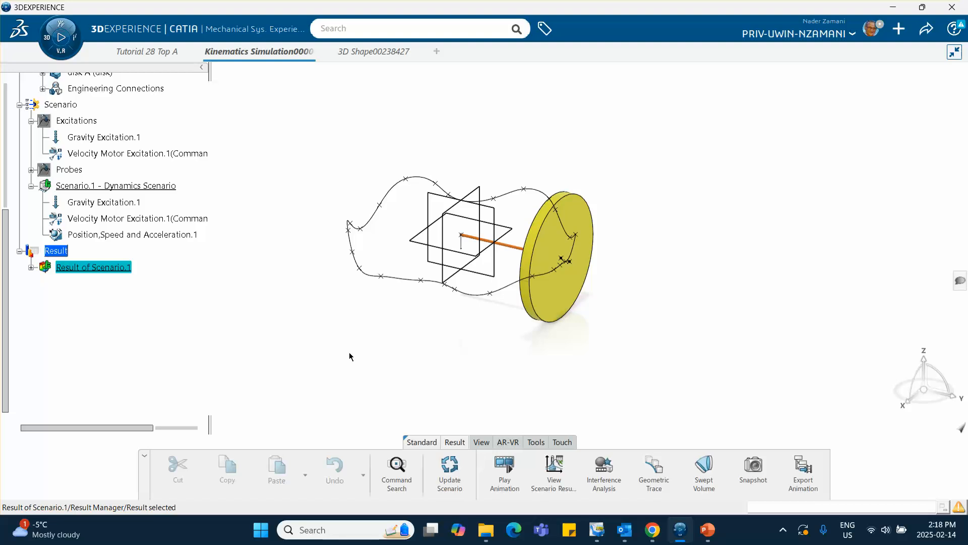
Set the result time step of the Scenario.1 dynamics scenario to .01 and force-compute its results again.
{"action": "left_click", "coordinate": [136, 186]}
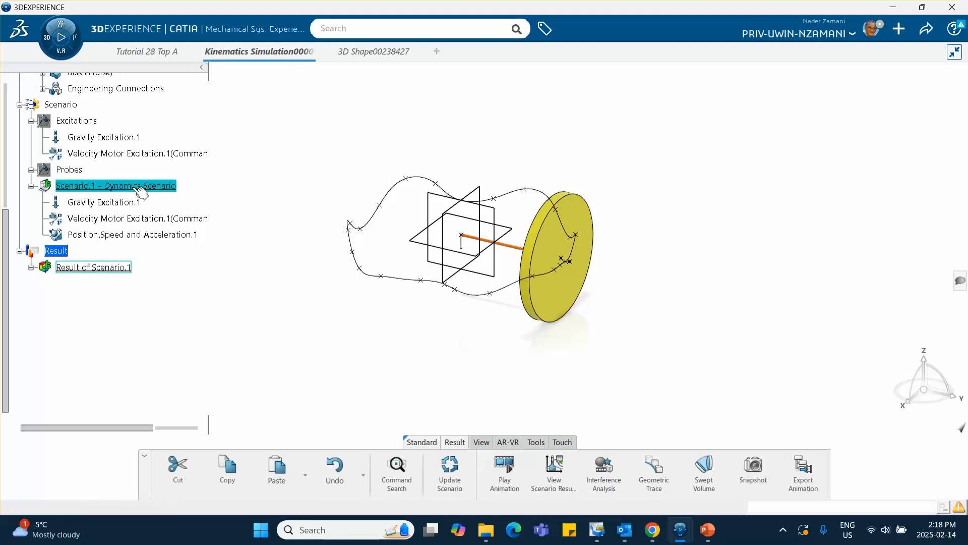
{"action": "double_click", "coordinate": [134, 187]}
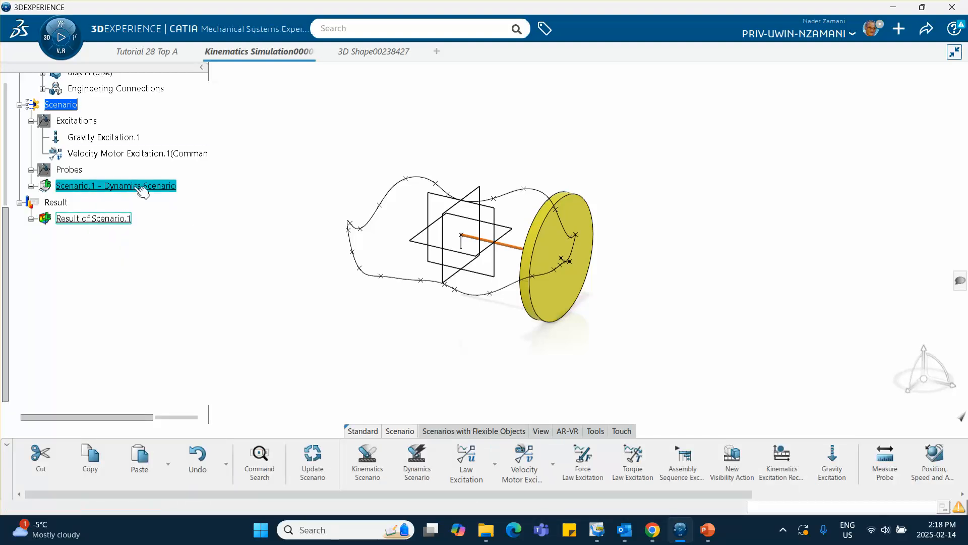
{"action": "left_click", "coordinate": [749, 143]}
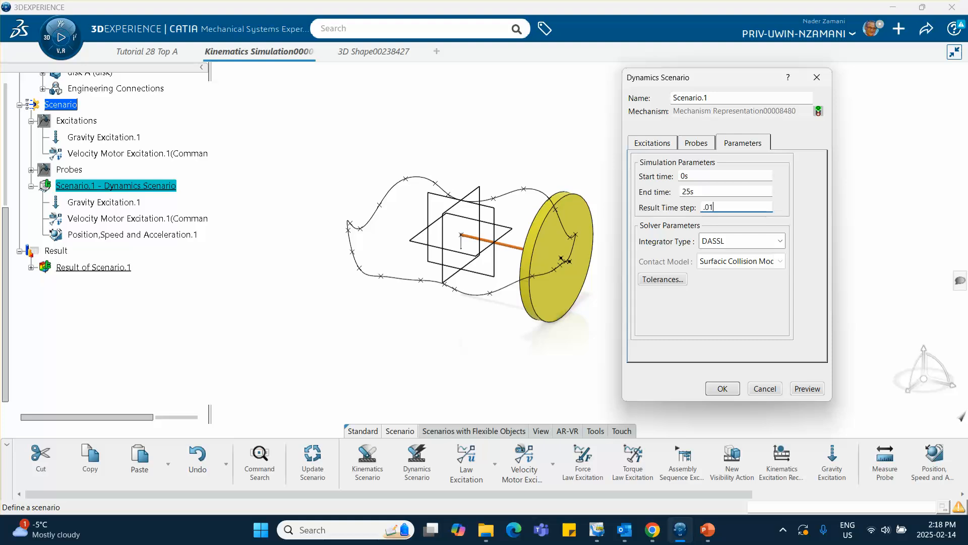
{"action": "left_click", "coordinate": [723, 388]}
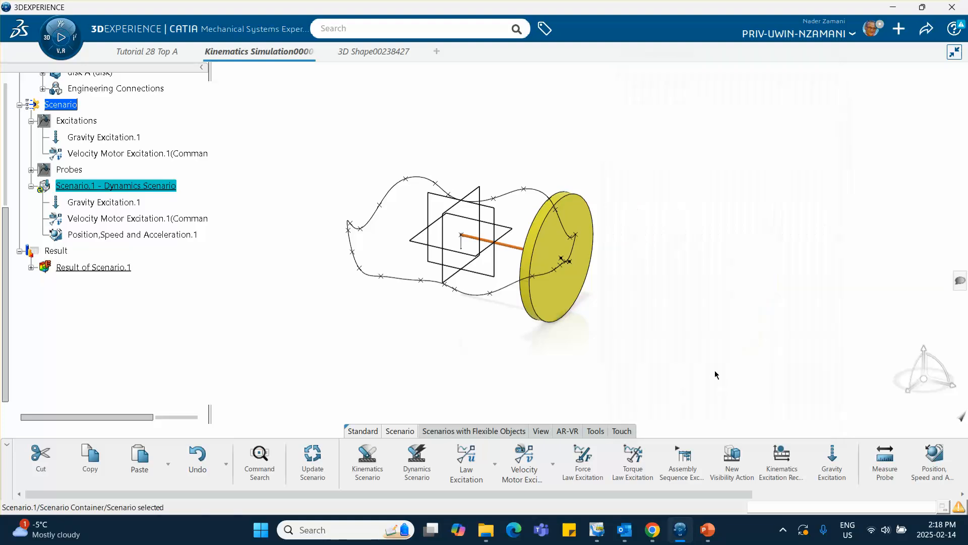
{"action": "right_click", "coordinate": [126, 186]}
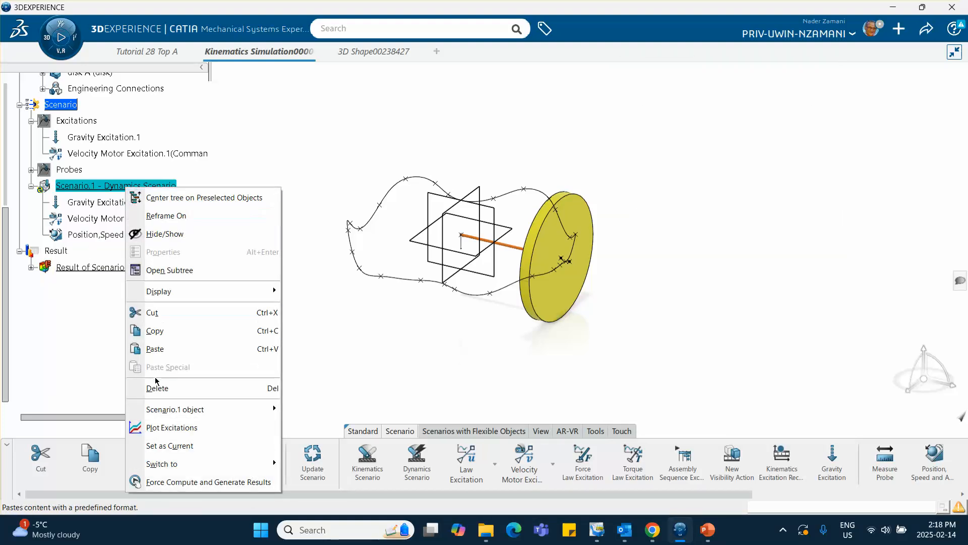
{"action": "left_click", "coordinate": [172, 481]}
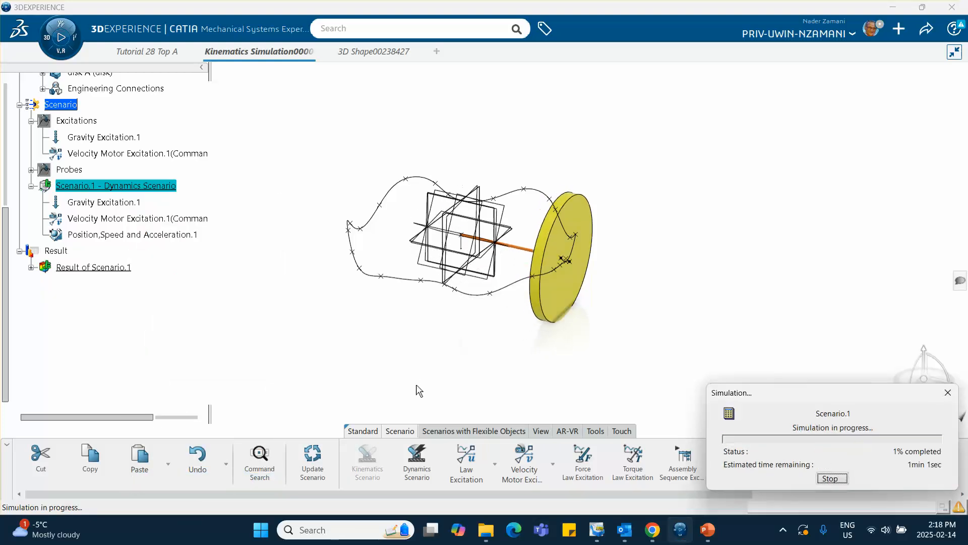
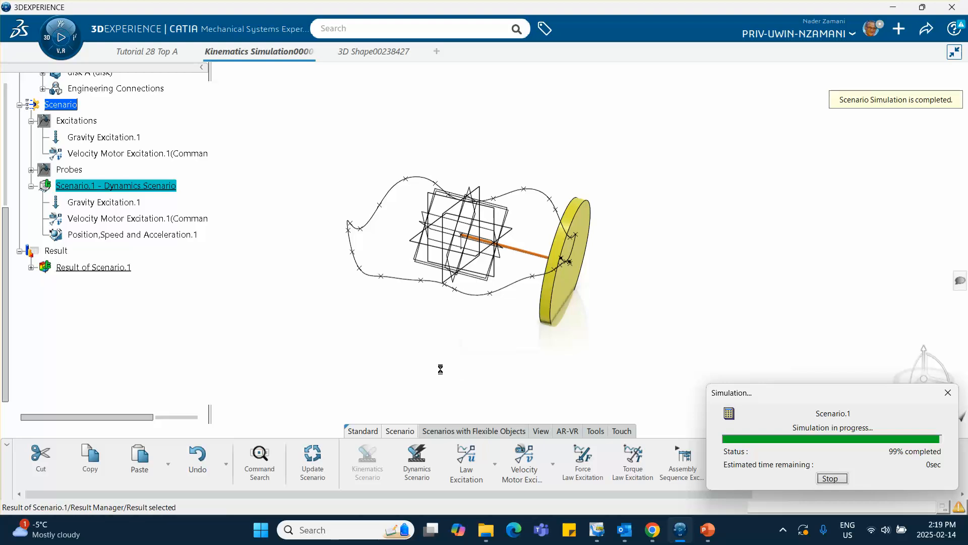
Hide the Spline.2 trace curve in Geometrical Set.2 of the 3D shape under Tutorial 28 Top A.
{"action": "middle_click_drag", "start_coordinate": [478, 345], "coordinate": [480, 252]}
{"action": "mouse_move", "coordinate": [506, 316]}
{"action": "middle_mouse_down"}
{"action": "mouse_move", "coordinate": [578, 392]}
{"action": "mouse_move", "coordinate": [605, 345]}
{"action": "middle_mouse_up"}
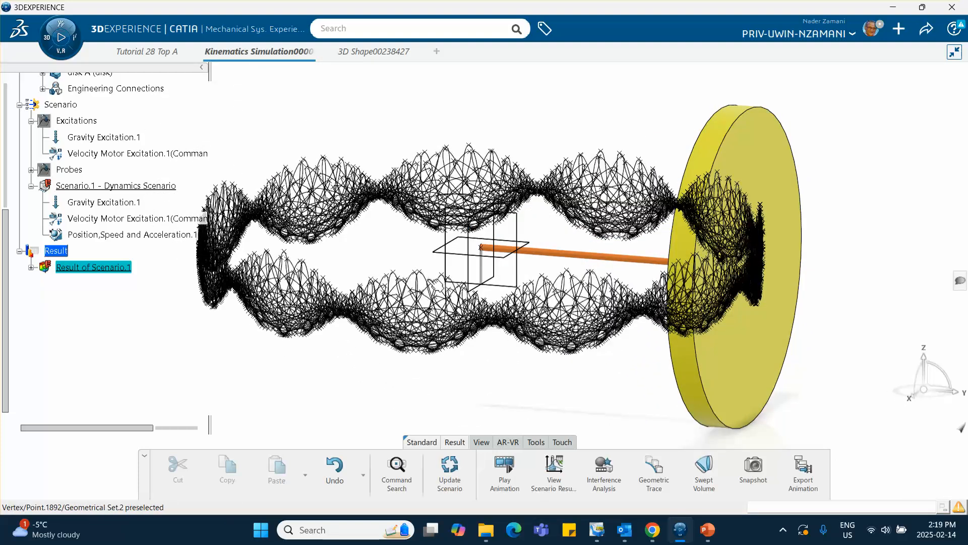
{"action": "middle_click_drag", "start_coordinate": [436, 283], "coordinate": [536, 269]}
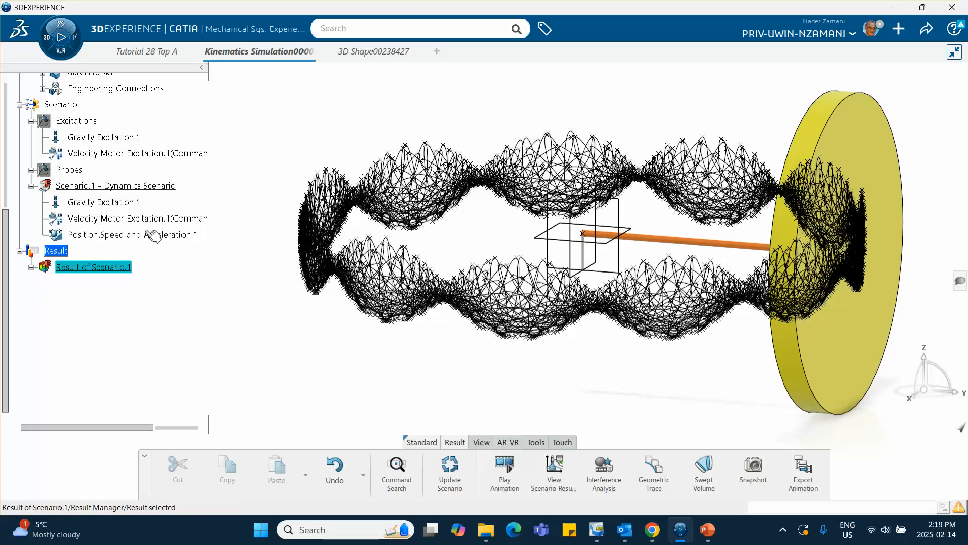
{"action": "scroll", "coordinate": [101, 202], "scroll_direction": "up", "scroll_amount": 5}
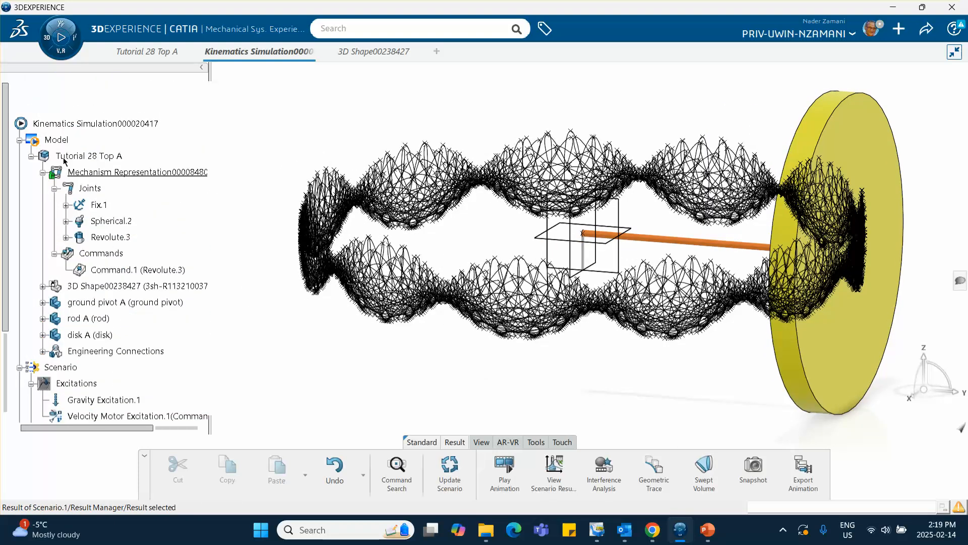
{"action": "scroll", "coordinate": [84, 250], "scroll_direction": "down", "scroll_amount": 1}
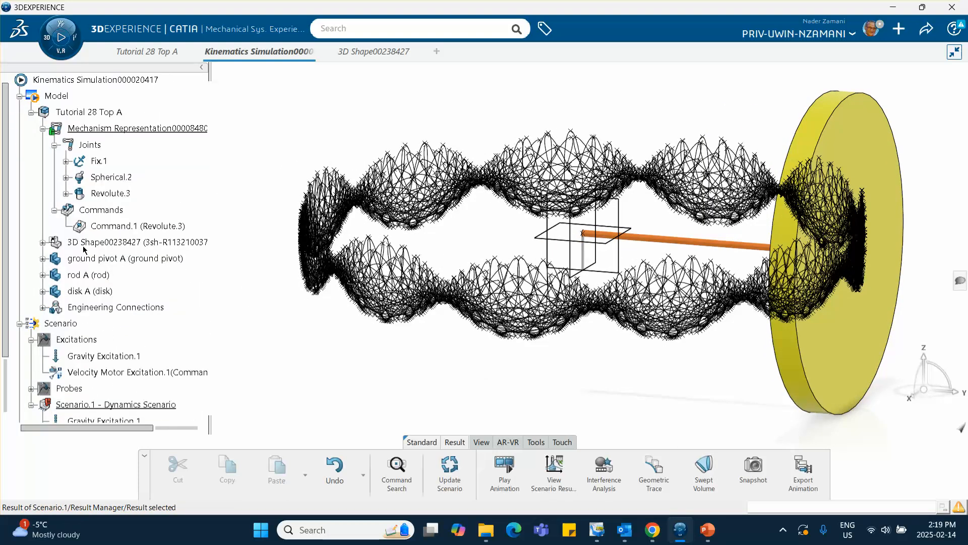
{"action": "scroll", "coordinate": [79, 212], "scroll_direction": "up", "scroll_amount": 1}
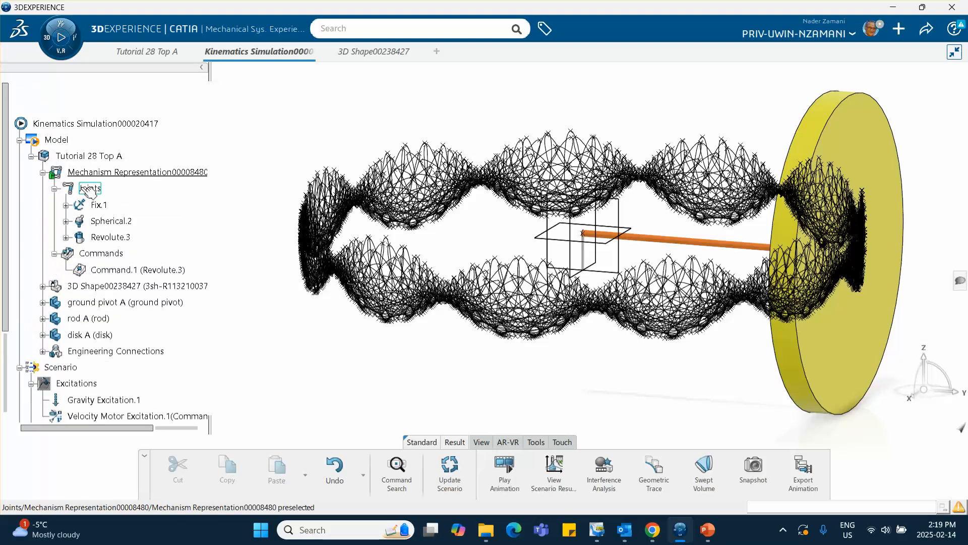
{"action": "left_click", "coordinate": [43, 287]}
{"action": "scroll", "coordinate": [57, 263], "scroll_direction": "down", "scroll_amount": 2}
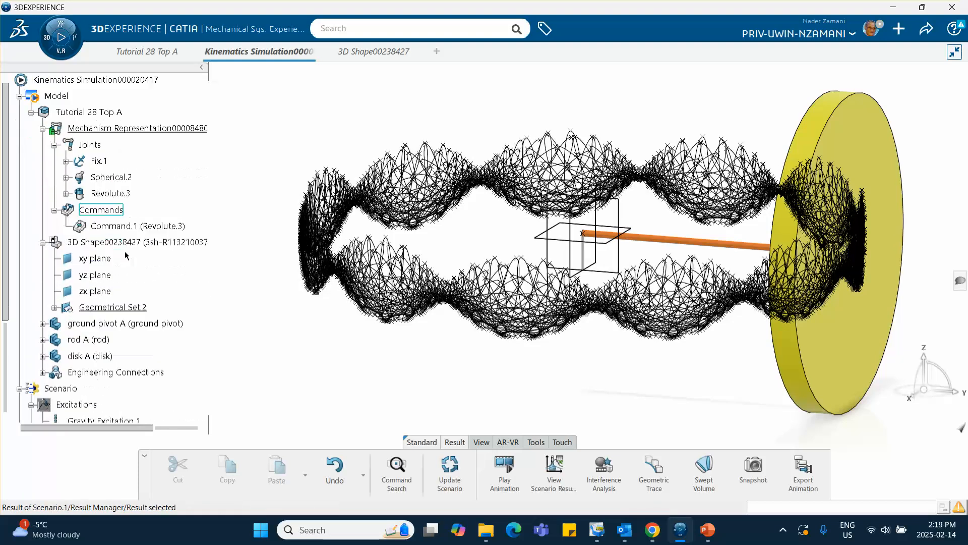
{"action": "left_click", "coordinate": [56, 263]}
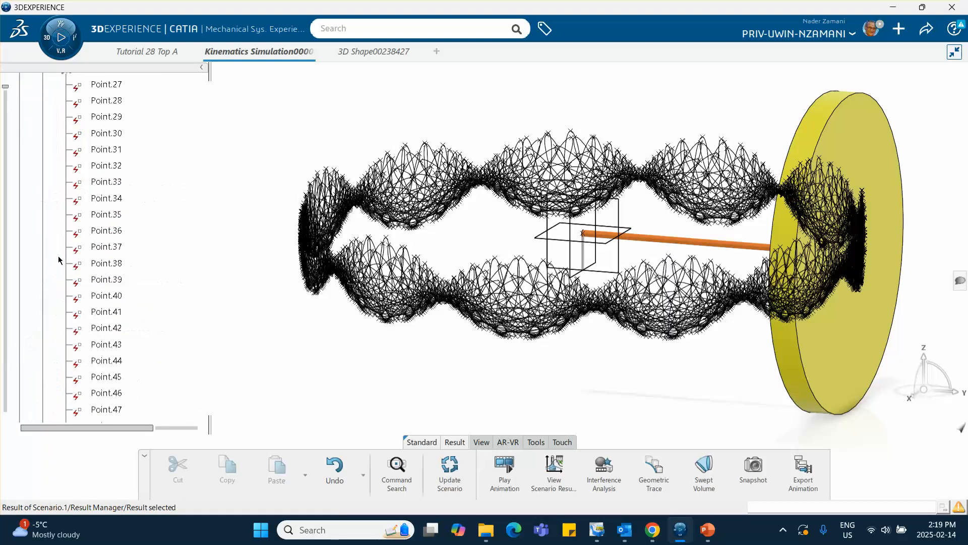
{"action": "left_click_drag", "start_coordinate": [7, 90], "coordinate": [35, 437]}
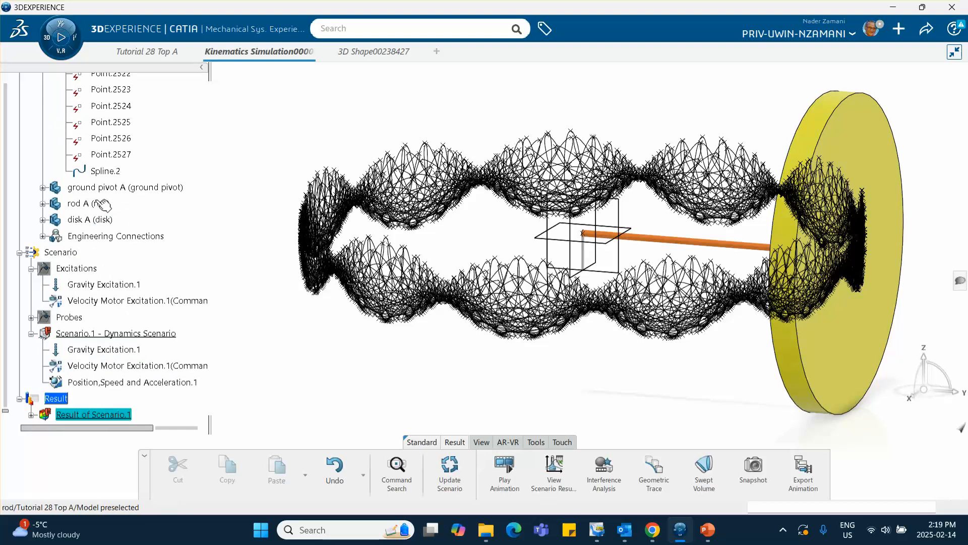
{"action": "right_click", "coordinate": [104, 171]}
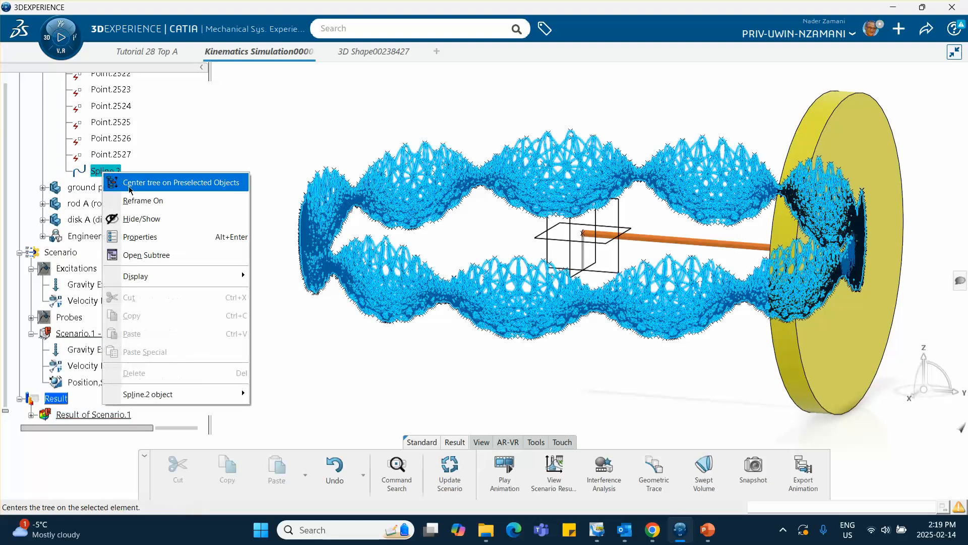
{"action": "left_click", "coordinate": [147, 223]}
{"action": "middle_click_drag", "start_coordinate": [330, 329], "coordinate": [467, 393]}
Switch the integrator type of the Scenario.1 dynamics scenario to Symplectic Euler and force-compute its results.
{"action": "scroll", "coordinate": [105, 238], "scroll_direction": "down", "scroll_amount": 5}
{"action": "scroll", "coordinate": [110, 158], "scroll_direction": "up", "scroll_amount": 3}
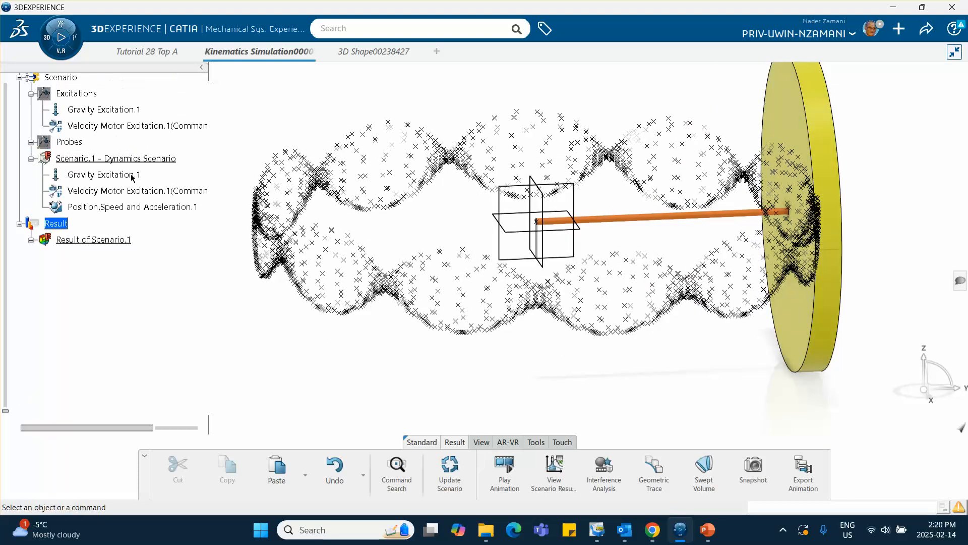
{"action": "left_click", "coordinate": [120, 161]}
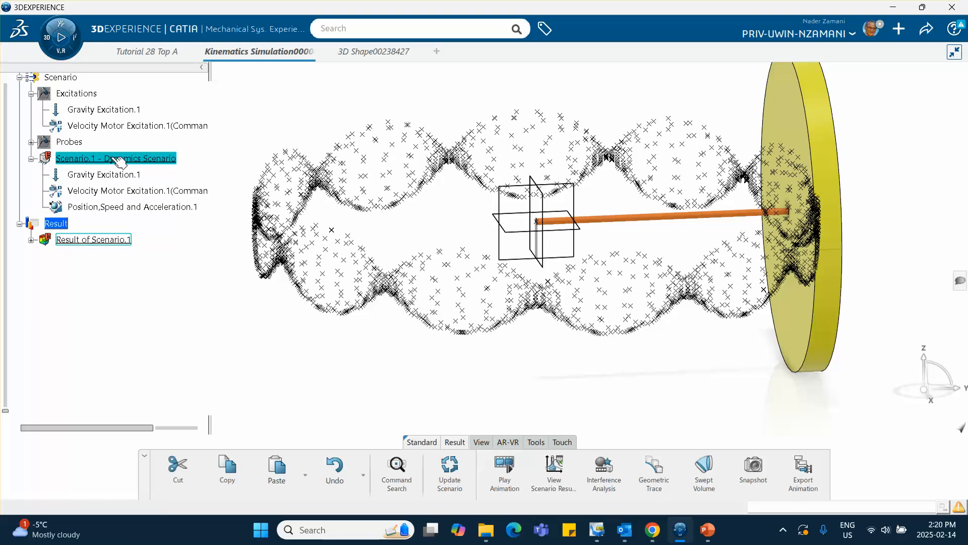
{"action": "double_click", "coordinate": [113, 158]}
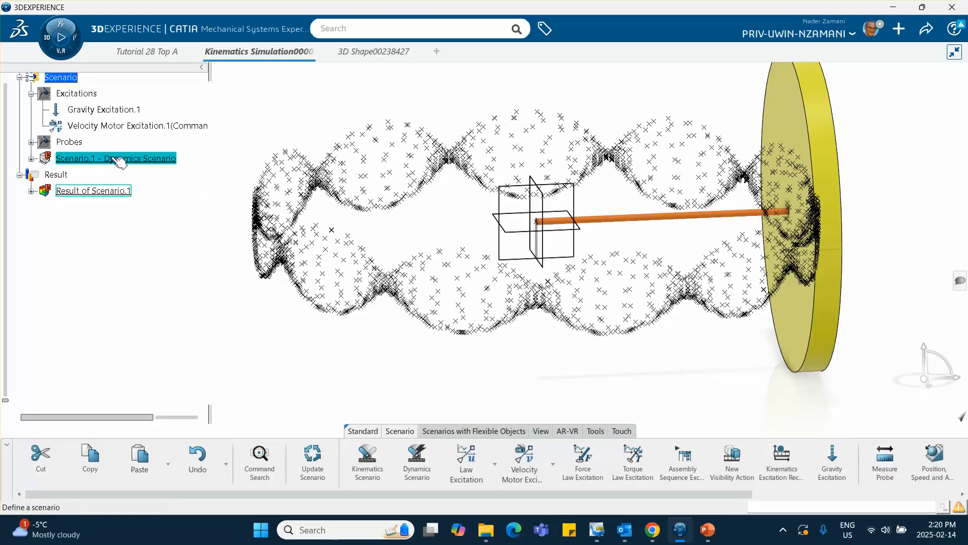
{"action": "left_click", "coordinate": [756, 146]}
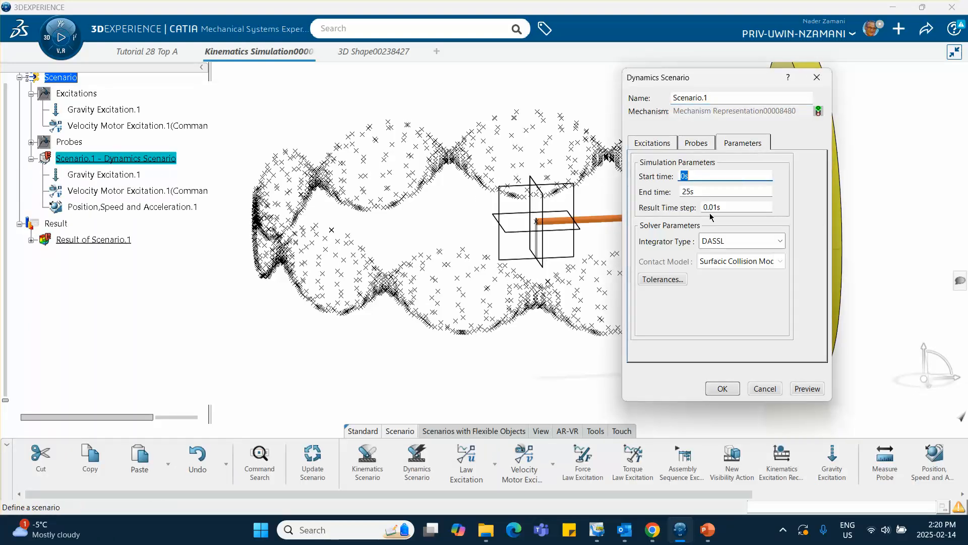
{"action": "left_click", "coordinate": [730, 243]}
{"action": "left_click", "coordinate": [717, 258]}
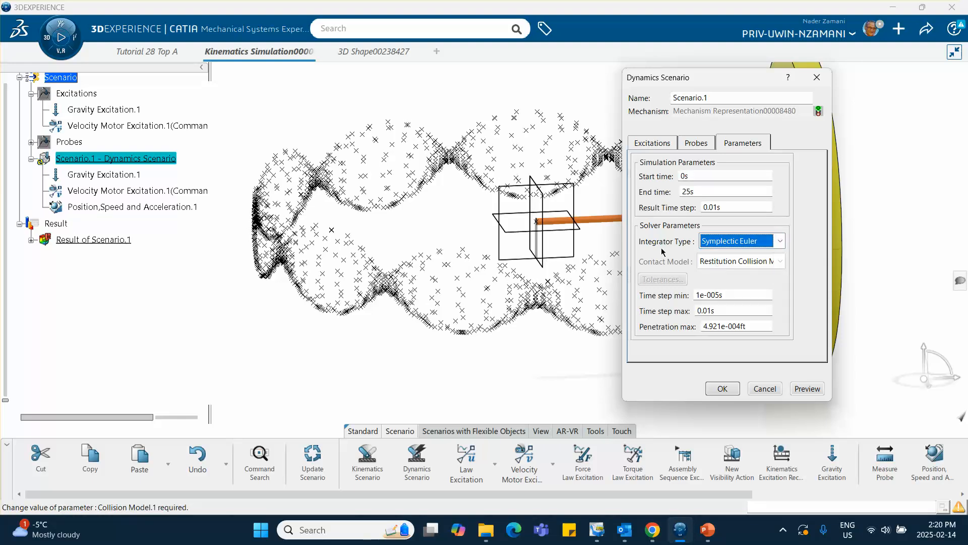
{"action": "left_click", "coordinate": [723, 389]}
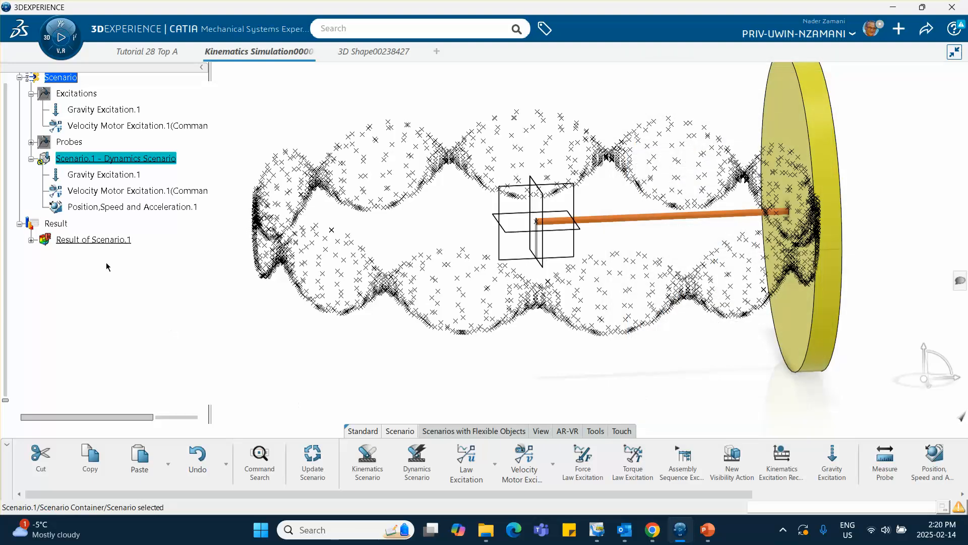
{"action": "right_click", "coordinate": [134, 160]}
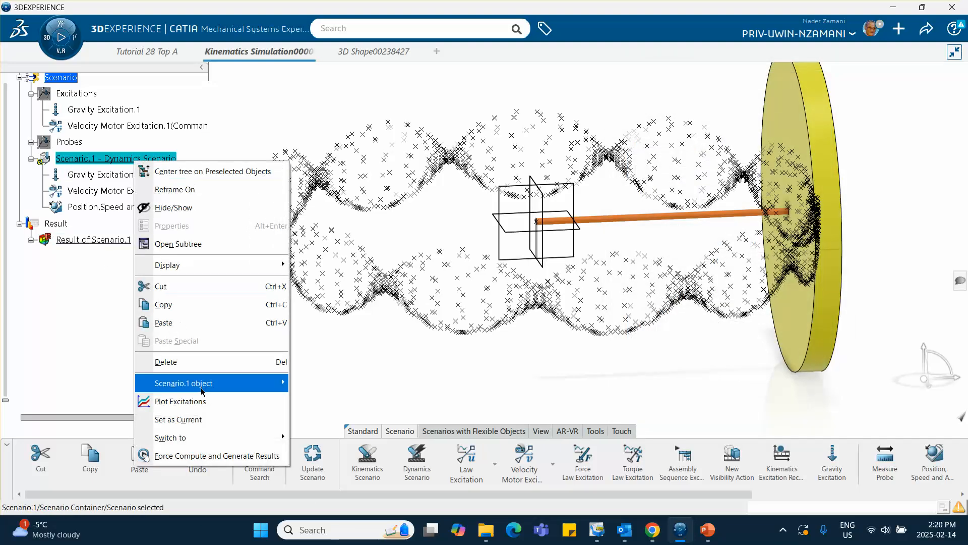
{"action": "left_click", "coordinate": [199, 455]}
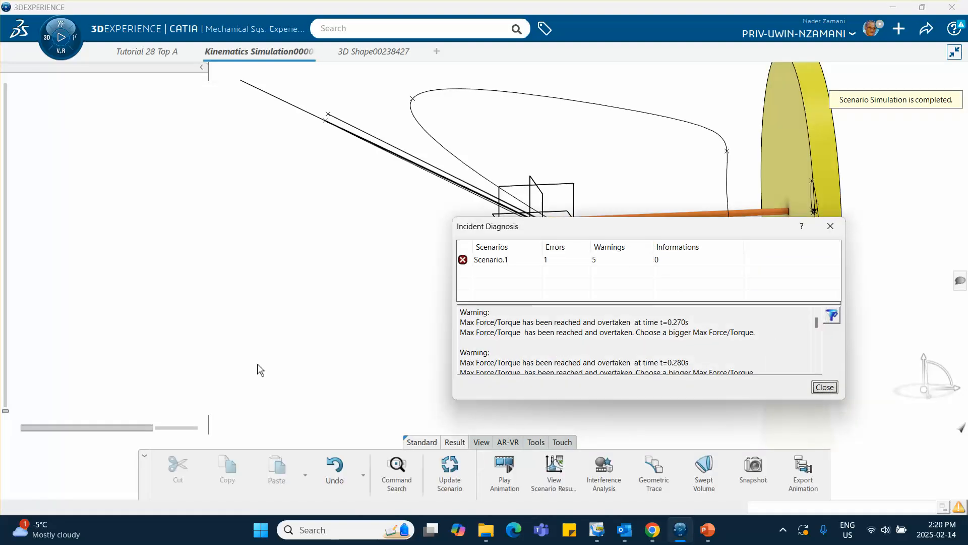
{"action": "left_click", "coordinate": [835, 231]}
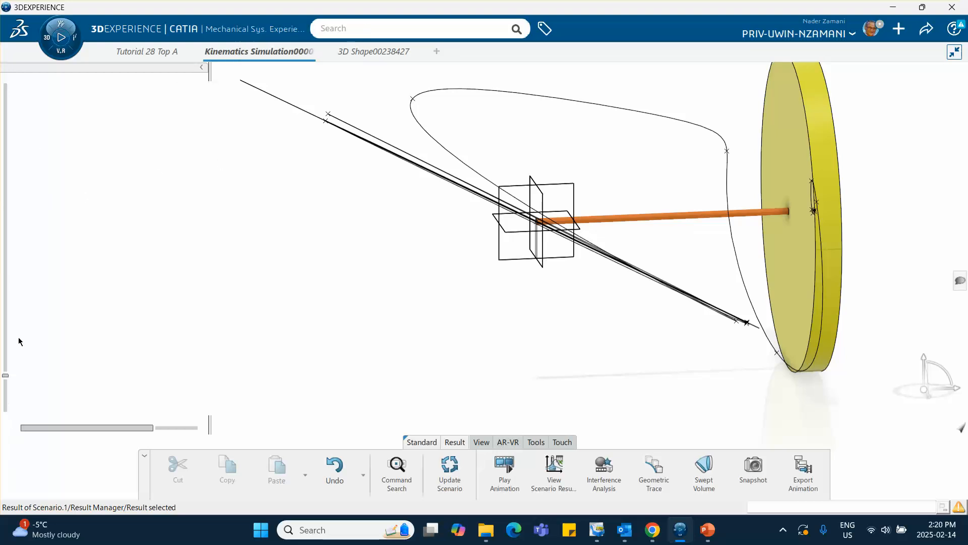
Set the Scenario.1 end time to 2 s and both its result time step and maximum solver time step to 0.001 s.
{"action": "scroll", "coordinate": [174, 255], "scroll_direction": "down", "scroll_amount": 1}
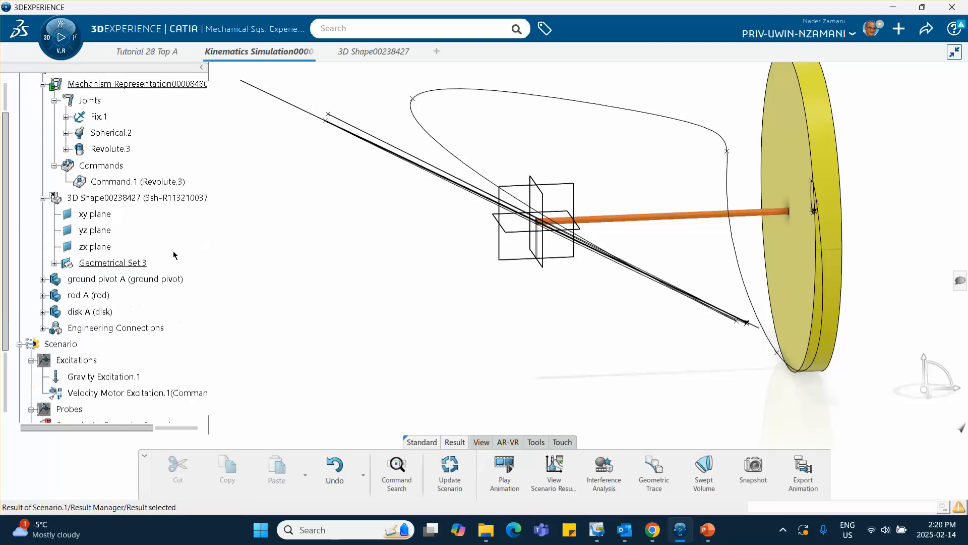
{"action": "scroll", "coordinate": [184, 287], "scroll_direction": "down", "scroll_amount": 1}
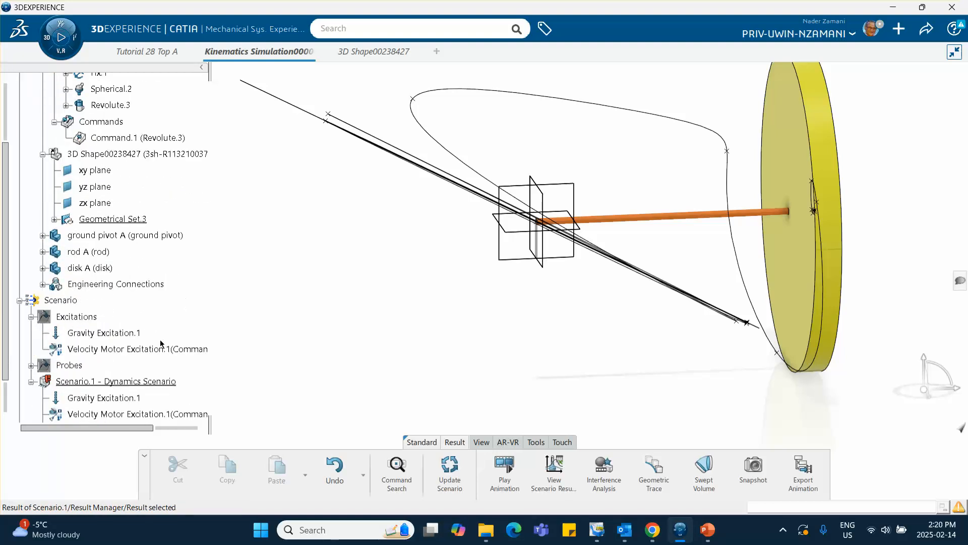
{"action": "scroll", "coordinate": [160, 339], "scroll_direction": "down", "scroll_amount": 1}
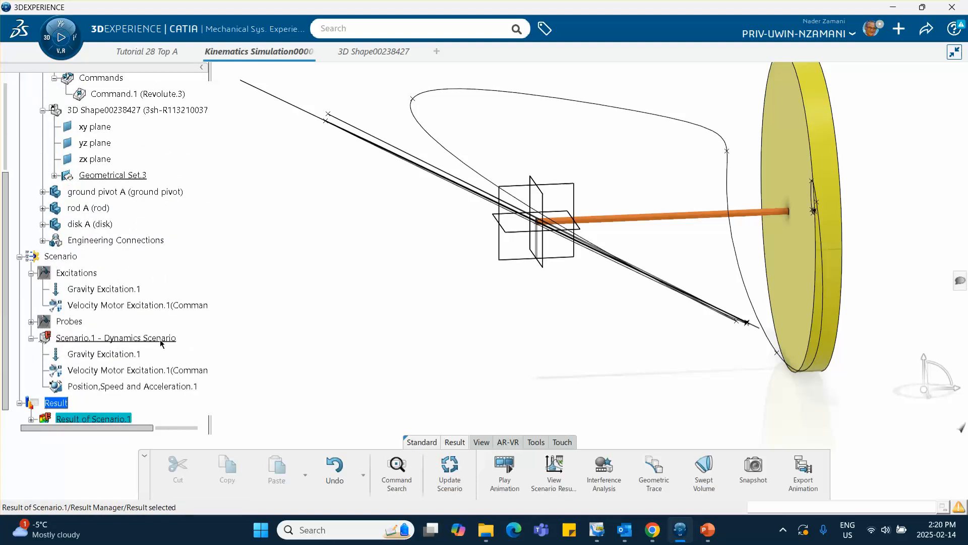
{"action": "left_click", "coordinate": [127, 342]}
{"action": "double_click", "coordinate": [119, 337]}
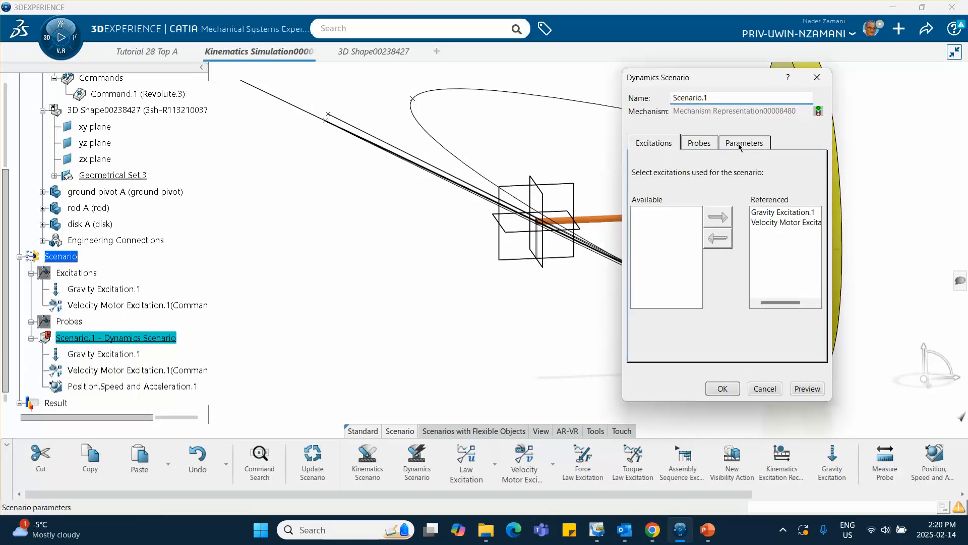
{"action": "left_click", "coordinate": [739, 145]}
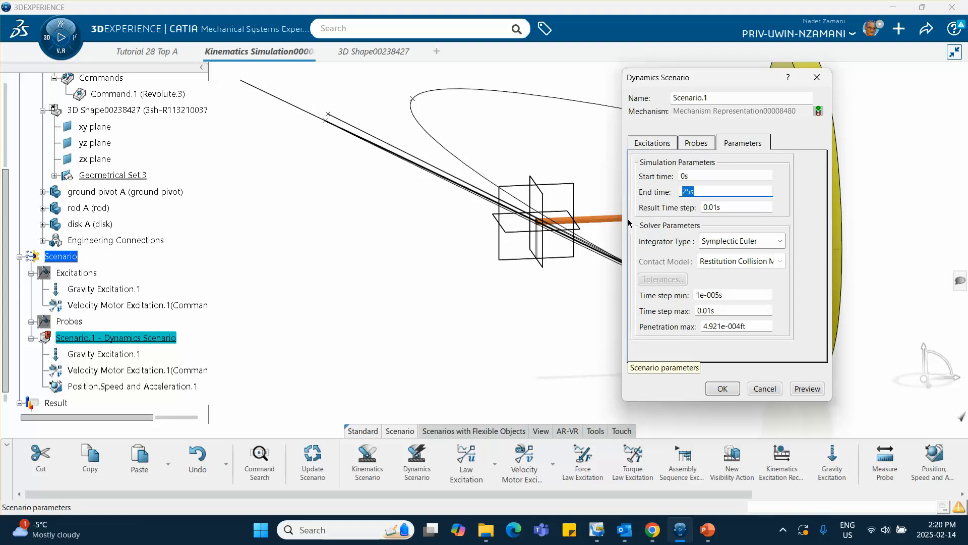
{"action": "type", "text": "2"}
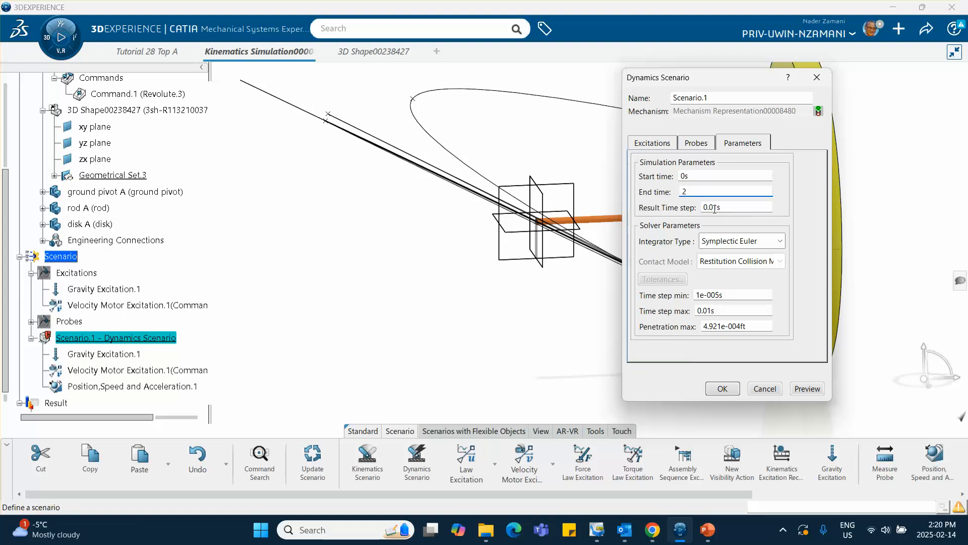
{"action": "type", "text": "0"}
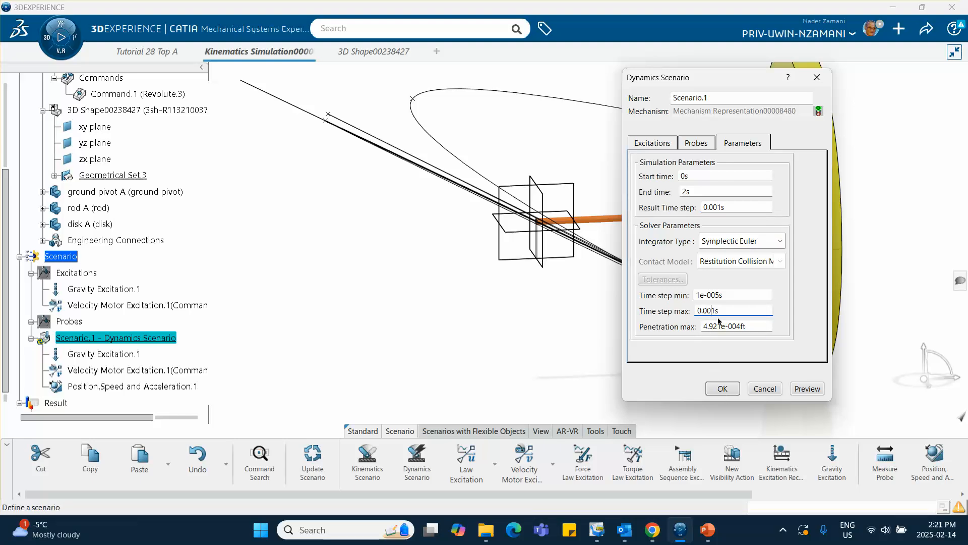
{"action": "left_click", "coordinate": [721, 389]}
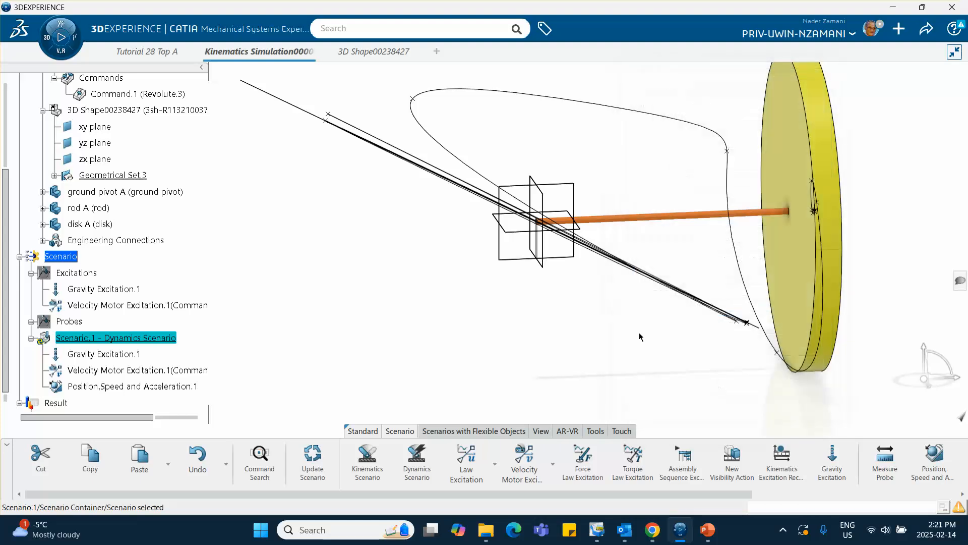
Force-compute the Scenario.1 results with the new time settings and dismiss the incident diagnosis.
{"action": "right_click", "coordinate": [135, 345]}
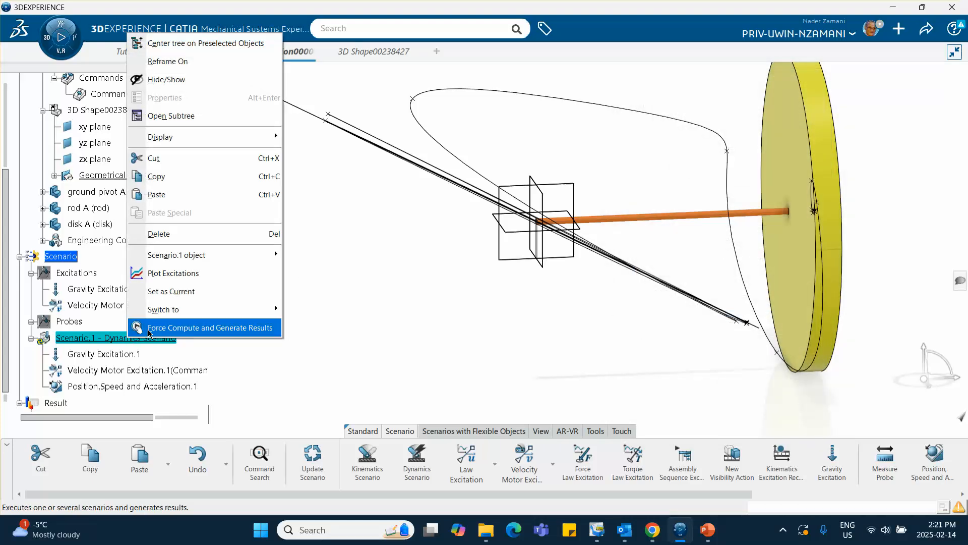
{"action": "left_click", "coordinate": [180, 337]}
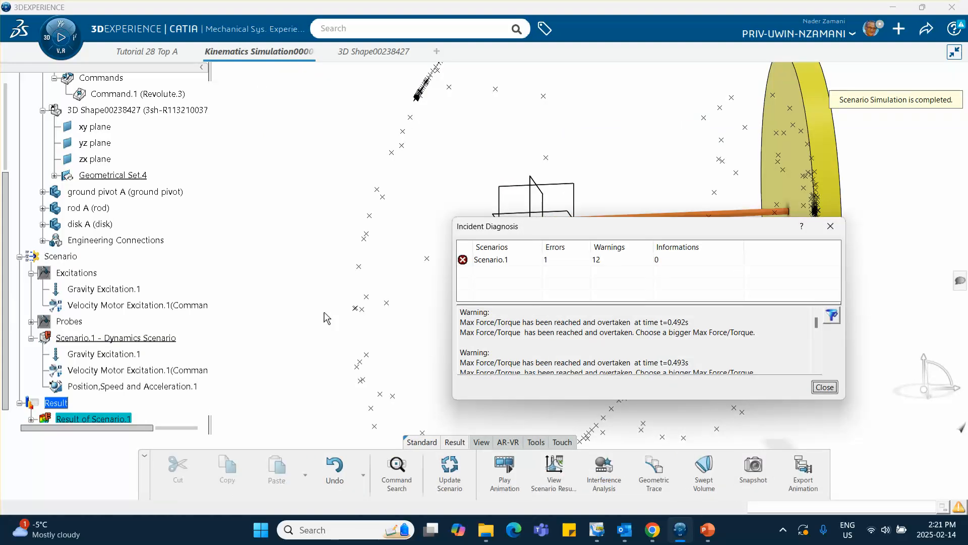
{"action": "left_click", "coordinate": [825, 387]}
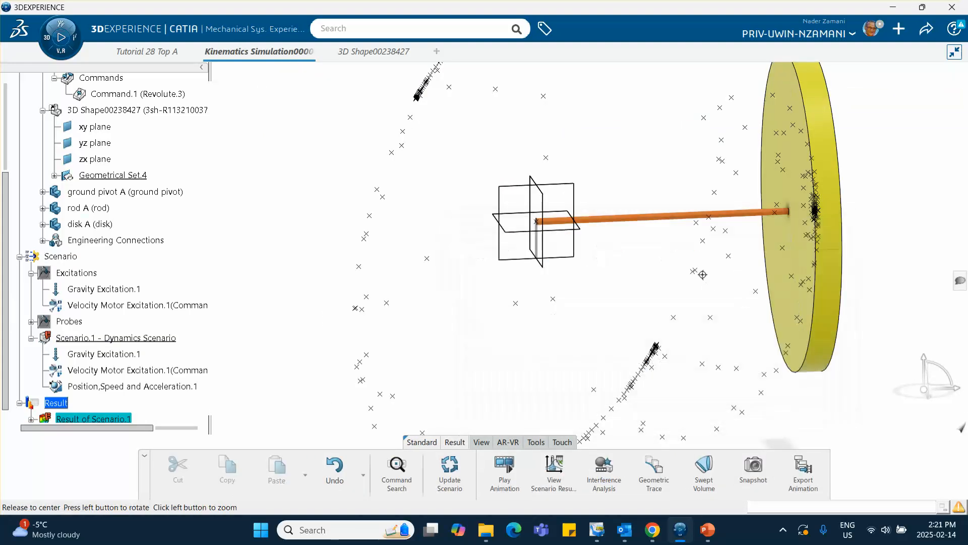
{"action": "middle_click_drag", "start_coordinate": [702, 275], "coordinate": [449, 302]}
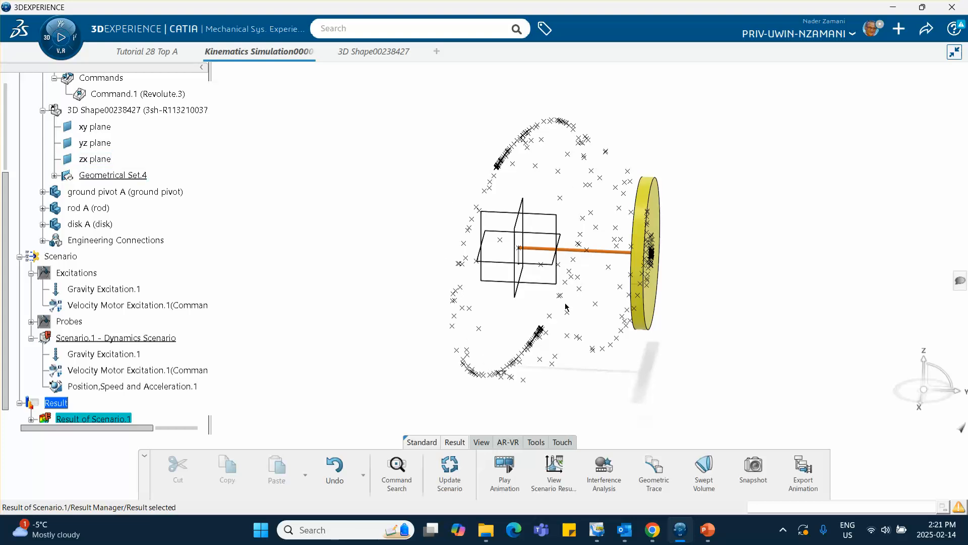
Set both the result time step and the maximum solver time step of the Scenario.1 dynamics scenario to 0.0001 s.
{"action": "scroll", "coordinate": [117, 350], "scroll_direction": "down", "scroll_amount": 2}
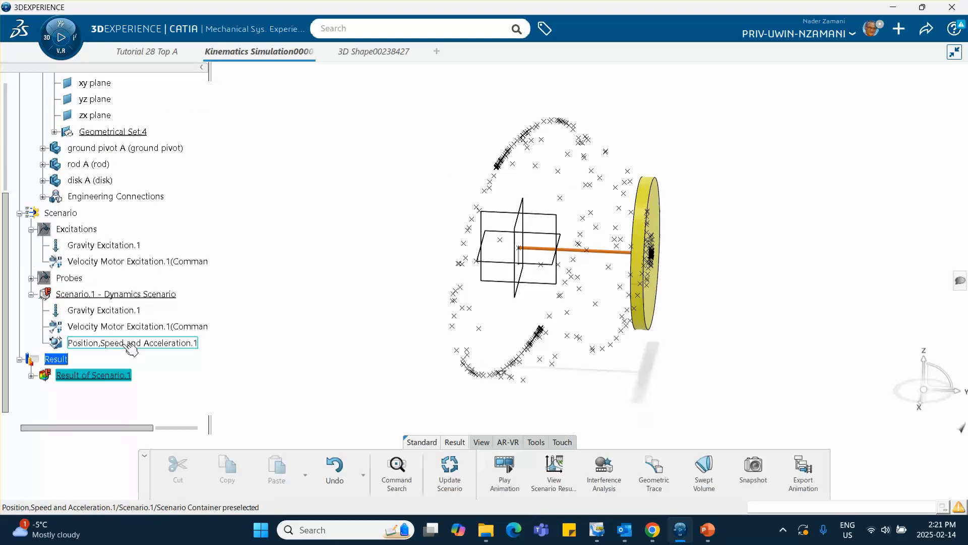
{"action": "left_click", "coordinate": [113, 294]}
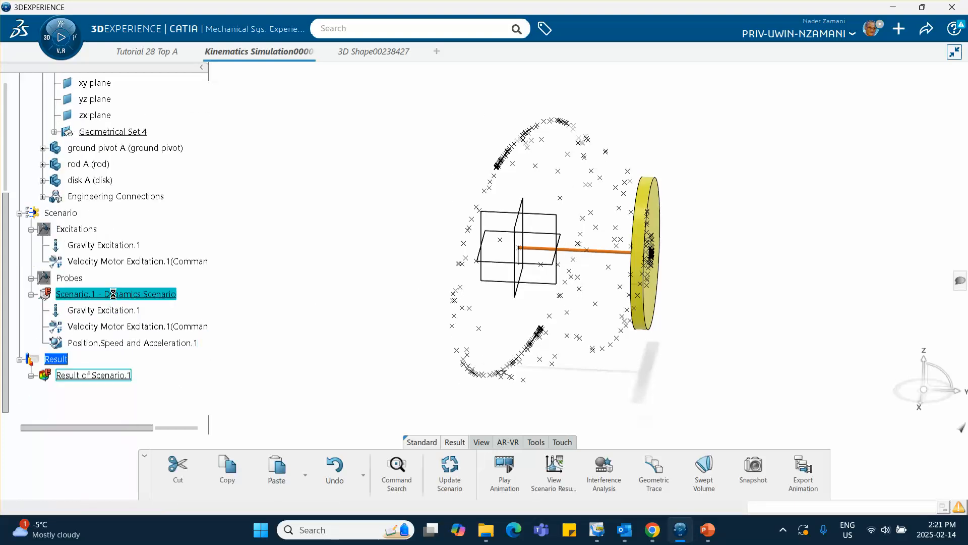
{"action": "double_click", "coordinate": [113, 294]}
{"action": "left_click", "coordinate": [746, 144]}
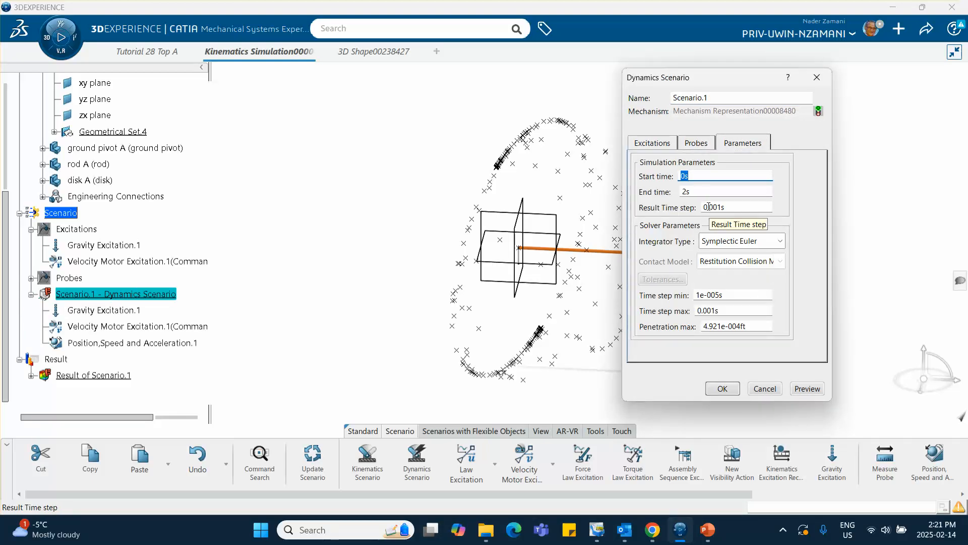
{"action": "left_click", "coordinate": [693, 192]}
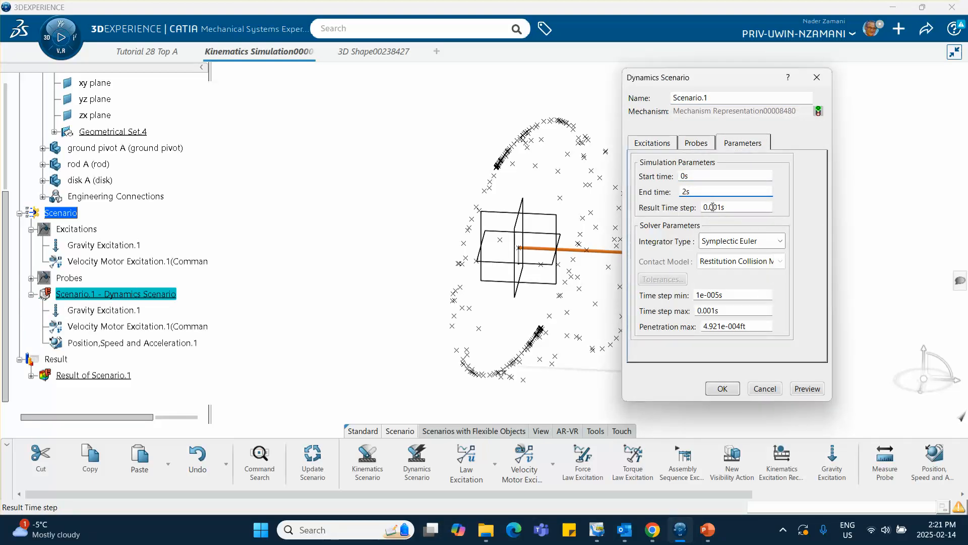
{"action": "left_click", "coordinate": [713, 207]}
{"action": "type", "text": "0"}
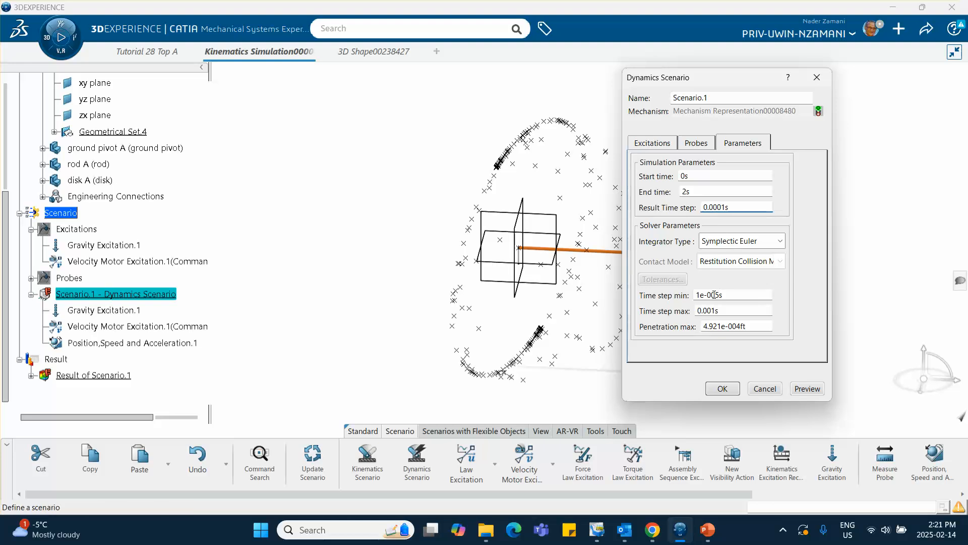
{"action": "left_click", "coordinate": [712, 312]}
{"action": "type", "text": "0"}
{"action": "left_click", "coordinate": [724, 389]}
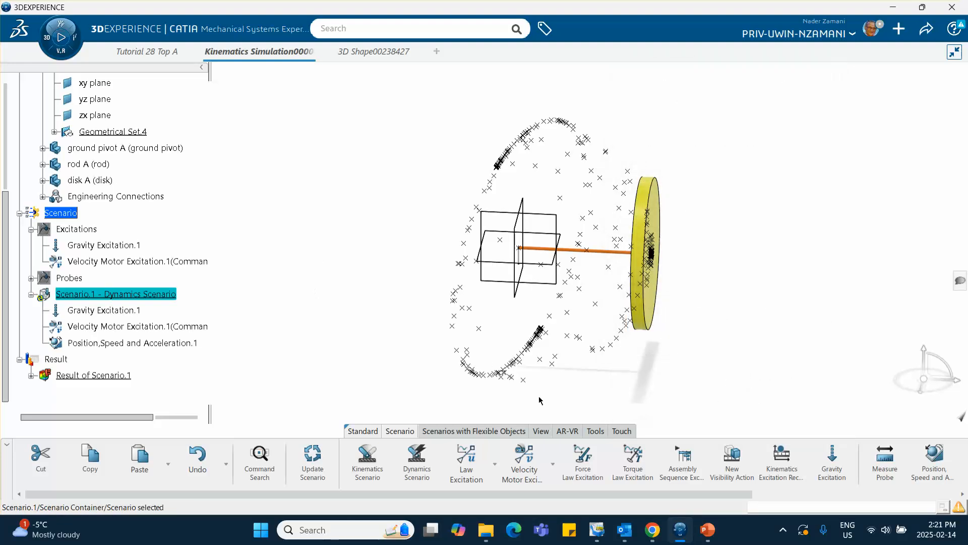
Try to force-compute the Scenario.1 results with the 0.0001 s time steps and close the update report.
{"action": "right_click", "coordinate": [141, 293]}
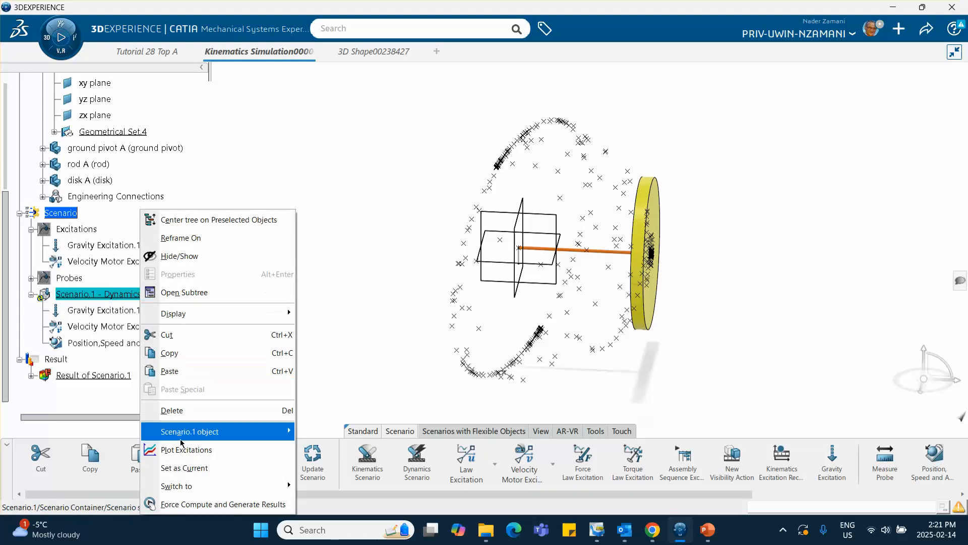
{"action": "left_click", "coordinate": [202, 504]}
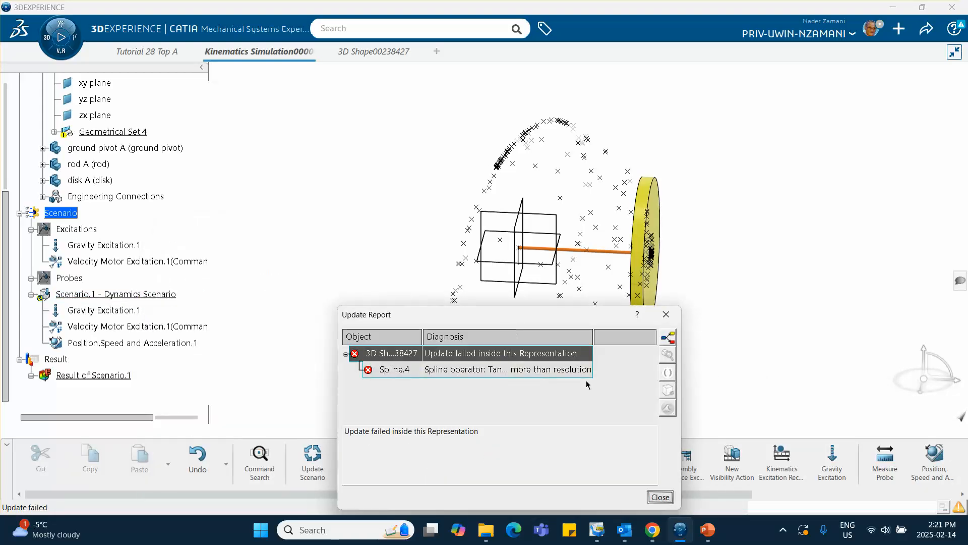
{"action": "left_click", "coordinate": [666, 314]}
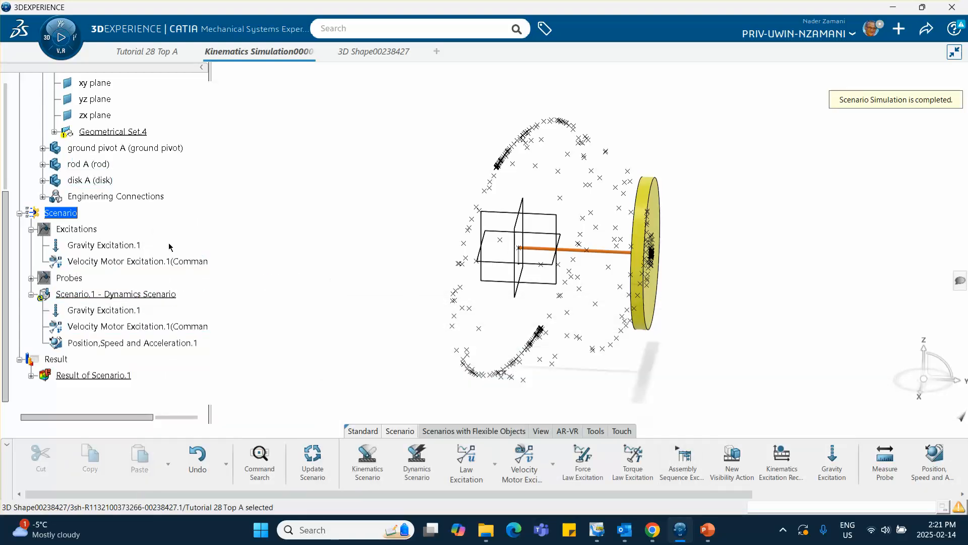
Delete 3D Shape00238427, which holds the Geometrical Set.4 trace points, from the Tutorial 28 Top A assembly.
{"action": "left_click", "coordinate": [54, 132]}
{"action": "scroll", "coordinate": [157, 173], "scroll_direction": "down", "scroll_amount": 3}
{"action": "scroll", "coordinate": [158, 177], "scroll_direction": "up", "scroll_amount": 3}
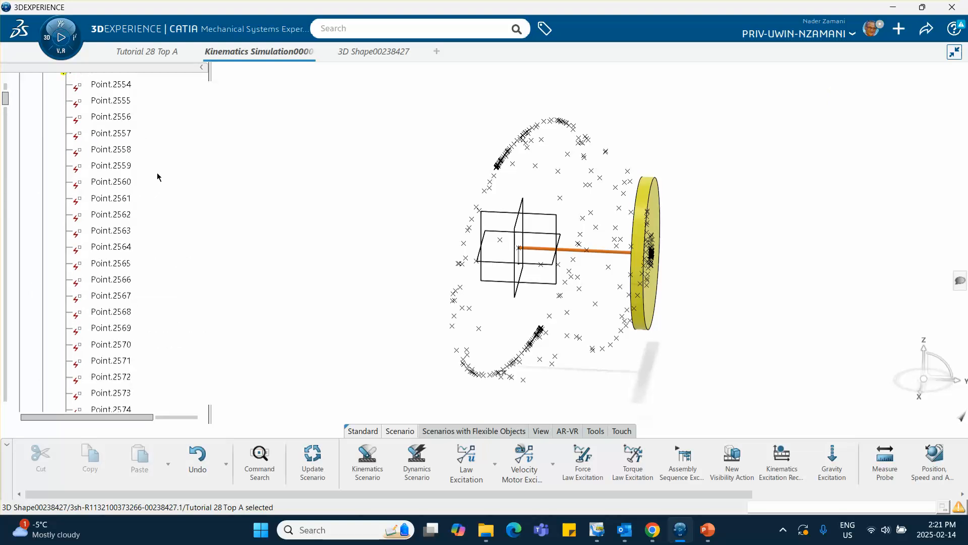
{"action": "scroll", "coordinate": [158, 177], "scroll_direction": "up", "scroll_amount": 4}
{"action": "right_click", "coordinate": [121, 221]}
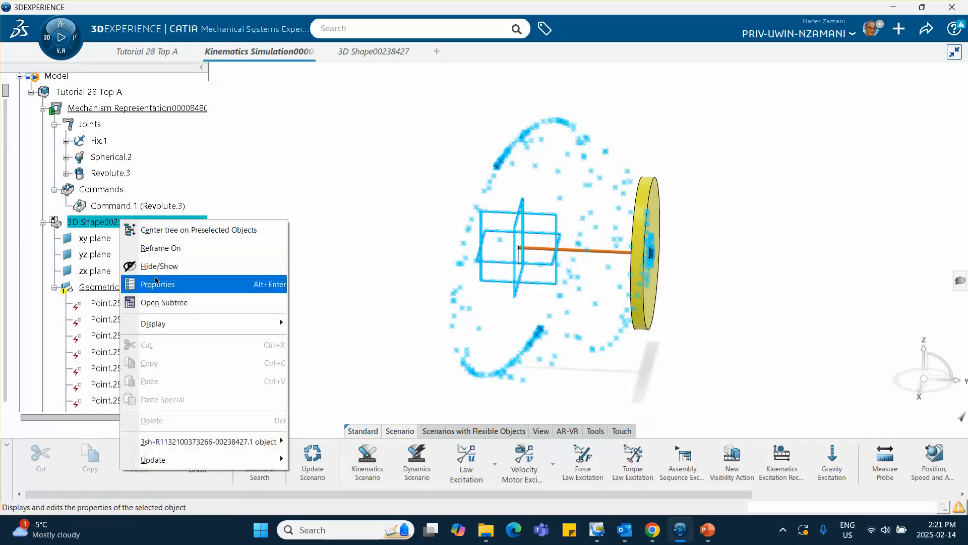
{"action": "left_click", "coordinate": [163, 144]}
{"action": "double_click", "coordinate": [89, 91]}
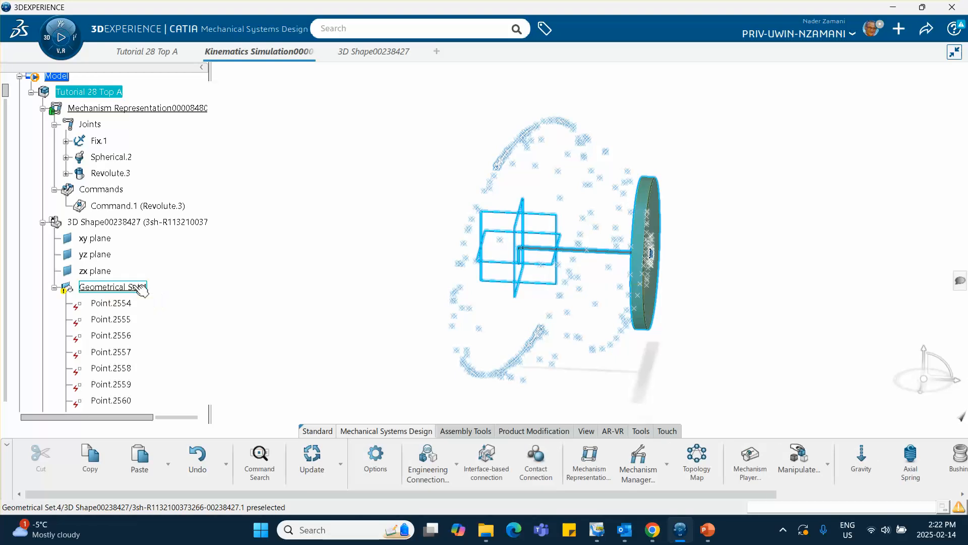
{"action": "right_click", "coordinate": [145, 226]}
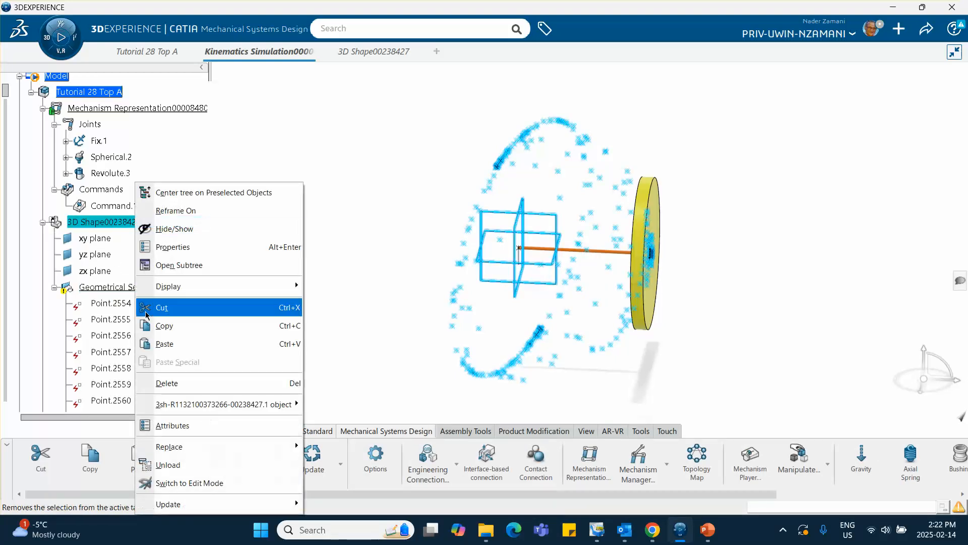
{"action": "left_click", "coordinate": [150, 386]}
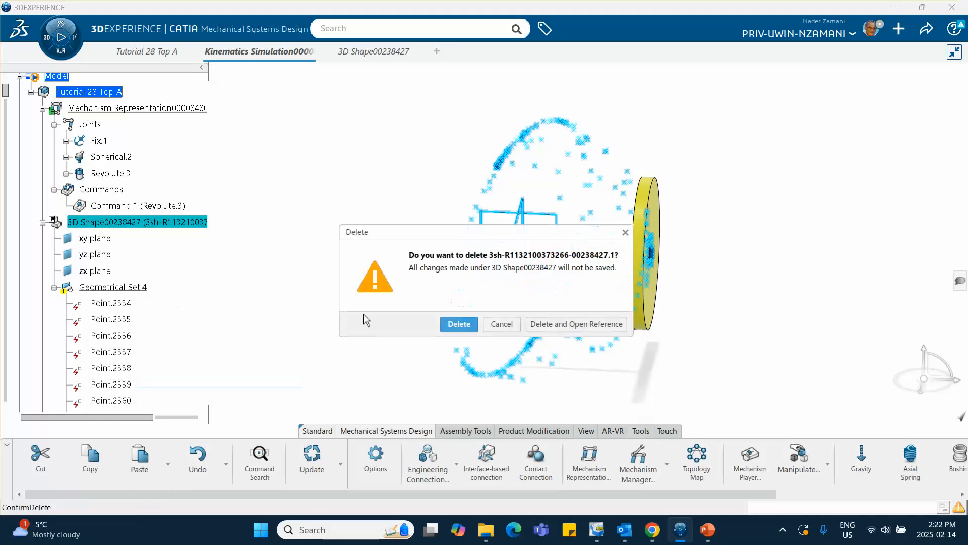
{"action": "left_click", "coordinate": [459, 325]}
Force-compute and generate the Scenario.1 dynamics results without the old trace shape.
{"action": "scroll", "coordinate": [143, 246], "scroll_direction": "down", "scroll_amount": 3}
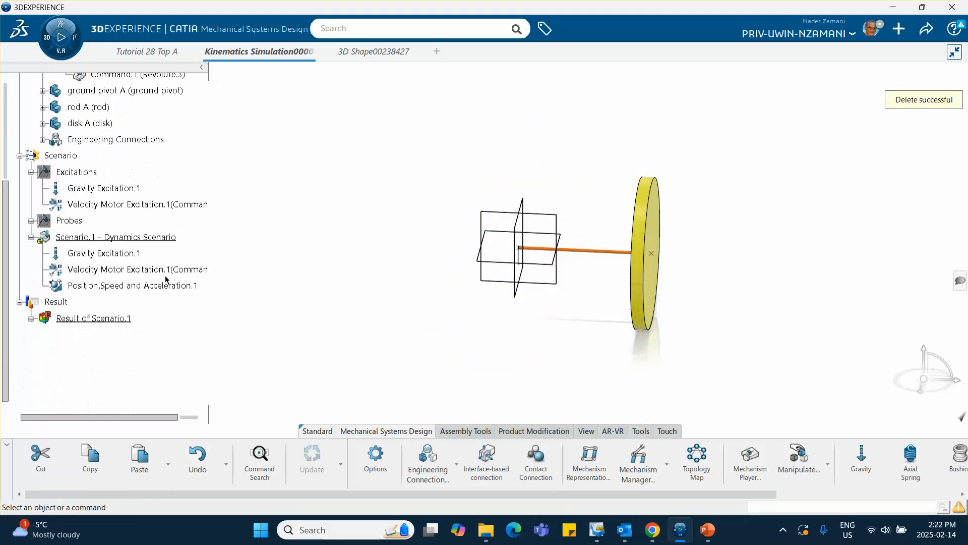
{"action": "left_click", "coordinate": [141, 240]}
{"action": "double_click", "coordinate": [137, 238]}
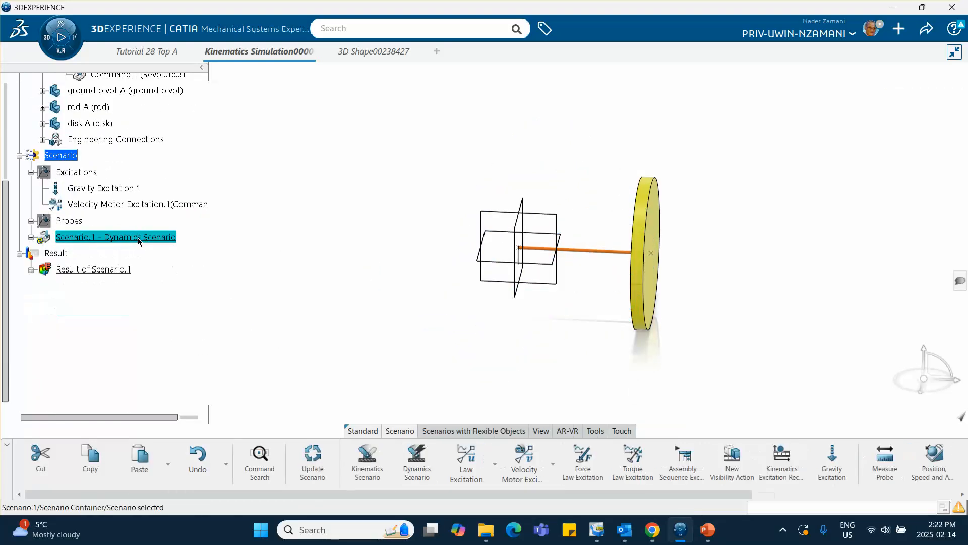
{"action": "right_click", "coordinate": [138, 237]}
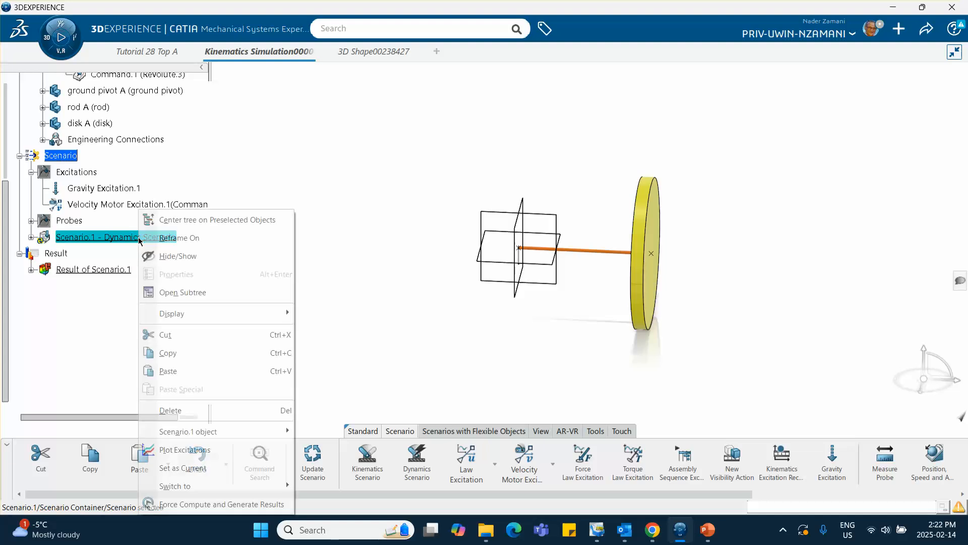
{"action": "left_click", "coordinate": [194, 503]}
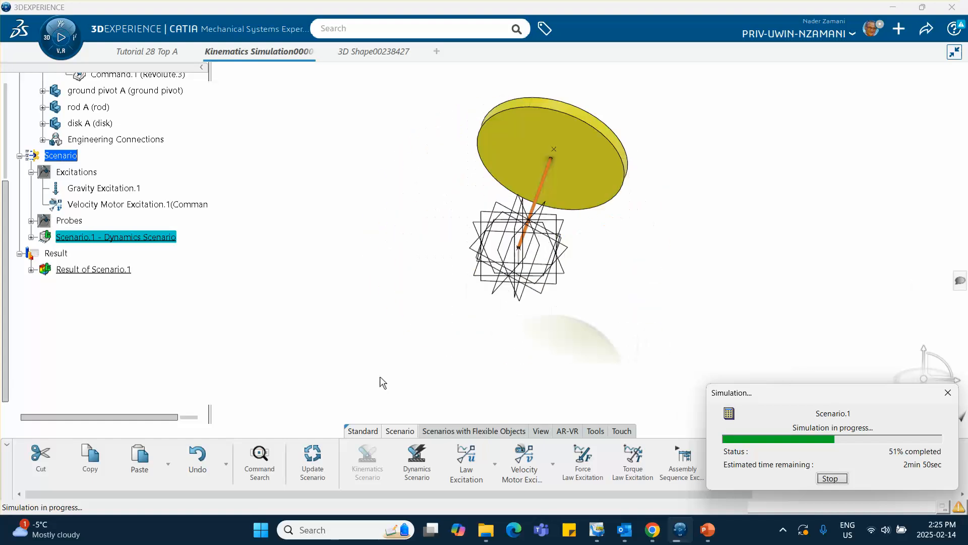
Examine the disk and rod motion from several viewing directions while the Scenario.1 simulation is computing.
{"action": "middle_click_drag", "start_coordinate": [620, 203], "coordinate": [330, 223]}
{"action": "middle_click_drag", "start_coordinate": [638, 247], "coordinate": [453, 291]}
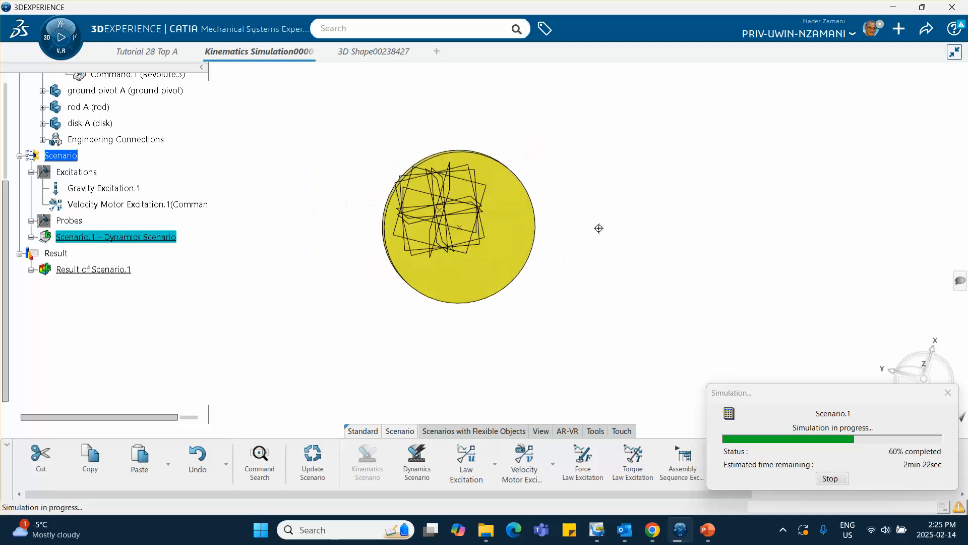
{"action": "middle_click_drag", "start_coordinate": [484, 81], "coordinate": [531, 296]}
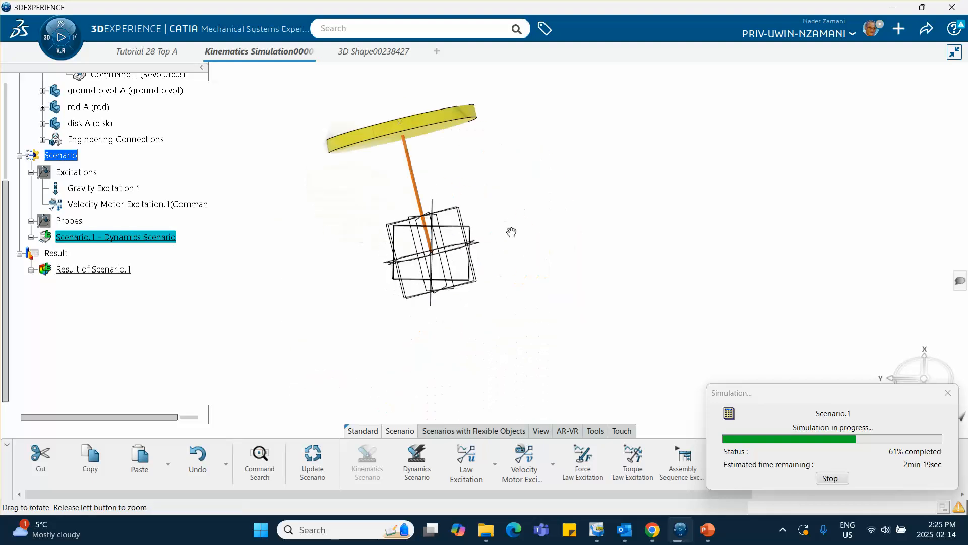
{"action": "middle_click_drag", "start_coordinate": [511, 232], "coordinate": [531, 250]}
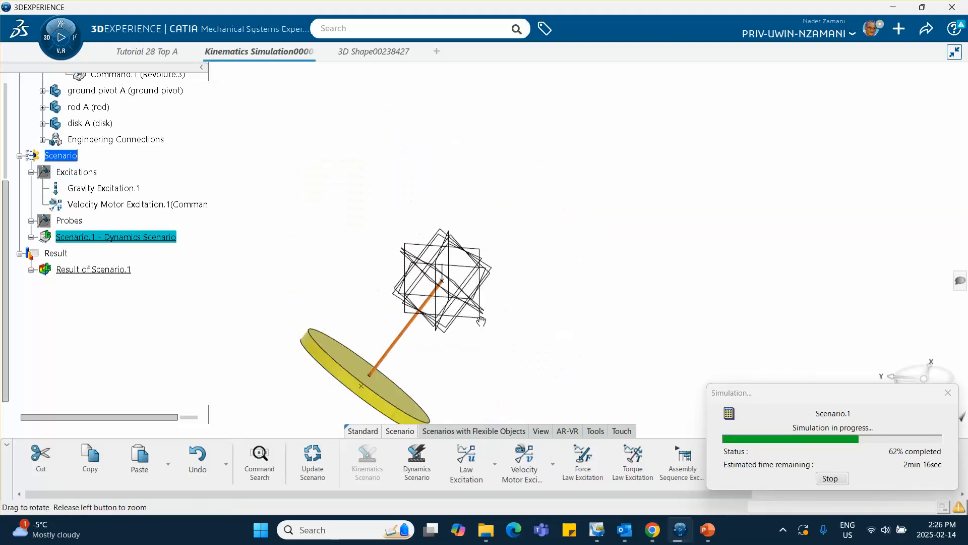
{"action": "middle_click_drag", "start_coordinate": [467, 315], "coordinate": [474, 299]}
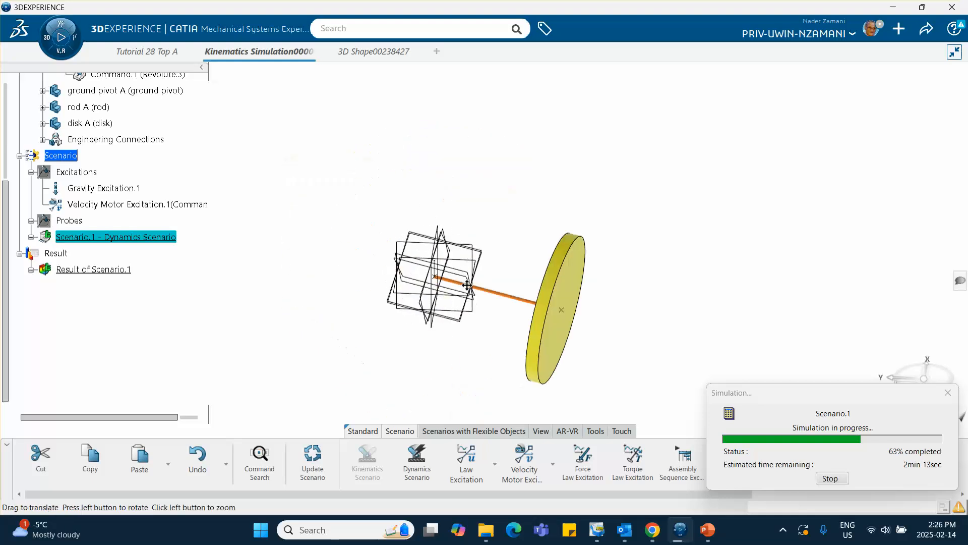
{"action": "middle_click_drag", "start_coordinate": [521, 233], "coordinate": [538, 273]}
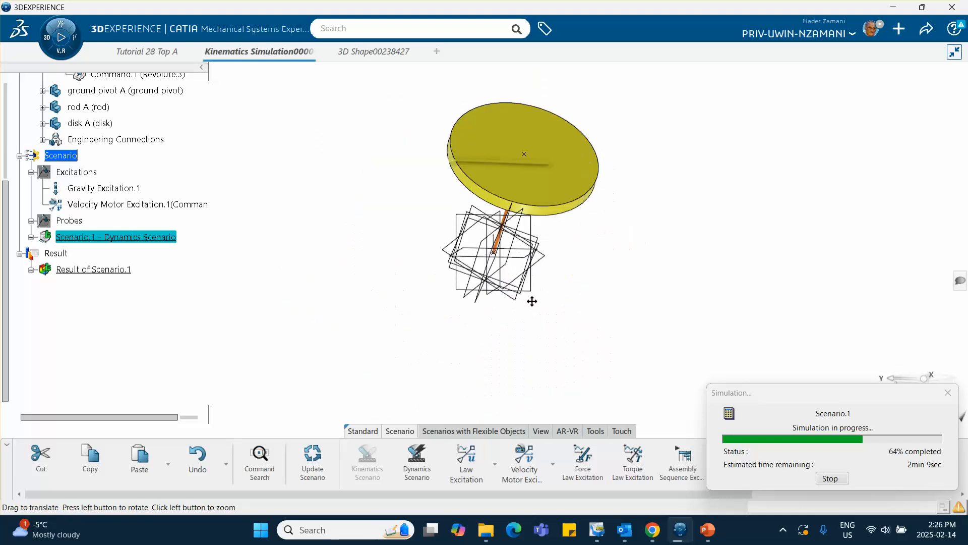
{"action": "middle_click_drag", "start_coordinate": [536, 293], "coordinate": [481, 251]}
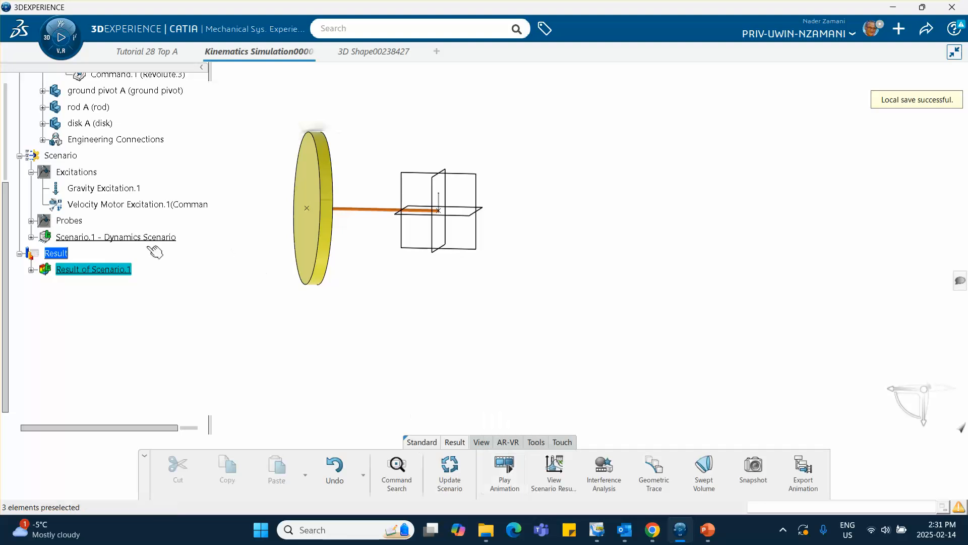
Review the Result of Scenario.1 animation by playing it and scrubbing from 0 s to about 1.93 s, and close the player.
{"action": "left_click", "coordinate": [506, 467]}
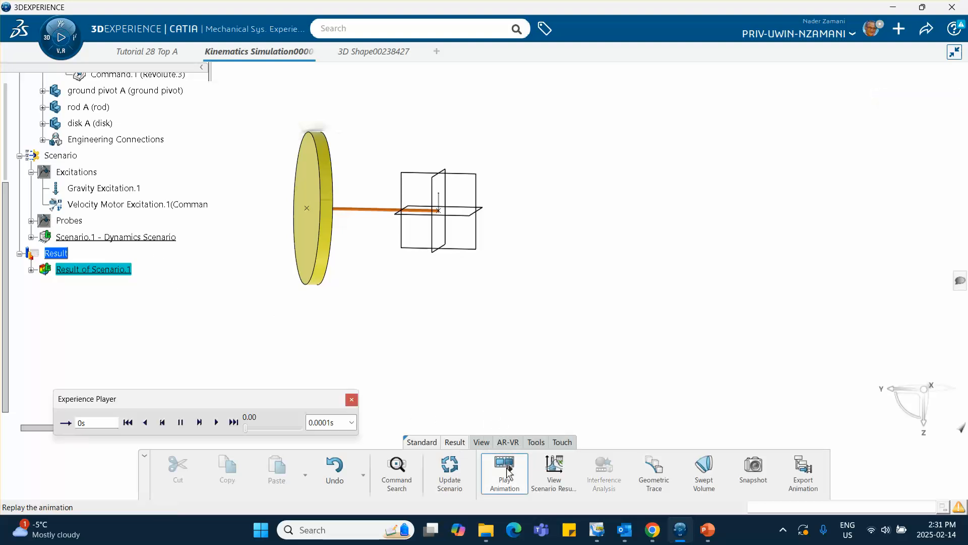
{"action": "left_click_drag", "start_coordinate": [282, 395], "coordinate": [266, 350]}
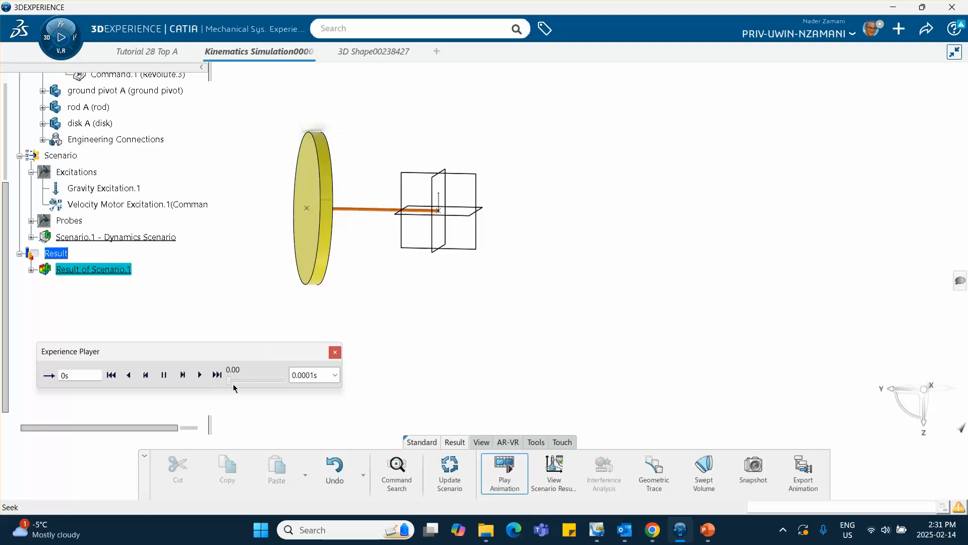
{"action": "left_click_drag", "start_coordinate": [228, 385], "coordinate": [280, 387]}
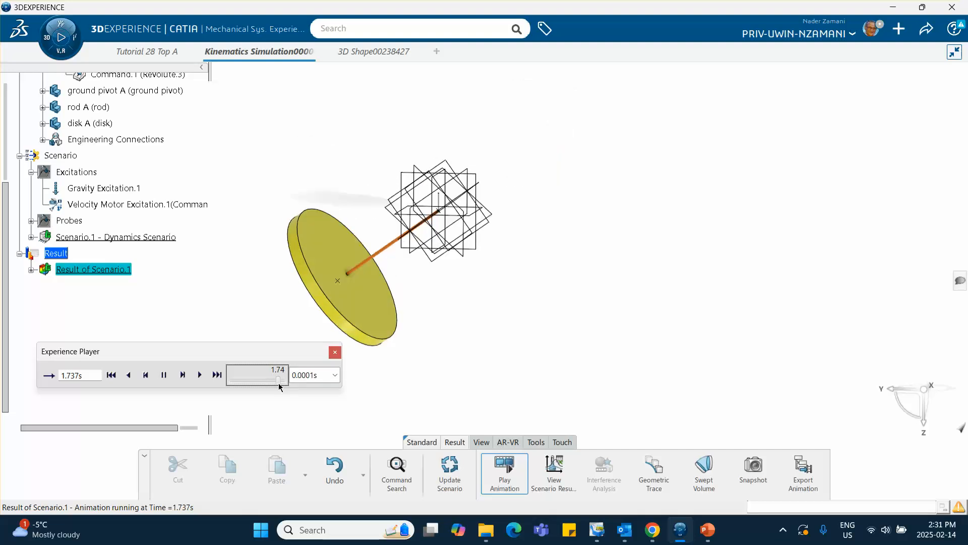
{"action": "left_click", "coordinate": [201, 374]}
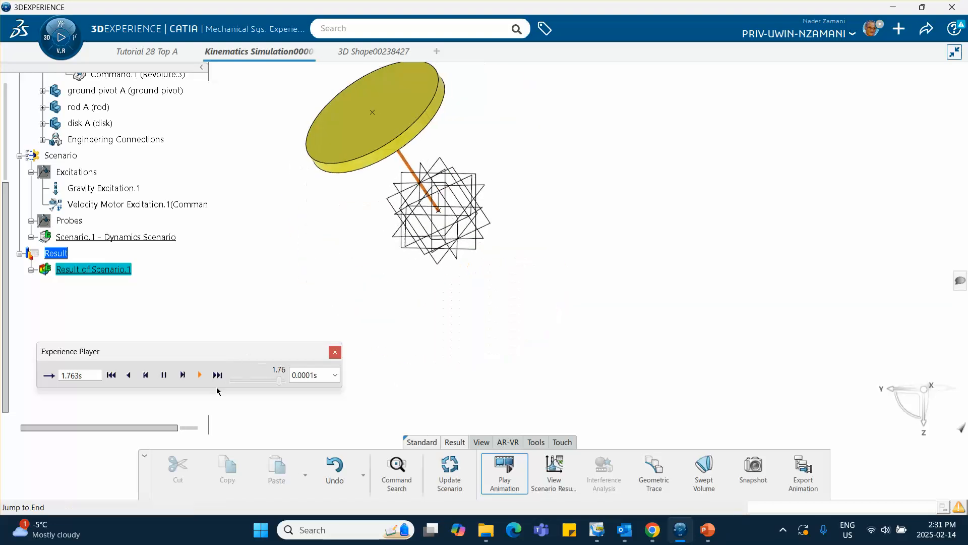
{"action": "left_click_drag", "start_coordinate": [279, 384], "coordinate": [228, 381]}
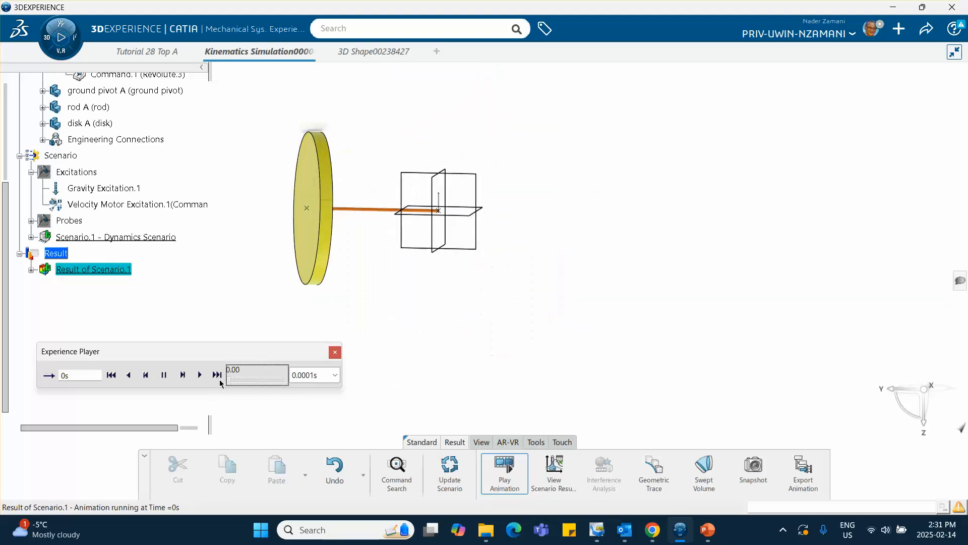
{"action": "left_click", "coordinate": [201, 376]}
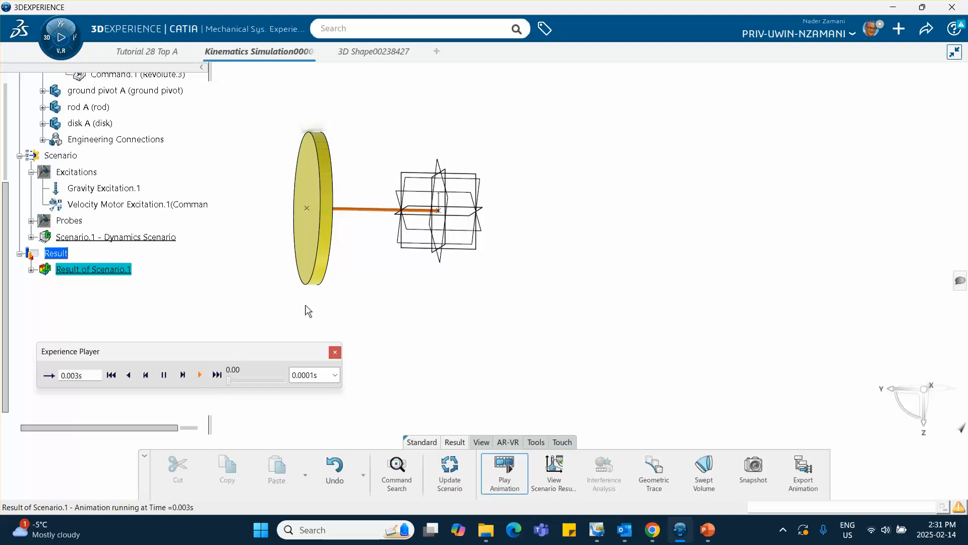
{"action": "left_click", "coordinate": [229, 382]}
{"action": "left_click_drag", "start_coordinate": [229, 382], "coordinate": [286, 381]}
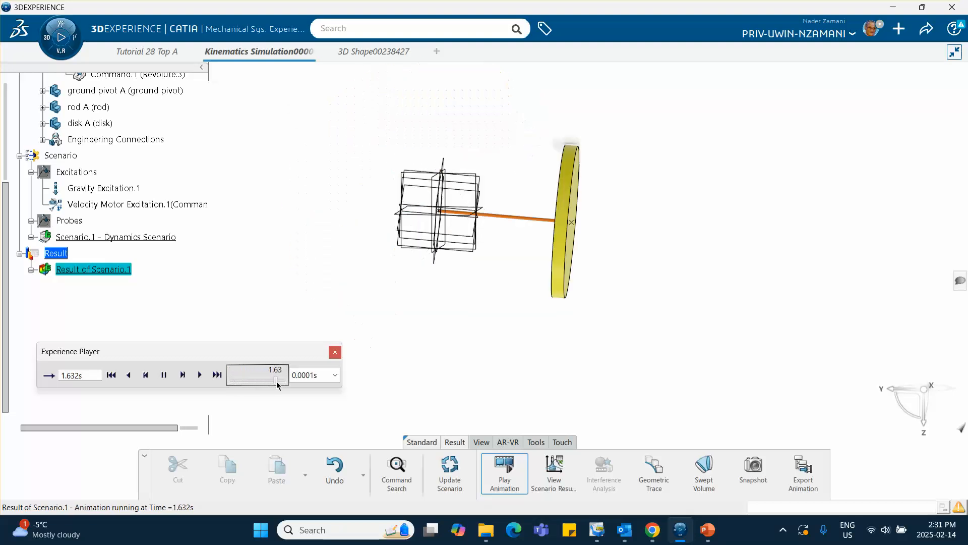
{"action": "left_click", "coordinate": [335, 352]}
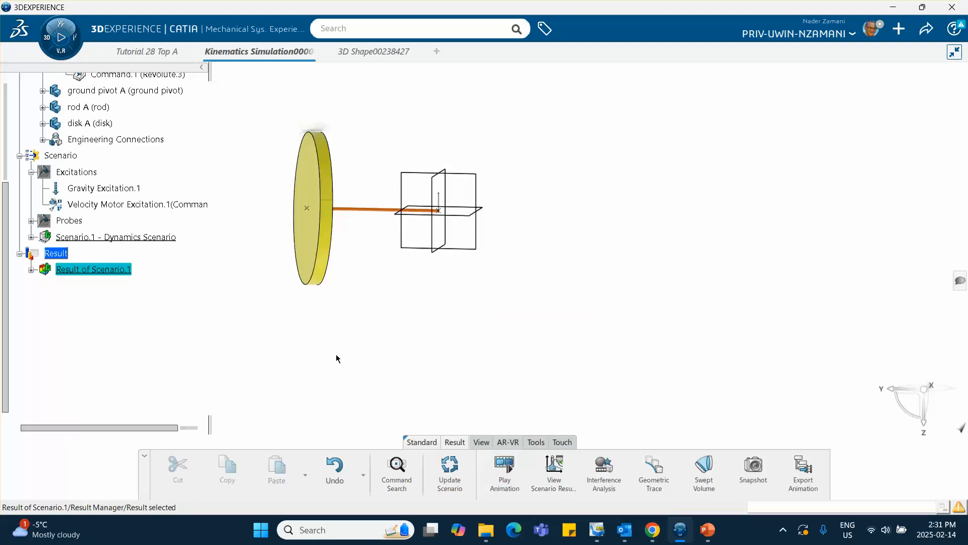
{"action": "left_click", "coordinate": [659, 476]}
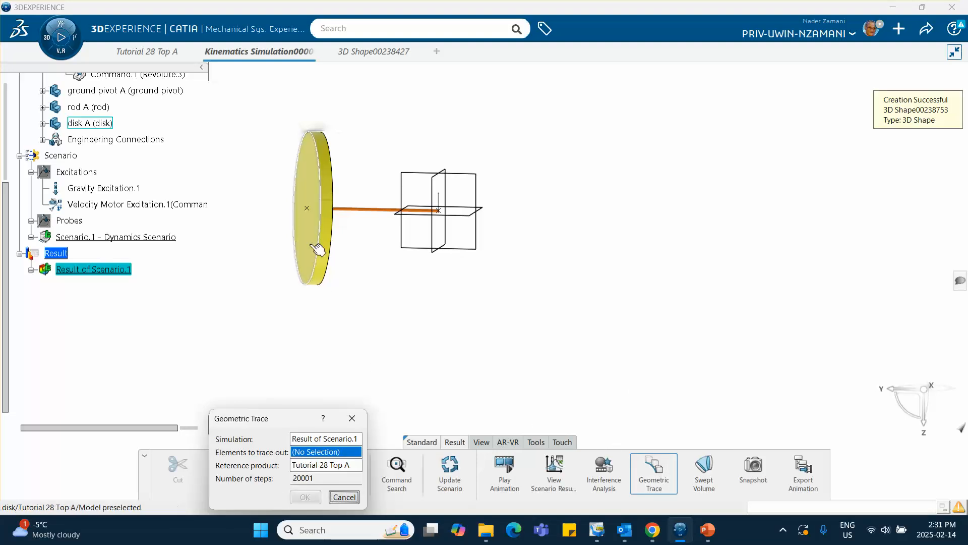
{"action": "left_click", "coordinate": [317, 212]}
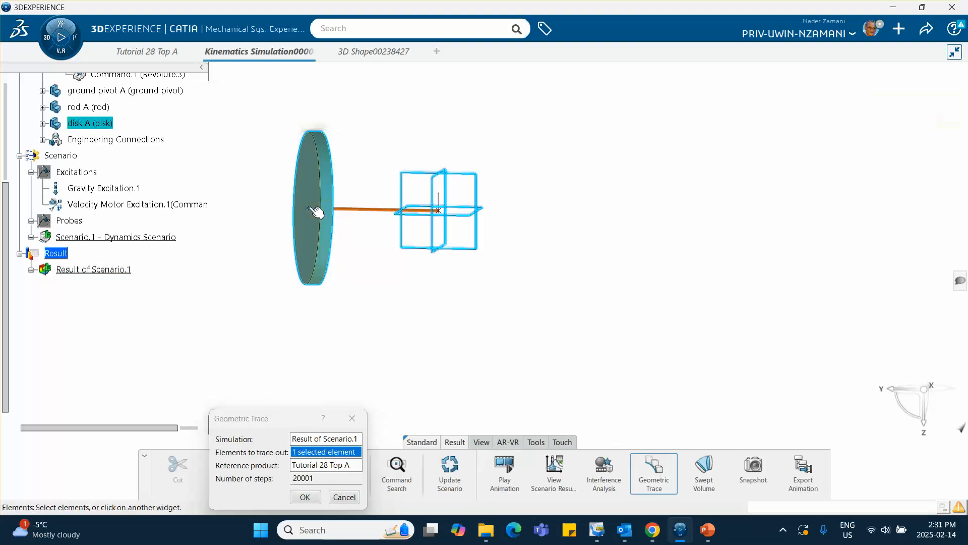
{"action": "left_click", "coordinate": [344, 497]}
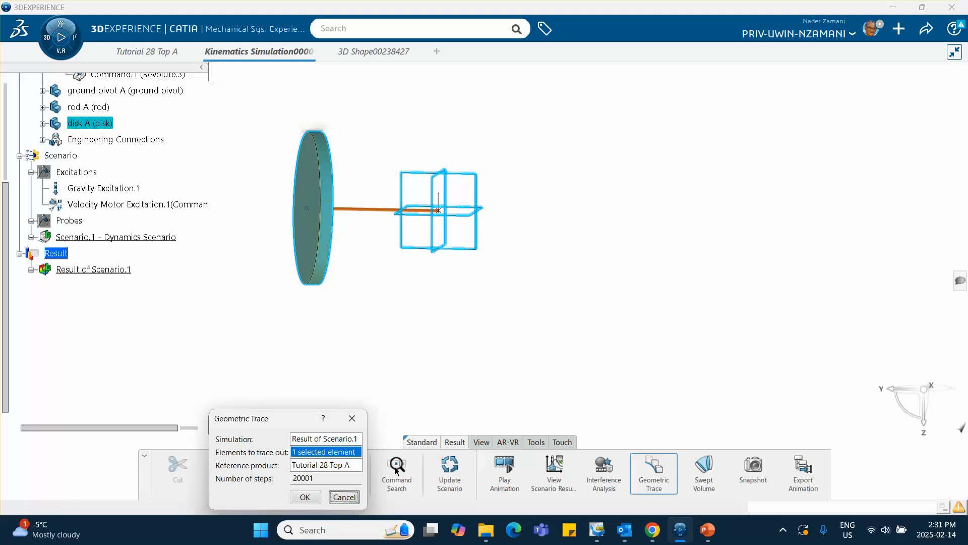
Generate a geometric trace of the disk's centre point from Result of Scenario.1, using Tutorial 28 Top A as reference and 20001 steps.
{"action": "left_click", "coordinate": [665, 460]}
{"action": "mouse_move", "coordinate": [350, 267]}
{"action": "middle_mouse_down"}
{"action": "mouse_move", "coordinate": [445, 301]}
{"action": "mouse_move", "coordinate": [408, 256]}
{"action": "middle_mouse_up"}
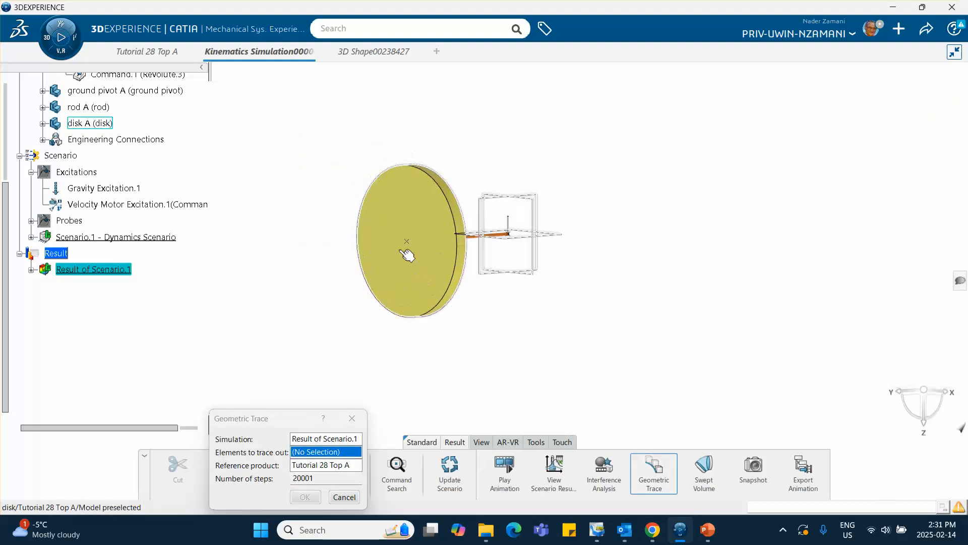
{"action": "left_click", "coordinate": [407, 253]}
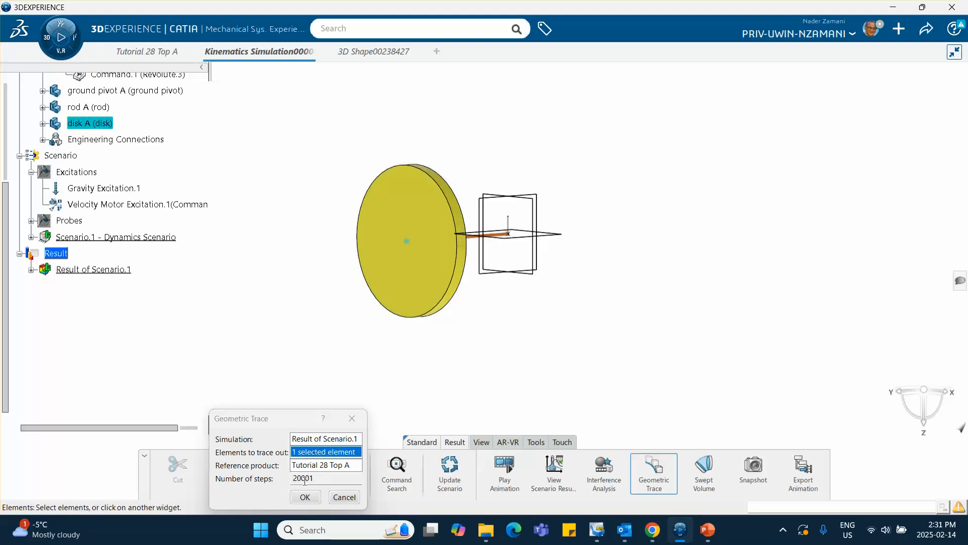
{"action": "left_click", "coordinate": [306, 498]}
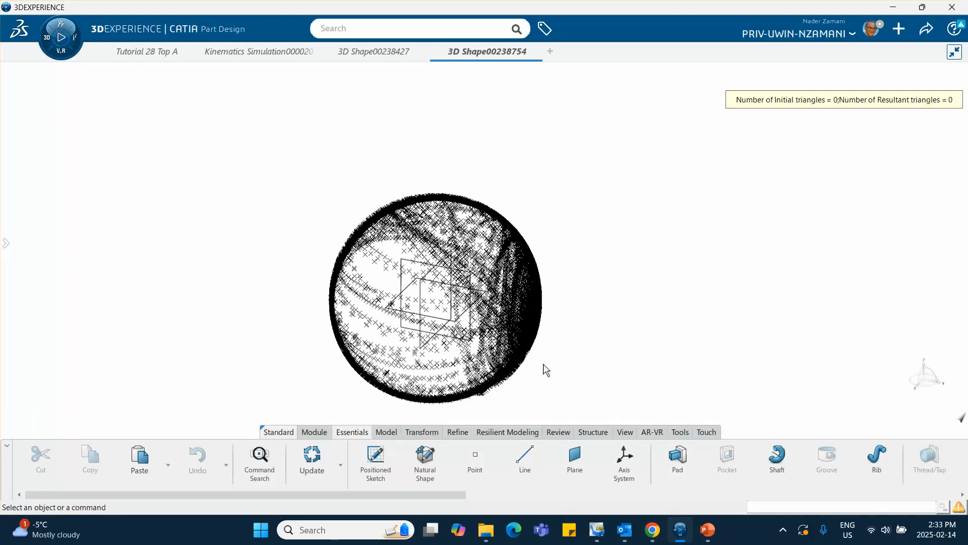
Copy 3D Shape00238754 with the new trace points and paste it into the Tutorial 28 Top A assembly of the kinematics simulation.
{"action": "middle_click_drag", "start_coordinate": [457, 337], "coordinate": [459, 256]}
{"action": "left_click", "coordinate": [6, 243]}
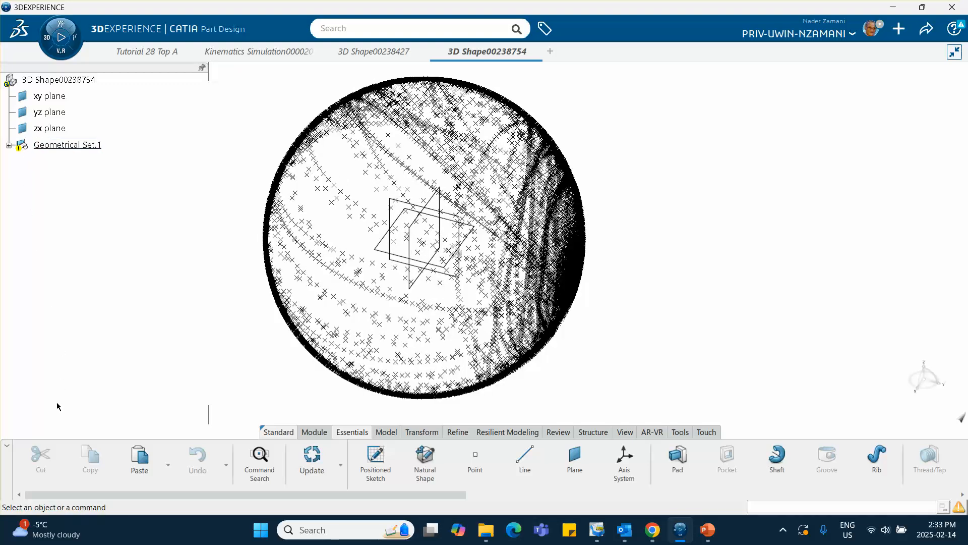
{"action": "right_click", "coordinate": [71, 80]}
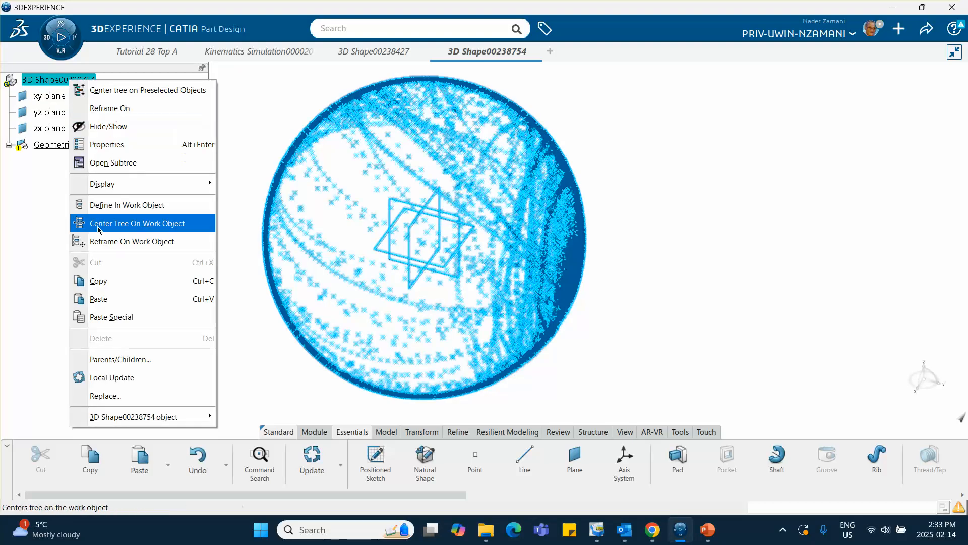
{"action": "left_click", "coordinate": [98, 281]}
{"action": "key", "text": "F3"}
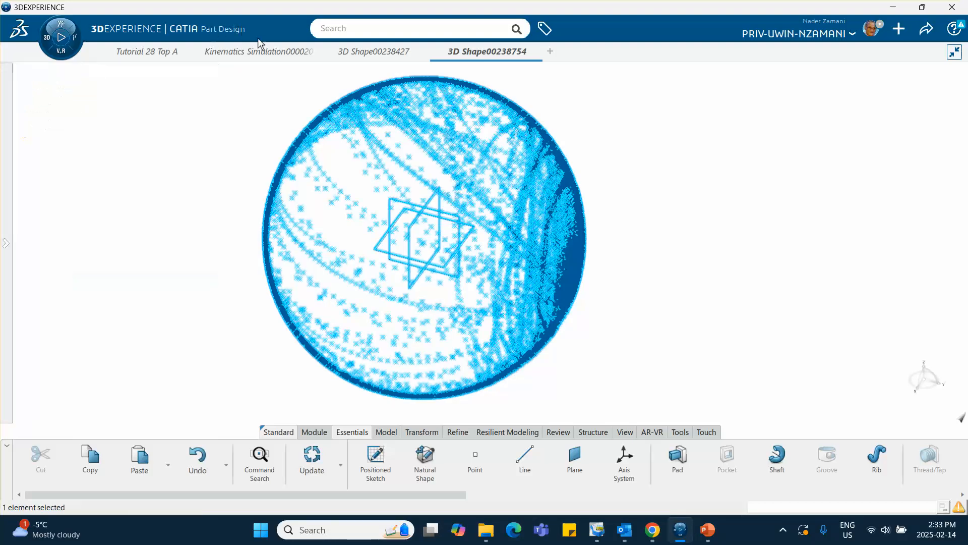
{"action": "left_click", "coordinate": [261, 52]}
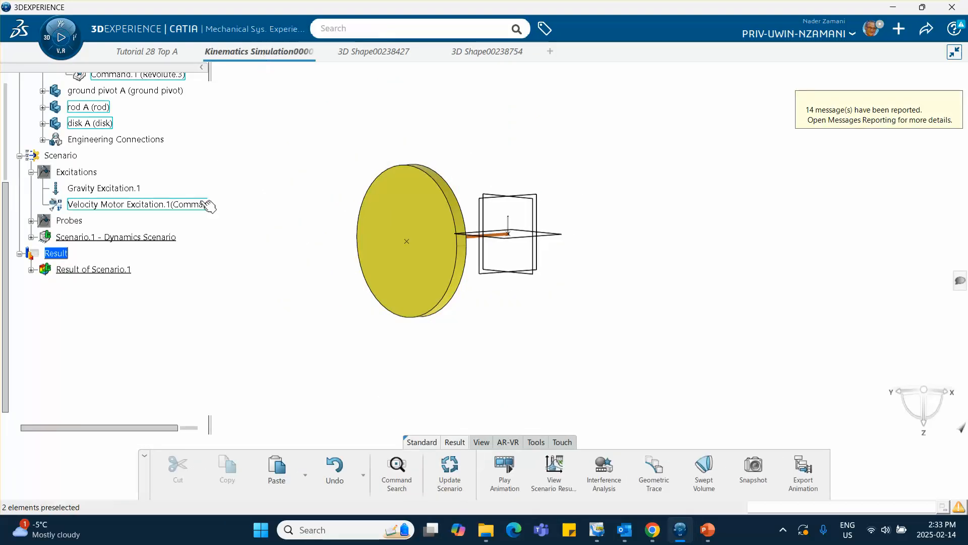
{"action": "left_click", "coordinate": [107, 137]}
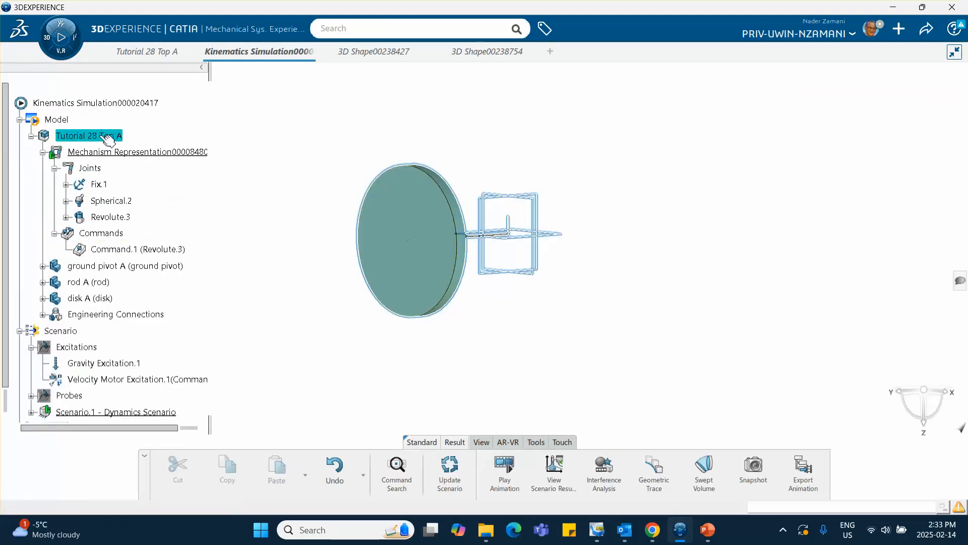
{"action": "double_click", "coordinate": [101, 135]}
{"action": "right_click", "coordinate": [99, 136]}
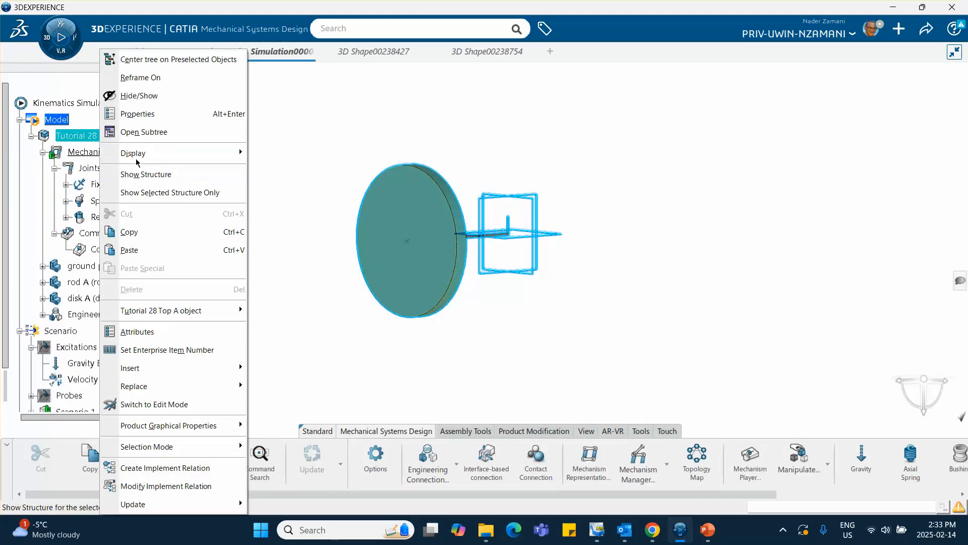
{"action": "left_click", "coordinate": [211, 249]}
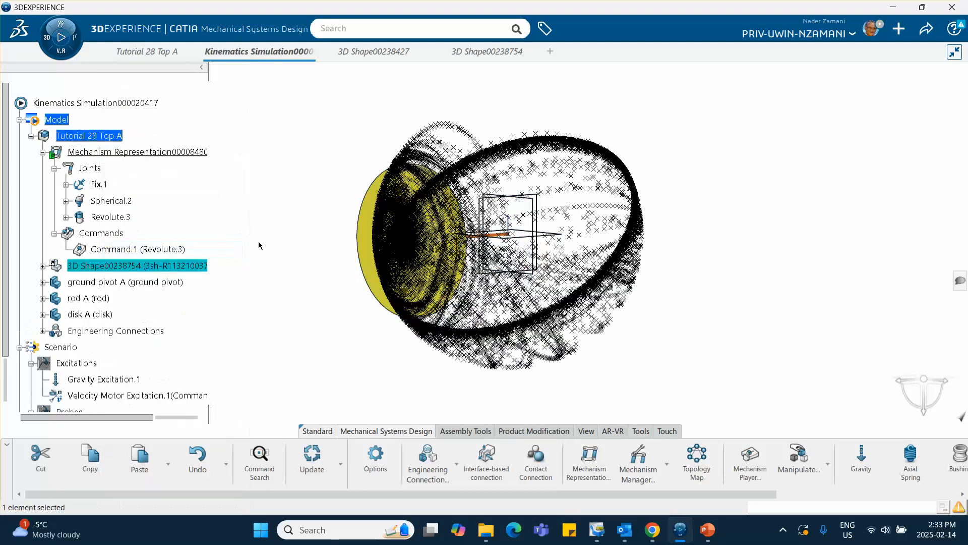
Open the Result of Scenario.1 animation, scrub it to about 1.825 s, and play it forward against the trace points.
{"action": "middle_click_drag", "start_coordinate": [313, 268], "coordinate": [511, 129]}
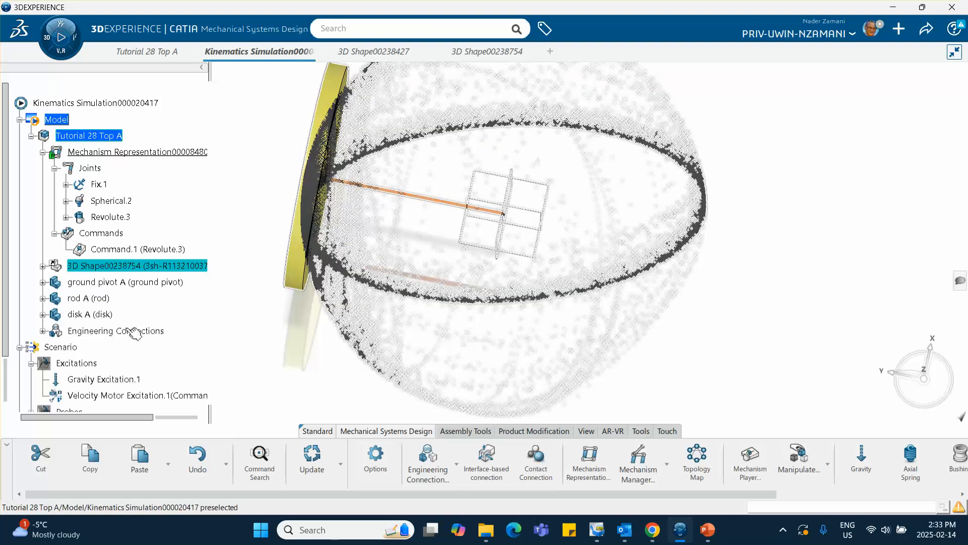
{"action": "scroll", "coordinate": [125, 323], "scroll_direction": "down", "scroll_amount": 5}
{"action": "left_click", "coordinate": [91, 243]}
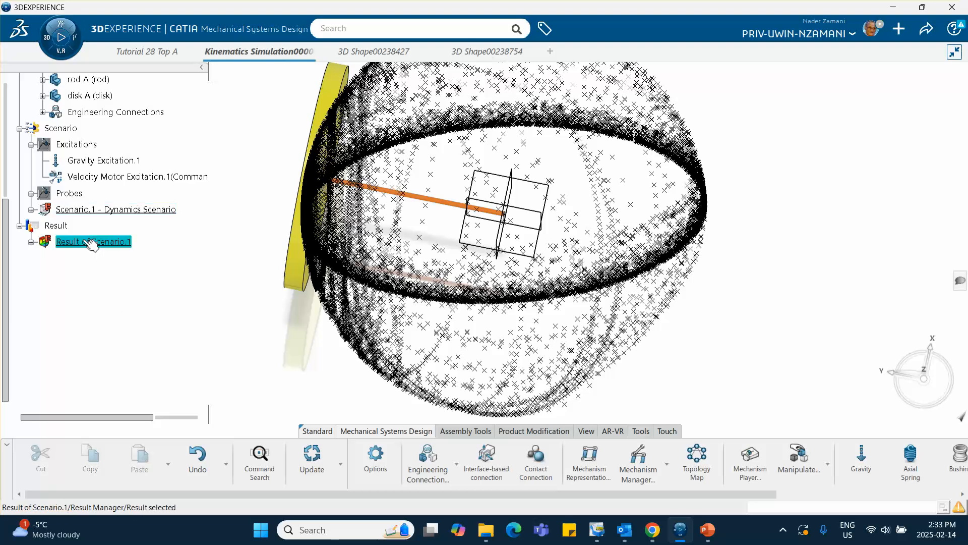
{"action": "double_click", "coordinate": [91, 243]}
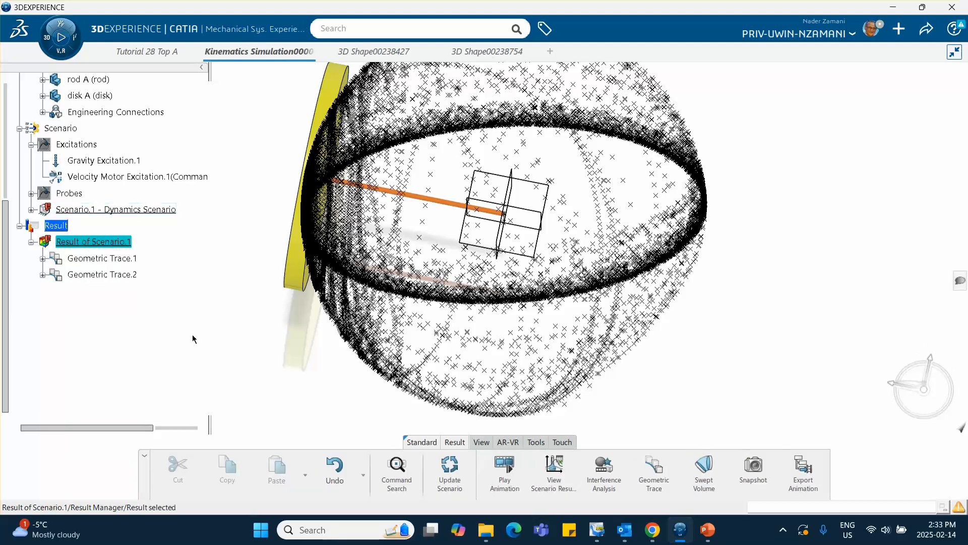
{"action": "left_click", "coordinate": [506, 473]}
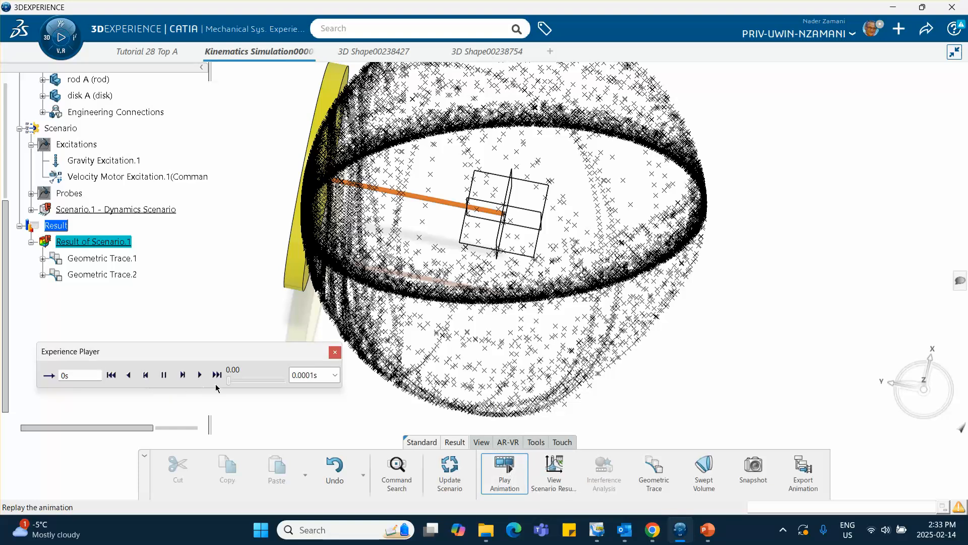
{"action": "left_click_drag", "start_coordinate": [229, 385], "coordinate": [282, 384]}
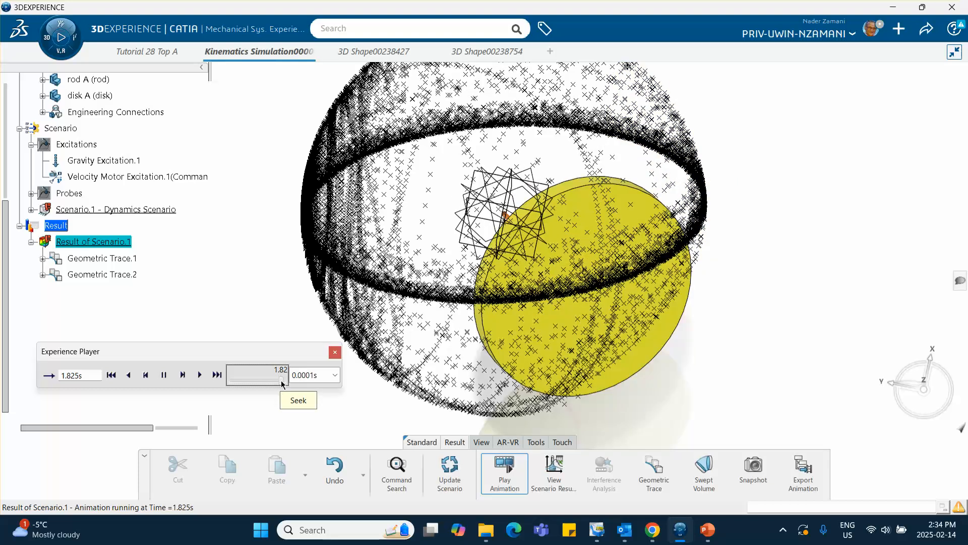
{"action": "left_click", "coordinate": [200, 375]}
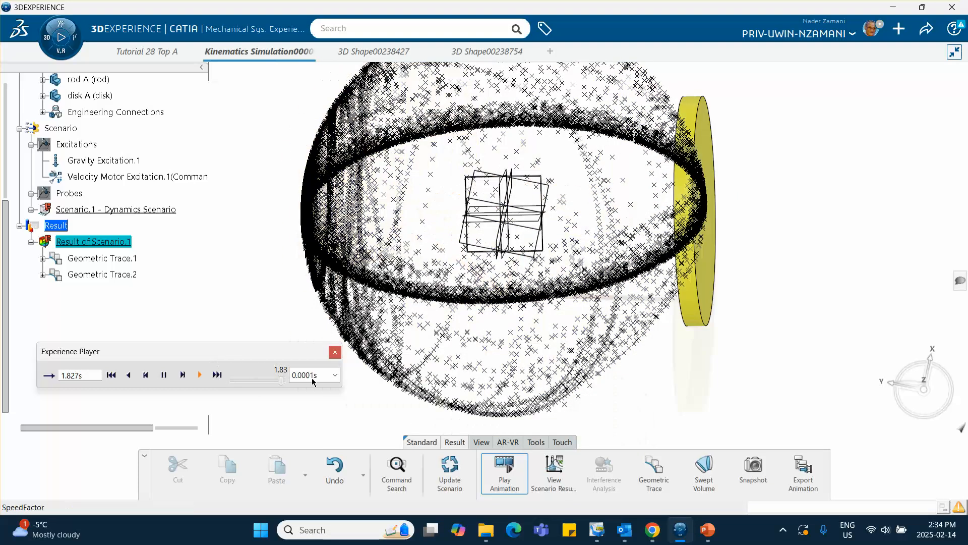
Slow the playback to a speed factor of 1e-06s, compare the disk's motion with the trace from the side, and close the player.
{"action": "left_click", "coordinate": [308, 374]}
{"action": "left_click", "coordinate": [303, 404]}
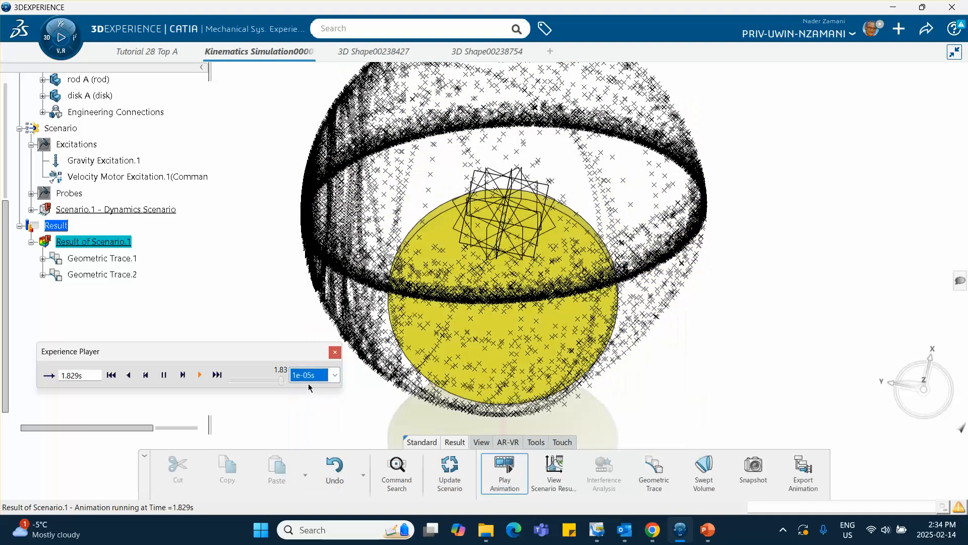
{"action": "left_click", "coordinate": [308, 379]}
{"action": "left_click", "coordinate": [307, 403]}
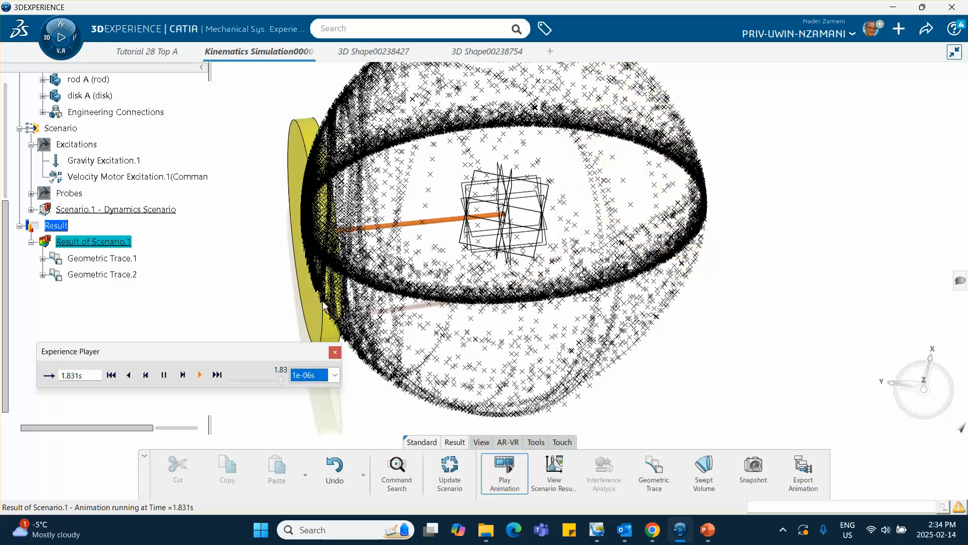
{"action": "middle_click_drag", "start_coordinate": [362, 281], "coordinate": [578, 147]}
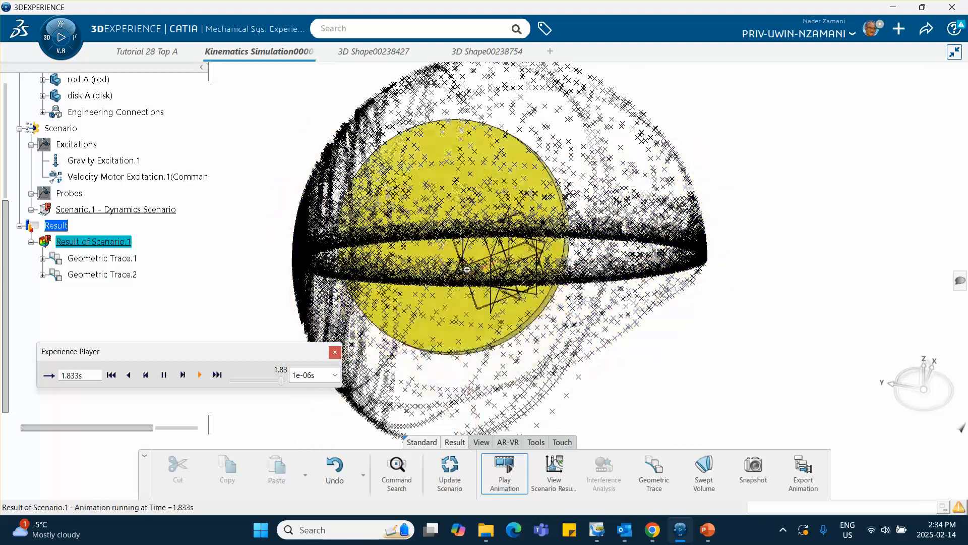
{"action": "left_click", "coordinate": [335, 352]}
{"action": "left_click", "coordinate": [772, 273]}
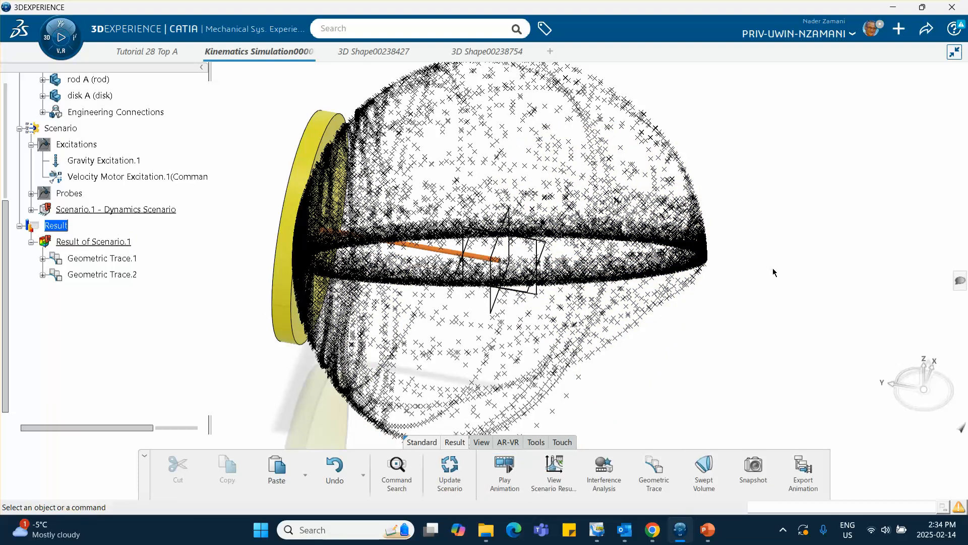